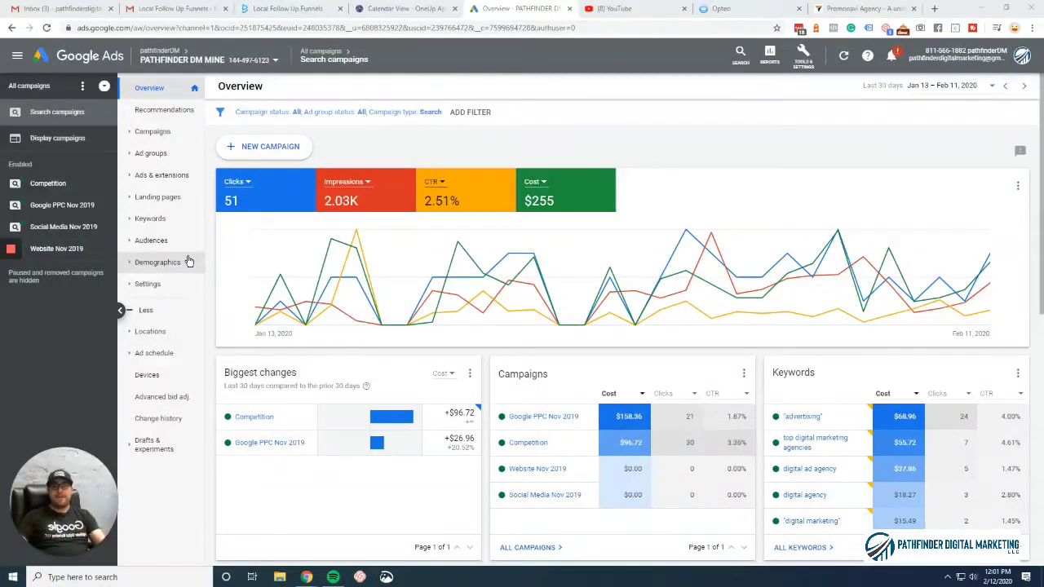
click(648, 9)
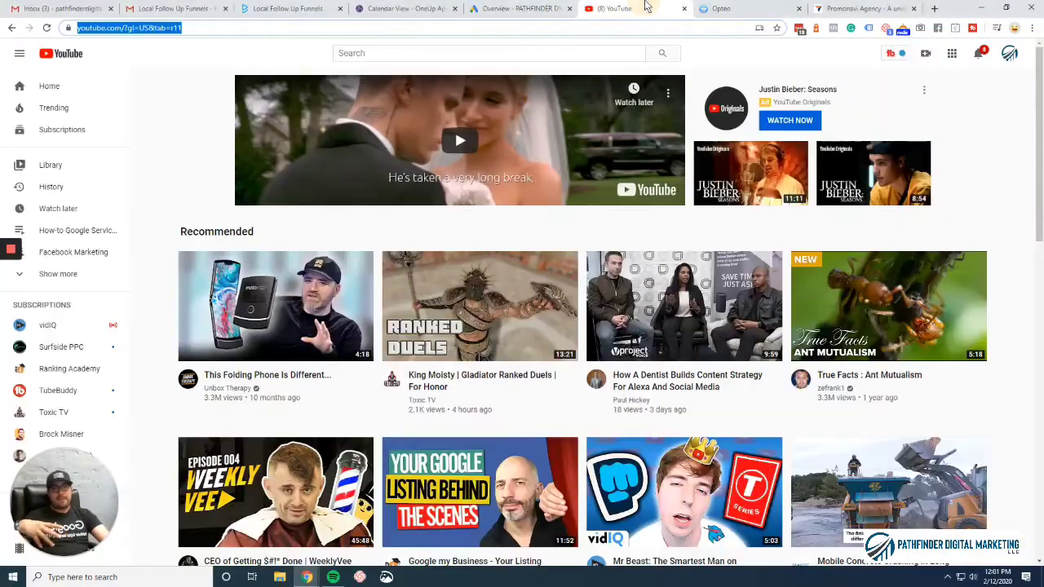
click(526, 10)
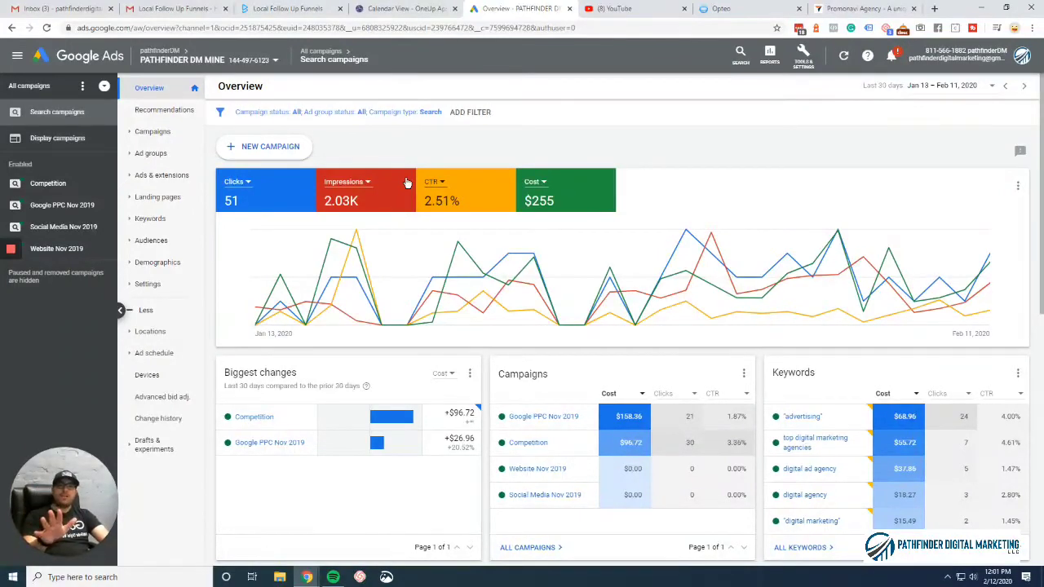
click(635, 8)
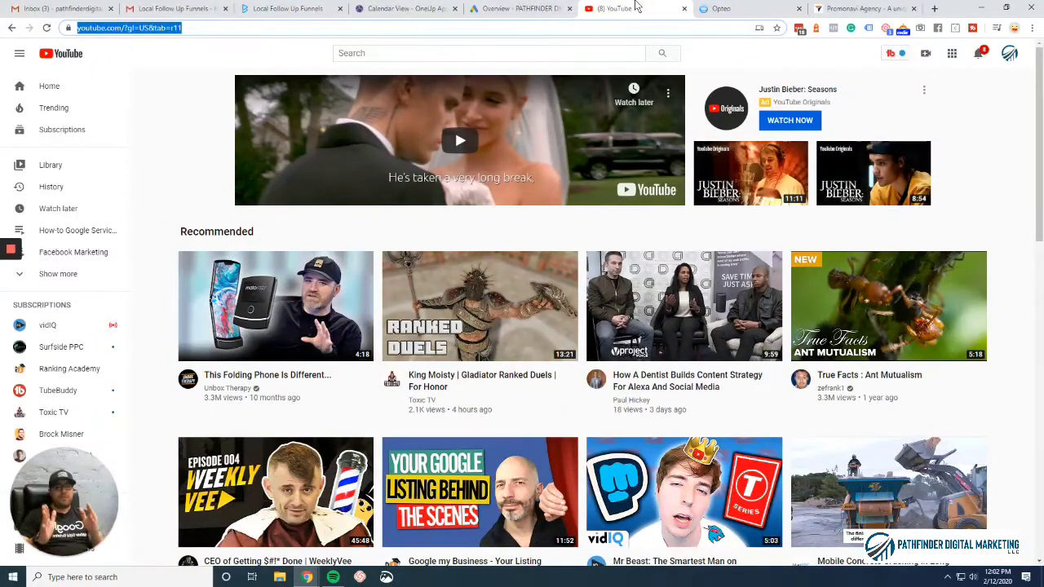
click(512, 8)
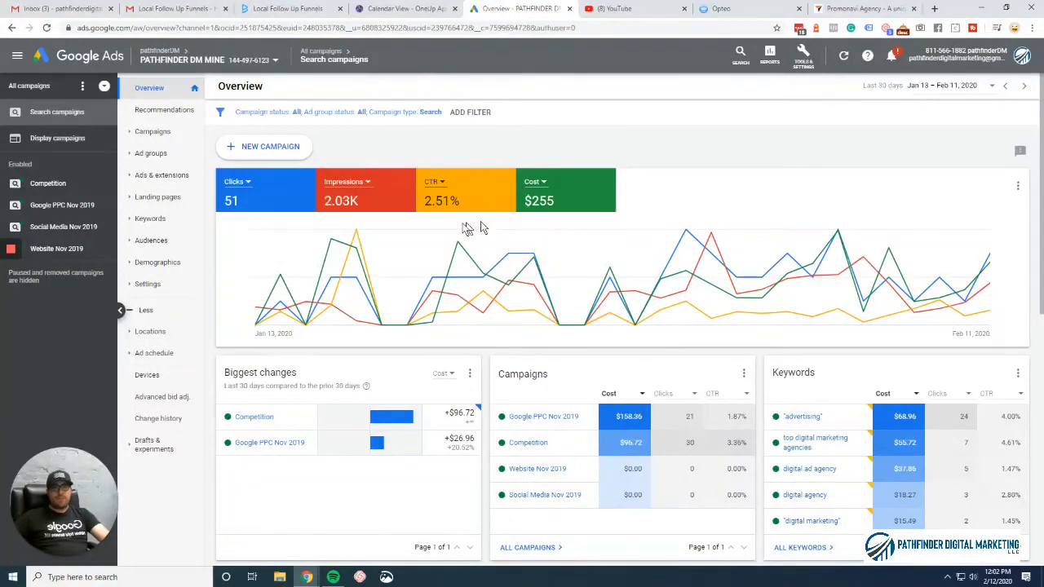
Step: Switch to YouTube and open the list of uploaded videos for the signed-in channel in YouTube Studio
click(637, 8)
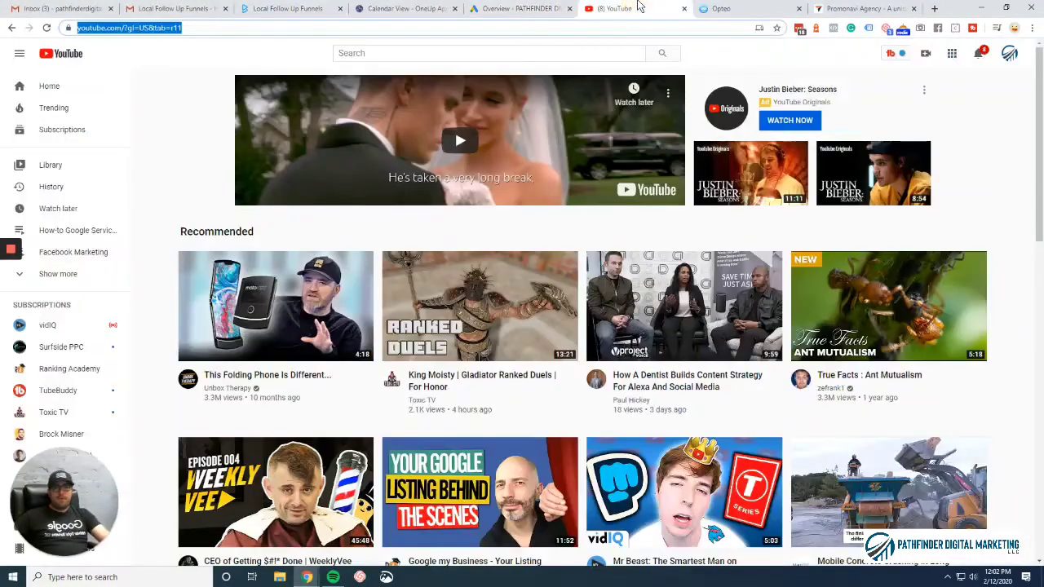
click(1009, 54)
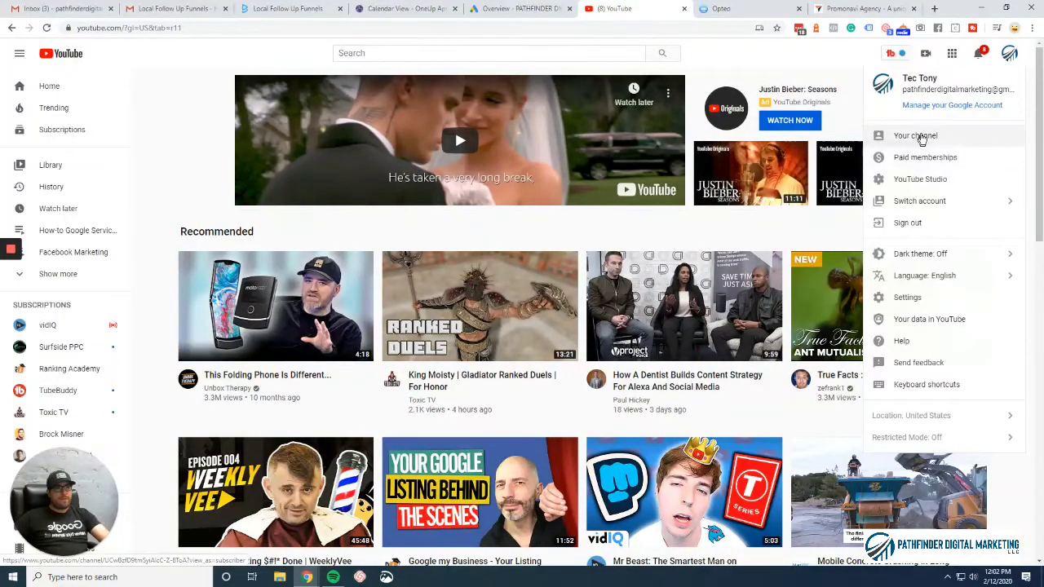
click(921, 134)
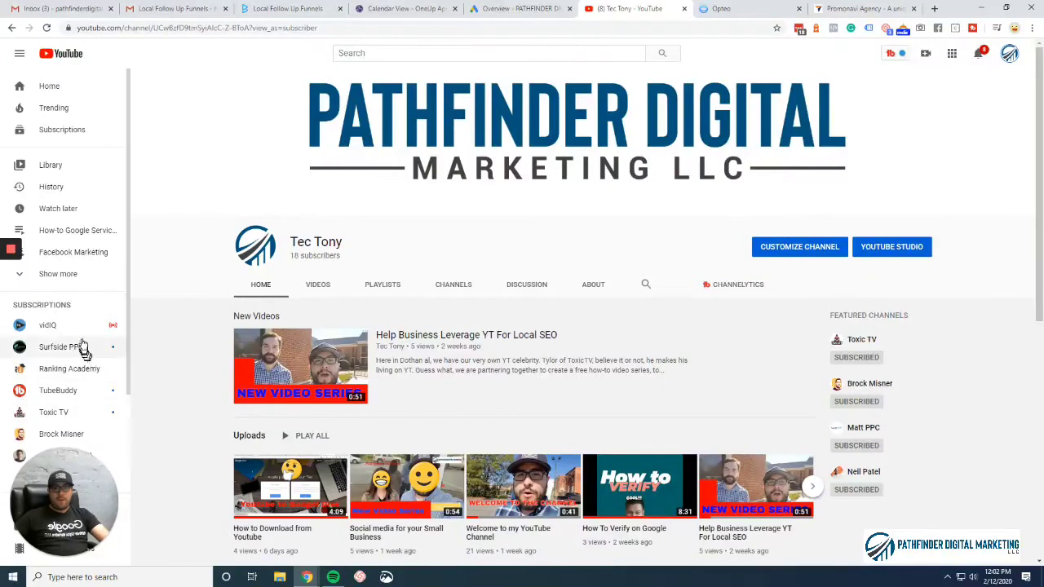
click(884, 250)
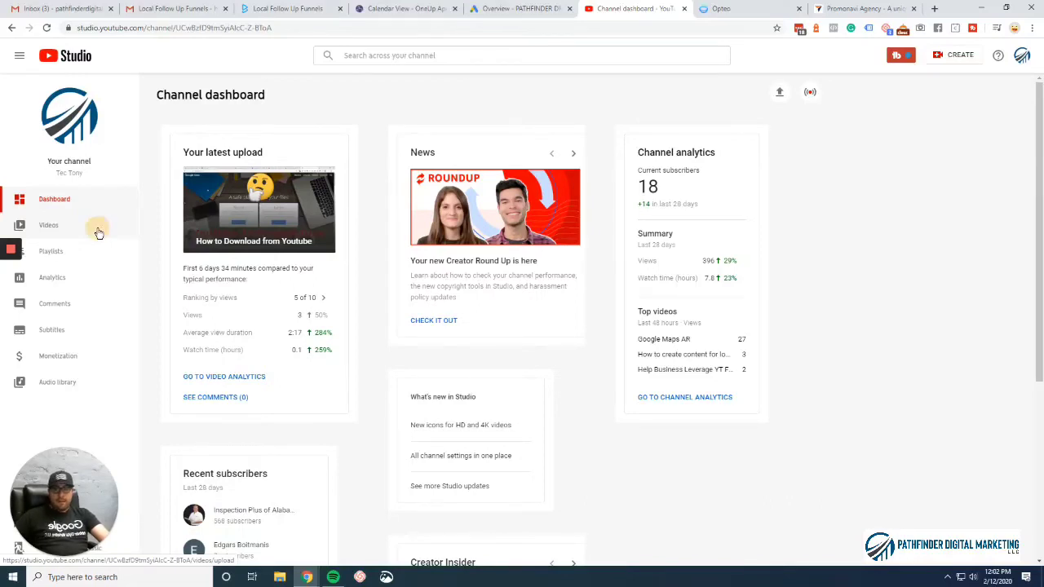
click(99, 232)
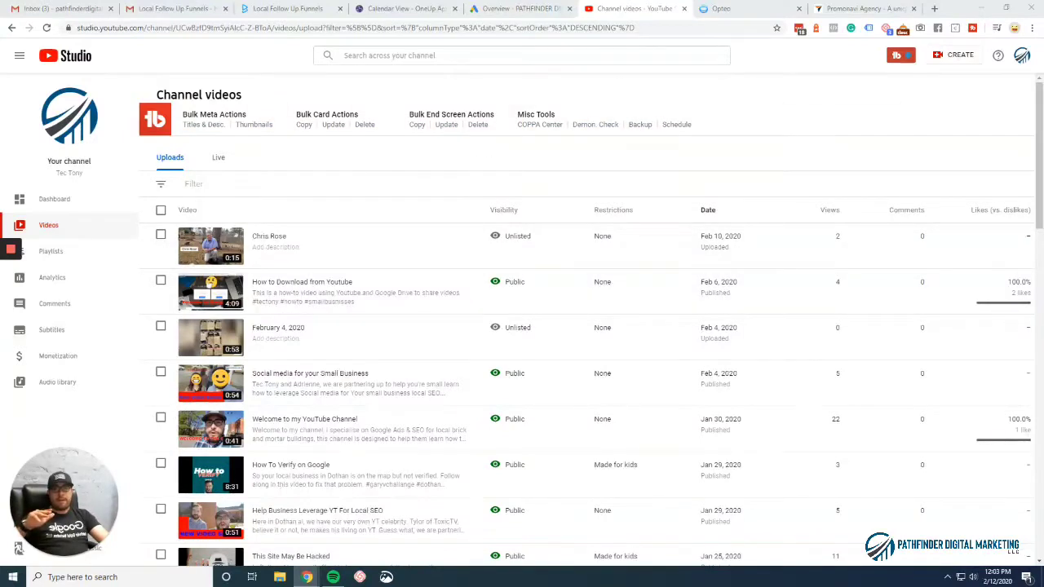
click(8, 277)
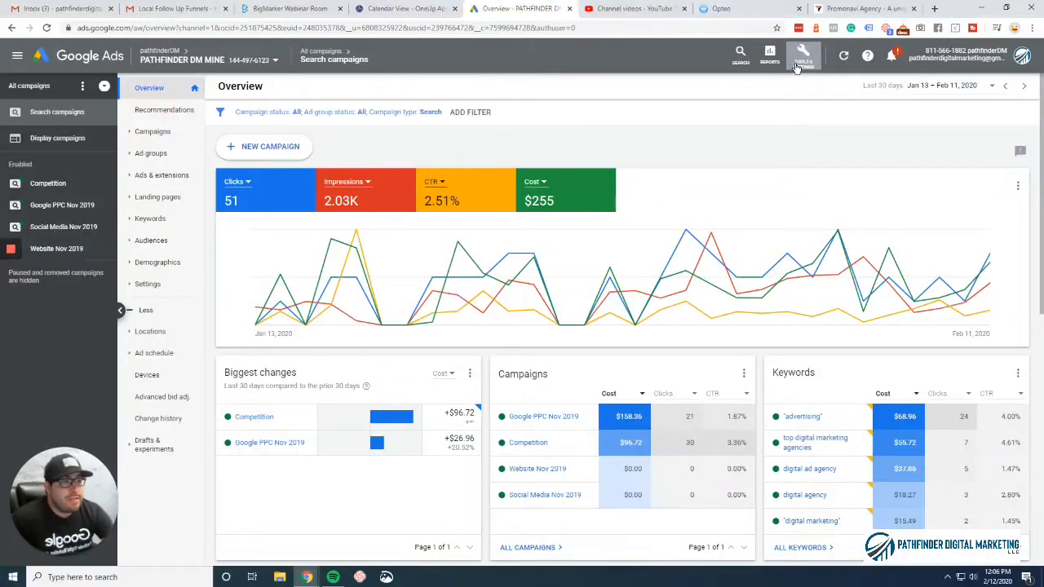
click(12, 319)
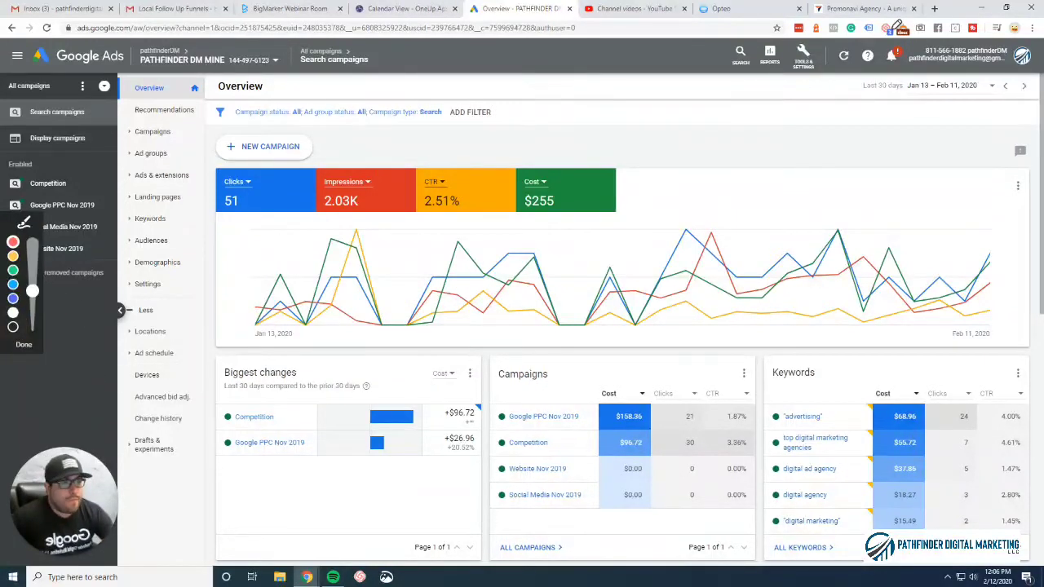
drag(807, 26, 795, 58)
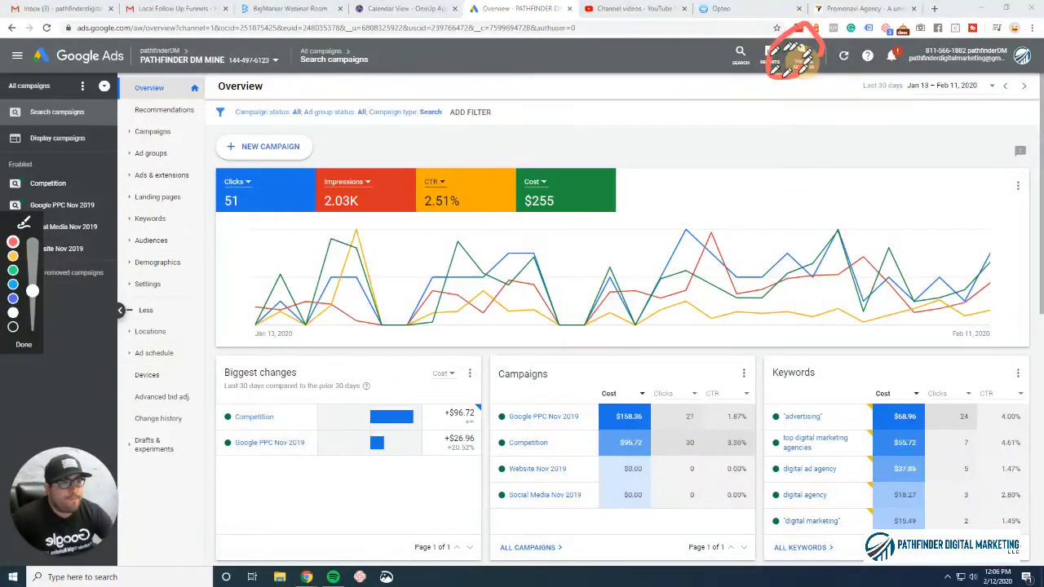
click(22, 346)
Step: Open the YouTube details in the linked accounts settings of the ads account
click(799, 55)
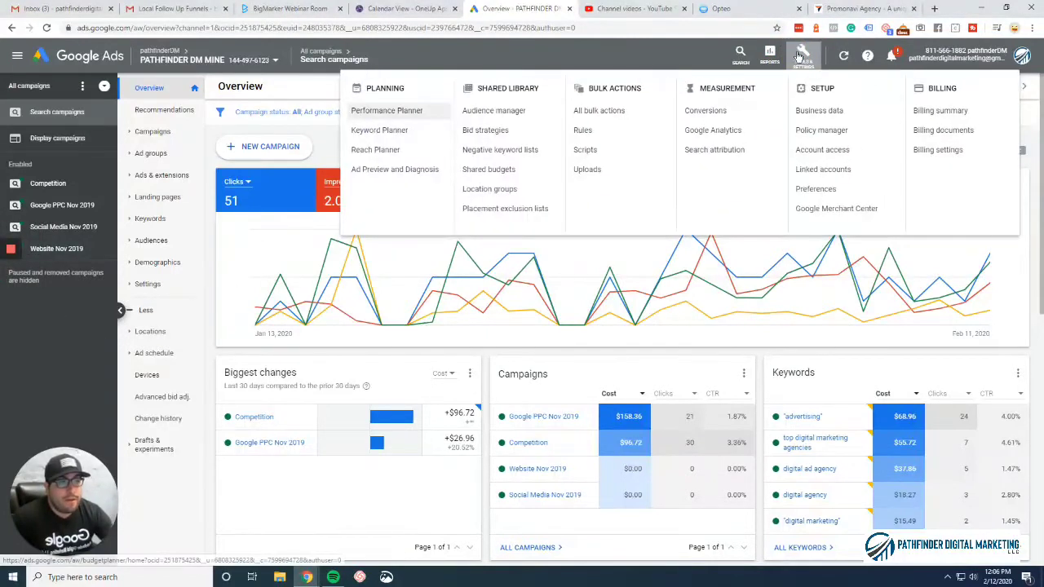
click(851, 175)
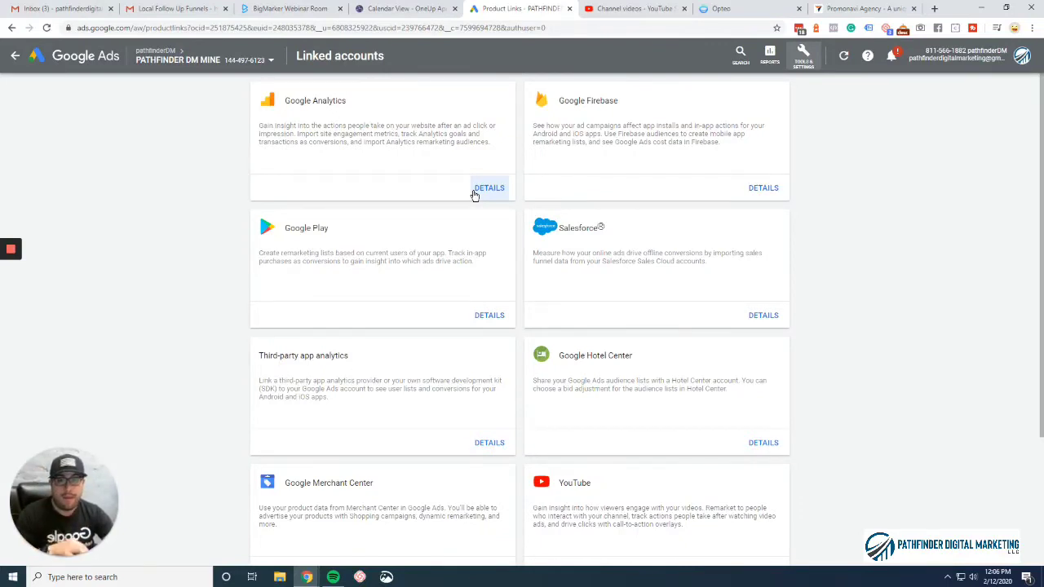
scroll(652, 269, down, 2)
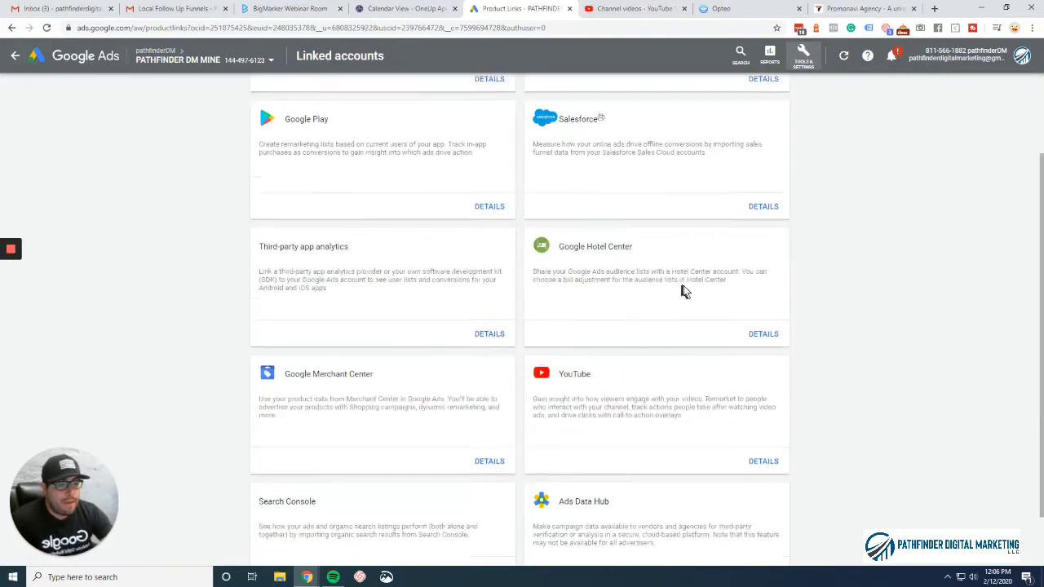
click(771, 414)
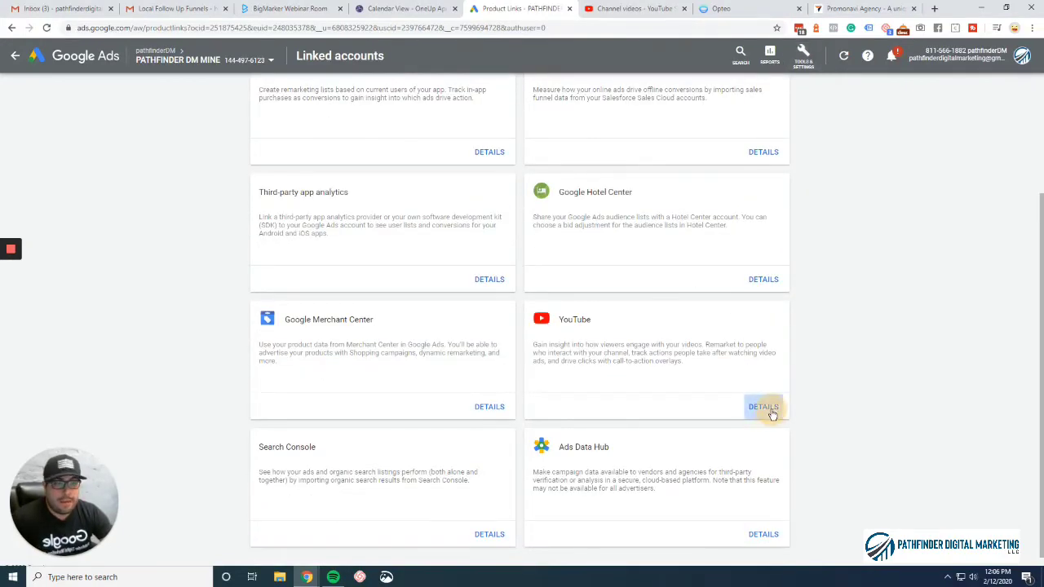
Step: Add the YouTube channel Tec Tony by searching for "tec tony", declare it as an owned channel, and continue to YouTube
click(710, 277)
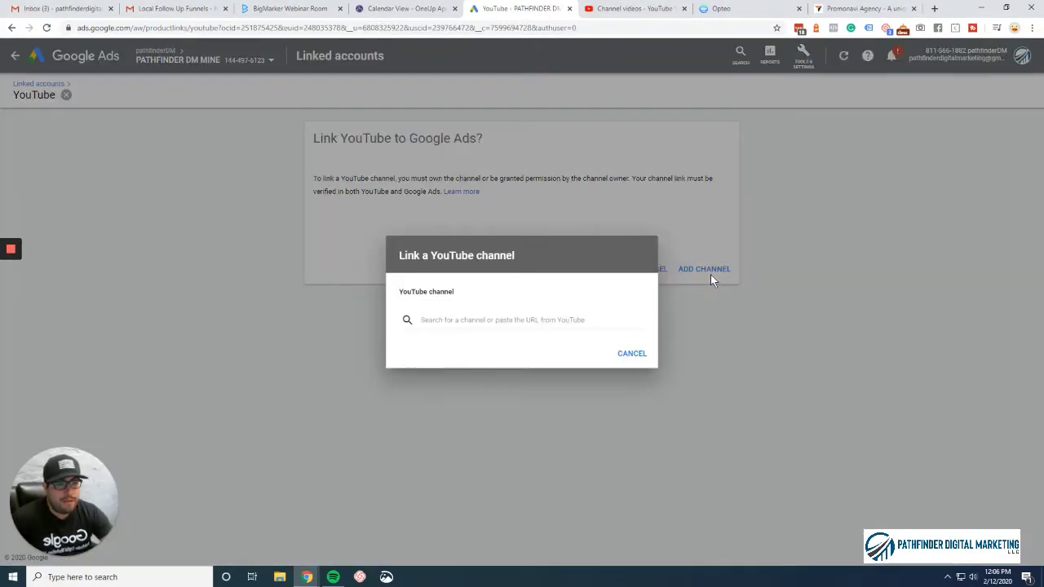
click(541, 320)
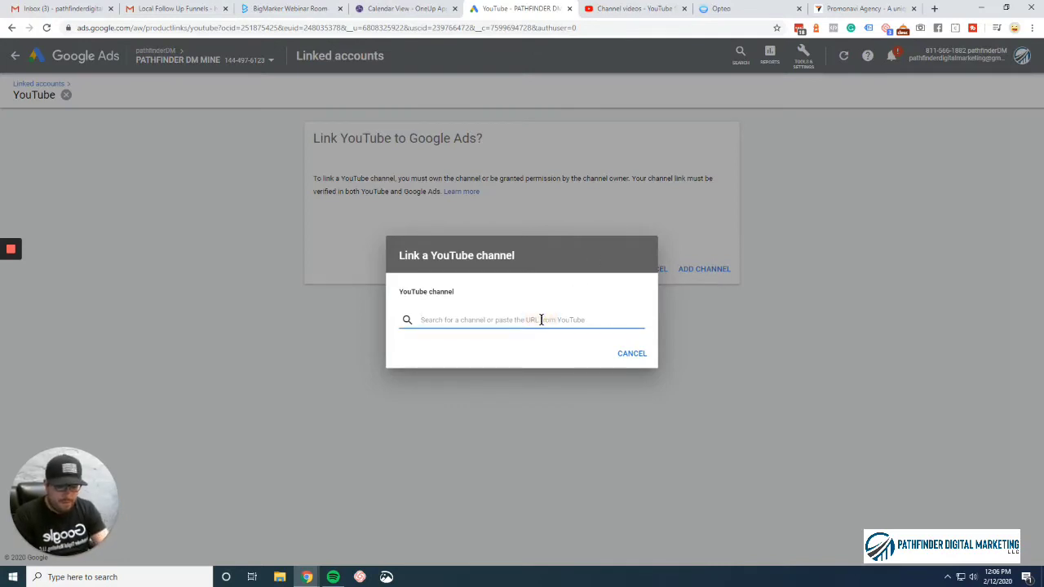
text(tec tony)
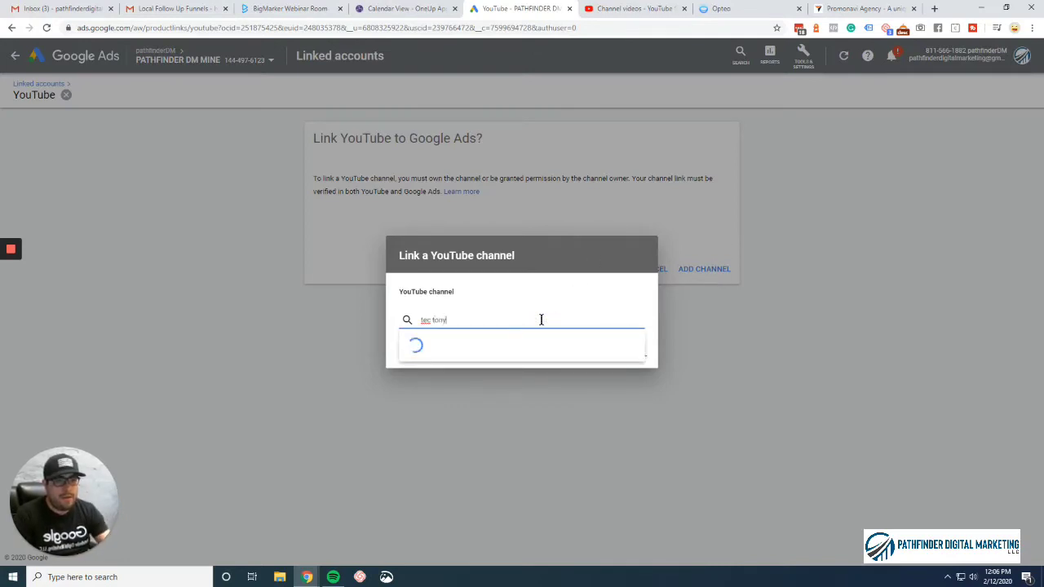
scroll(530, 367, down, 3)
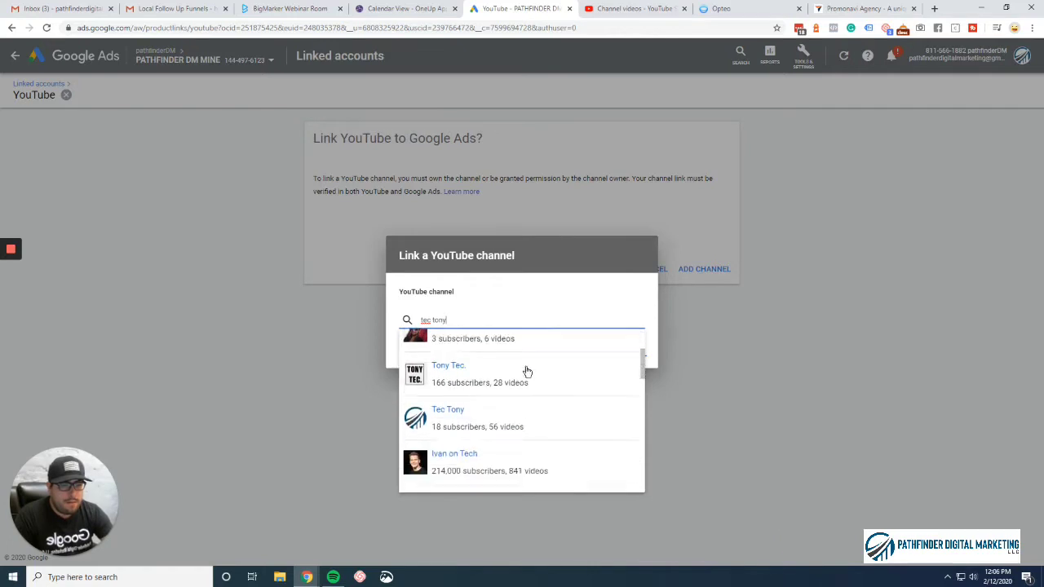
click(506, 366)
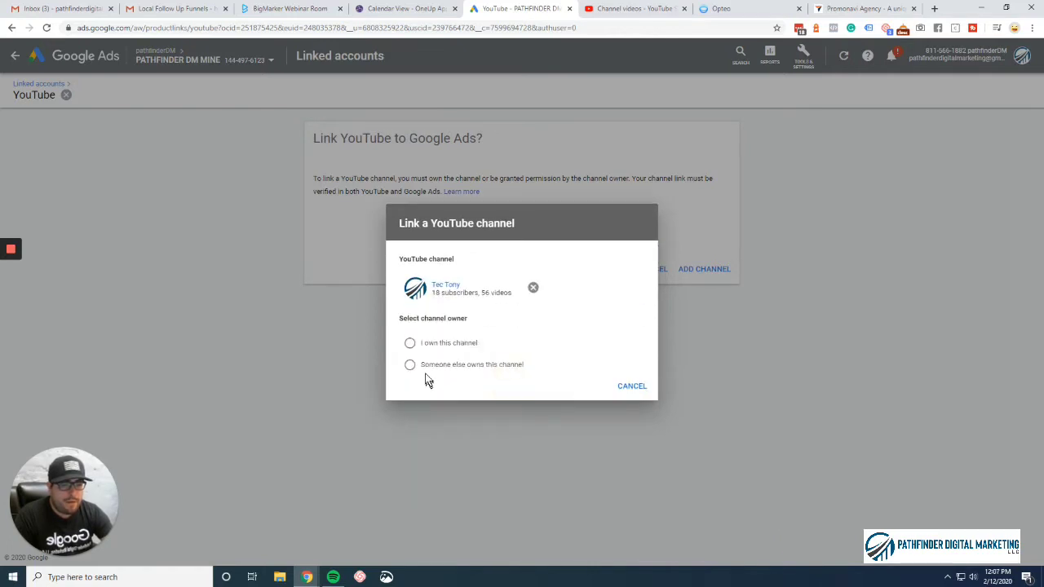
click(410, 343)
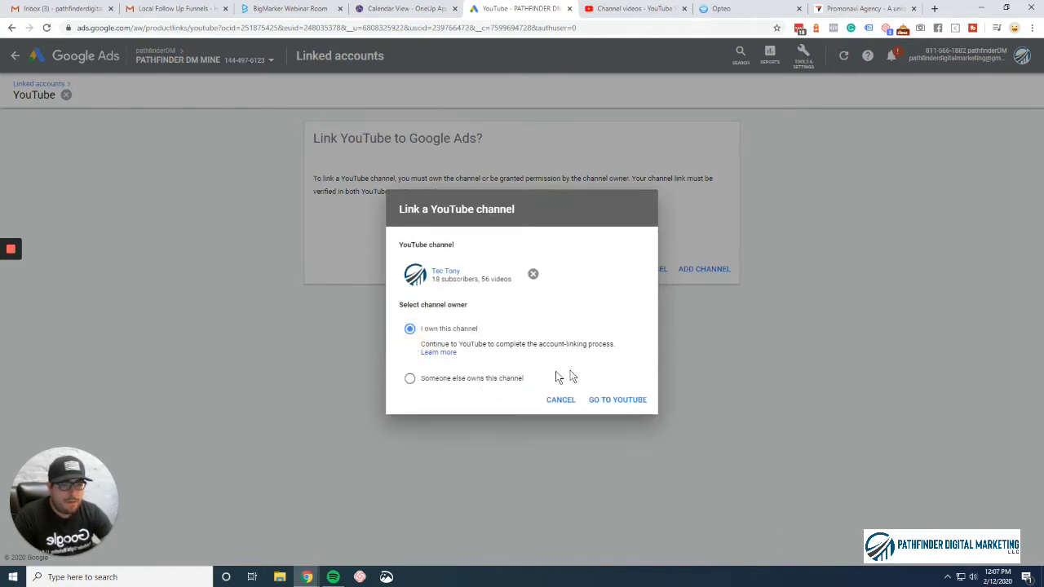
click(634, 405)
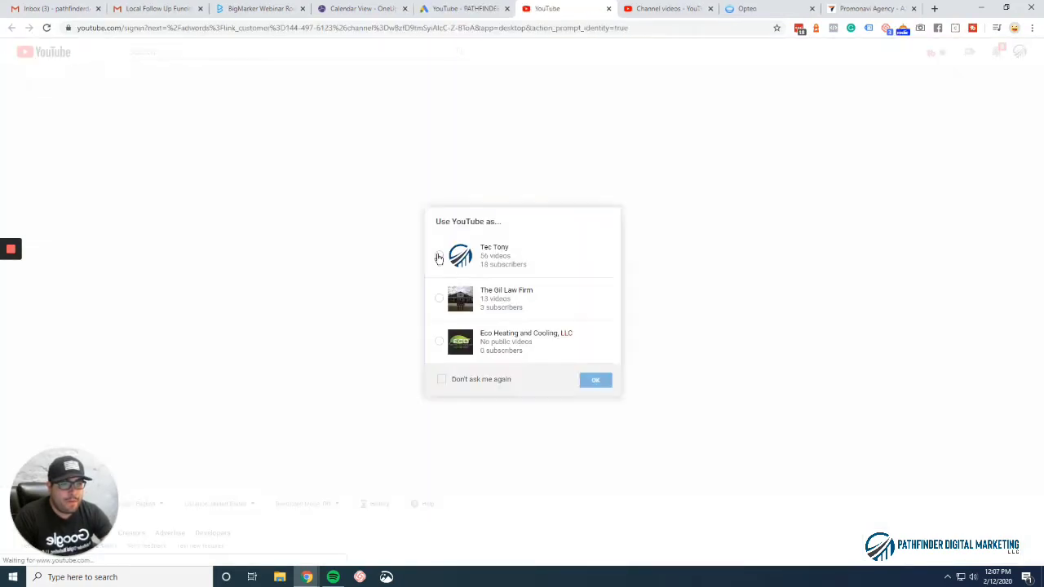
Step: Choose Tec Tony as the YouTube identity, opt out of being asked again, and confirm
click(438, 257)
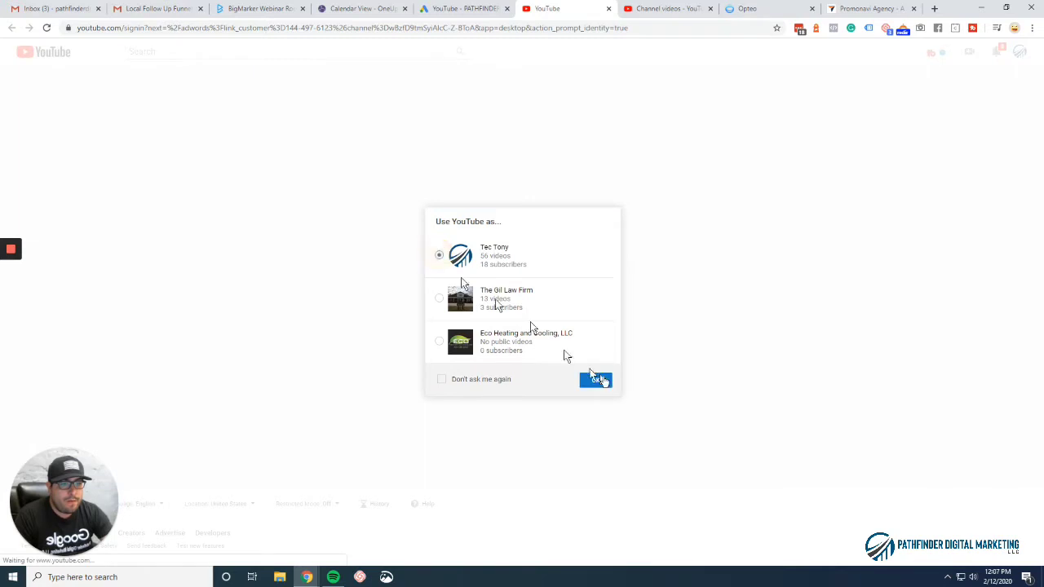
click(472, 379)
click(595, 381)
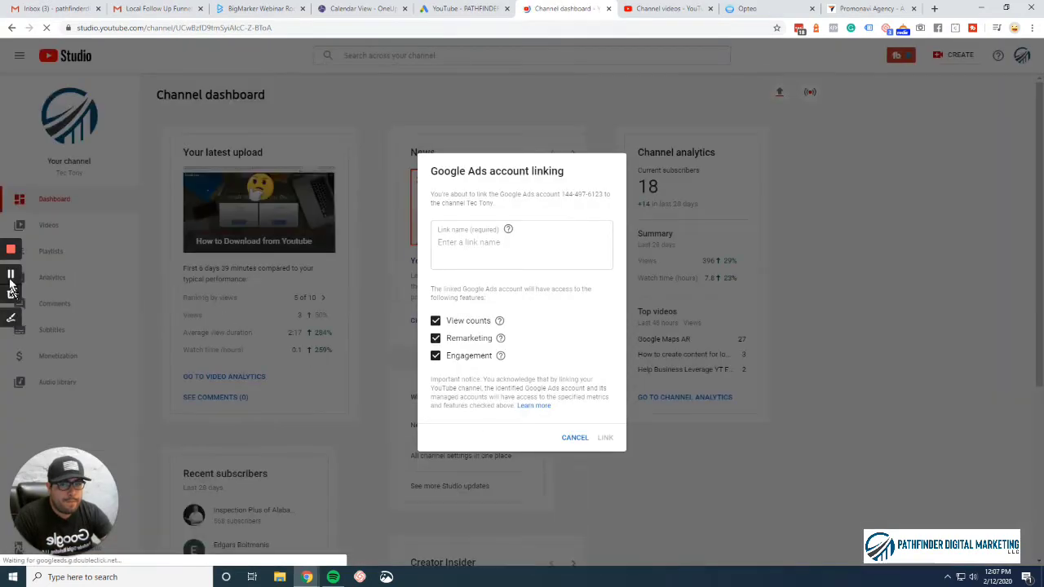
Step: Name the account link "Google Ads PDM" and link the ads account with view counts, remarketing and engagement access
click(481, 236)
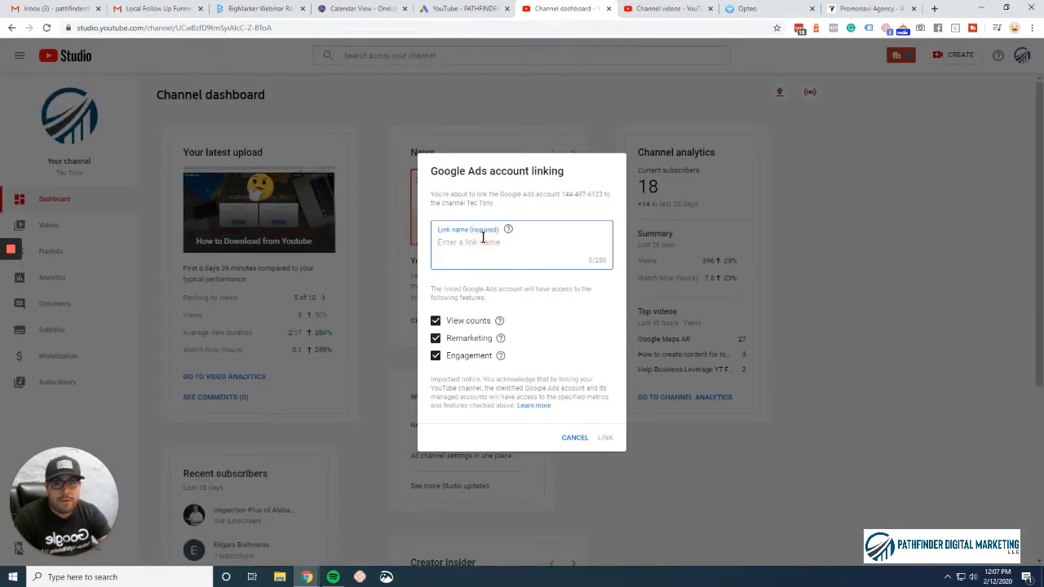
text(Google A)
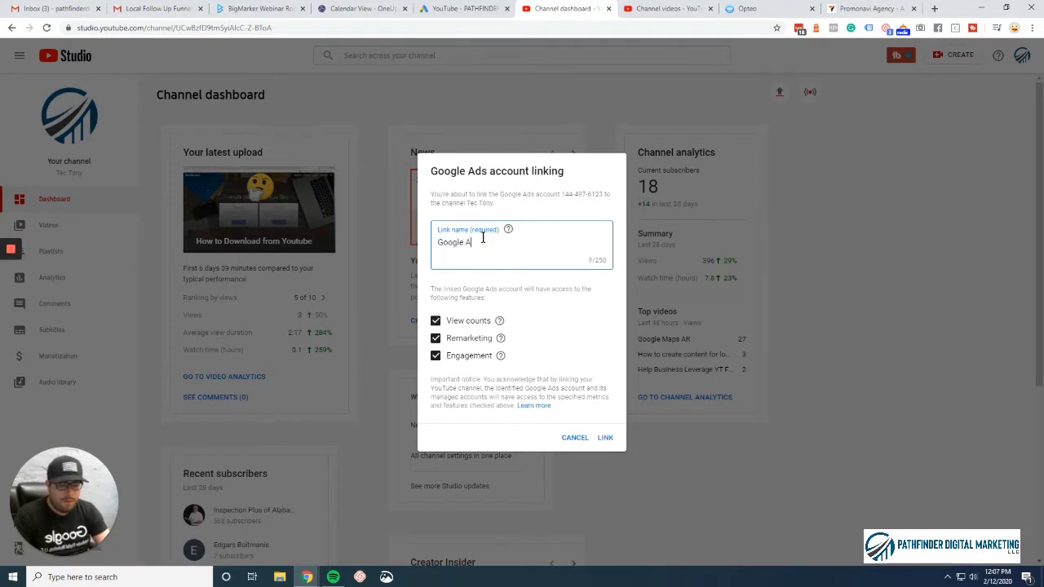
text(ds Tony)
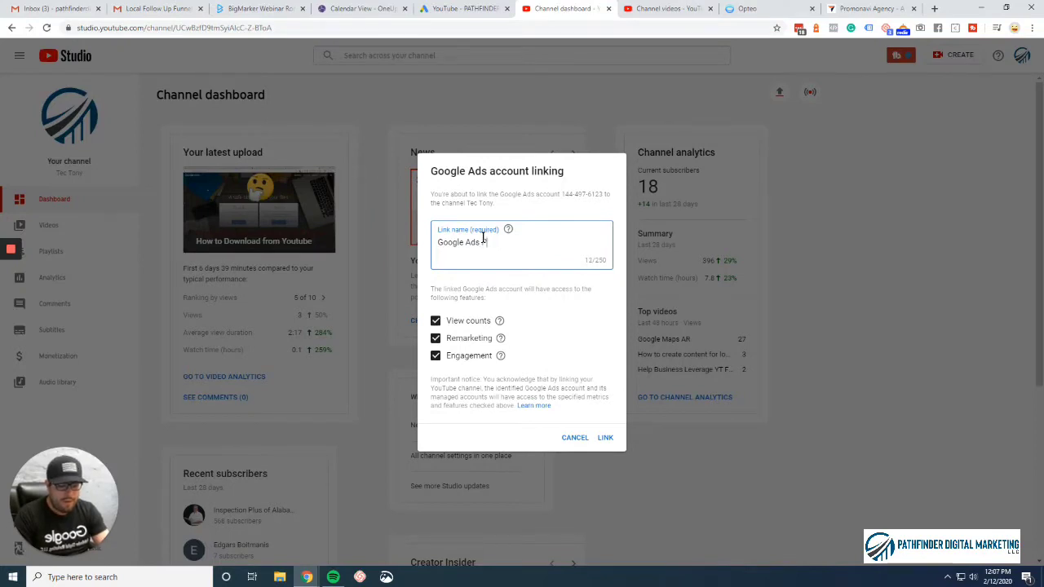
text(DM)
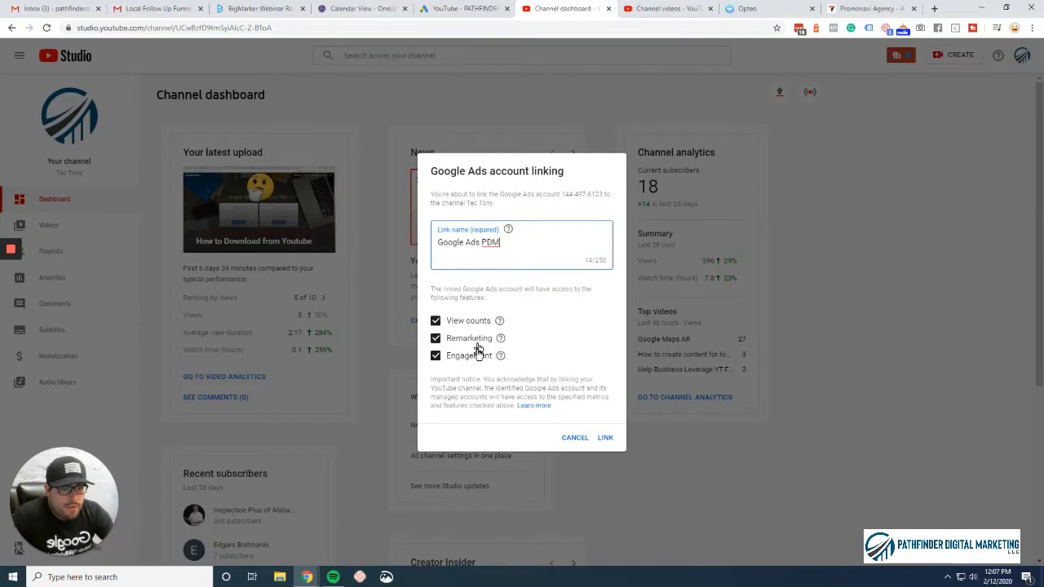
click(606, 438)
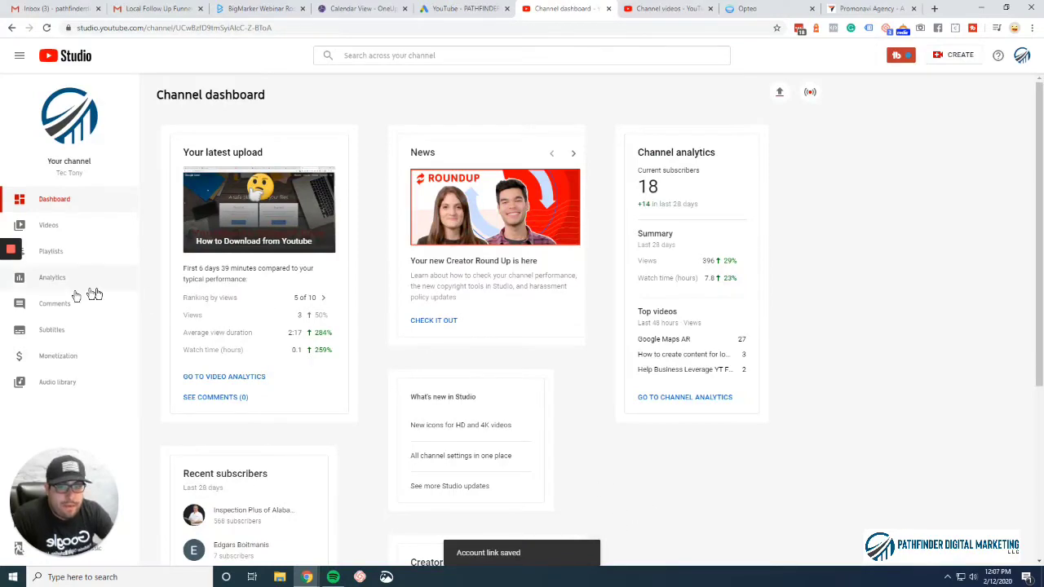
mouse_move(15, 295)
click(11, 277)
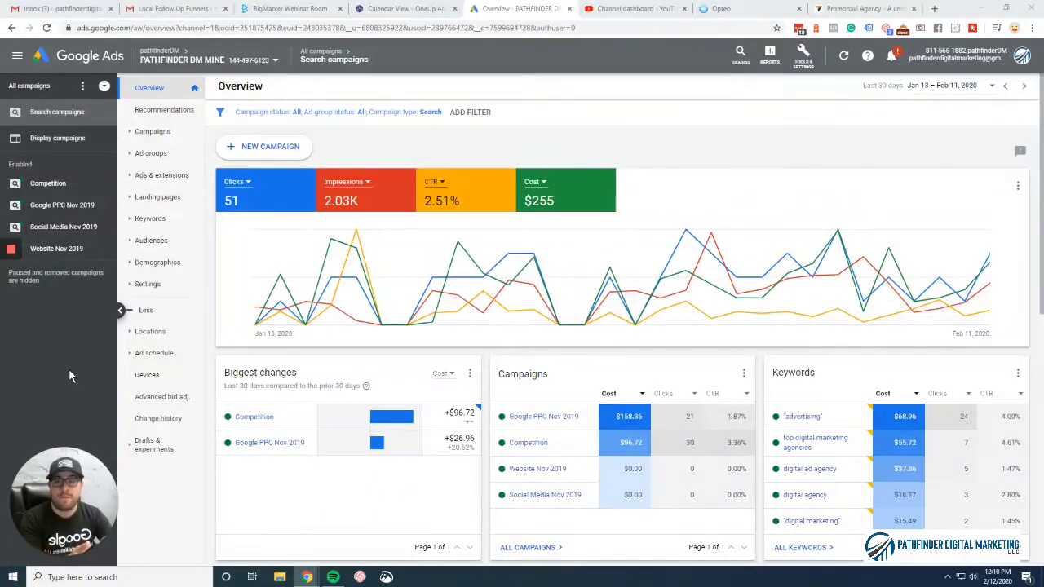
mouse_move(12, 278)
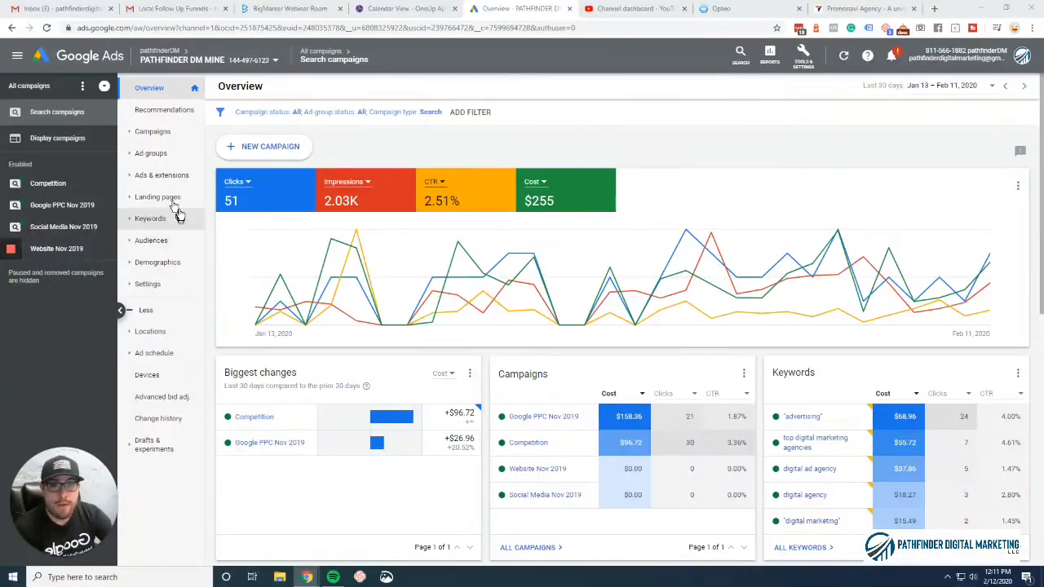
Step: Start creating a new campaign from the campaigns list
click(181, 137)
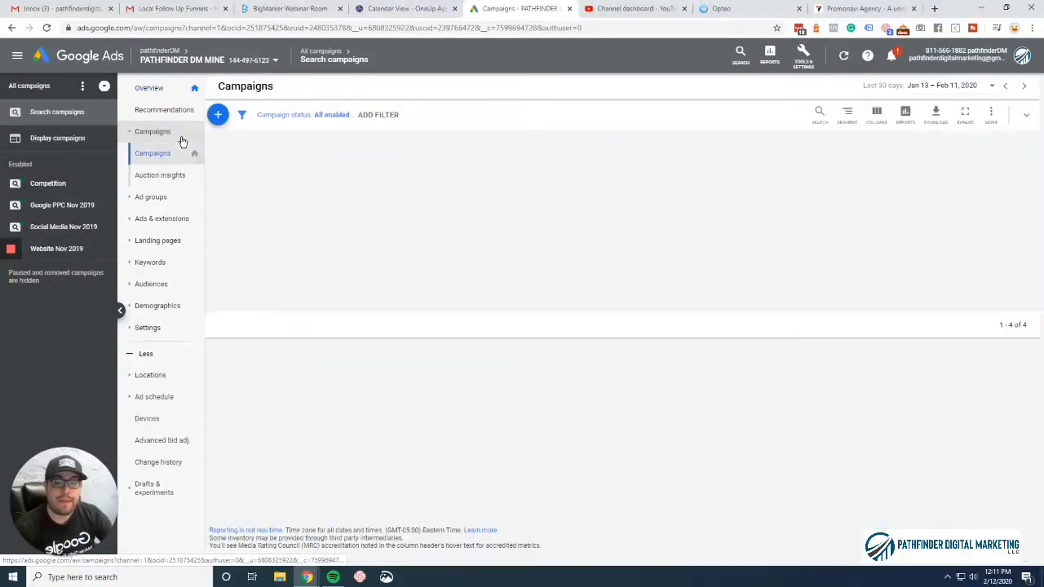
click(220, 117)
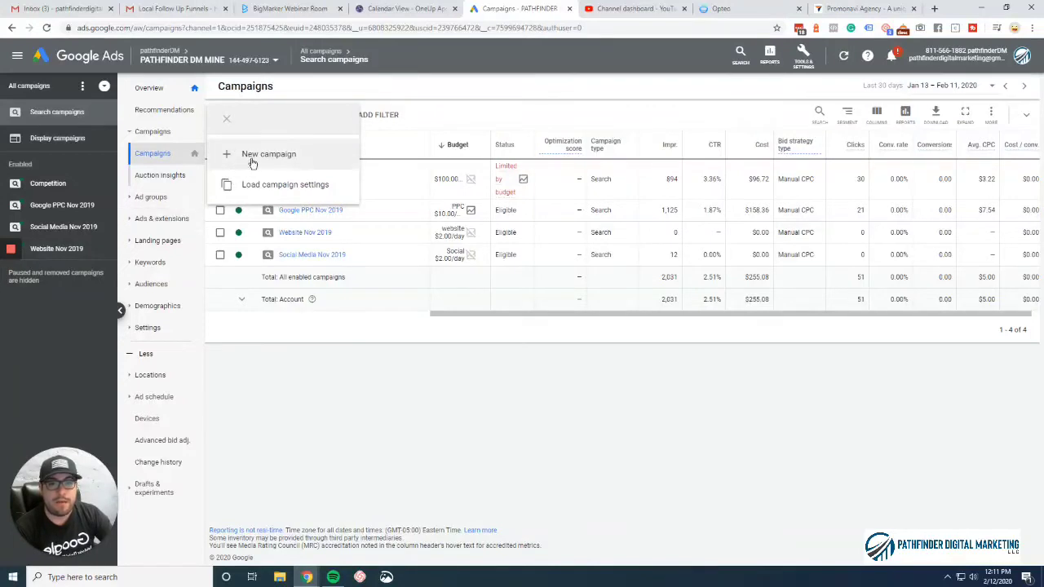
click(251, 158)
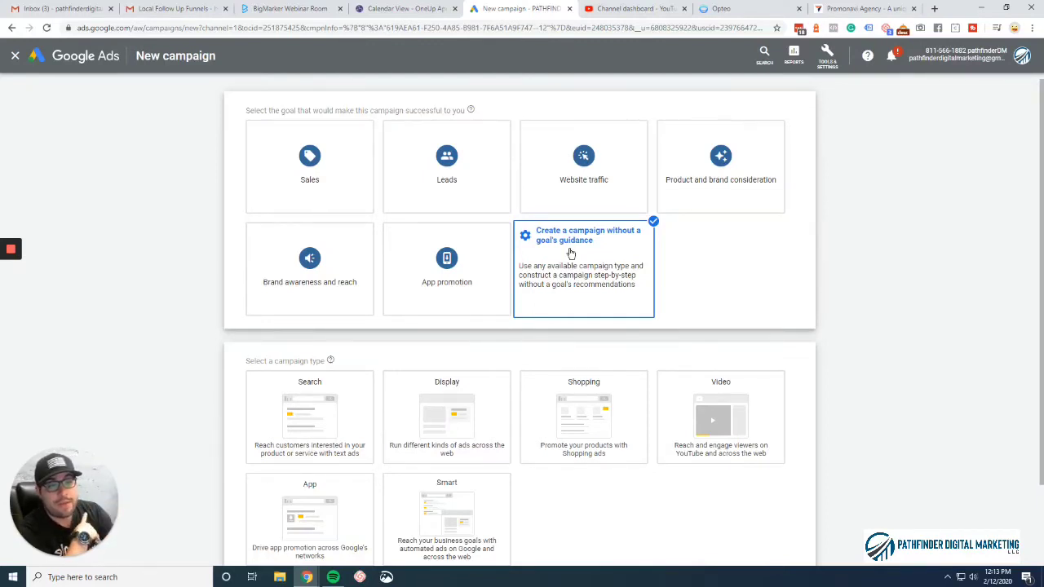
Step: Compare the campaign types offered for the Sales, Leads, Product and brand consideration, Brand awareness and reach, App promotion and no-goal options
click(354, 204)
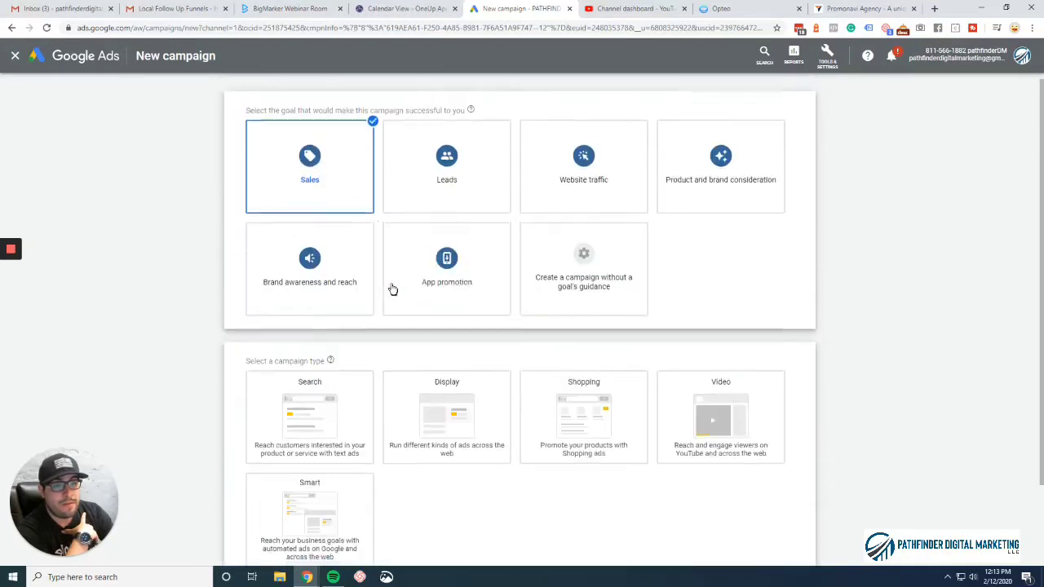
click(449, 198)
scroll(459, 181, down, 1)
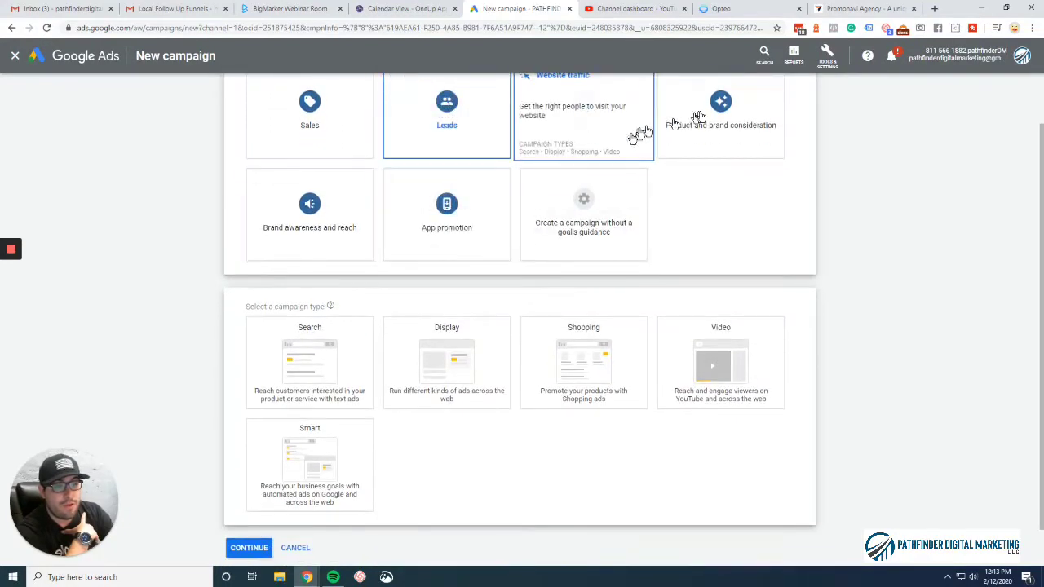
click(706, 130)
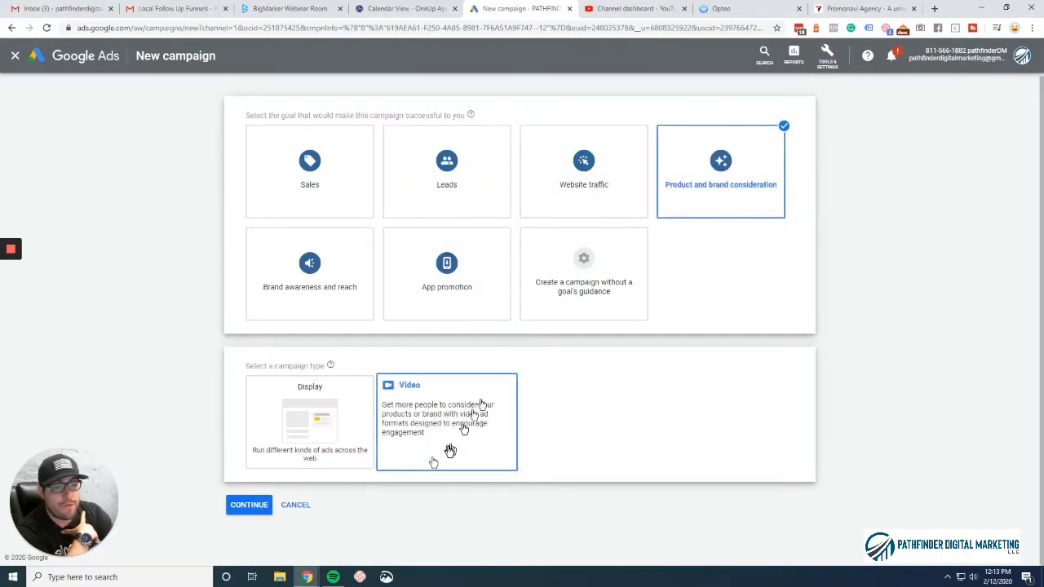
click(432, 192)
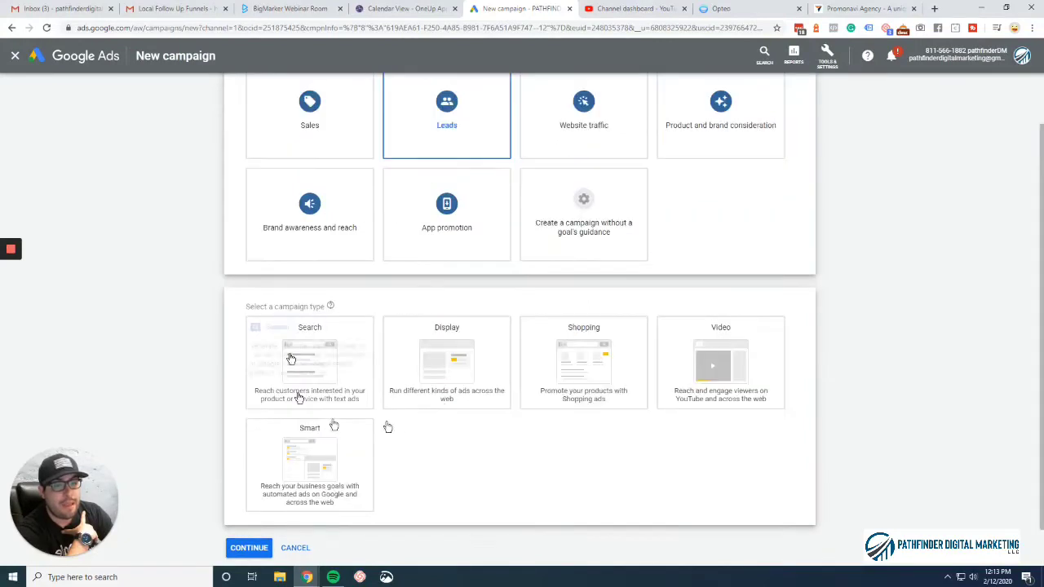
click(726, 152)
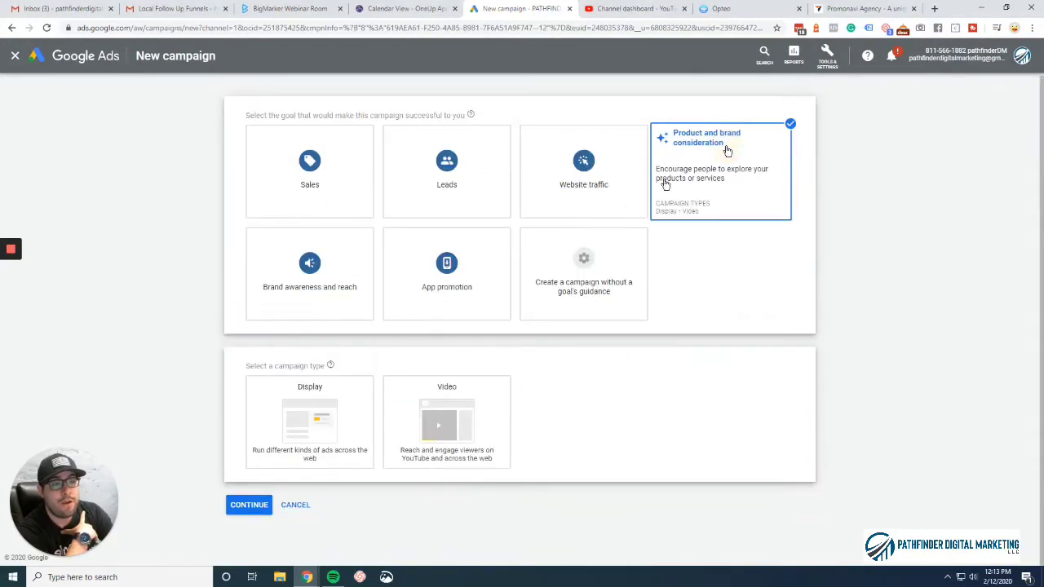
click(343, 307)
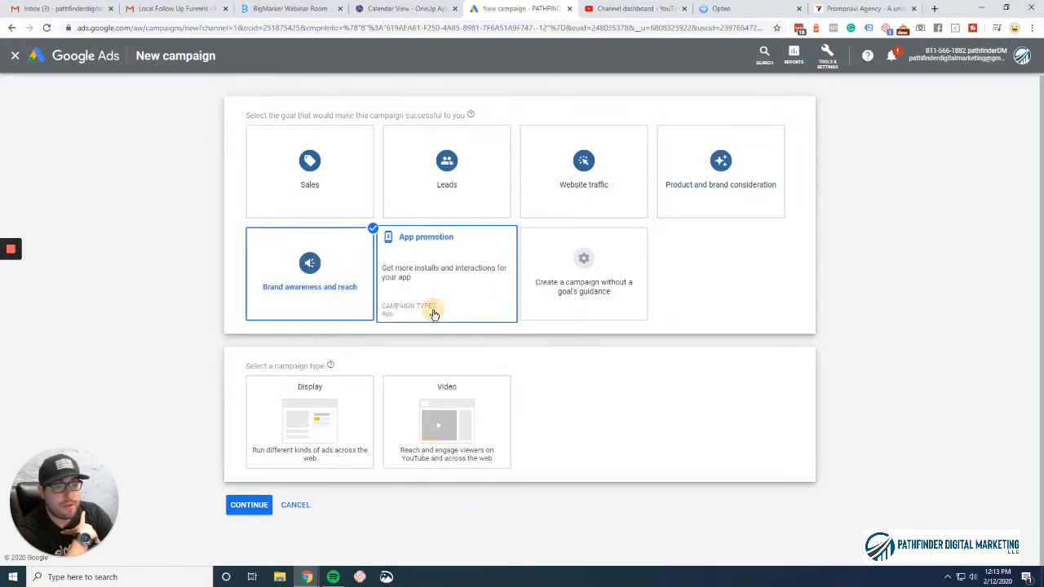
click(434, 314)
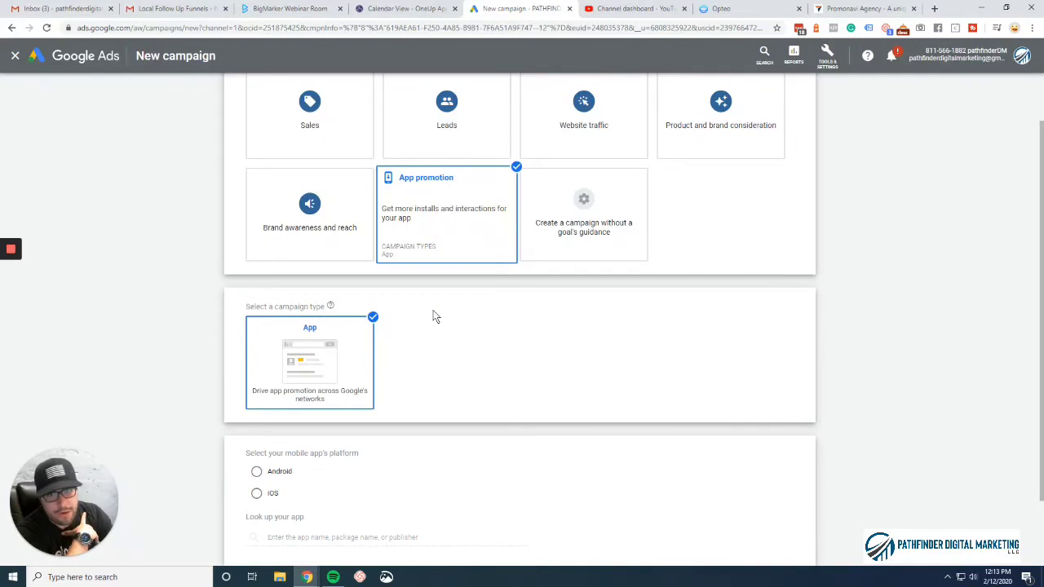
click(583, 234)
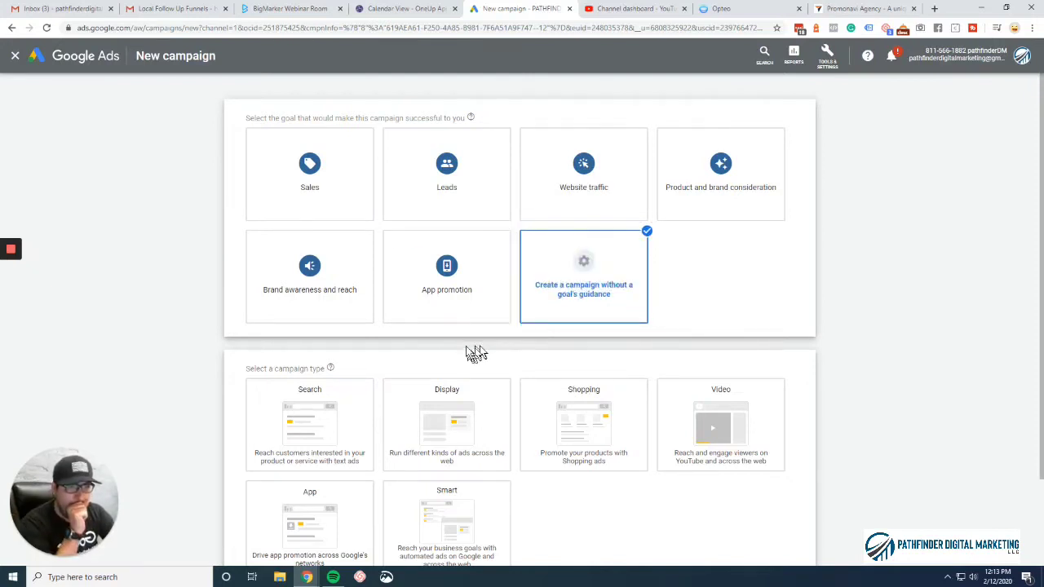
mouse_move(16, 292)
click(11, 274)
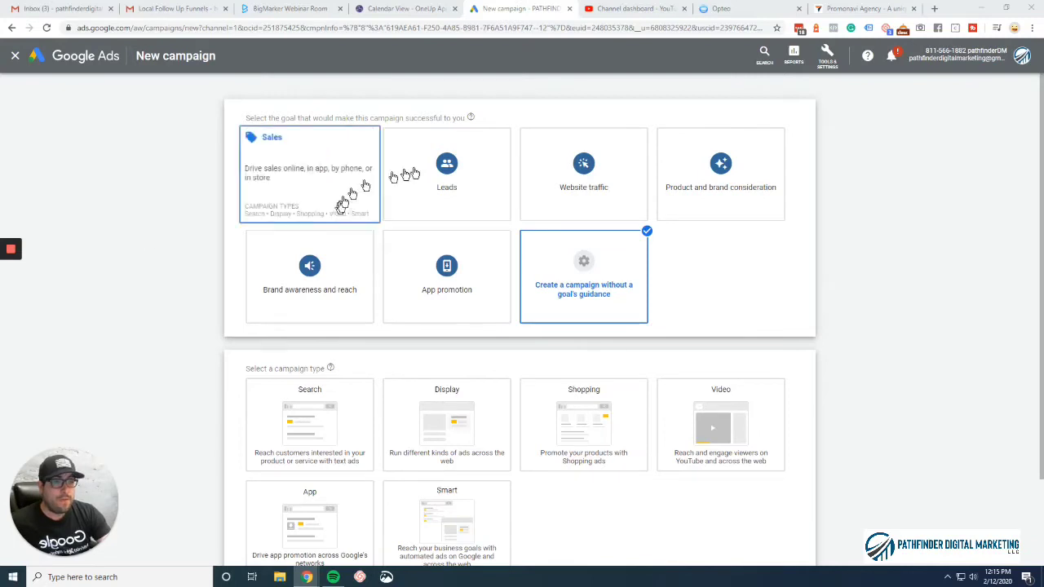
Step: Compare the Video campaign options under the Leads goal with those under the Brand awareness and reach goal
click(462, 168)
scroll(464, 170, down, 1)
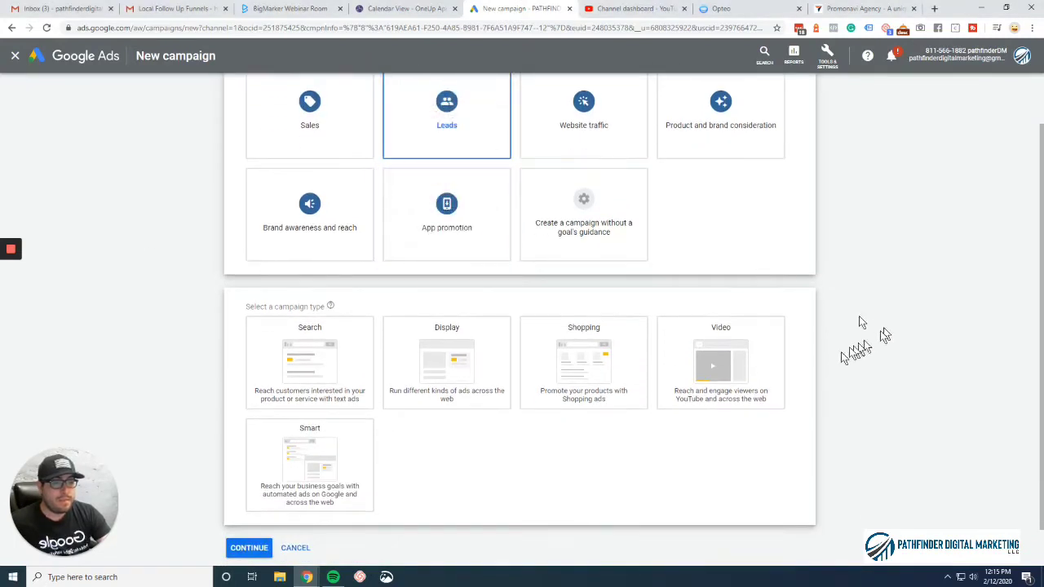
click(747, 378)
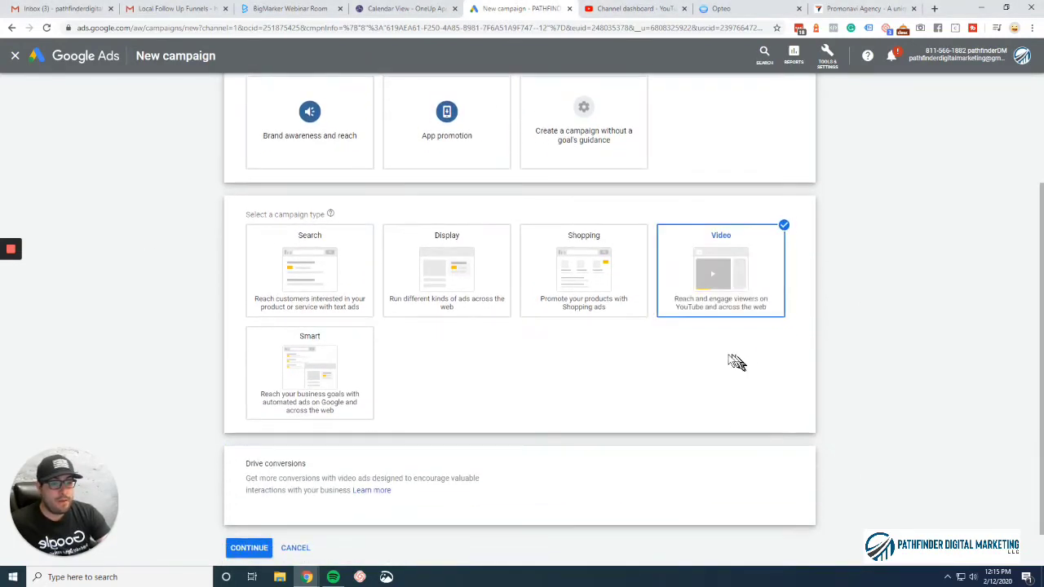
scroll(585, 358, up, 2)
scroll(159, 332, down, 2)
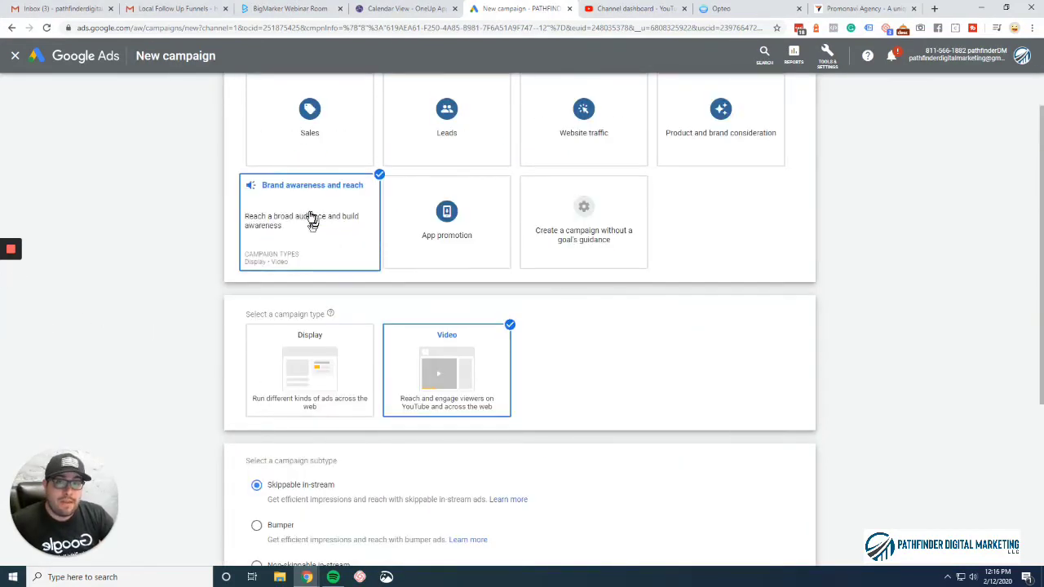
click(451, 131)
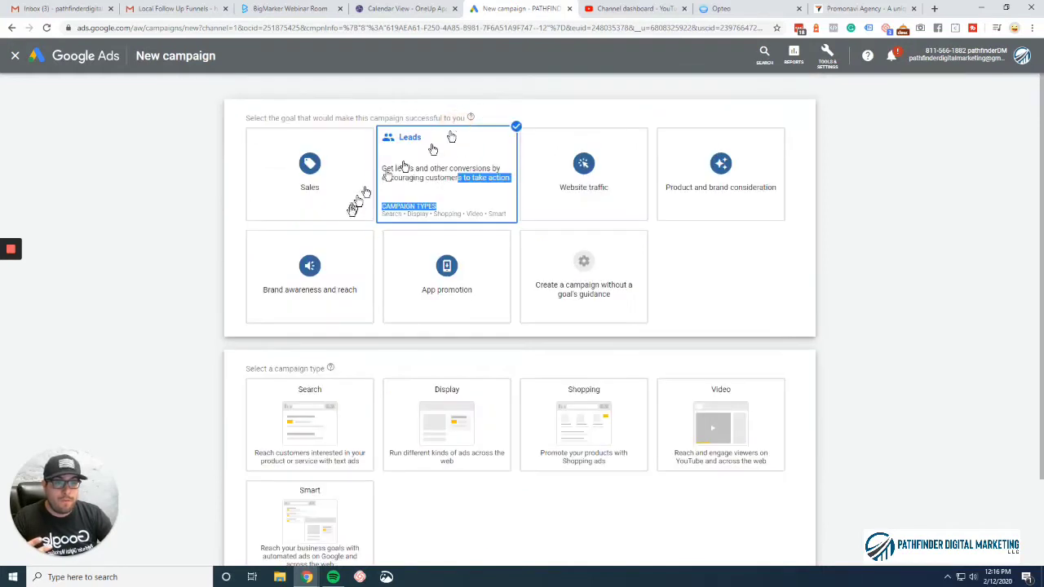
click(326, 273)
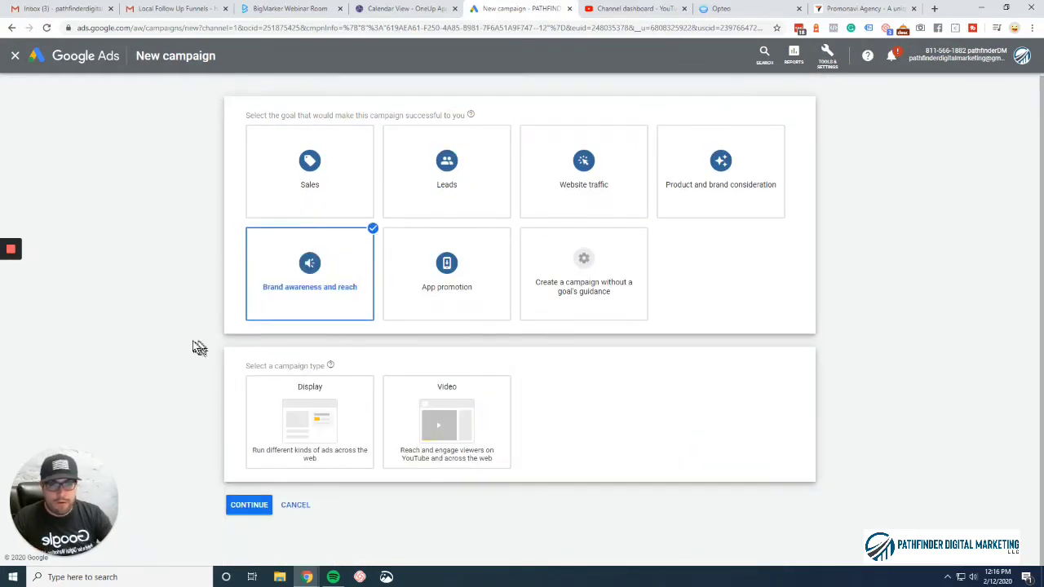
click(396, 400)
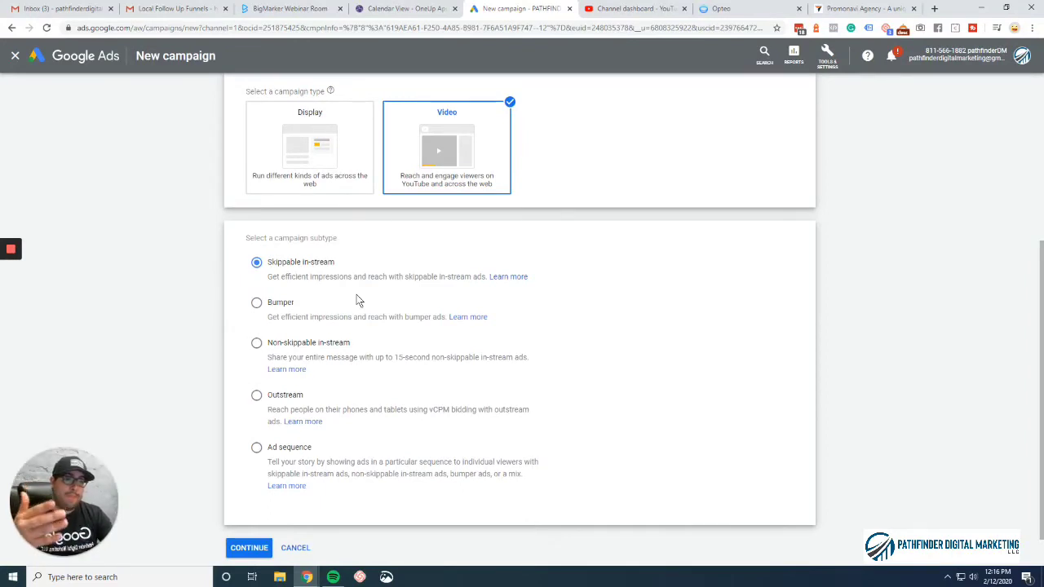
scroll(356, 301, up, 4)
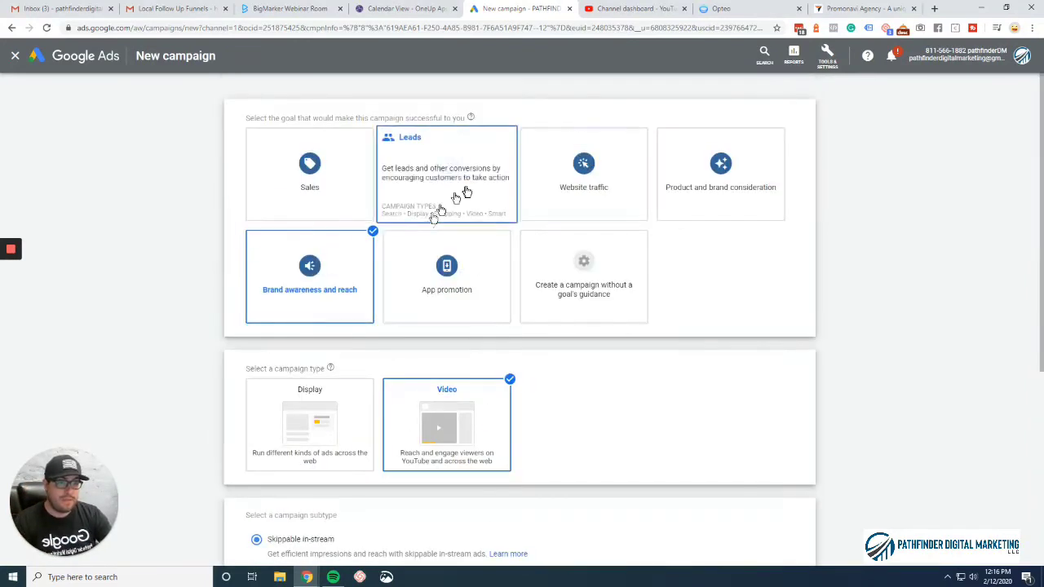
click(464, 194)
click(680, 388)
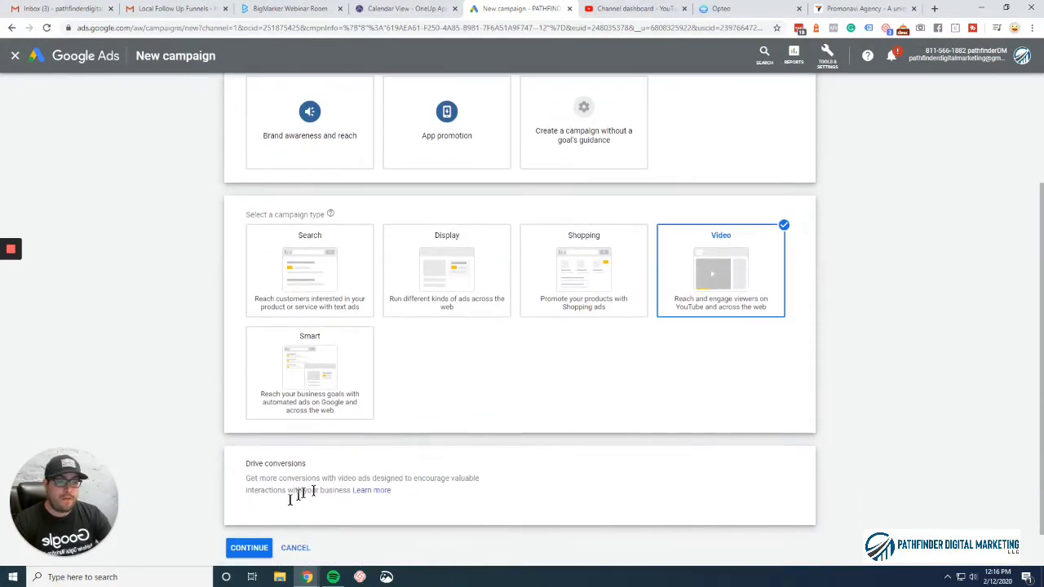
Step: Set the campaign goal to Brand awareness and reach with the Video campaign type
click(326, 145)
click(465, 397)
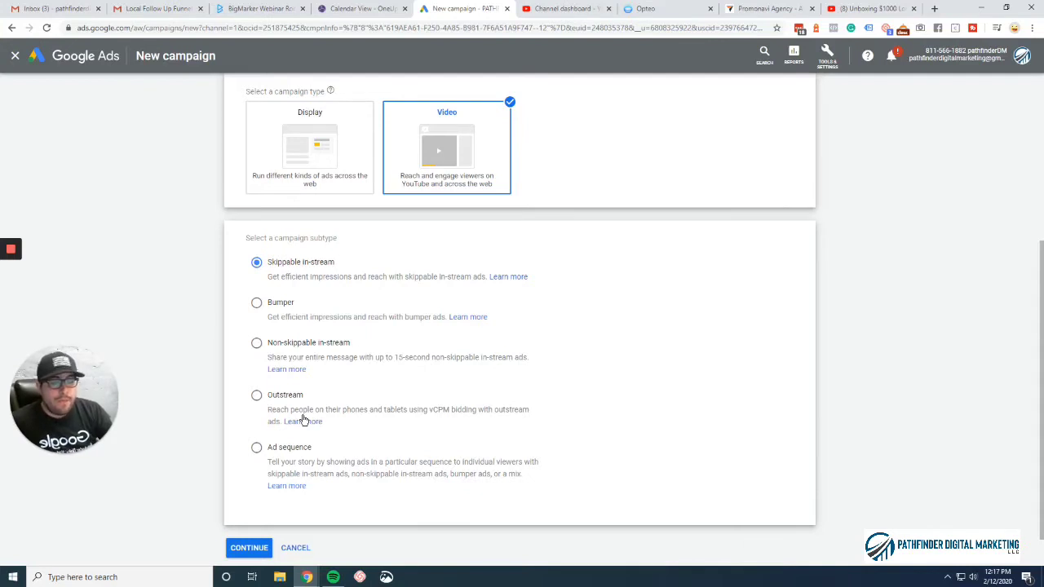
drag(45, 385, 41, 416)
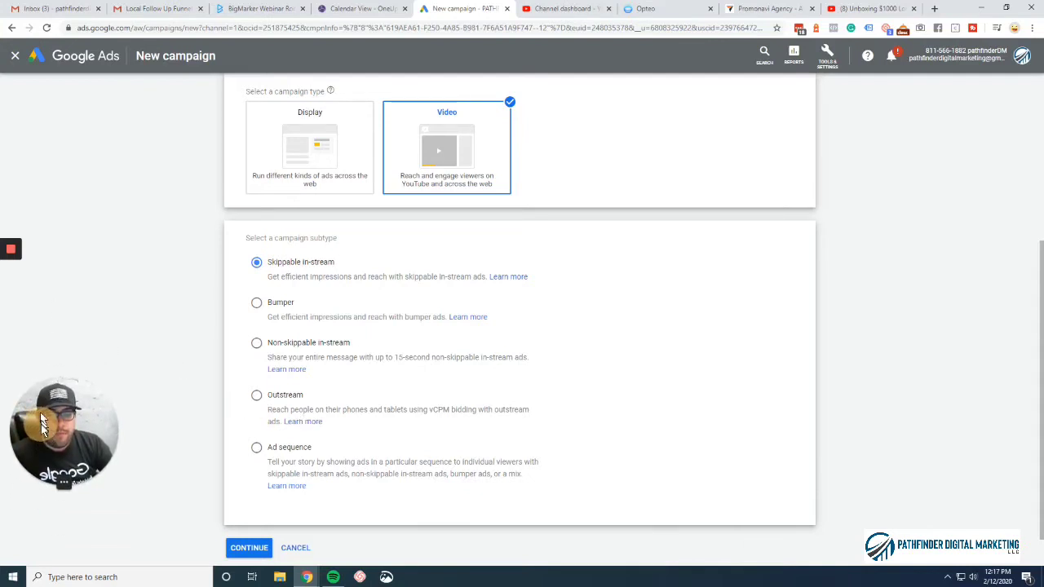
click(12, 320)
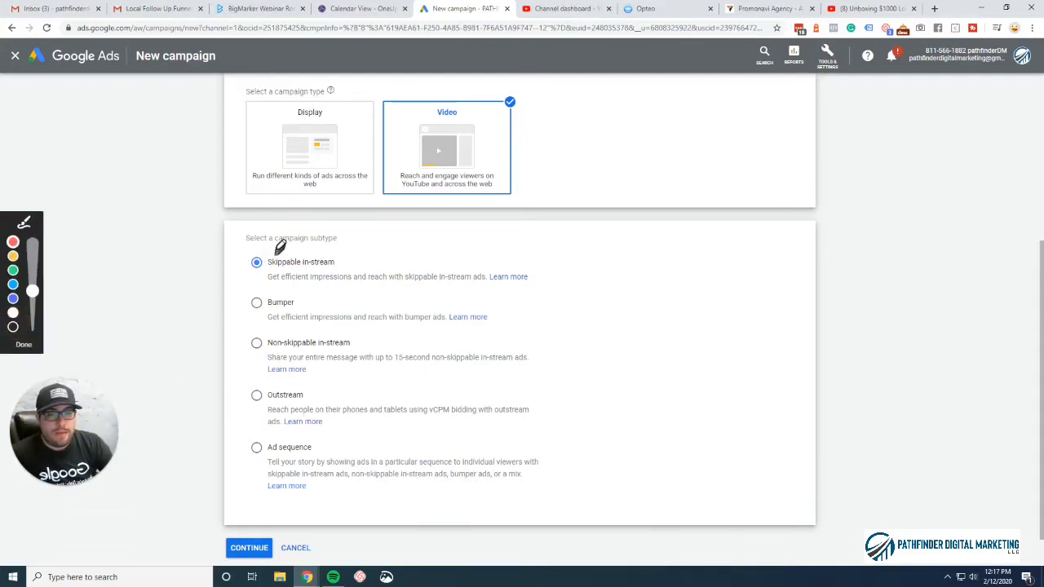
mouse_move(280, 247)
mouse_down()
mouse_move(233, 269)
mouse_move(408, 299)
mouse_move(524, 221)
mouse_move(233, 239)
mouse_up()
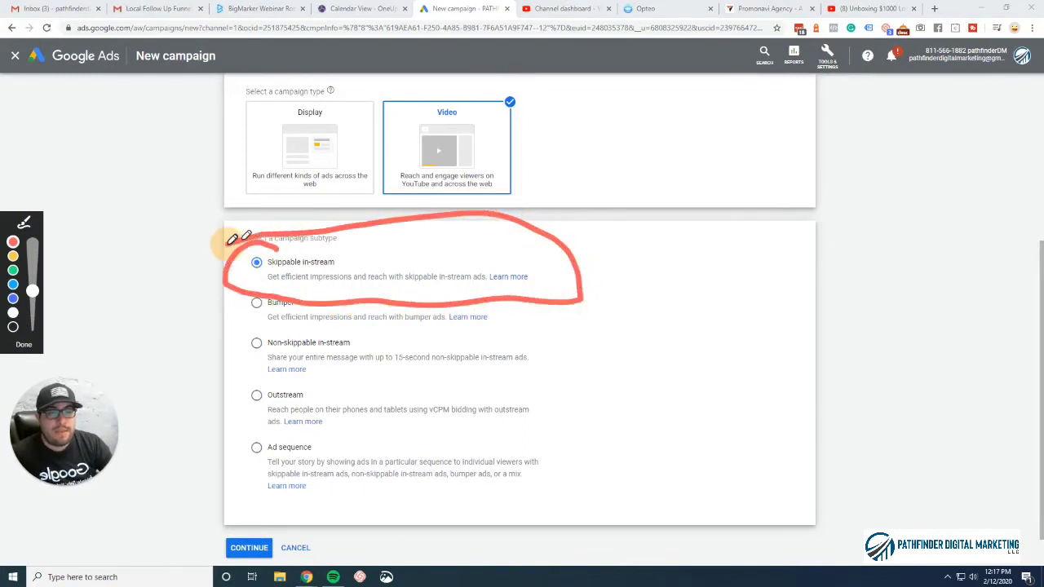
click(27, 347)
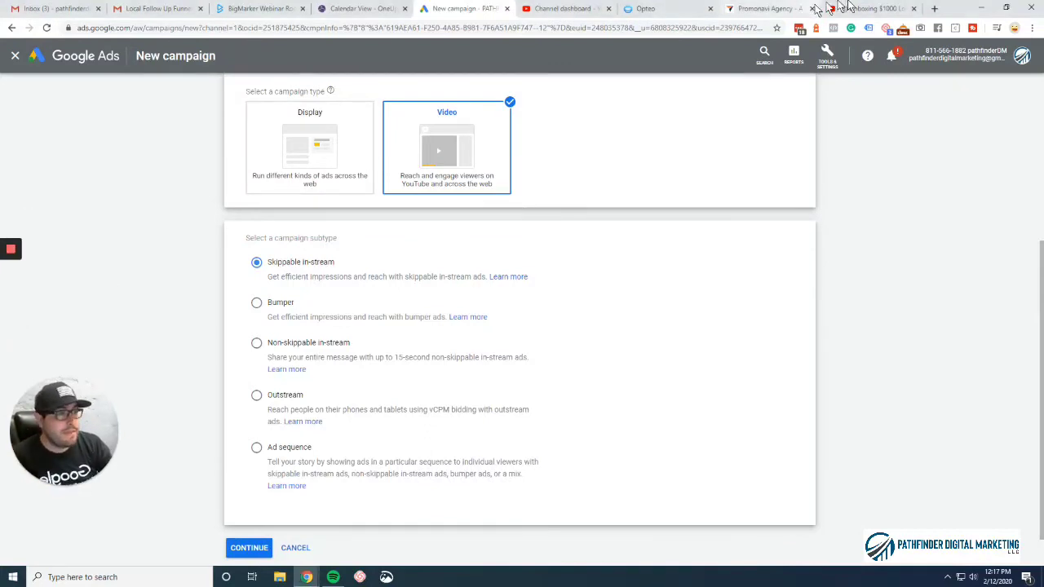
Step: Switch to the YouTube video "Unboxing $1000 Louis Vuitton AirPods" and lower the system volume to 20
click(845, 8)
mouse_move(10, 277)
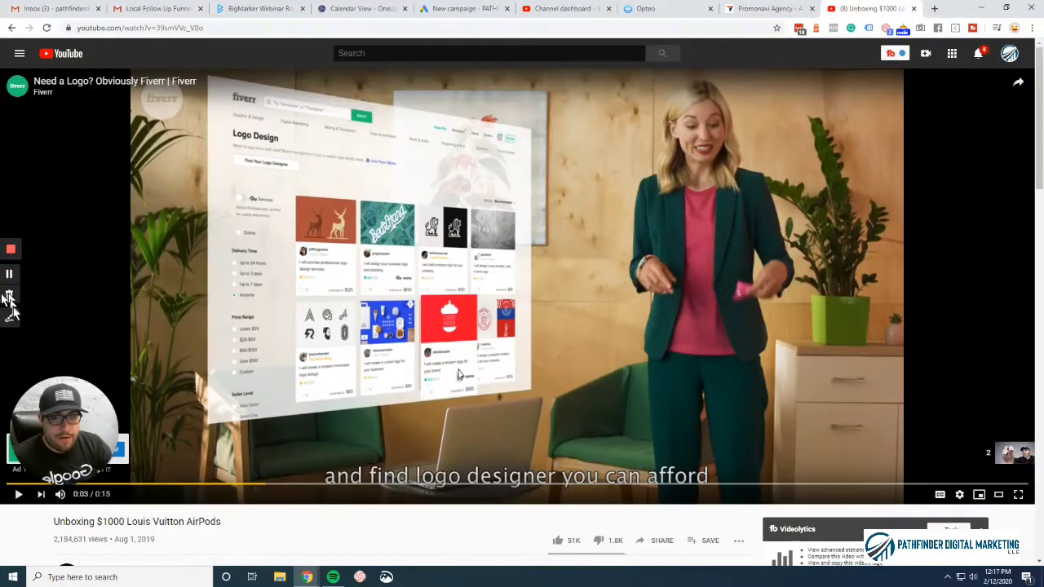
click(10, 320)
mouse_move(974, 414)
mouse_down()
mouse_move(1018, 440)
mouse_move(1038, 423)
mouse_up()
key(XF86AudioLowerVolume)
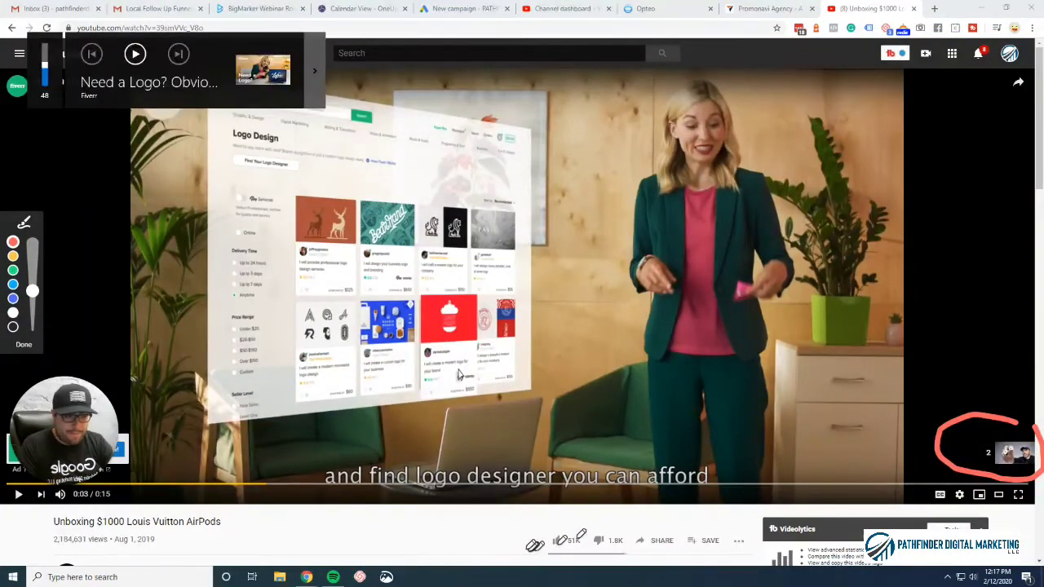
key(XF86AudioLowerVolume)
key(XF86AudioLowerVolume)
key(XF86AudioLowerVolume)
key(XF86AudioLowerVolume)
key(XF86AudioLowerVolume)
key(XF86AudioLowerVolume)
key(XF86AudioLowerVolume)
key(XF86AudioLowerVolume)
key(XF86AudioLowerVolume)
key(XF86AudioLowerVolume)
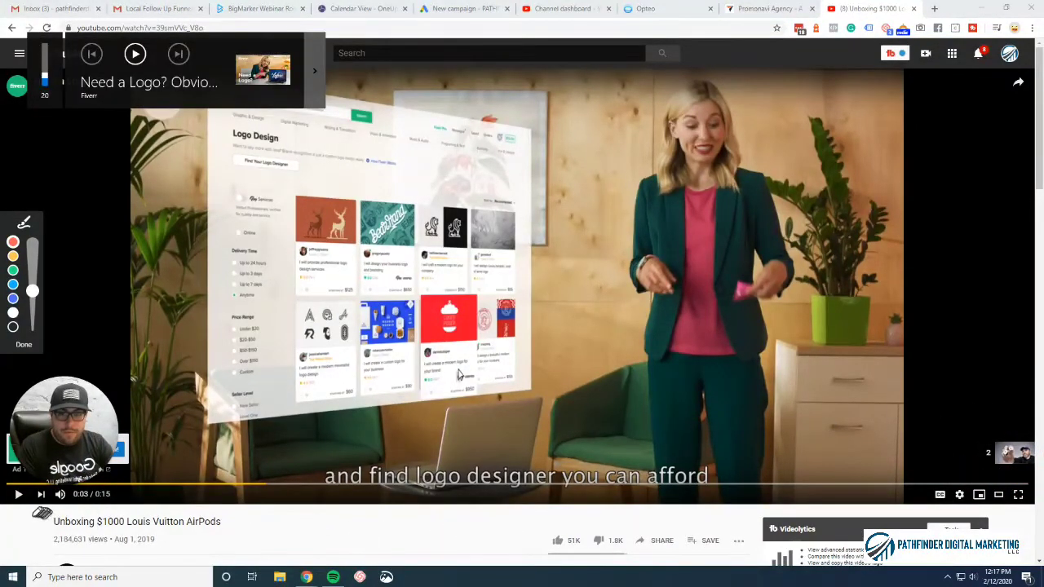
Step: Play the Fiverr ad in front of the video and skip it
click(23, 346)
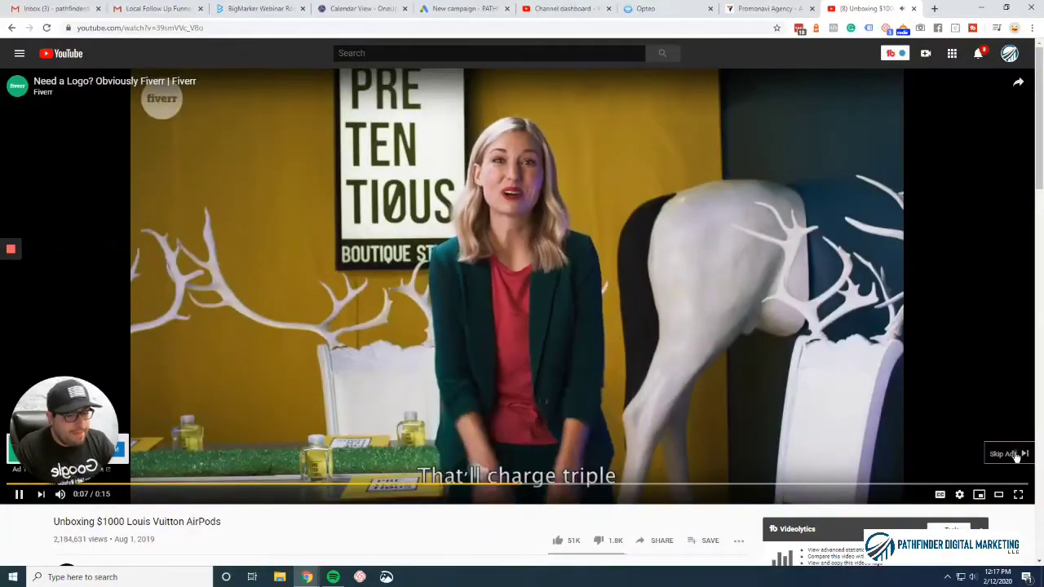
click(1011, 454)
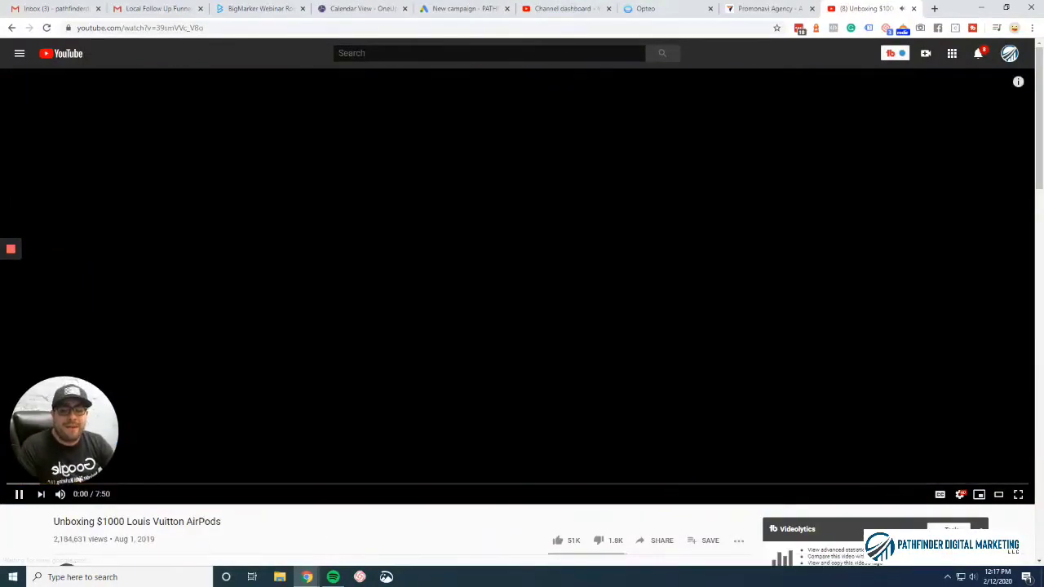
Step: Close the YouTube video and return to the new campaign setup in Google Ads
click(913, 8)
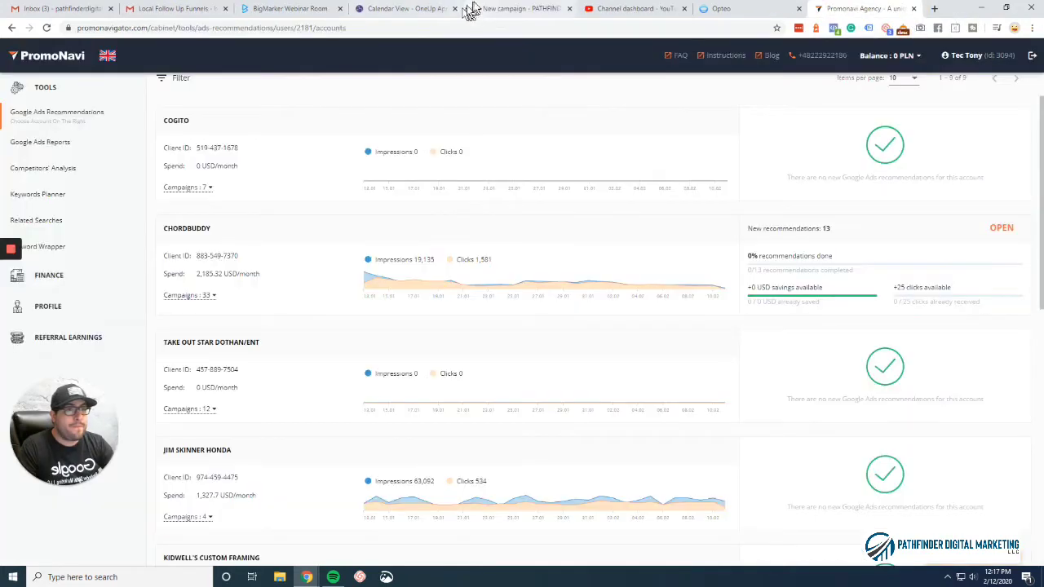
click(426, 10)
click(493, 9)
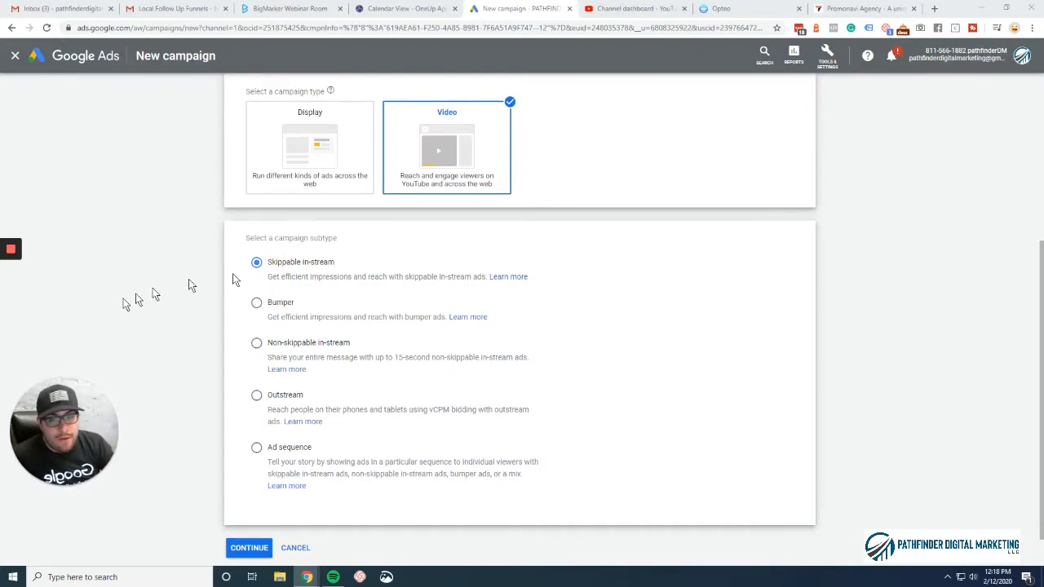
mouse_move(11, 281)
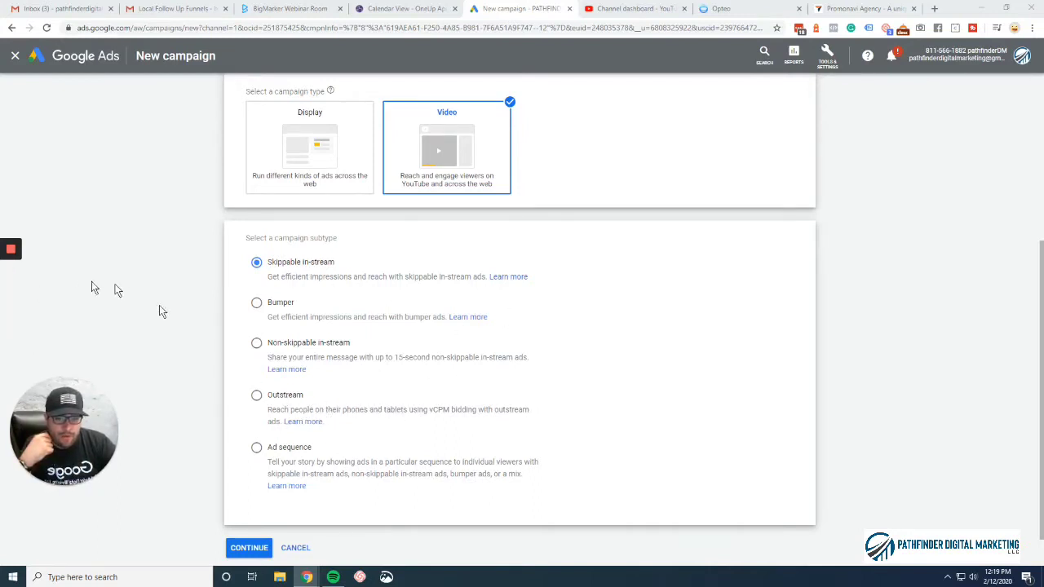
click(11, 317)
mouse_move(262, 375)
mouse_down()
mouse_move(233, 415)
mouse_move(279, 435)
mouse_up()
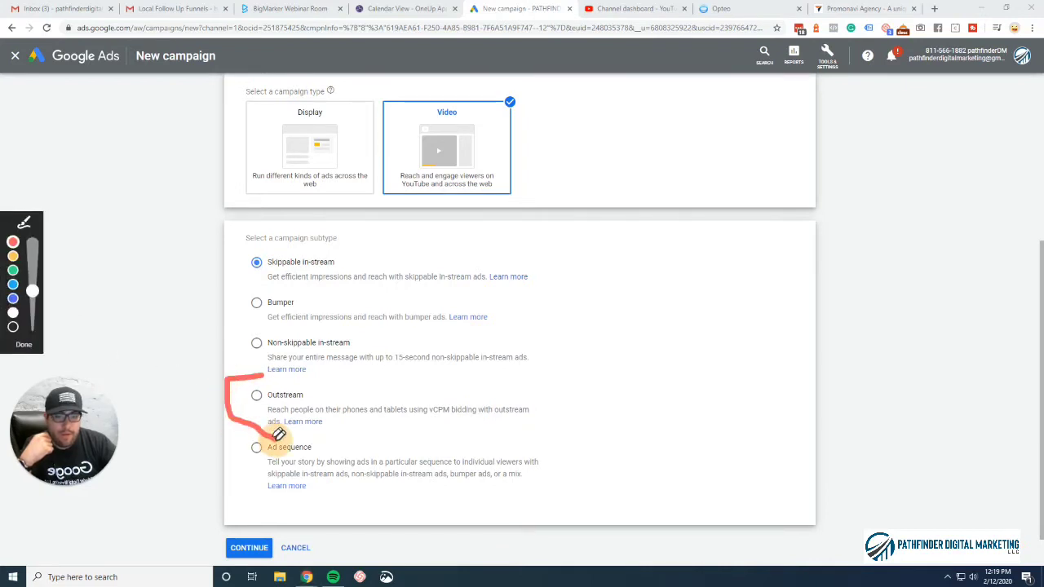
click(25, 344)
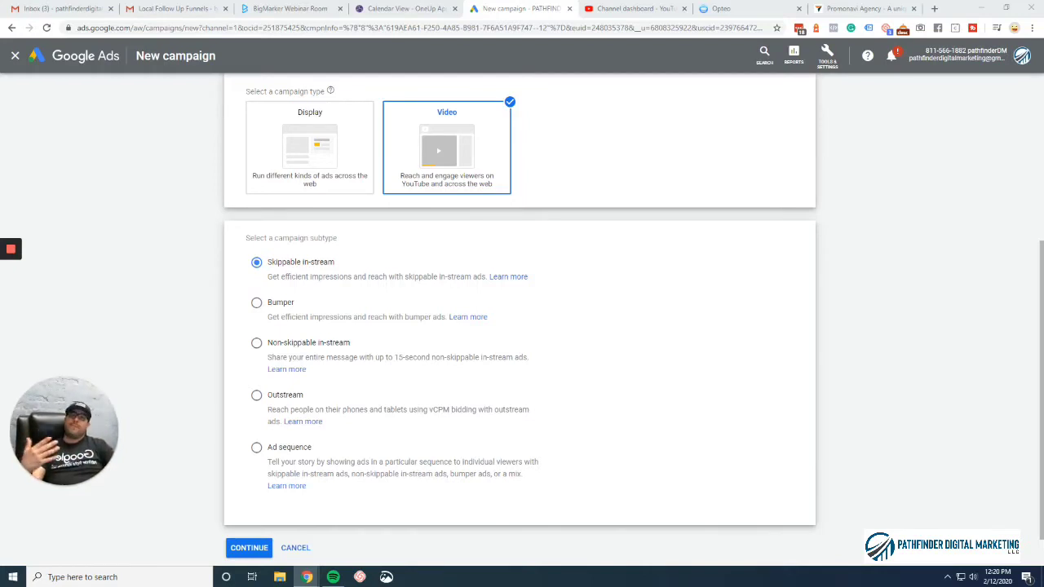
mouse_move(12, 277)
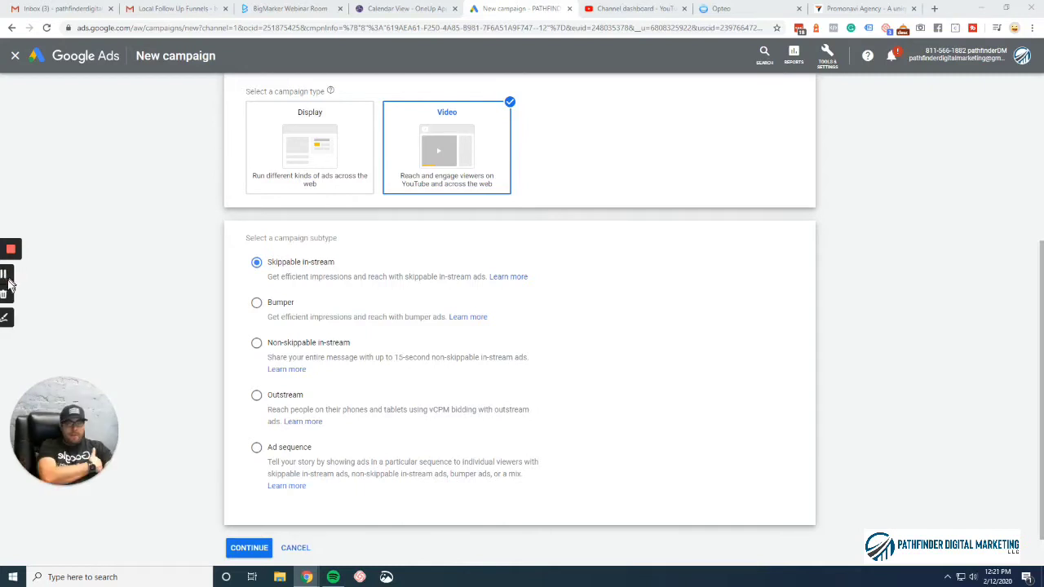
click(12, 317)
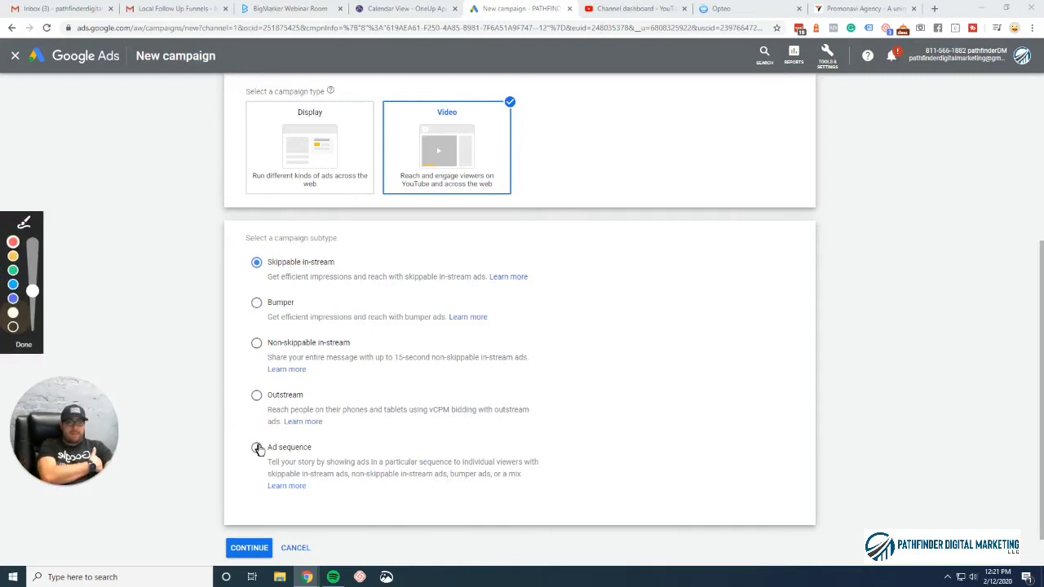
mouse_move(282, 432)
mouse_down()
mouse_move(243, 479)
mouse_move(269, 507)
mouse_move(289, 502)
mouse_up()
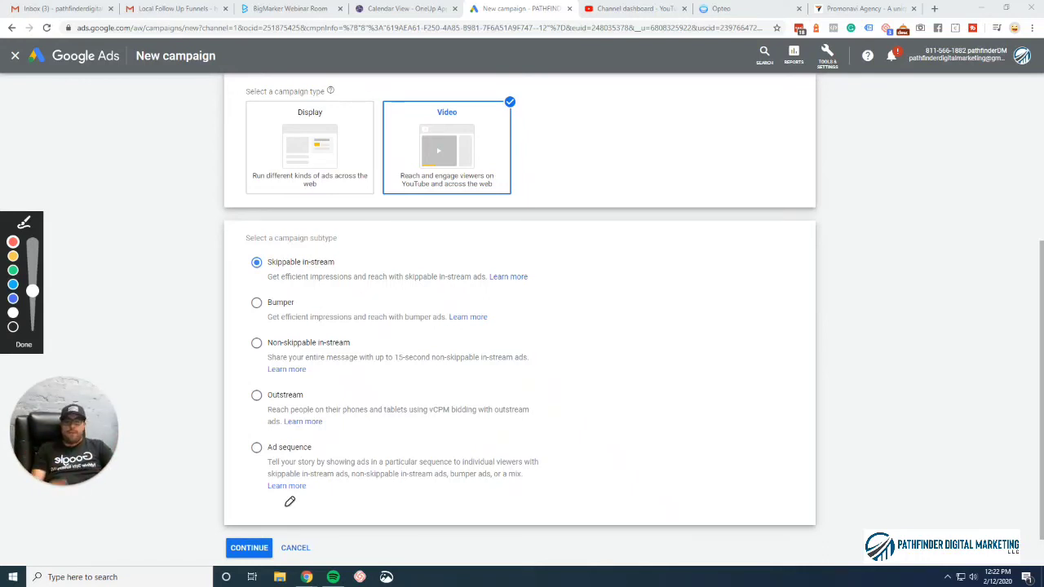
Step: Reselect the Brand awareness and reach goal with the Video campaign type and proceed to the campaign settings
click(24, 344)
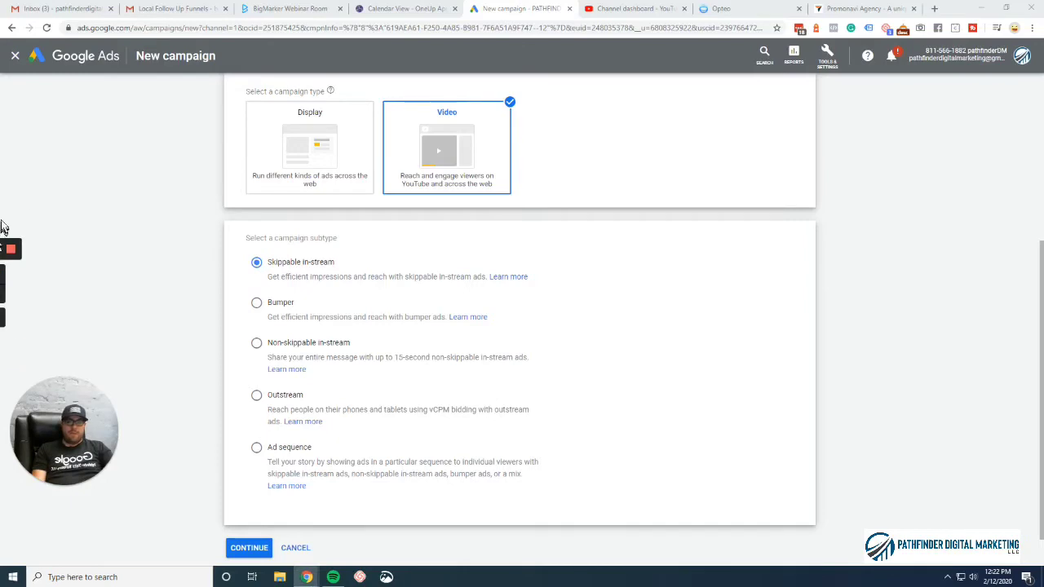
scroll(106, 334, up, 4)
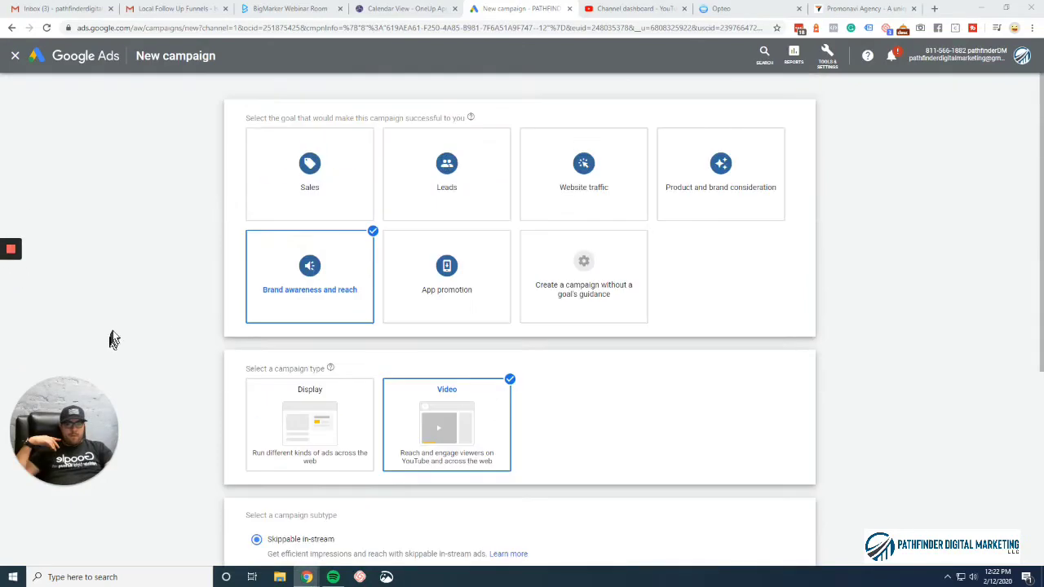
scroll(322, 243, up, 5)
mouse_move(4, 298)
click(320, 272)
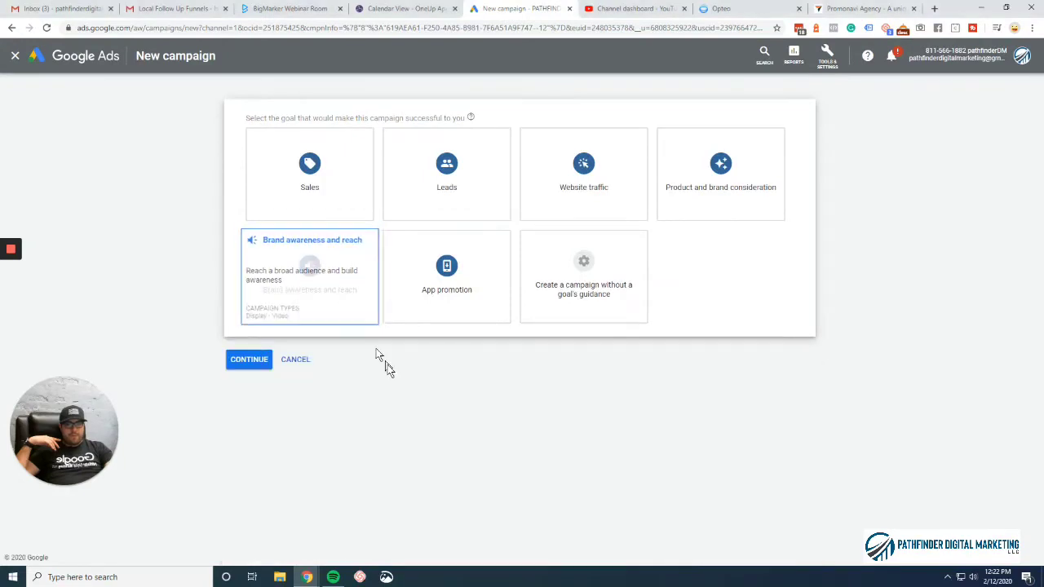
click(344, 304)
click(421, 402)
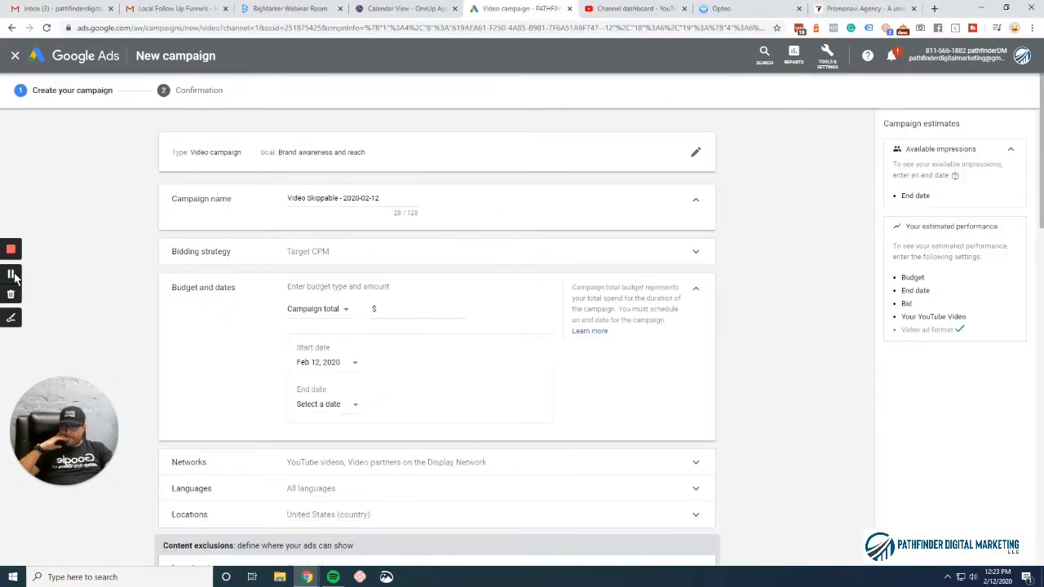
mouse_move(29, 293)
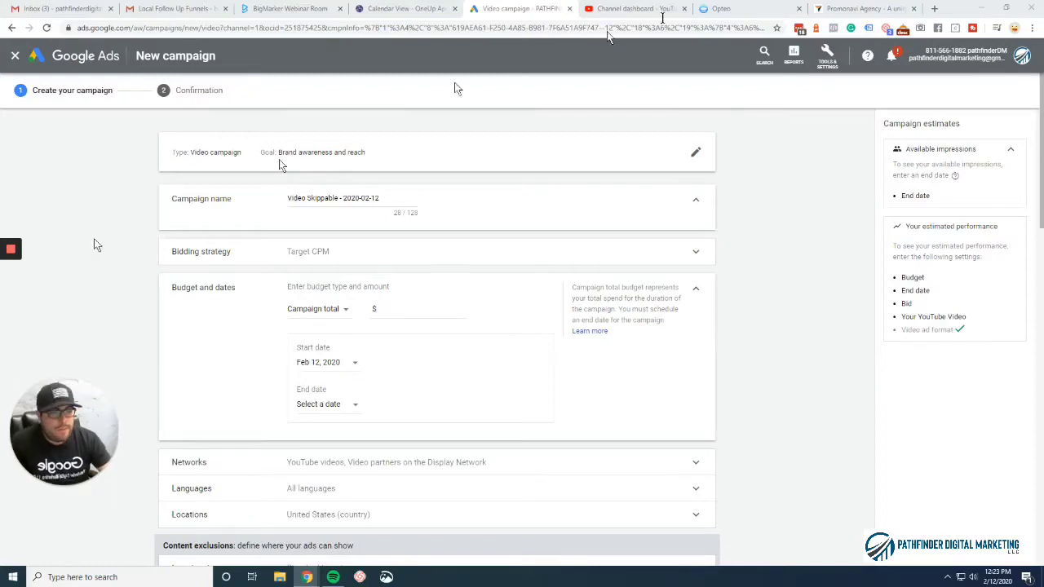
Step: Expand the bidding strategy section and review it together with the campaign's goal
click(698, 254)
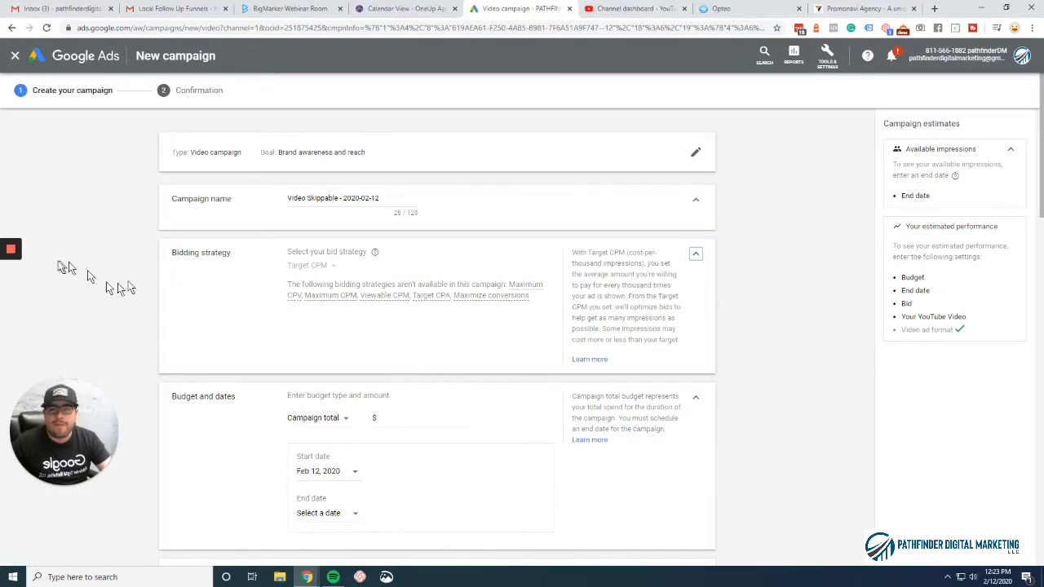
mouse_move(26, 265)
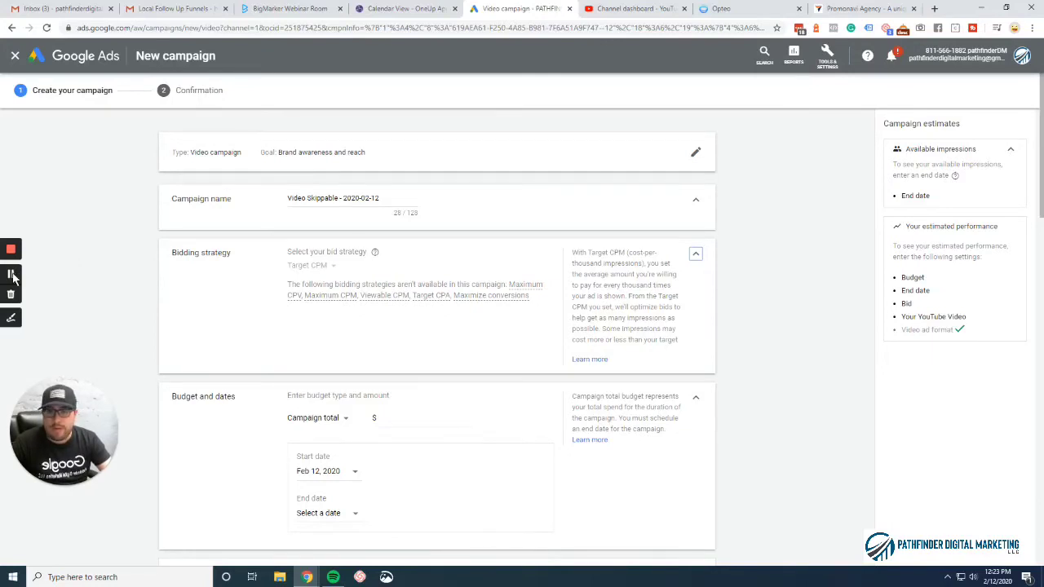
drag(278, 151, 388, 156)
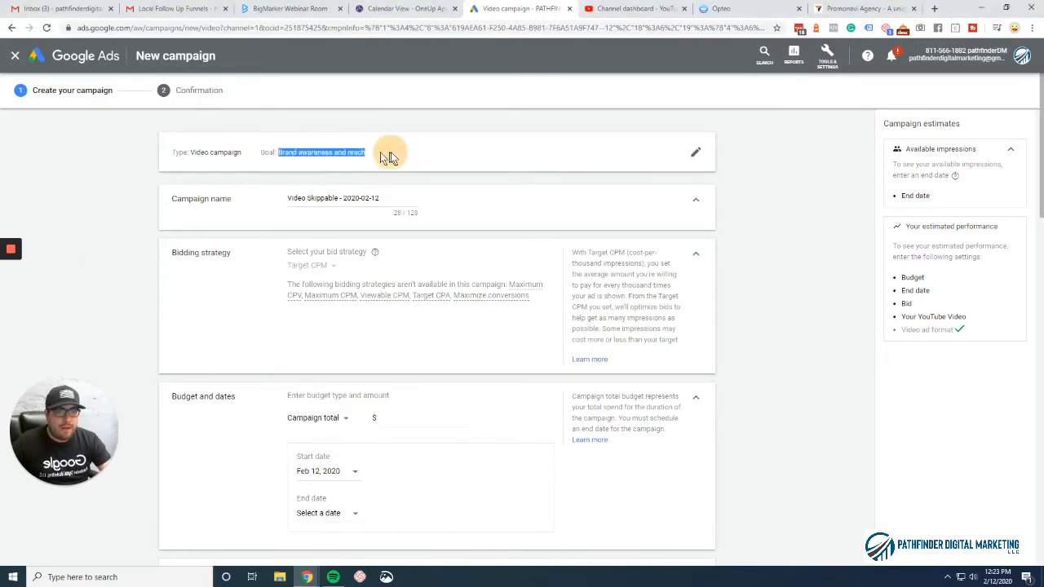
click(391, 158)
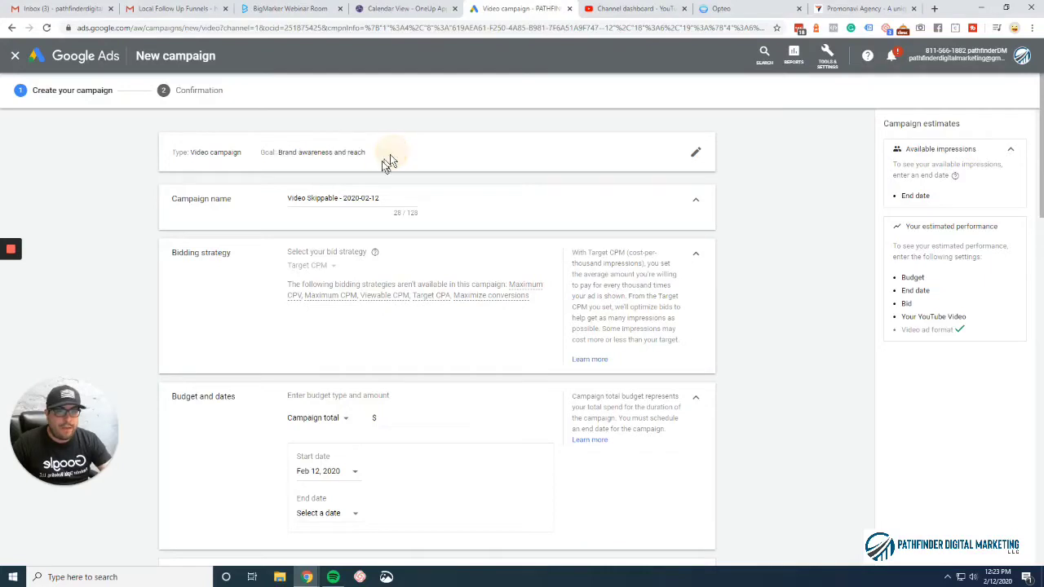
Step: Go back to the goal selection, continue with the Skippable in-stream subtype, and expand the bidding strategy section again
click(703, 156)
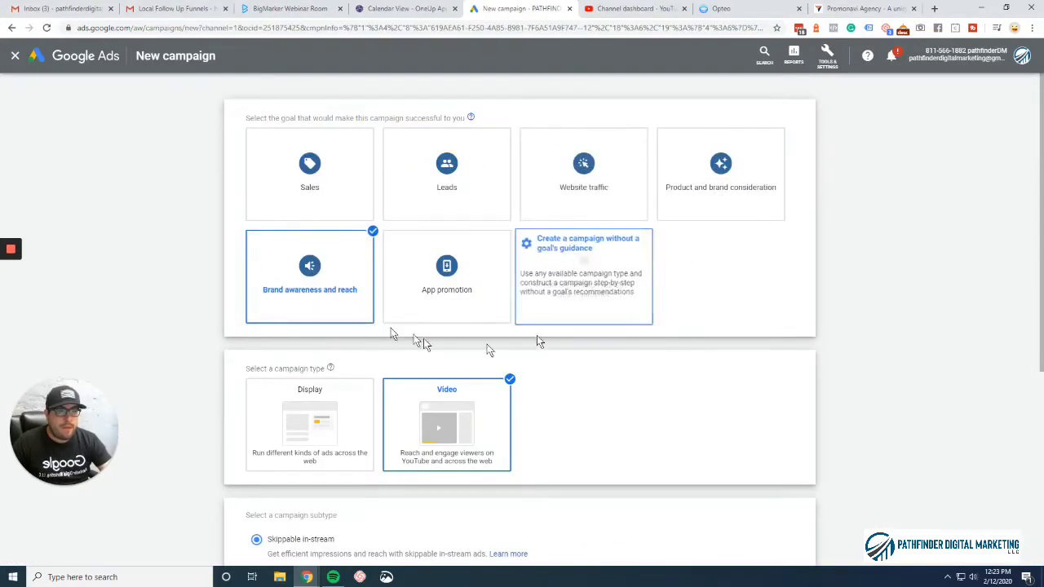
scroll(310, 400, down, 3)
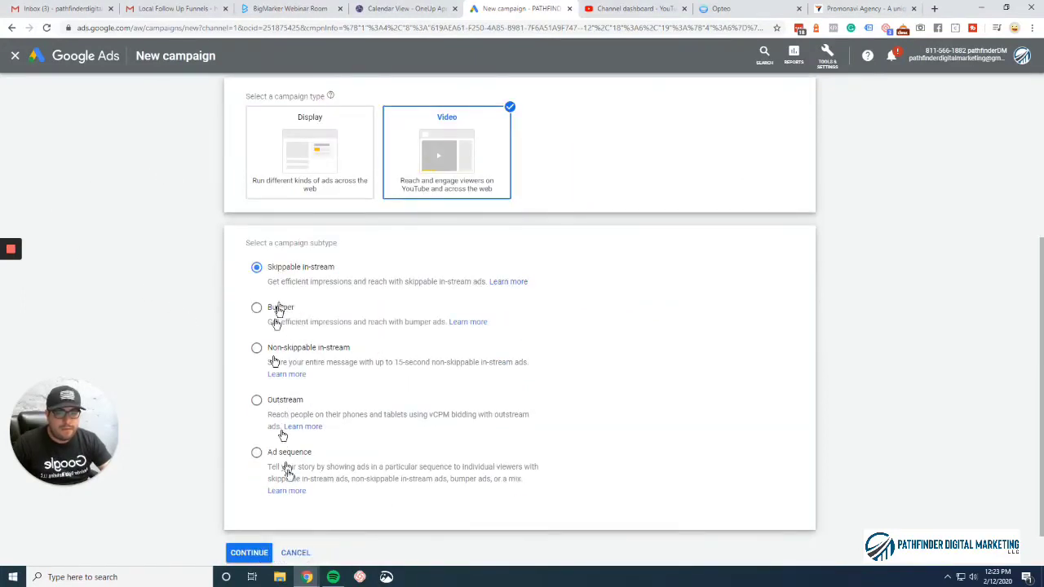
click(248, 552)
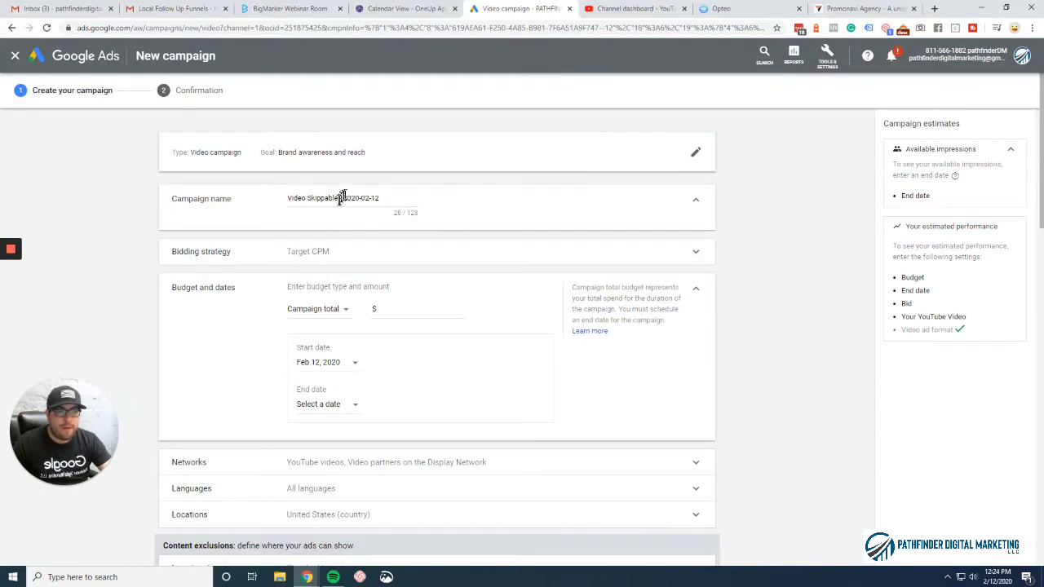
click(387, 252)
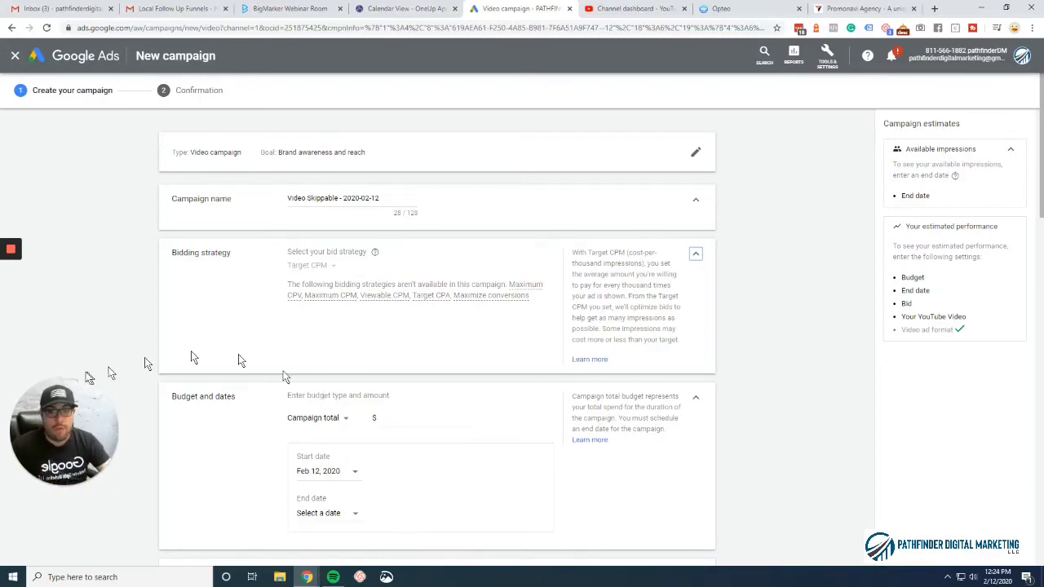
Step: Set the goal to Product and brand consideration with a Video campaign of subtype Influence consideration and proceed to its settings
mouse_move(22, 267)
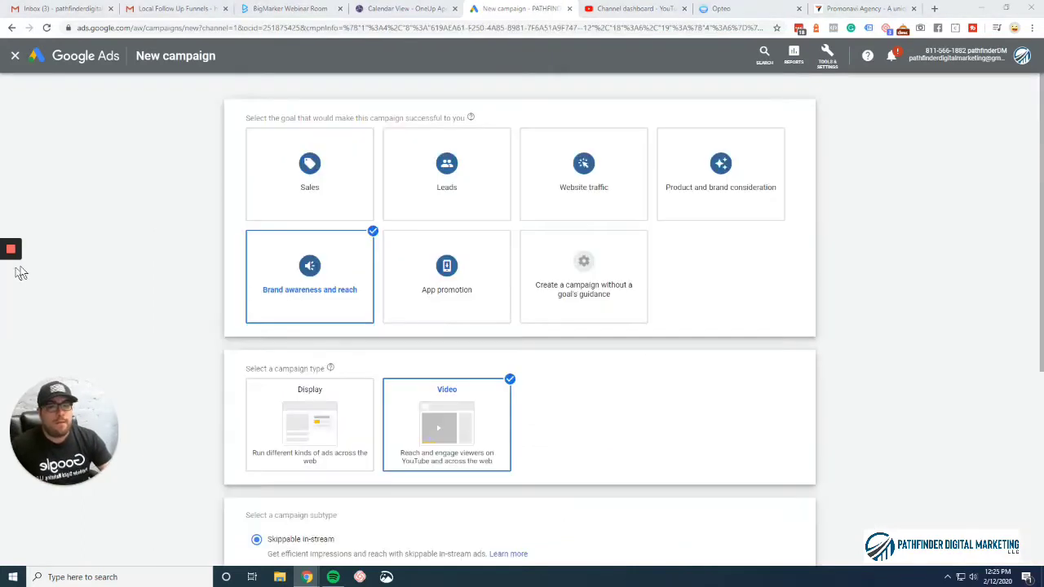
click(755, 181)
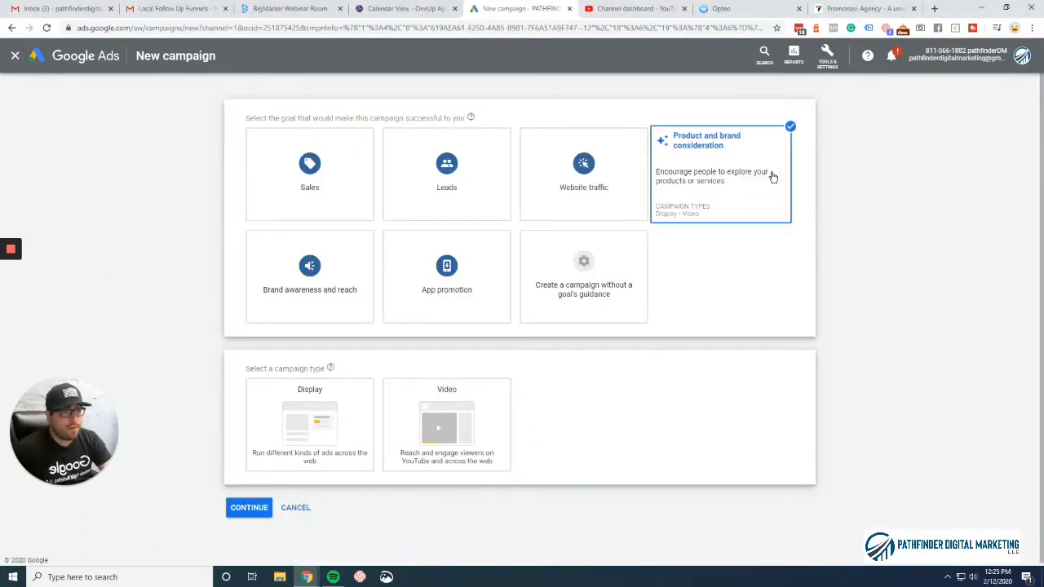
click(474, 420)
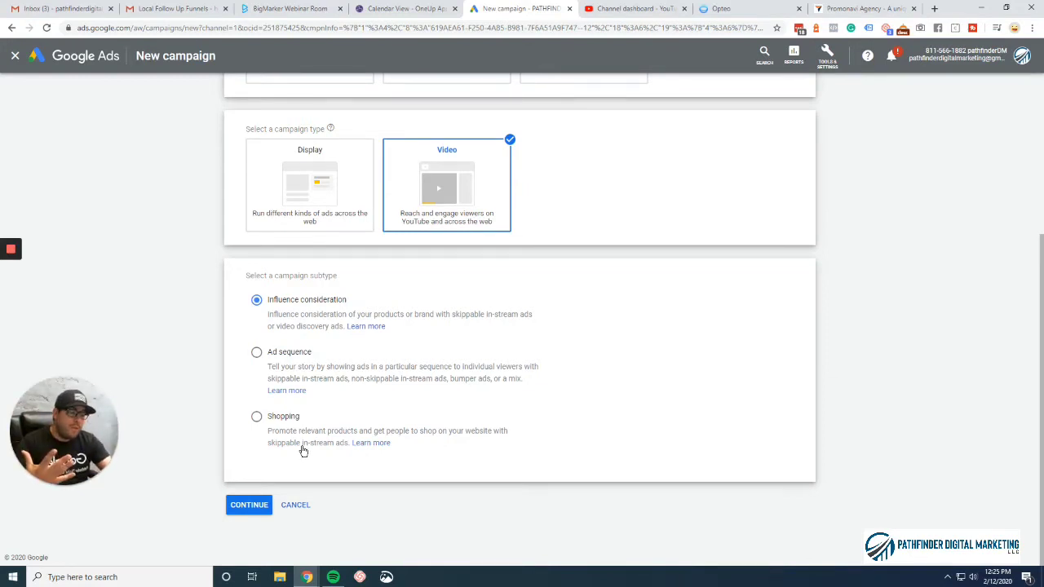
click(248, 506)
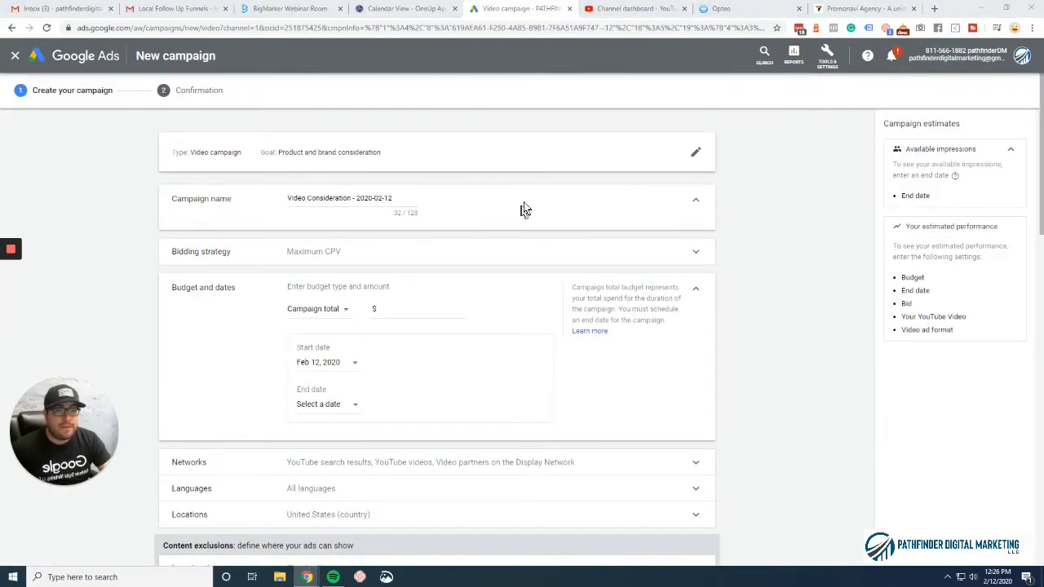
Step: Review the Product and brand consideration campaign's settings and expand its bidding strategy section
scroll(454, 226, down, 2)
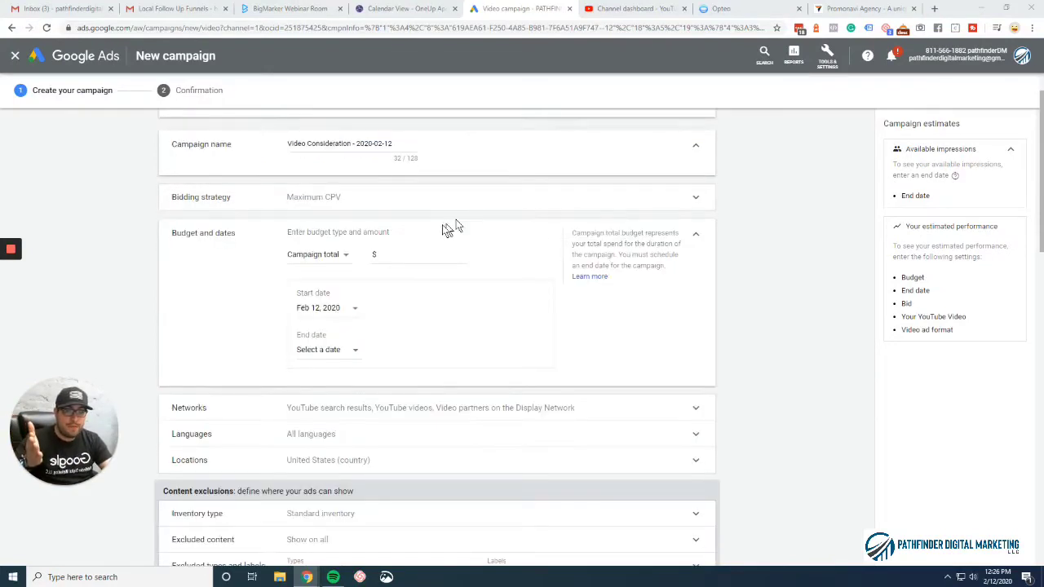
scroll(389, 318, up, 1)
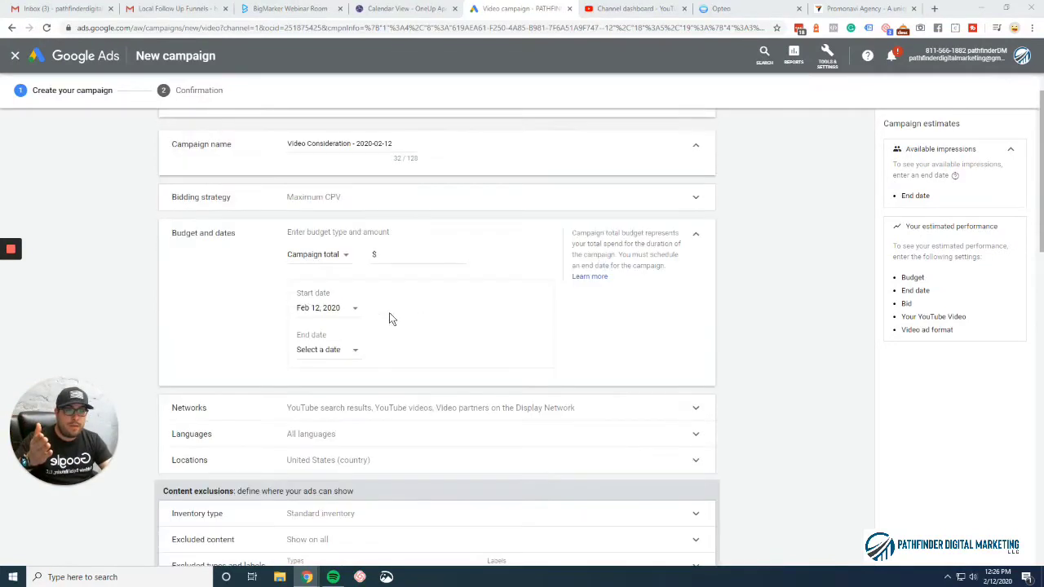
click(348, 204)
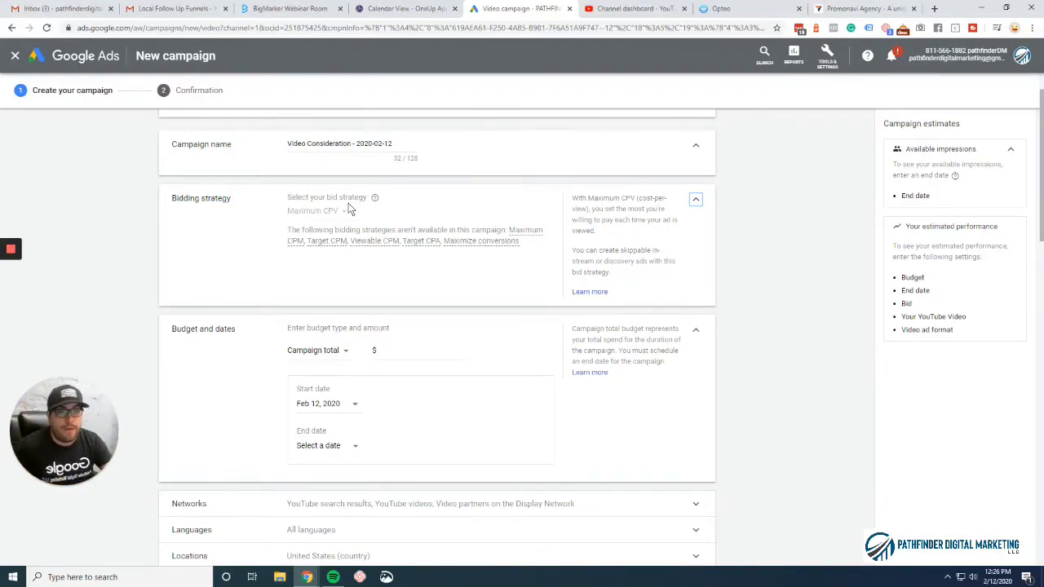
scroll(349, 210, up, 1)
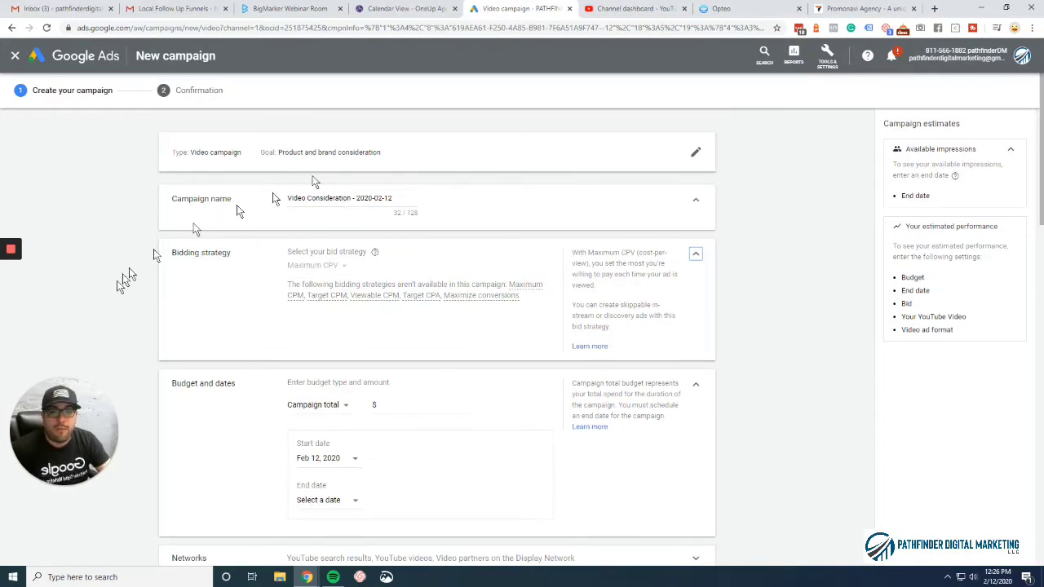
click(15, 275)
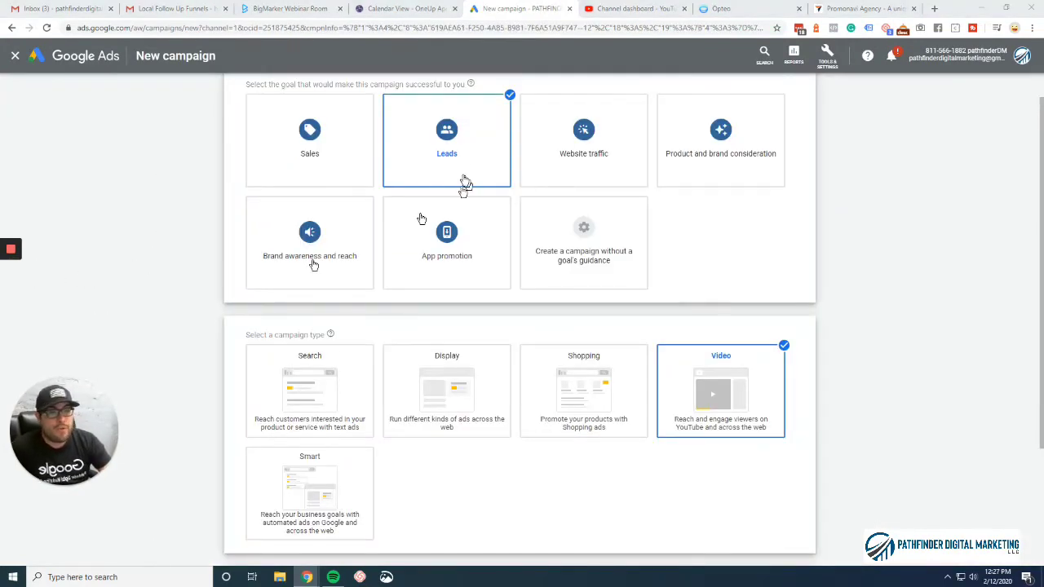
Step: Set the campaign goal to Leads with the Video campaign type and proceed to the campaign settings
click(553, 150)
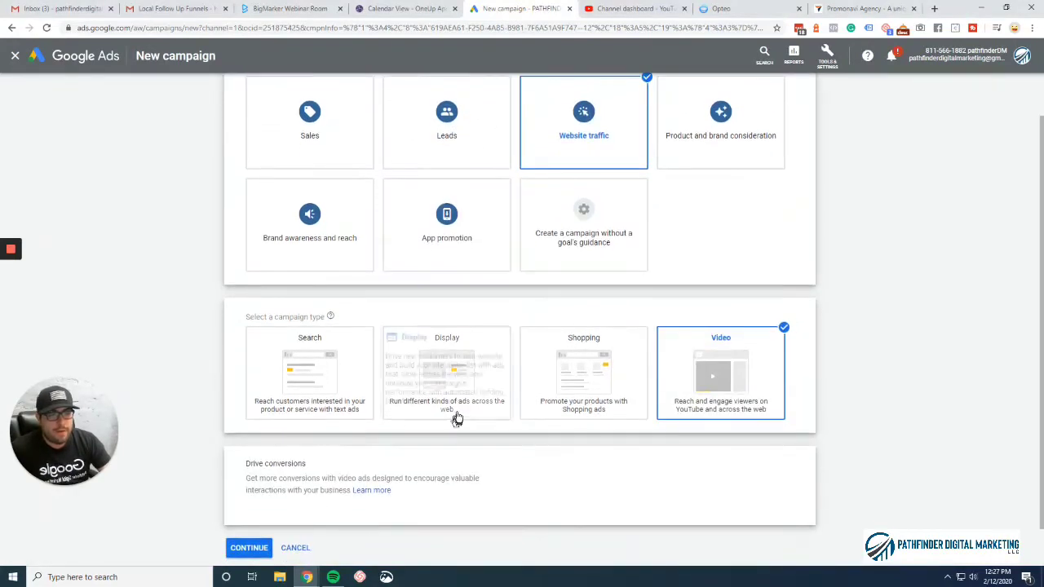
scroll(473, 342, up, 1)
click(459, 220)
scroll(571, 326, down, 2)
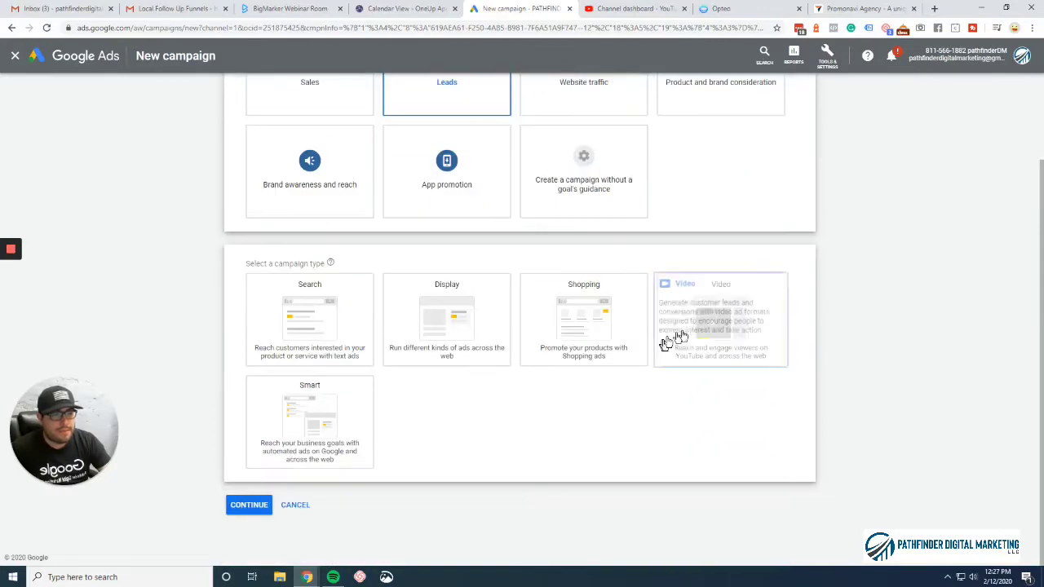
click(734, 327)
scroll(734, 326, down, 2)
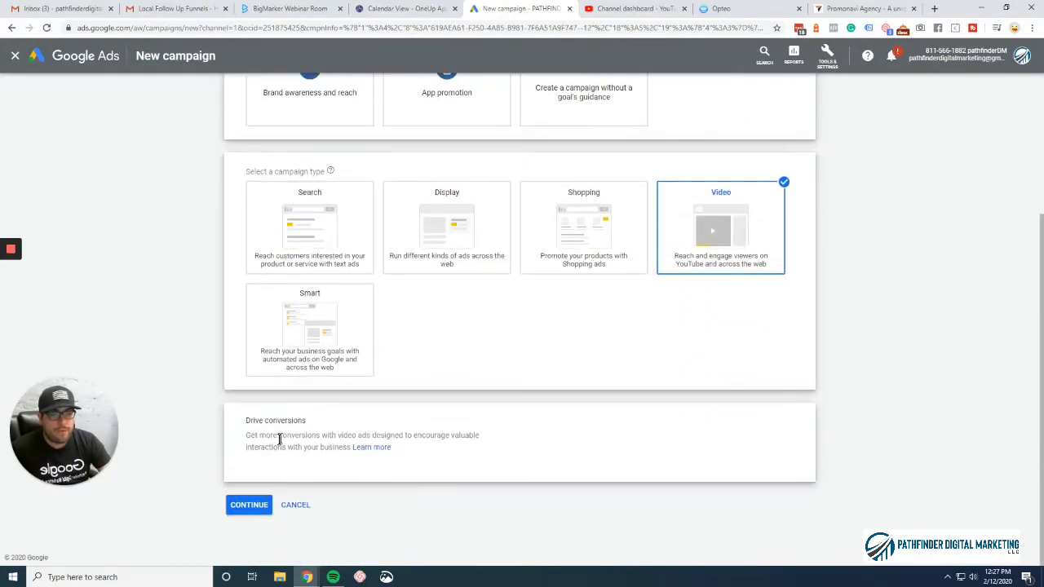
click(249, 505)
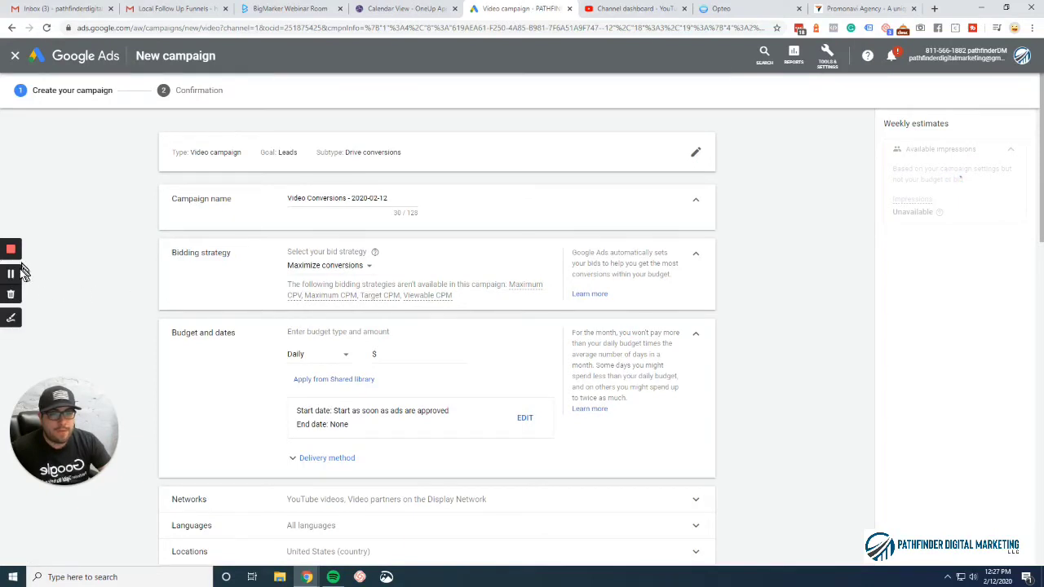
Step: Rename the campaign as "PDM TEST to learn 02/21/2020"
triple_click(362, 197)
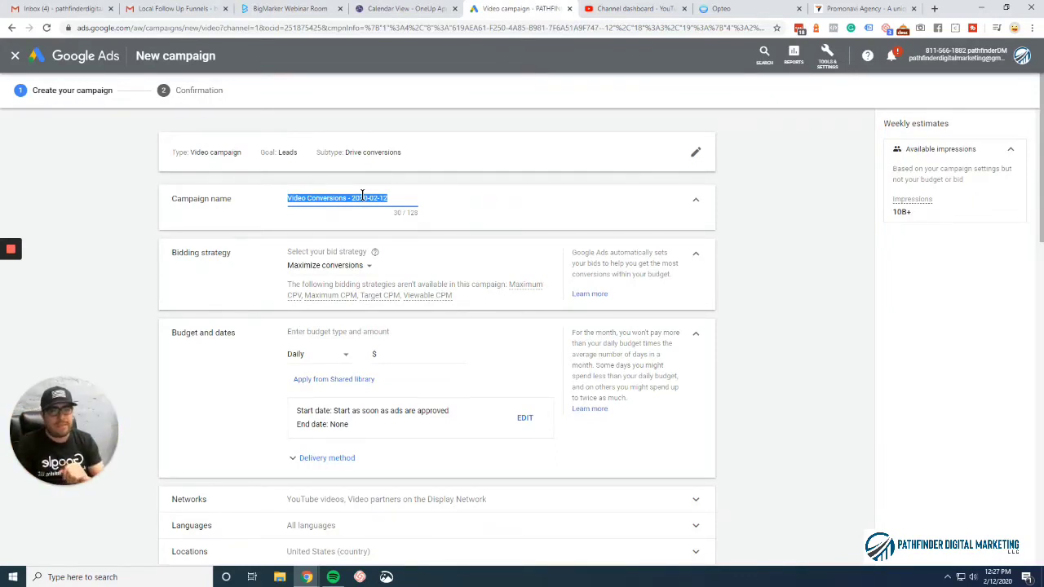
text(PDM TE)
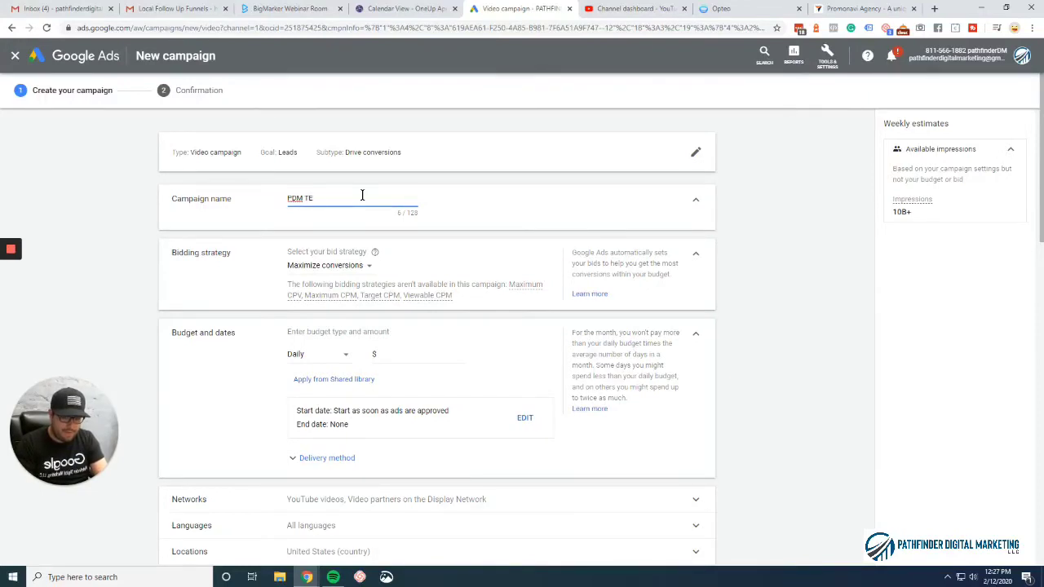
text(ST to l)
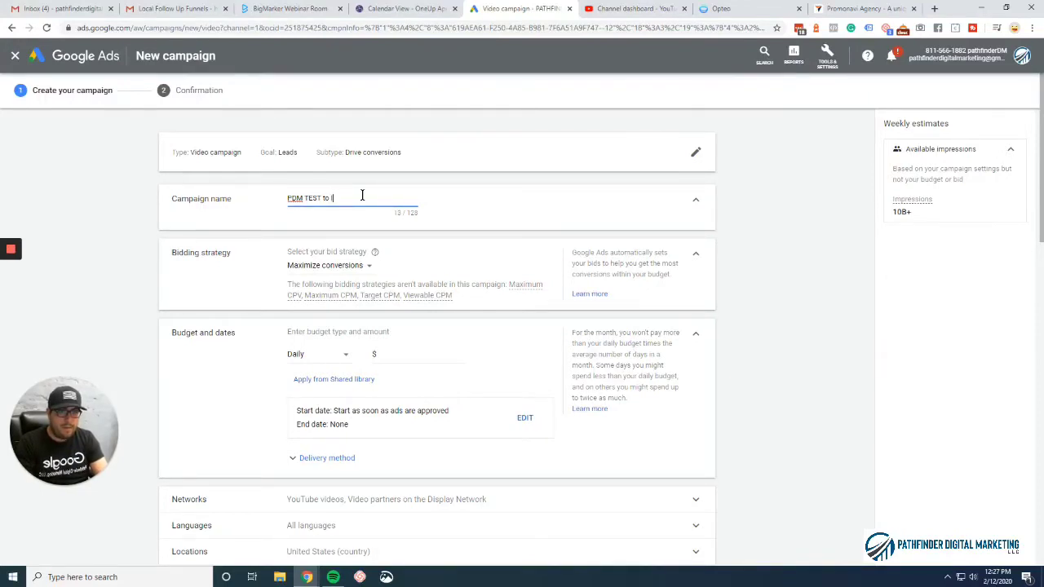
text(earn 02/)
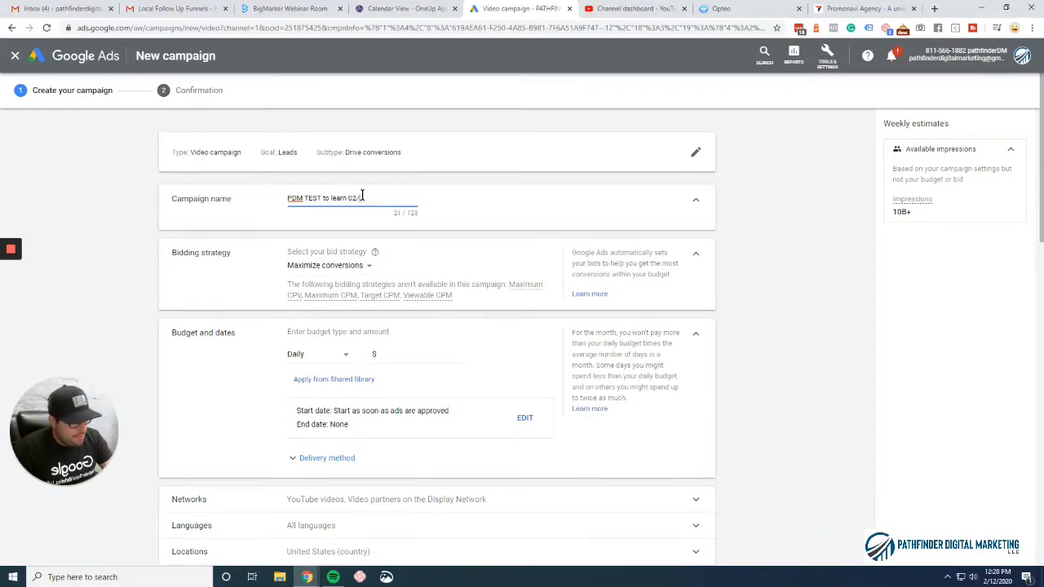
text(2020)
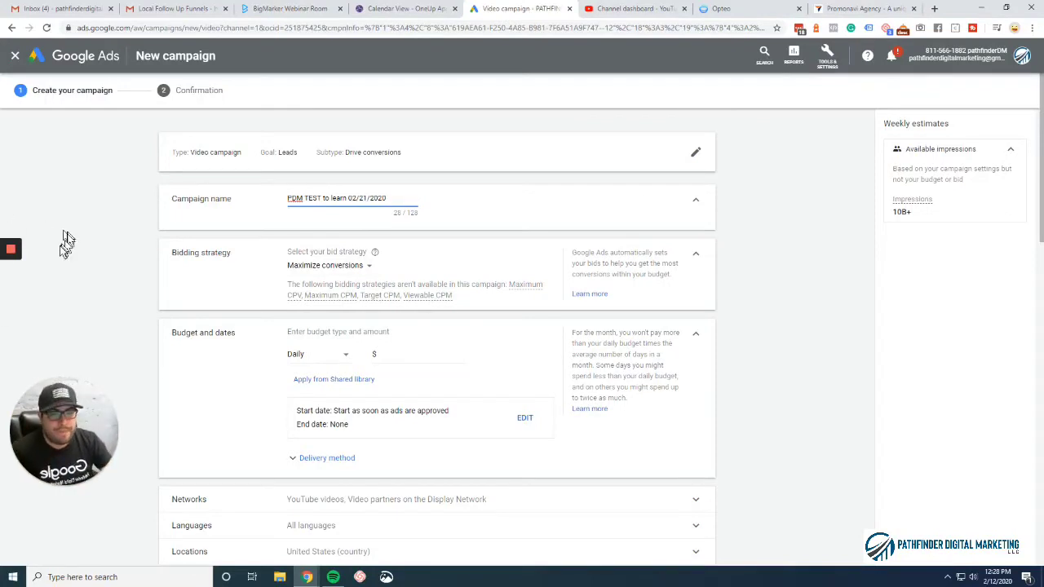
mouse_move(40, 264)
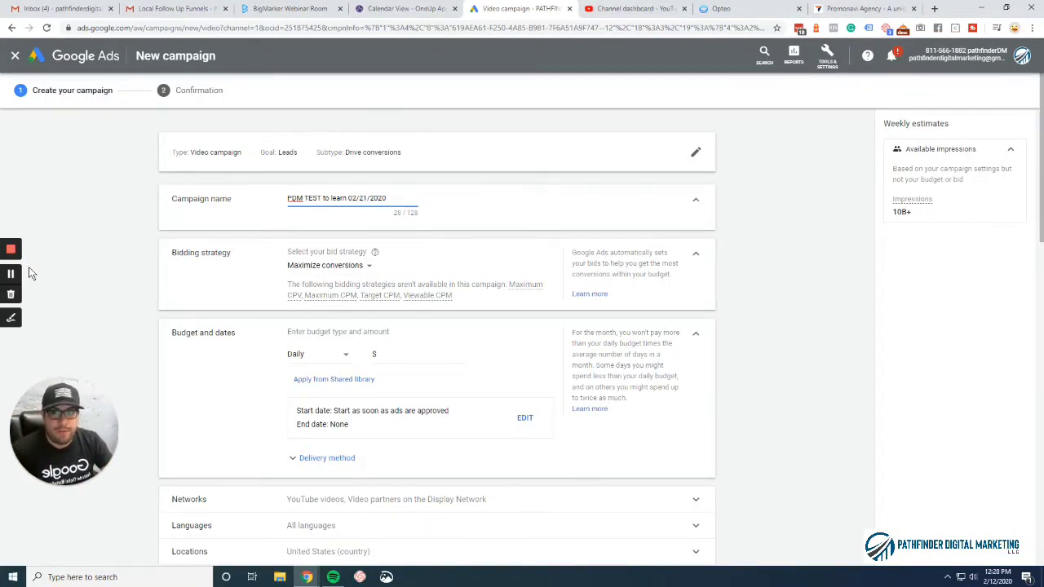
Step: Try the Campaign total budget type and return the budget type to Daily
click(10, 274)
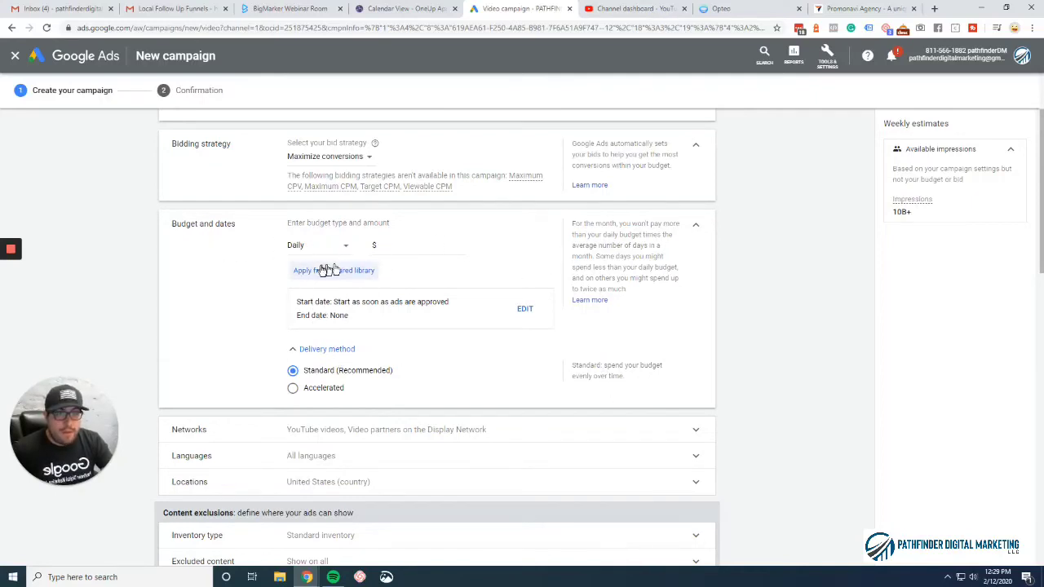
click(400, 253)
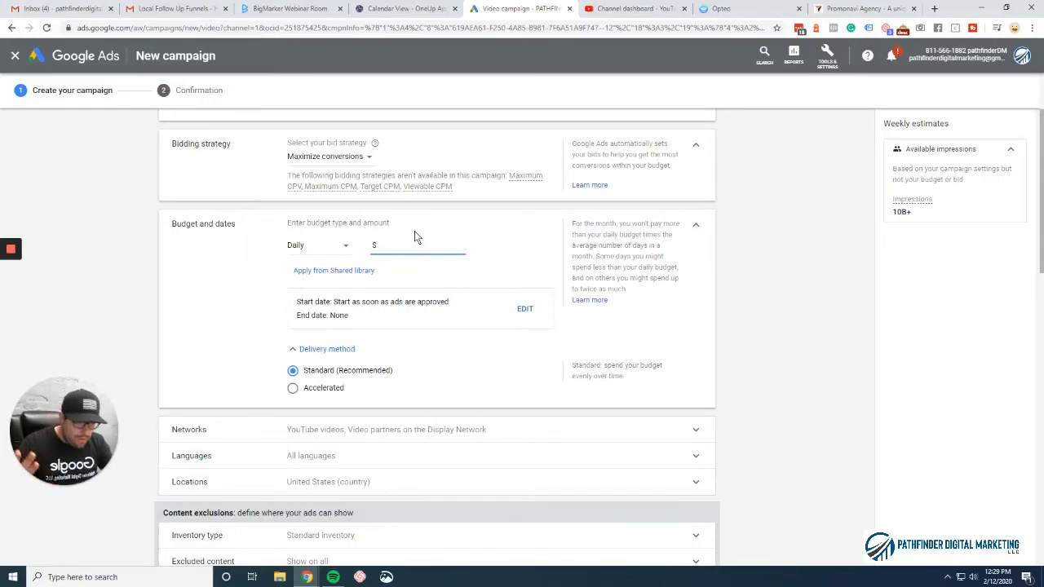
click(347, 247)
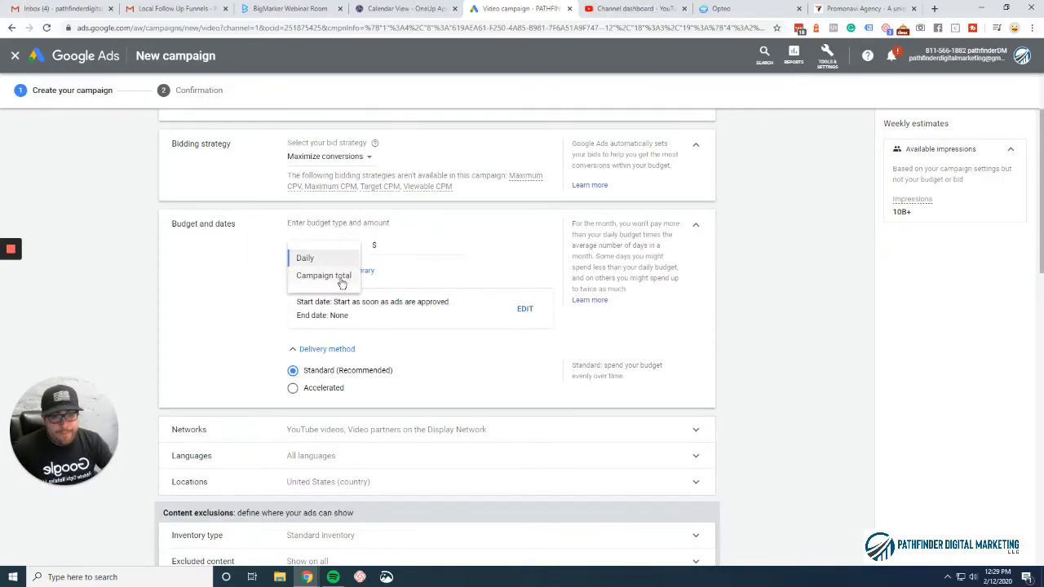
click(338, 276)
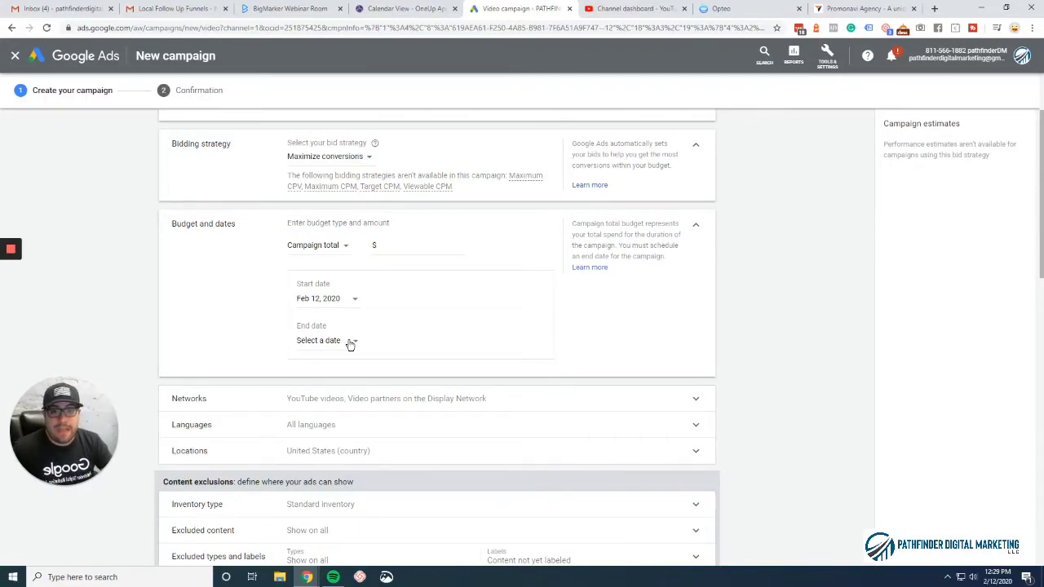
click(338, 249)
click(333, 259)
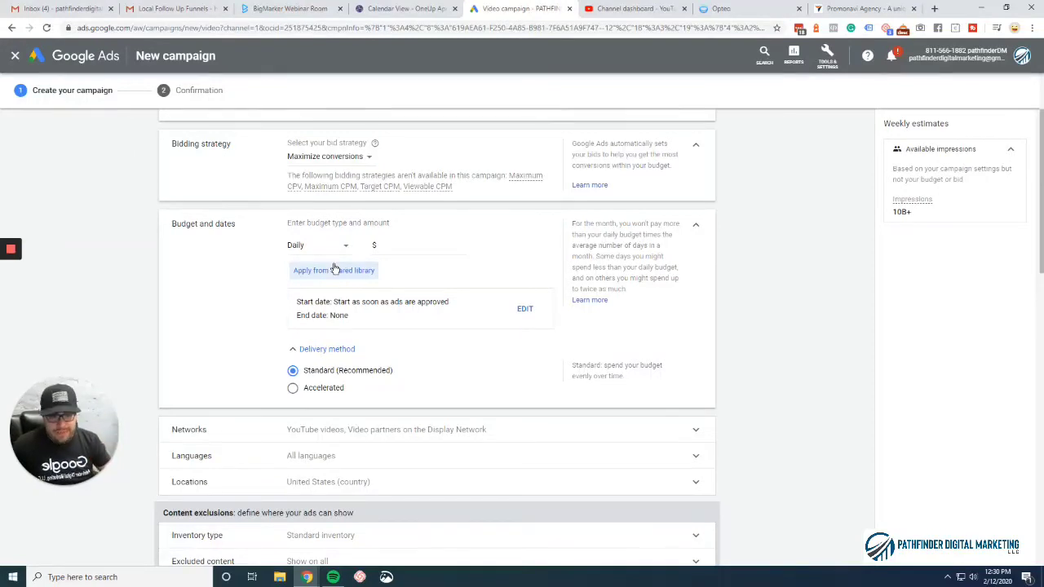
click(343, 249)
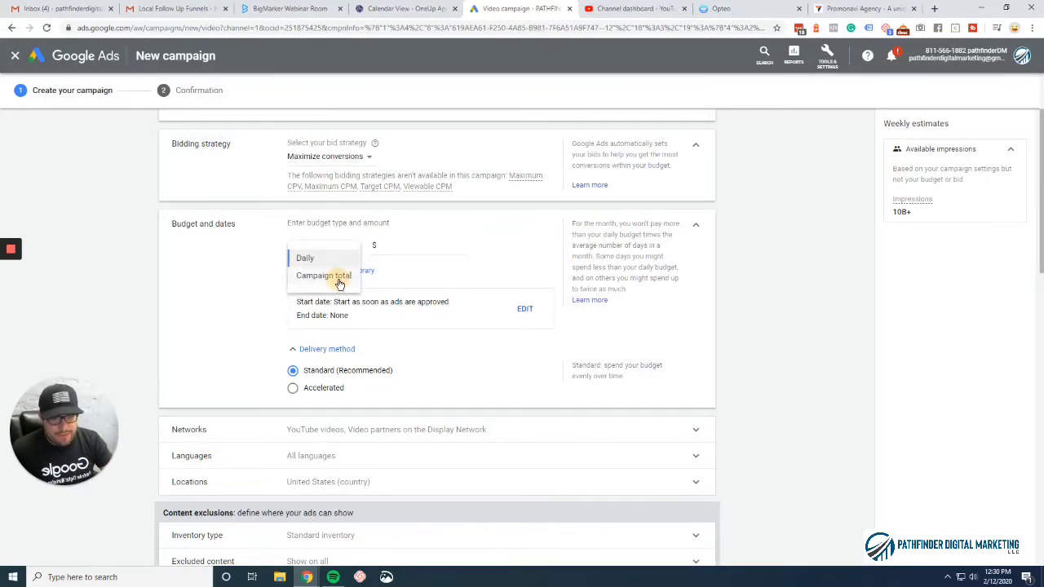
click(341, 276)
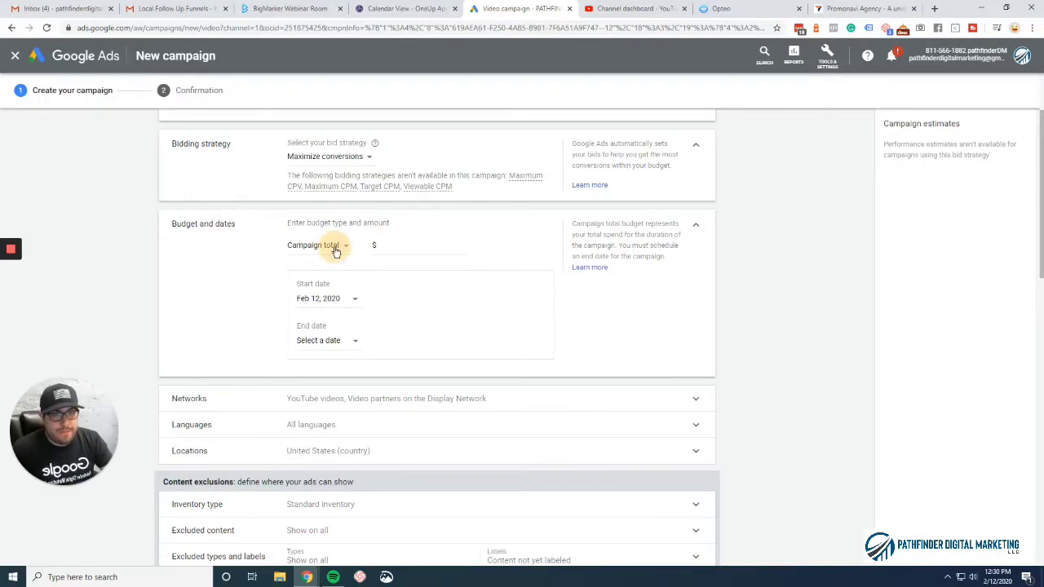
click(333, 246)
click(332, 261)
Step: Set the campaign's daily budget to $1.00
click(402, 251)
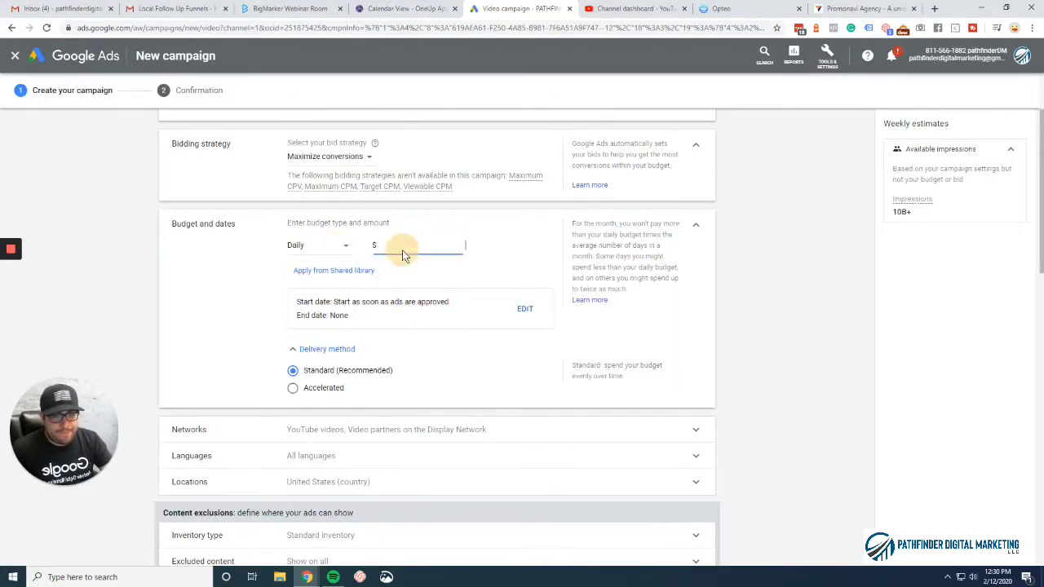
text(1.00)
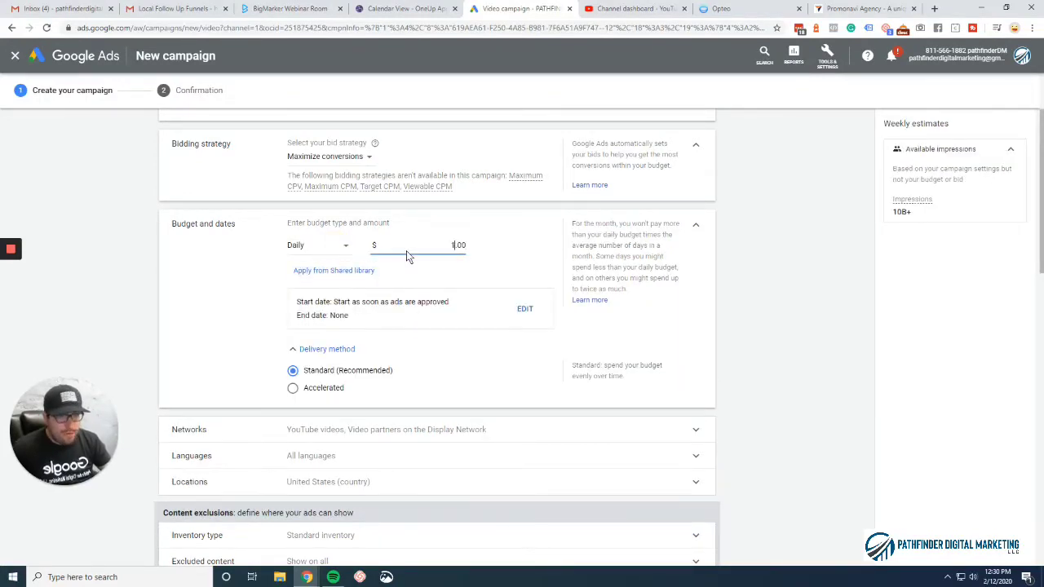
click(253, 301)
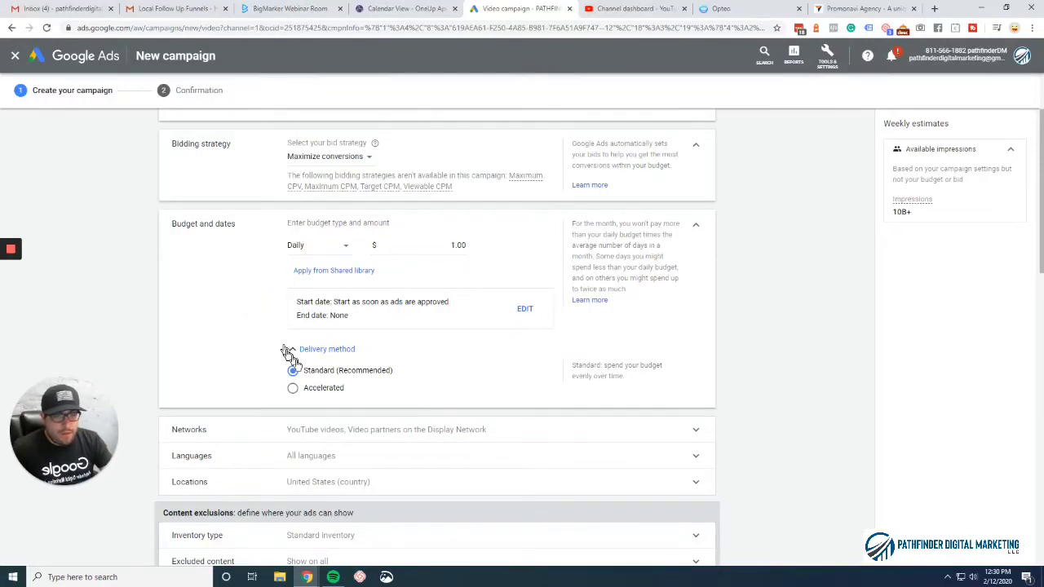
Step: Try the Accelerated delivery method and return to Standard delivery
click(309, 391)
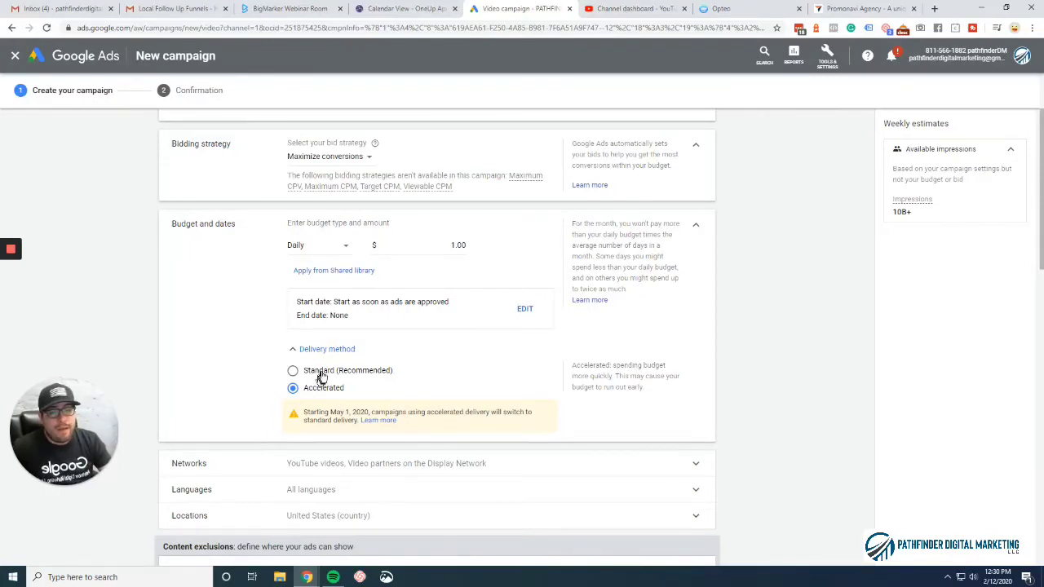
click(321, 371)
mouse_move(16, 278)
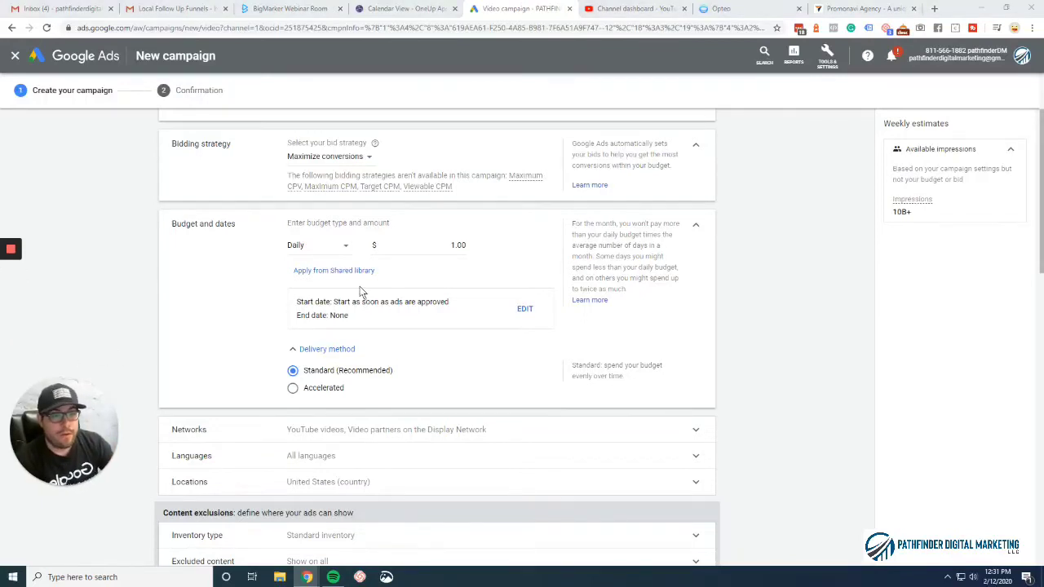
Step: Review the explanation of daily budget spending and set the daily budget to $10.00
double_click(459, 245)
click(482, 252)
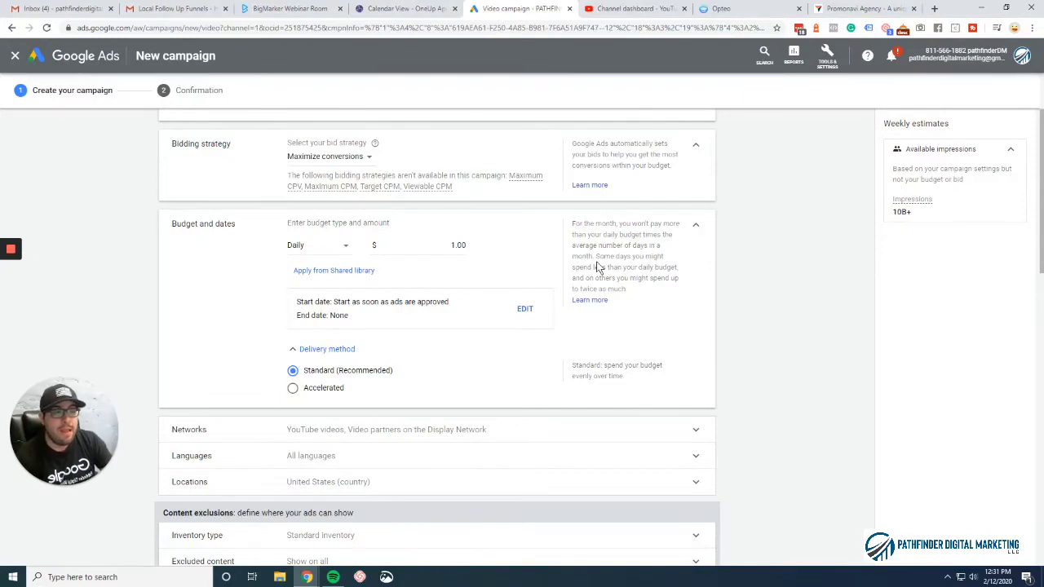
click(641, 224)
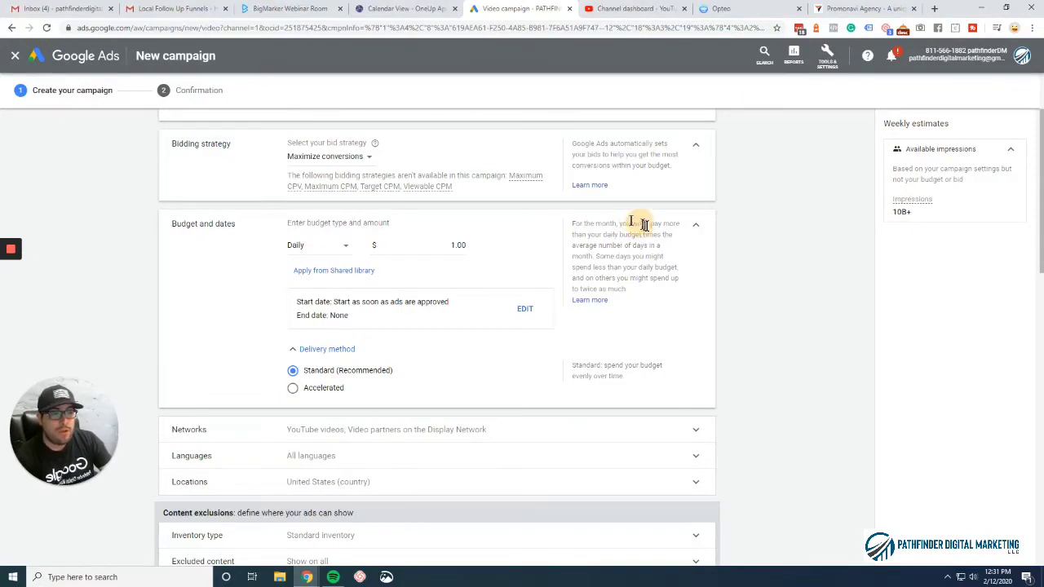
drag(641, 224, 626, 246)
double_click(446, 245)
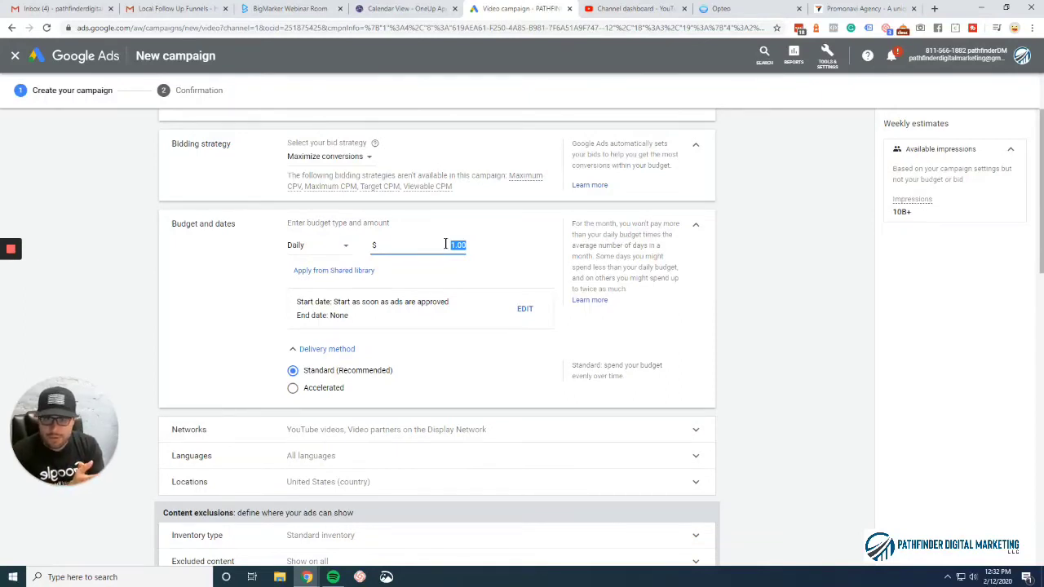
click(445, 244)
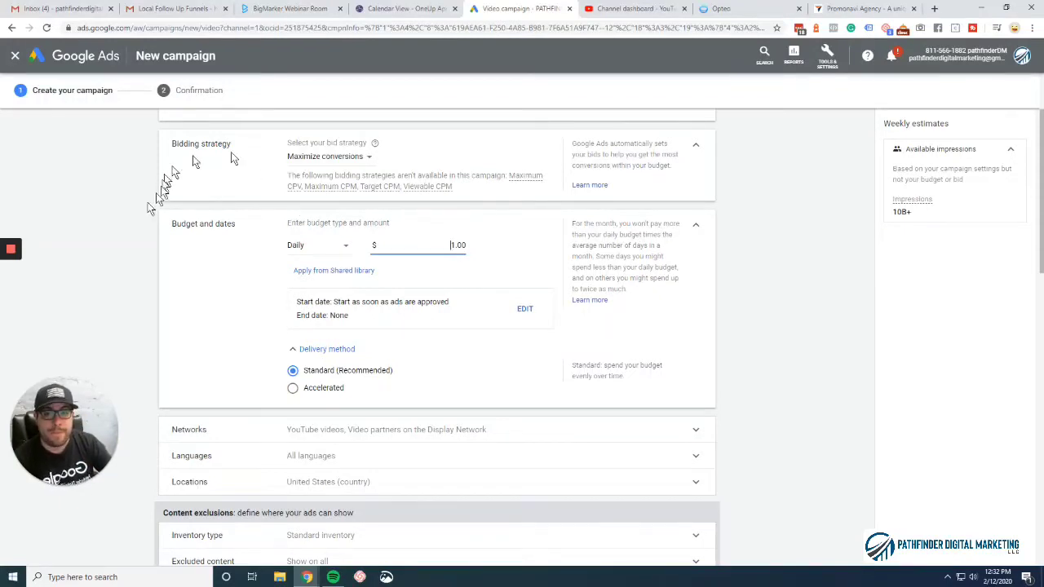
click(9, 274)
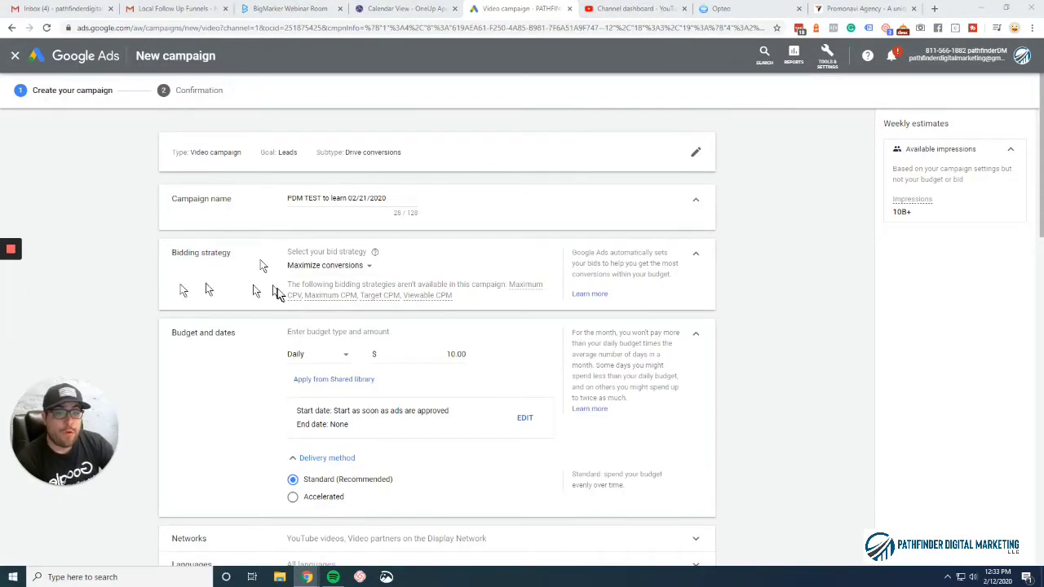
click(19, 321)
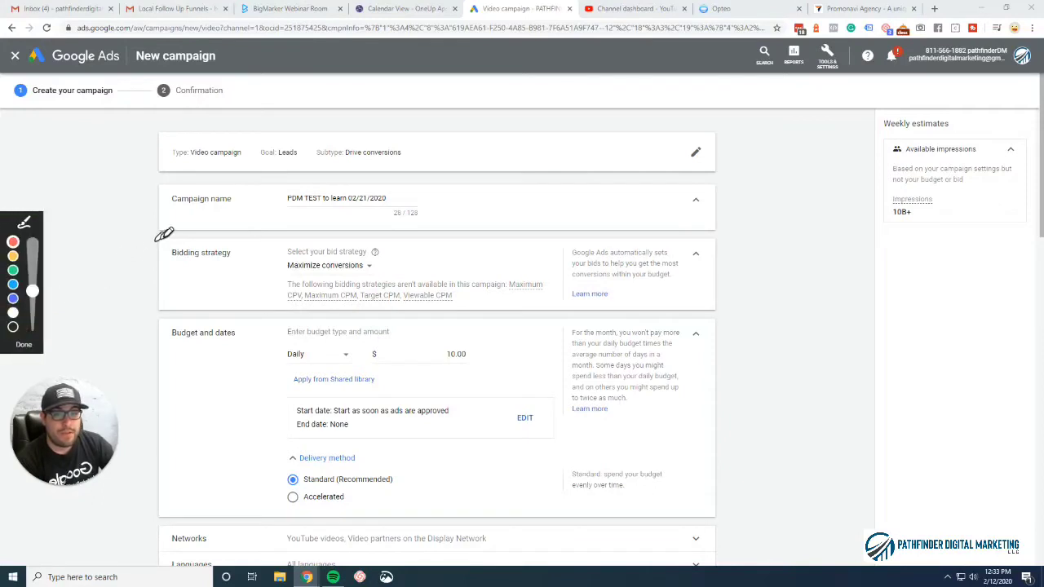
mouse_move(163, 234)
mouse_down()
mouse_move(152, 300)
mouse_move(194, 300)
mouse_up()
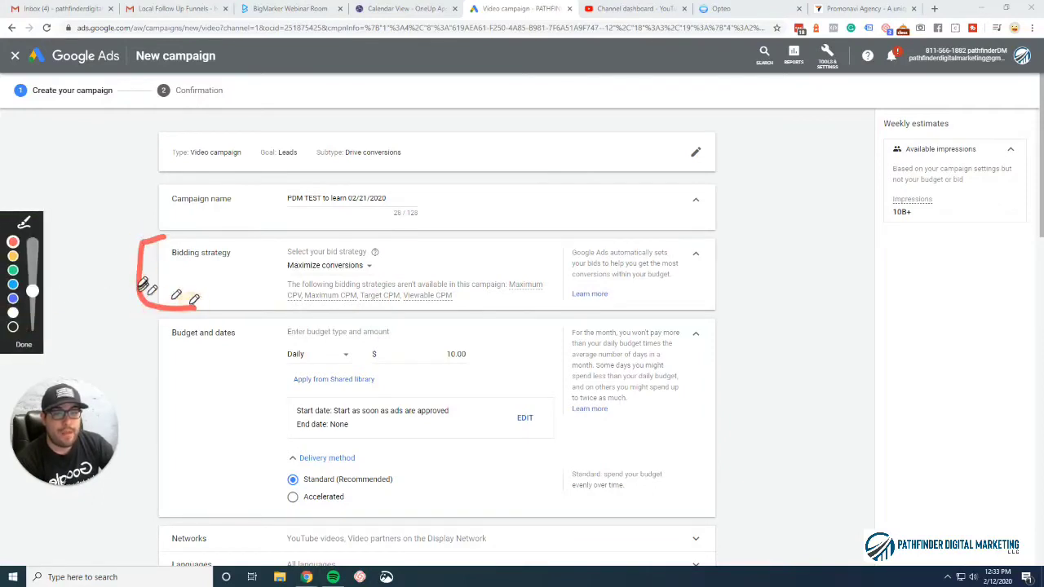
click(25, 343)
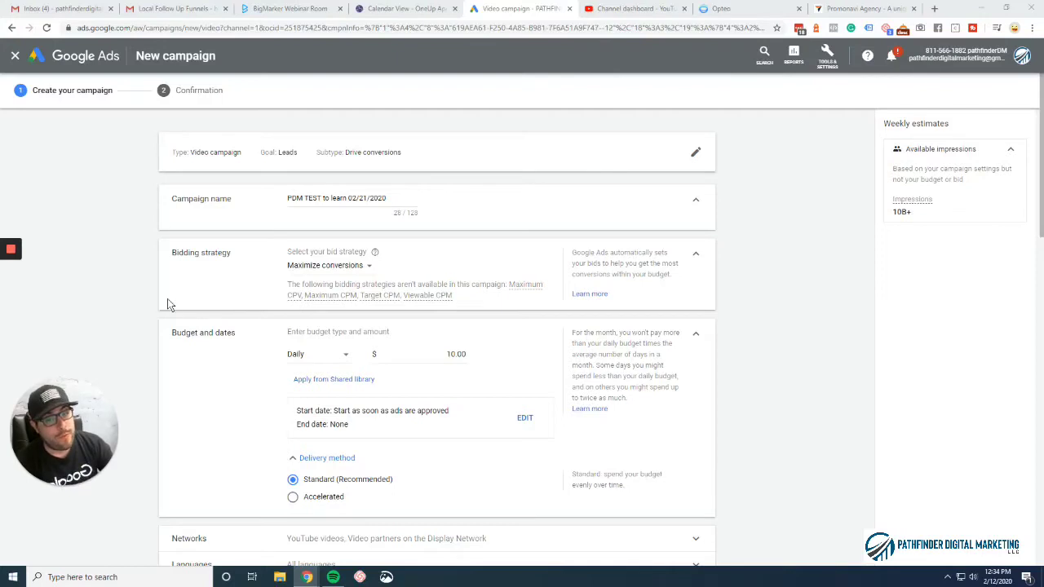
Step: Change the bid strategy to Target CPA and read the typical target range suggested for Video campaigns
click(318, 269)
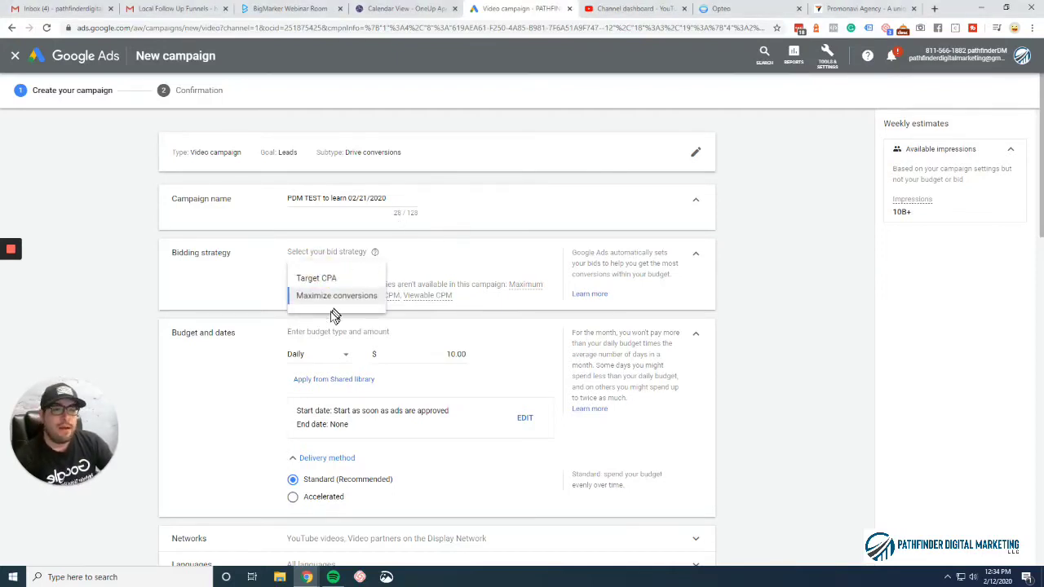
click(335, 278)
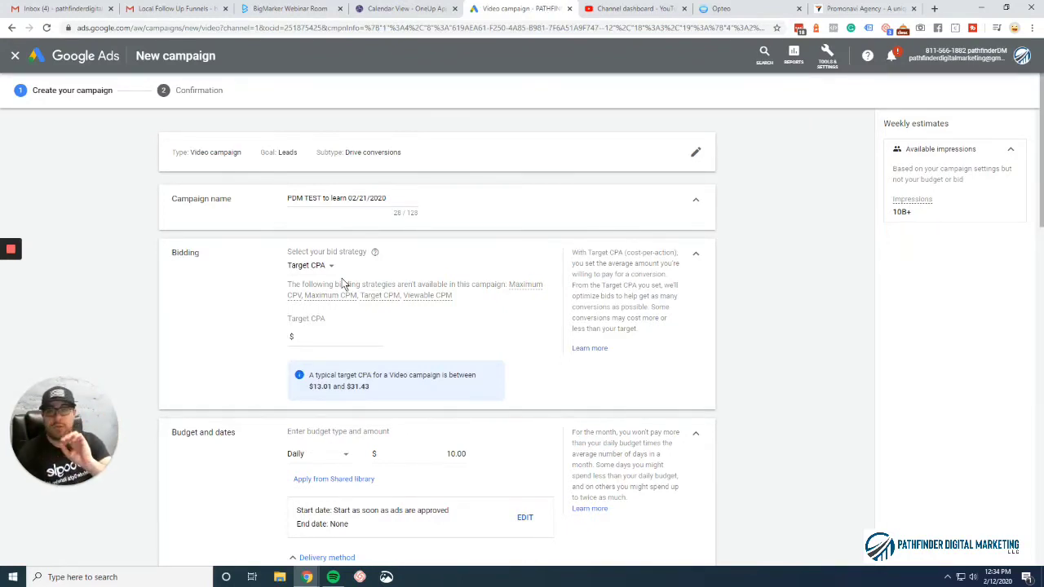
click(349, 335)
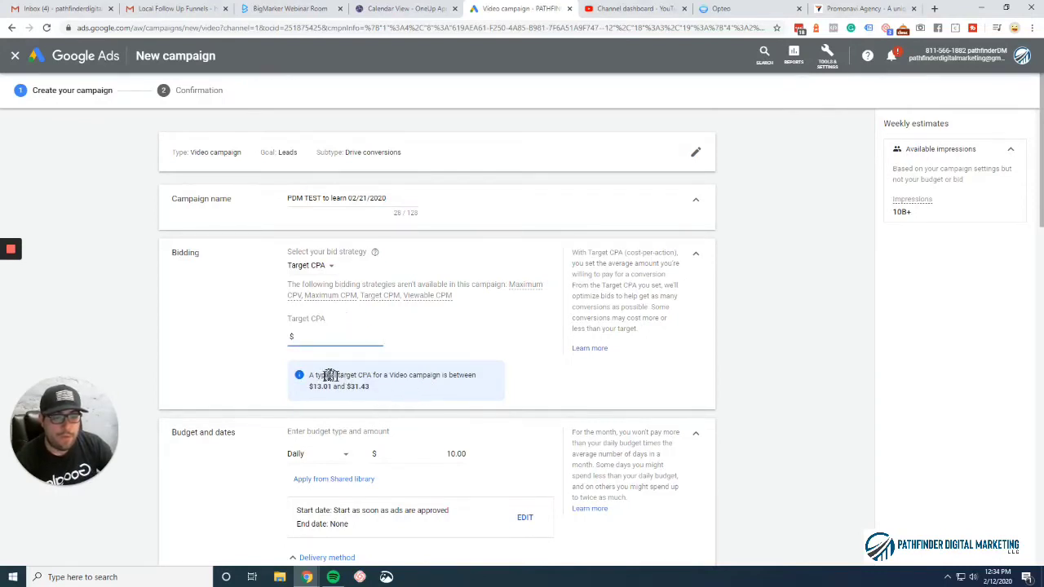
drag(309, 377, 469, 406)
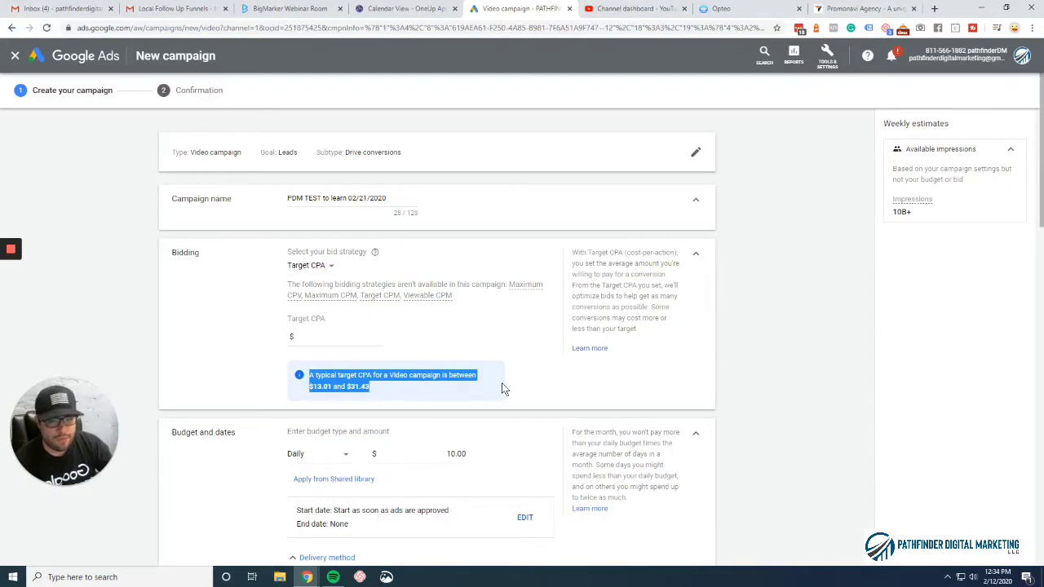
Step: Try target CPA amounts of $55.00, $20.00 and $10.00 for the campaign
click(356, 337)
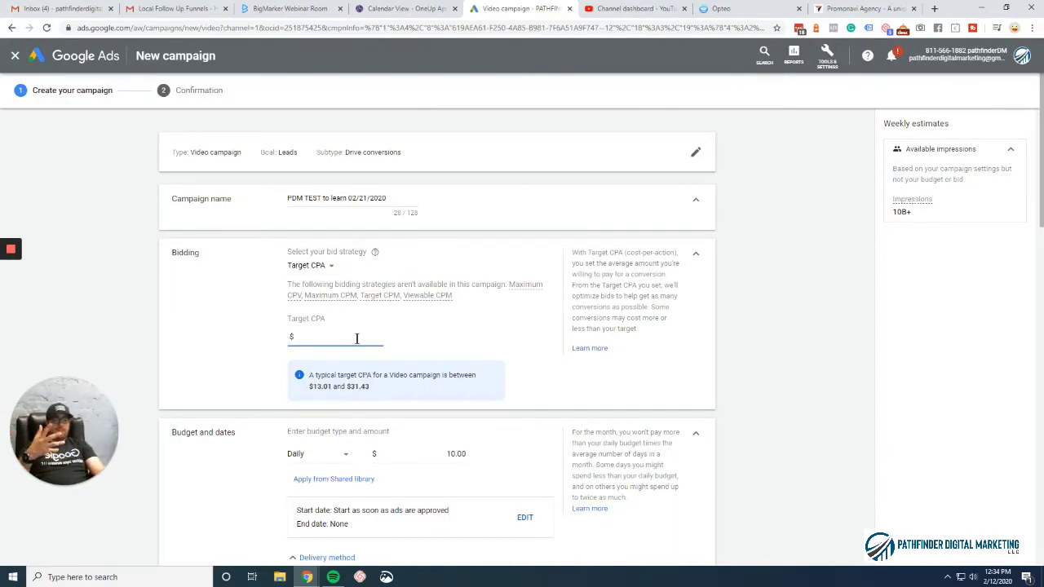
text(55.00)
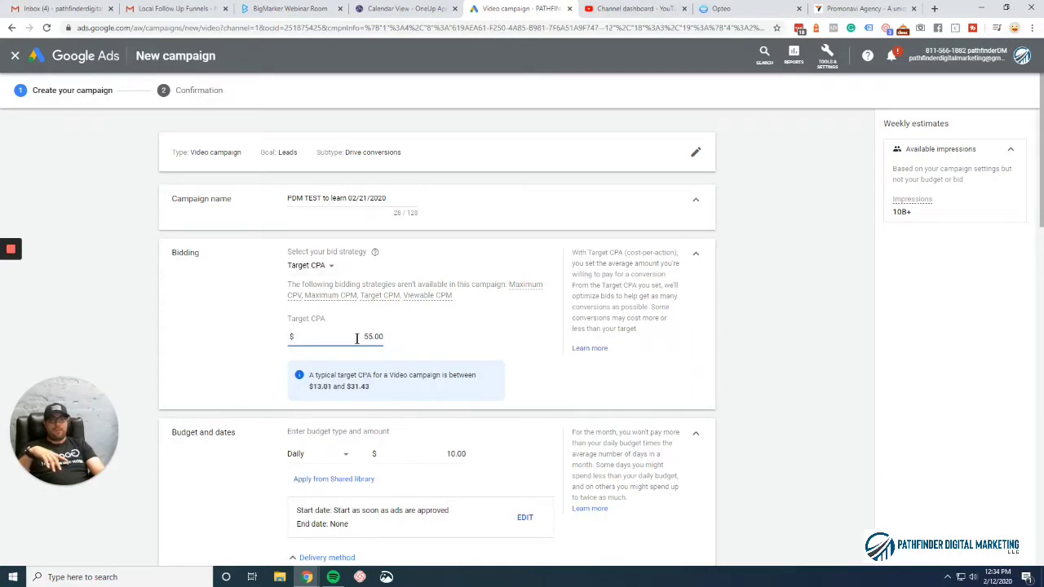
key(BackSpace)
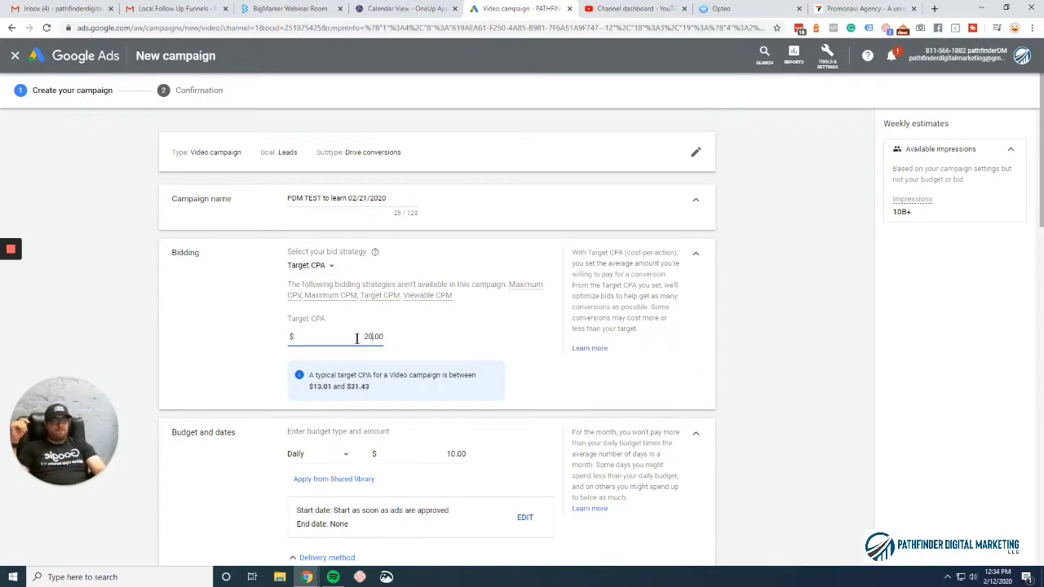
text(1)
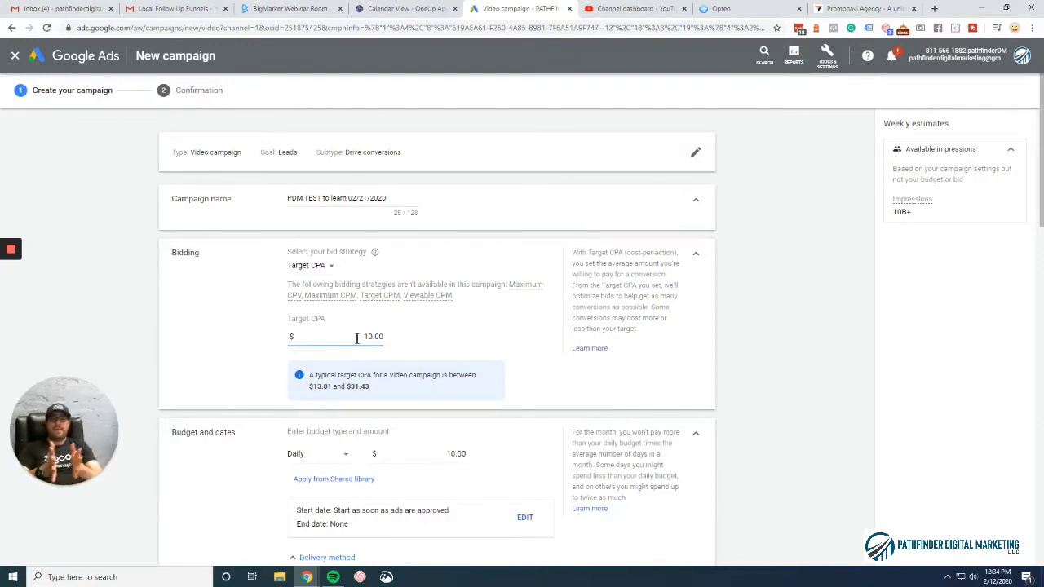
key(BackSpace)
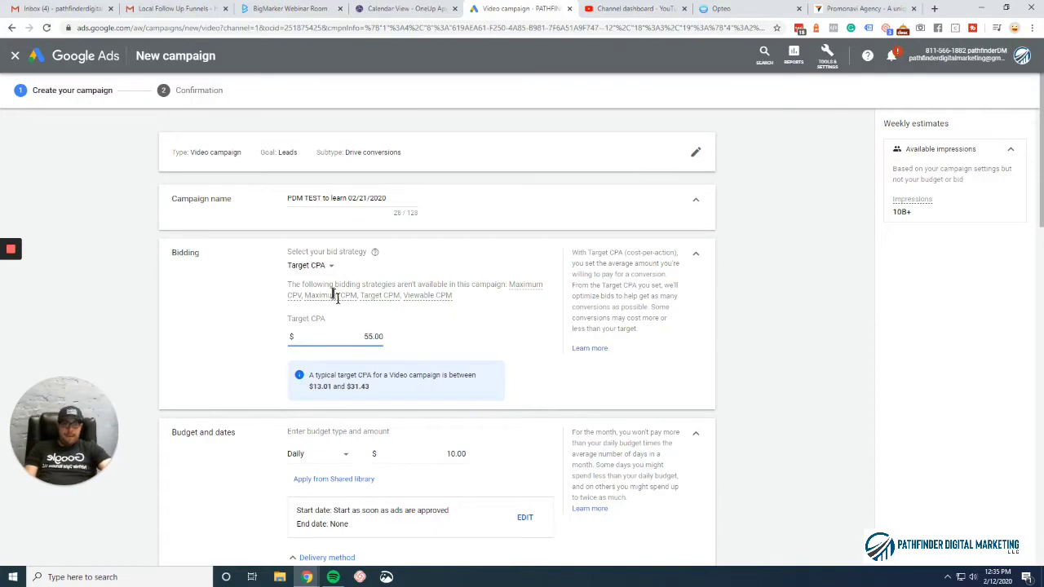
key(BackSpace)
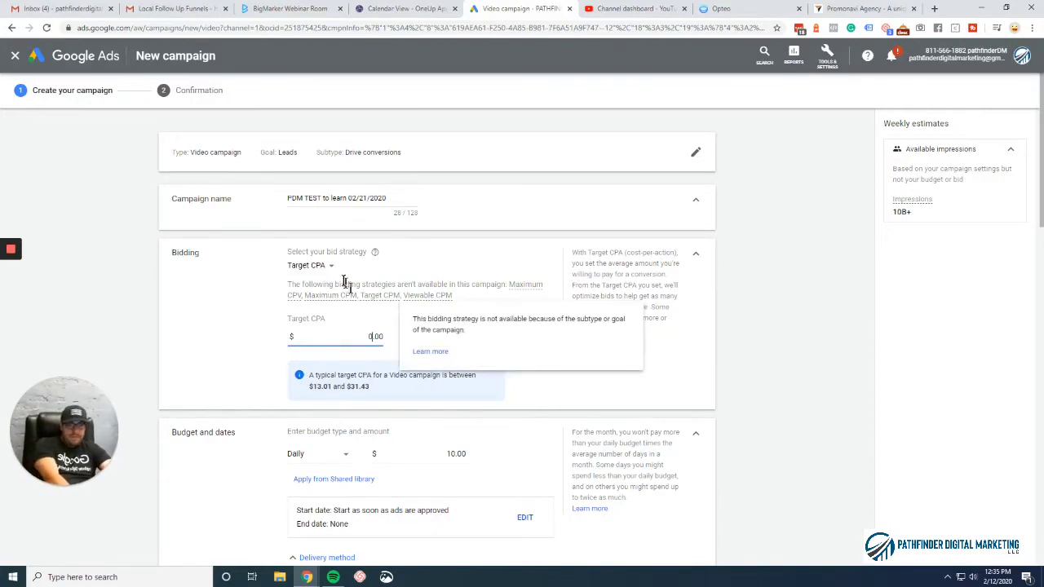
Step: Switch the bid strategy back to Maximize conversions and read its description
click(319, 266)
click(333, 298)
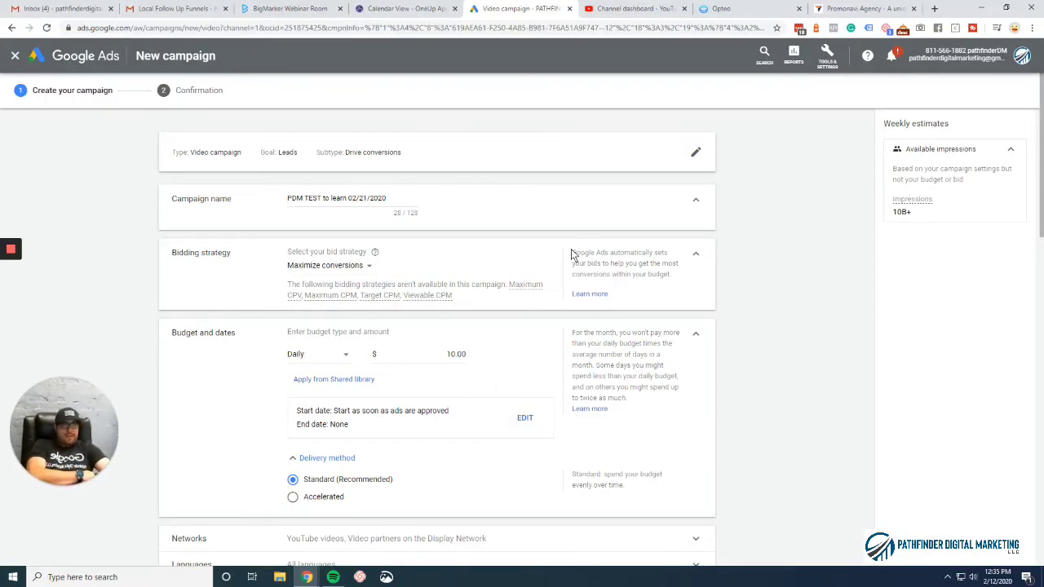
drag(571, 254, 664, 275)
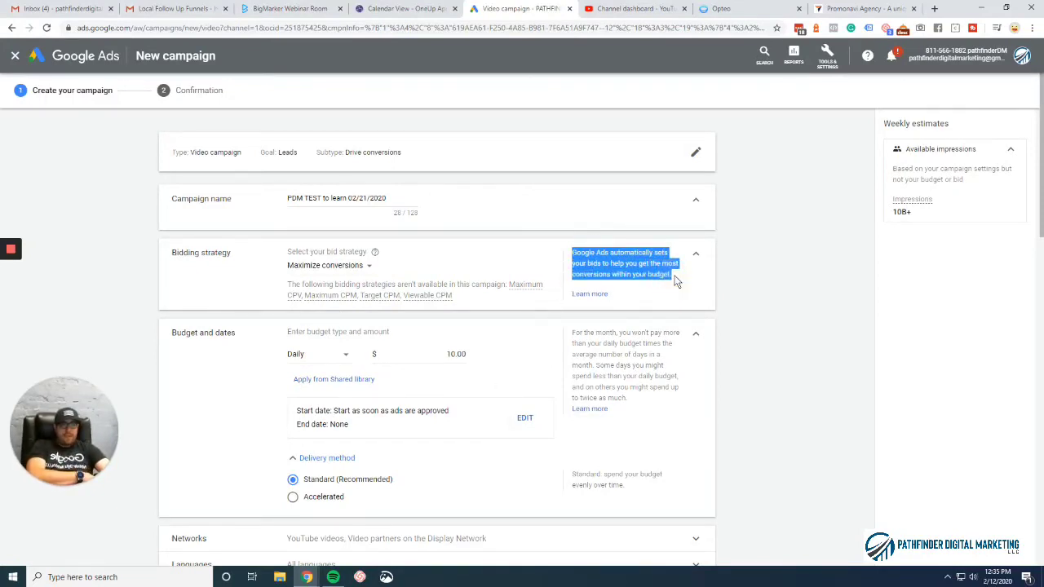
Step: Set the bid strategy to Target CPA with a target of $5.00
click(363, 268)
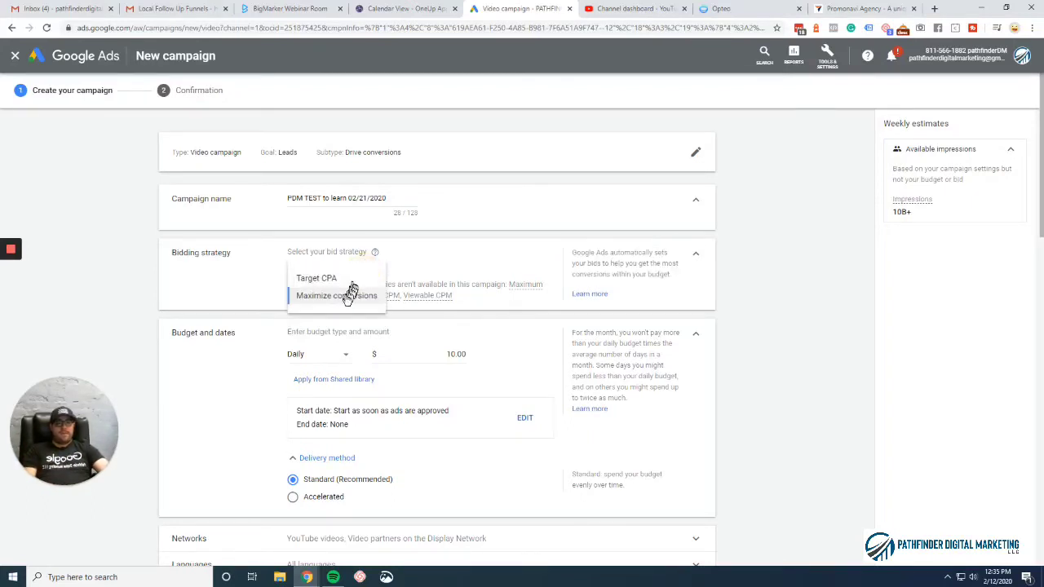
click(338, 277)
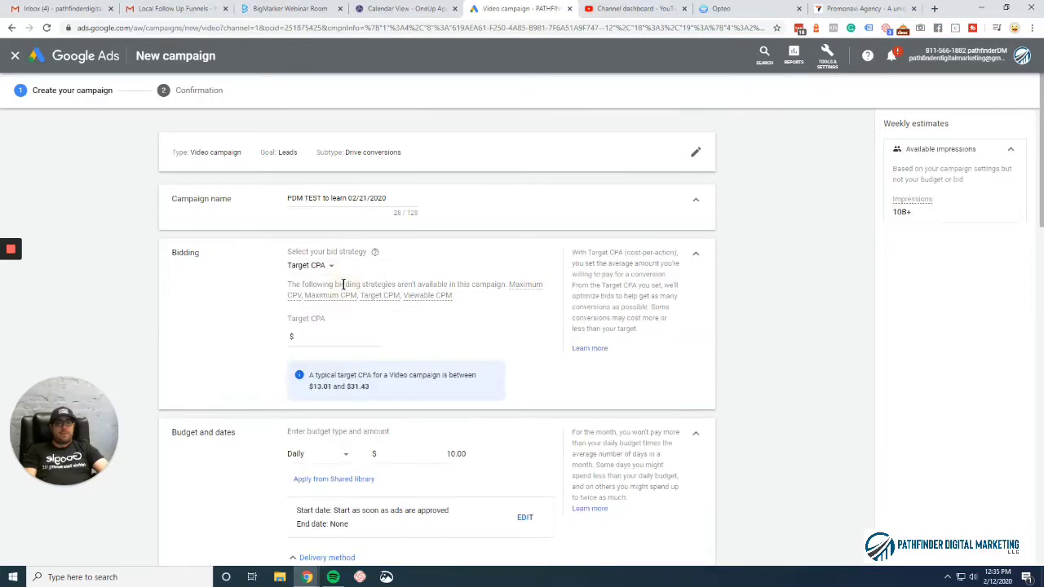
click(346, 339)
text(5.00)
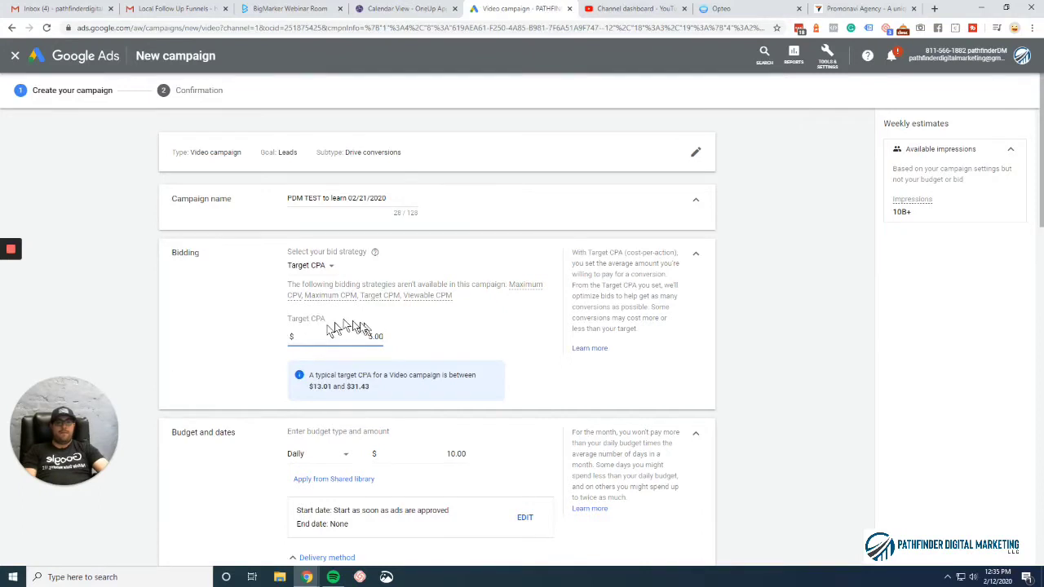
Step: Exclude video partners on the Display Network from the campaign's networks
click(259, 350)
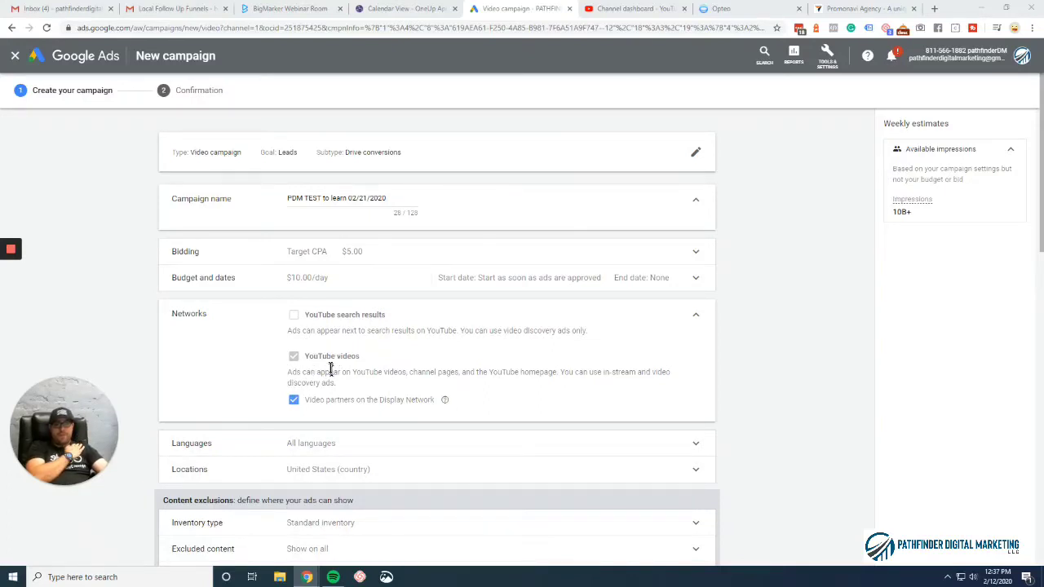
mouse_move(298, 357)
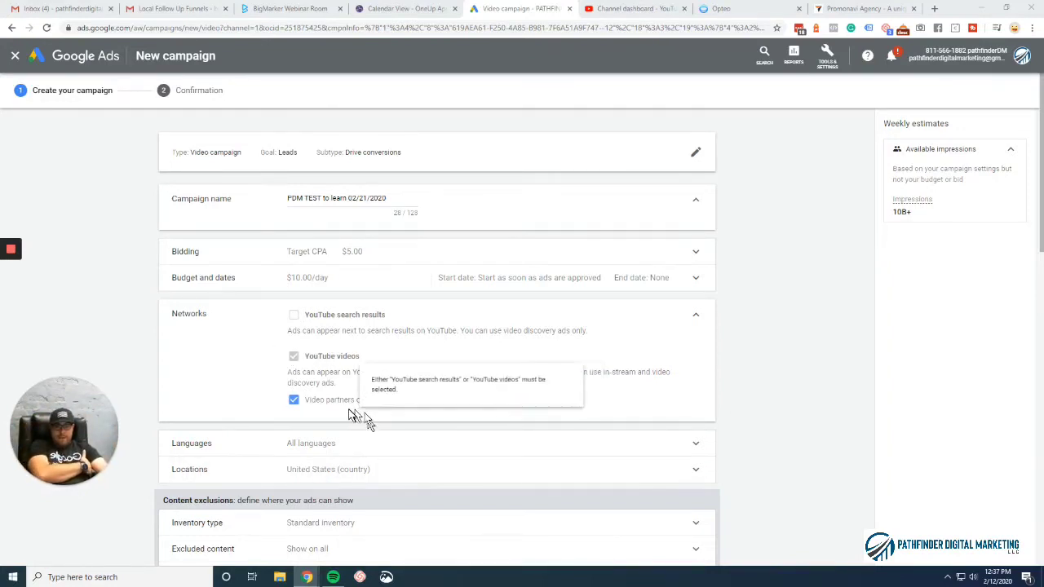
click(293, 405)
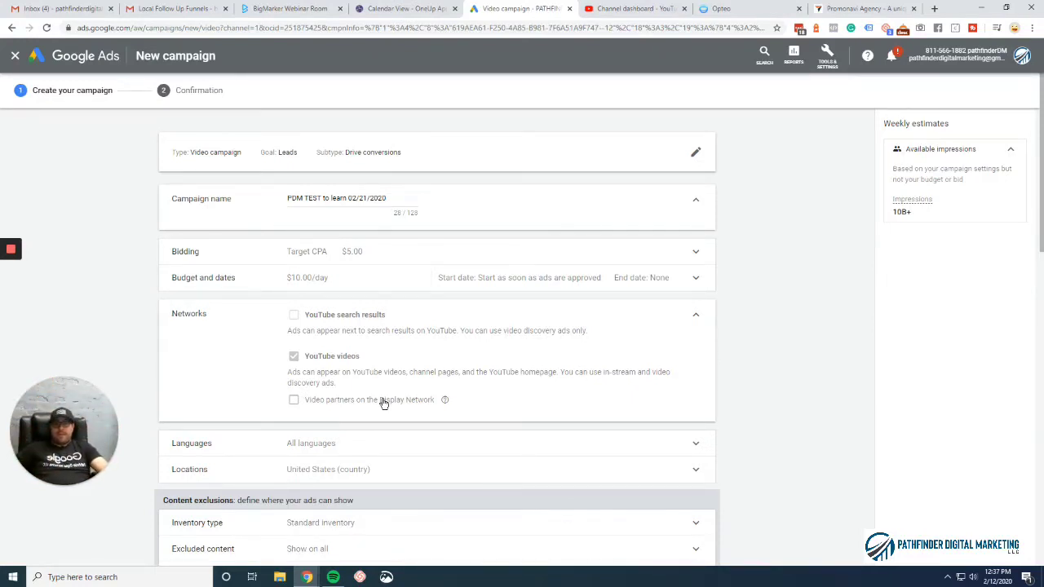
mouse_move(296, 316)
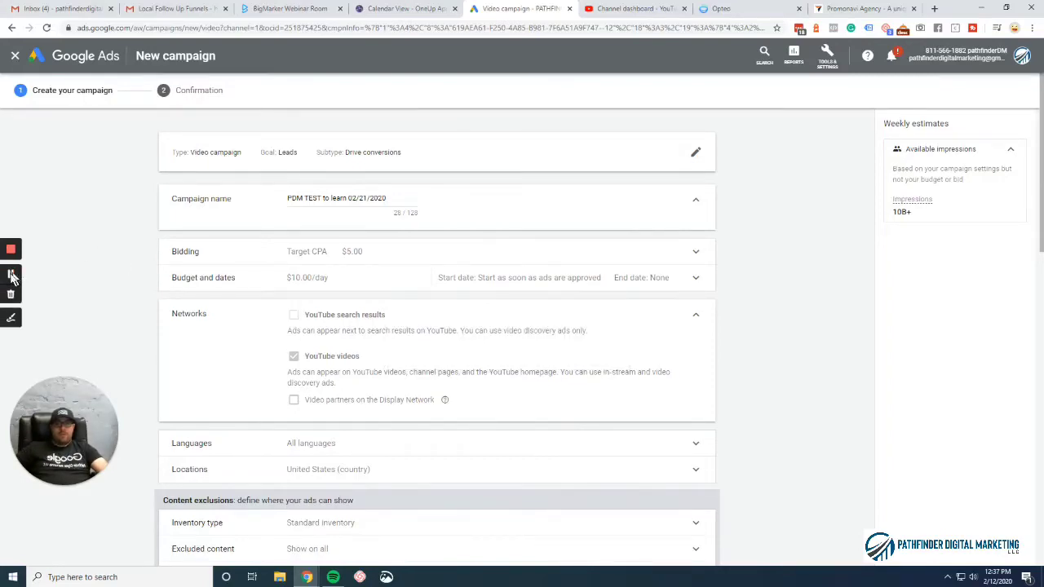
click(12, 276)
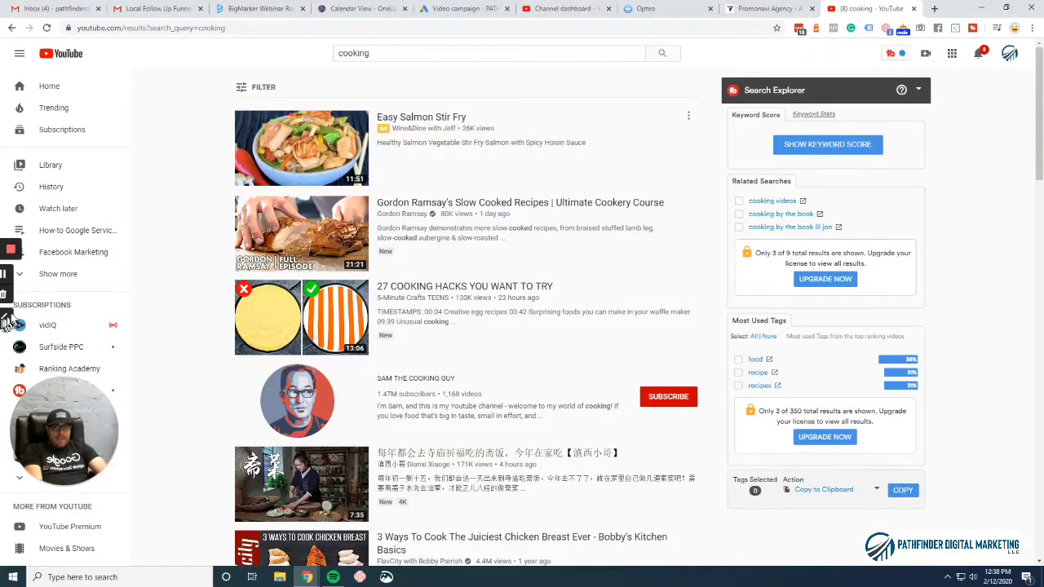
Step: Outline the Easy Salmon Stir Fry ad in red on YouTube's cooking search results and return to the Google Ads campaign
click(7, 318)
mouse_move(271, 96)
mouse_down()
mouse_move(215, 85)
mouse_move(221, 186)
mouse_move(709, 173)
mouse_move(636, 82)
mouse_move(230, 84)
mouse_up()
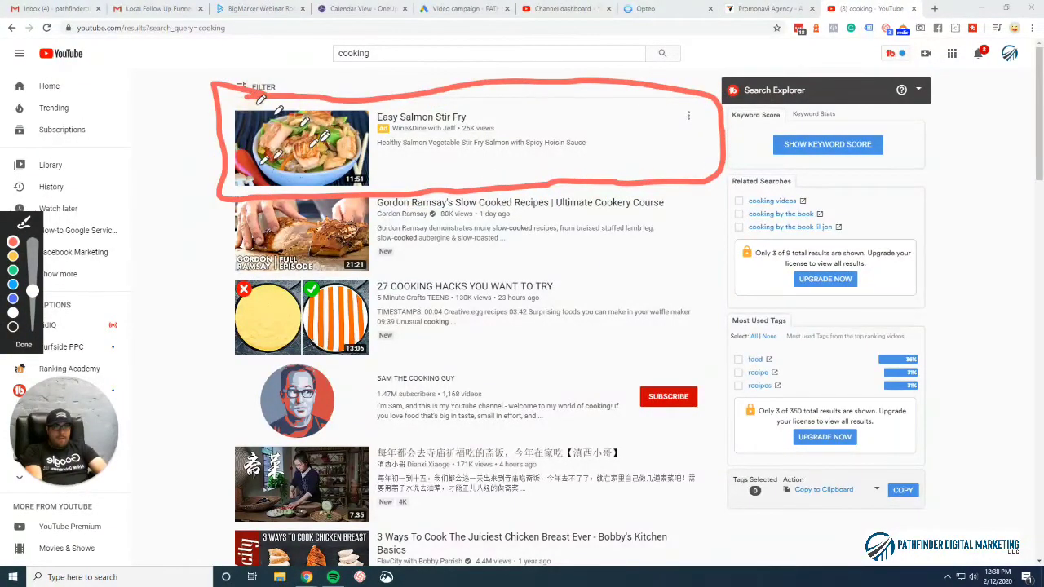
click(31, 346)
click(461, 9)
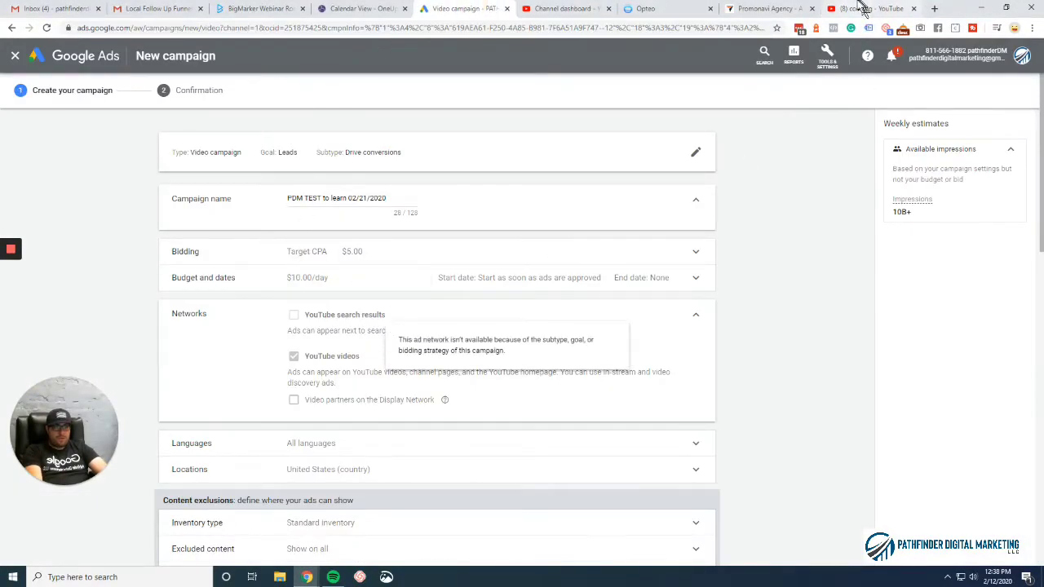
Step: Search YouTube for "ppc" to view the ads among its results, and close YouTube to return to the Google Ads campaign
click(862, 8)
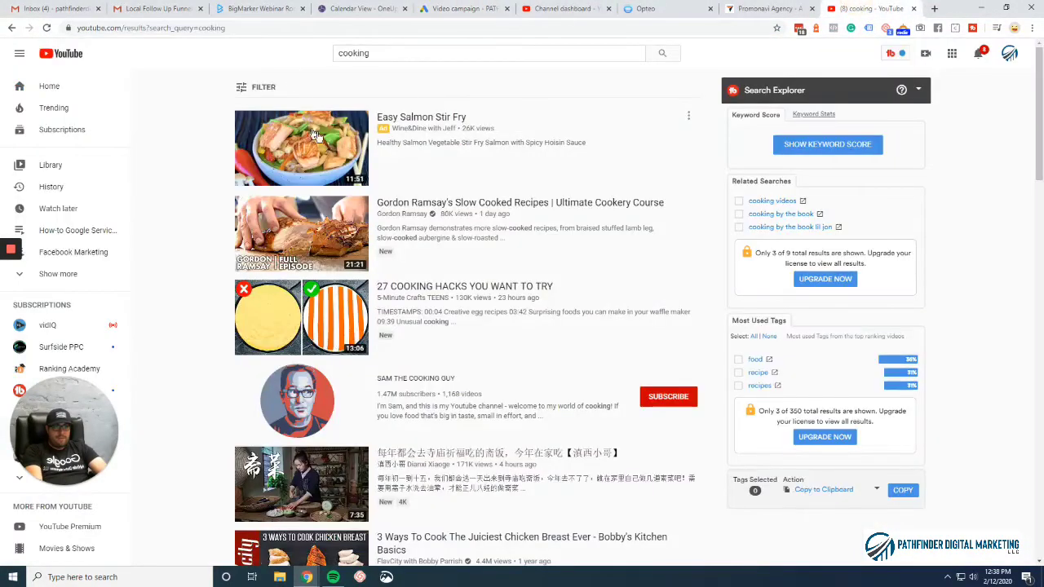
double_click(394, 53)
text(ppc)
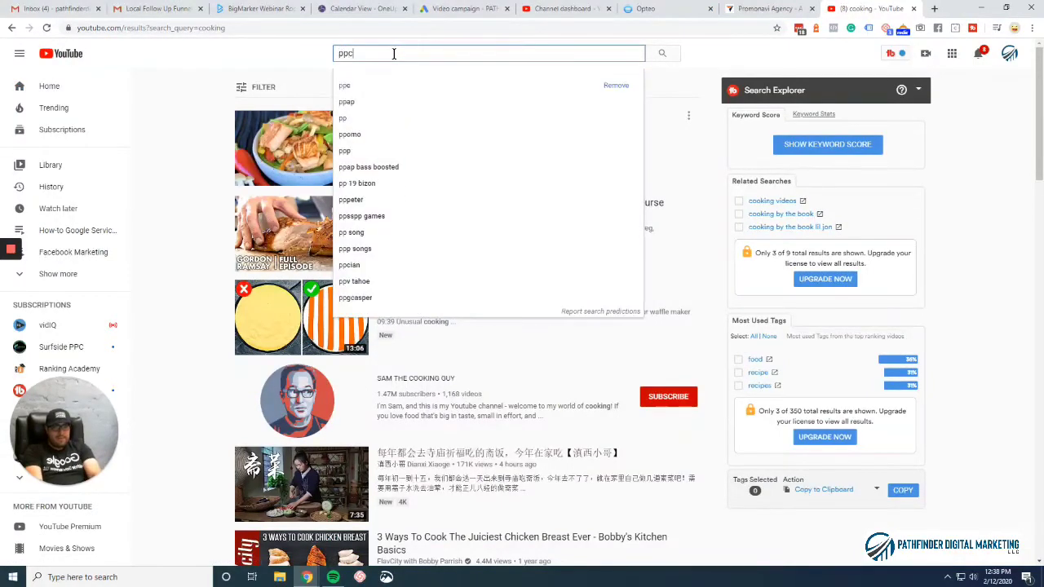
key(Return)
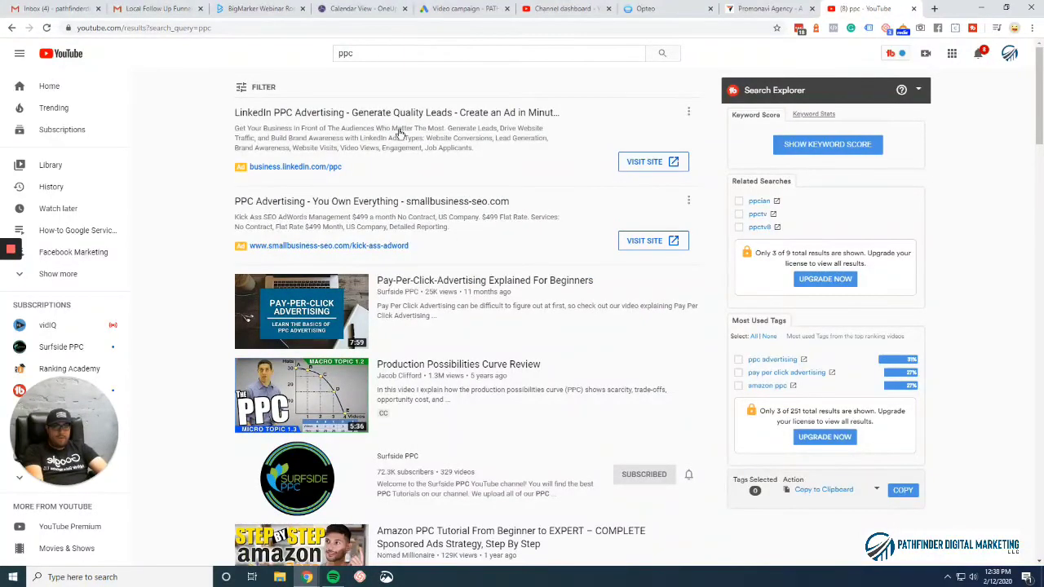
click(12, 28)
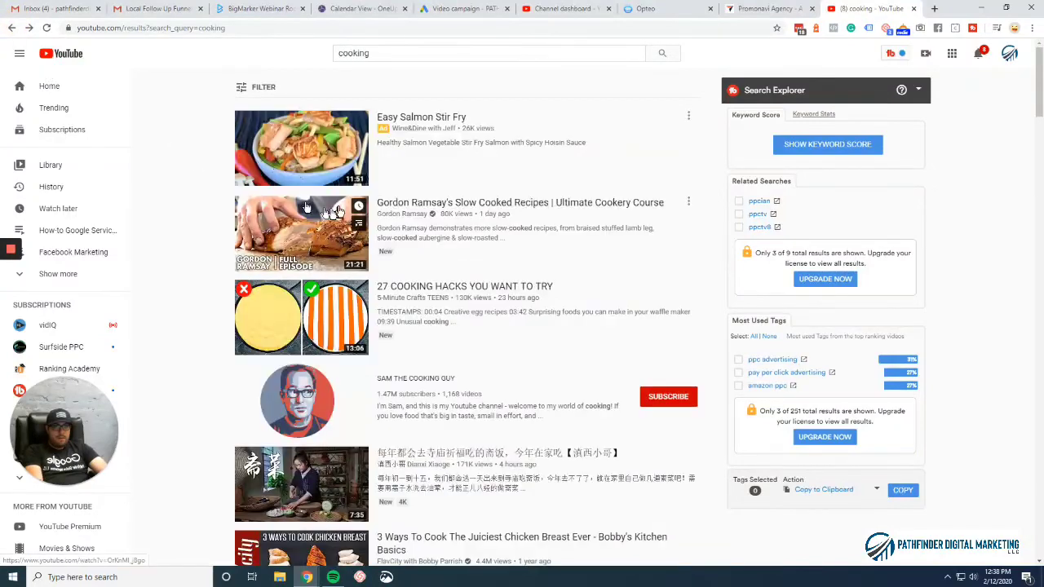
mouse_move(11, 277)
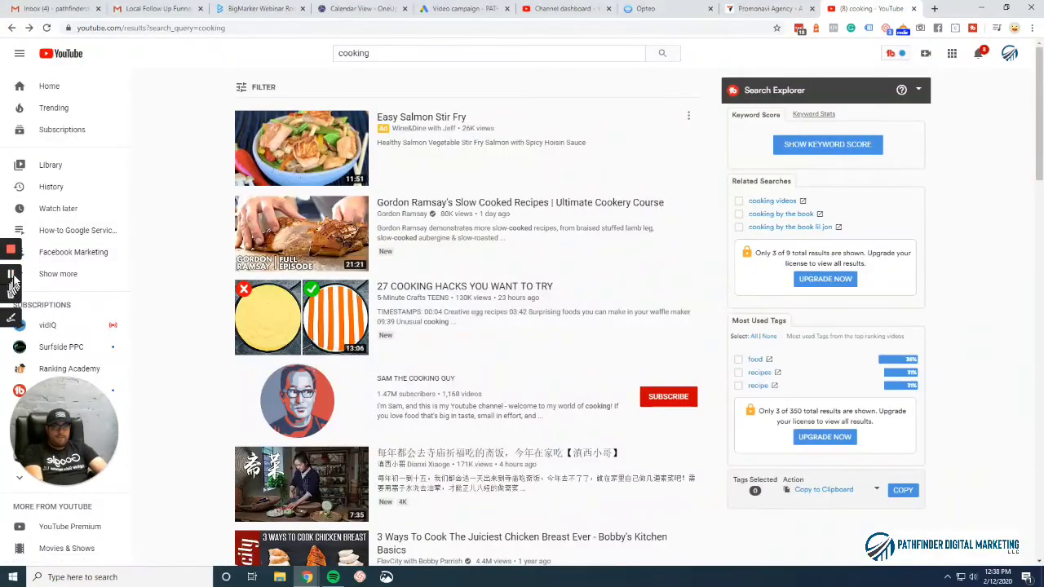
key(ctrl+w)
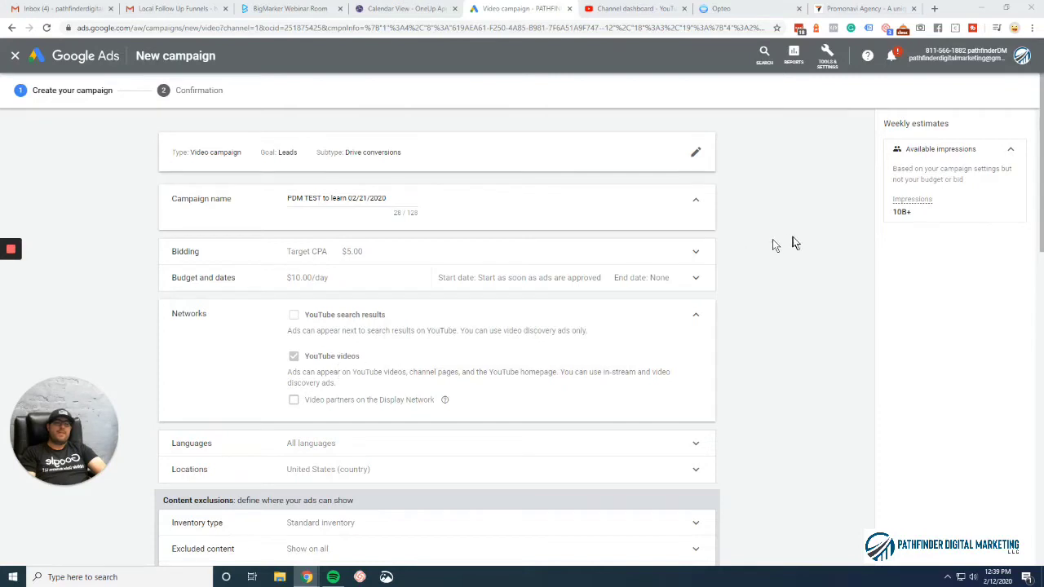
Step: Set the campaign's target language to English
click(696, 314)
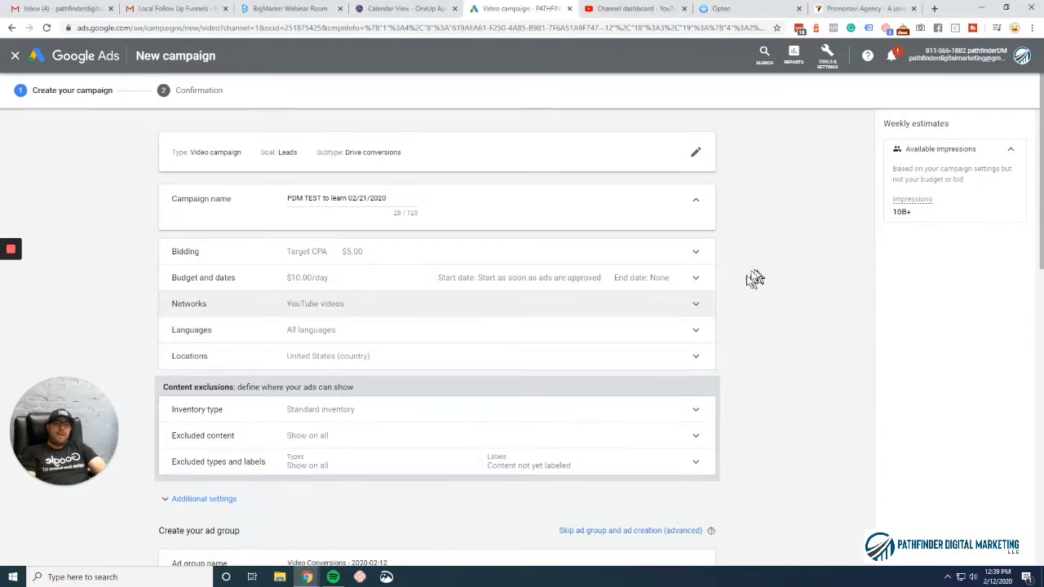
click(695, 338)
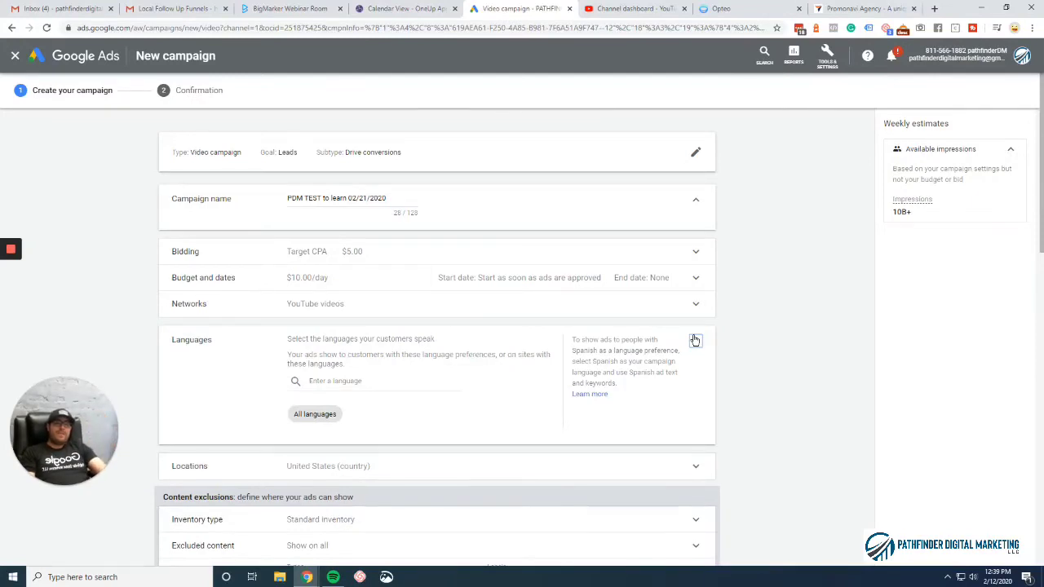
click(391, 384)
text(engl)
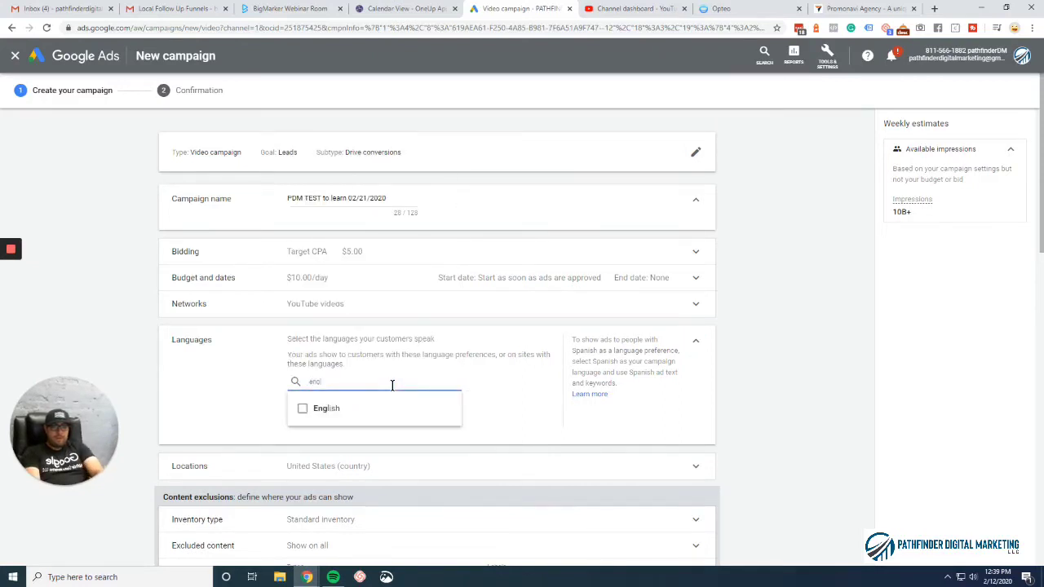
click(334, 410)
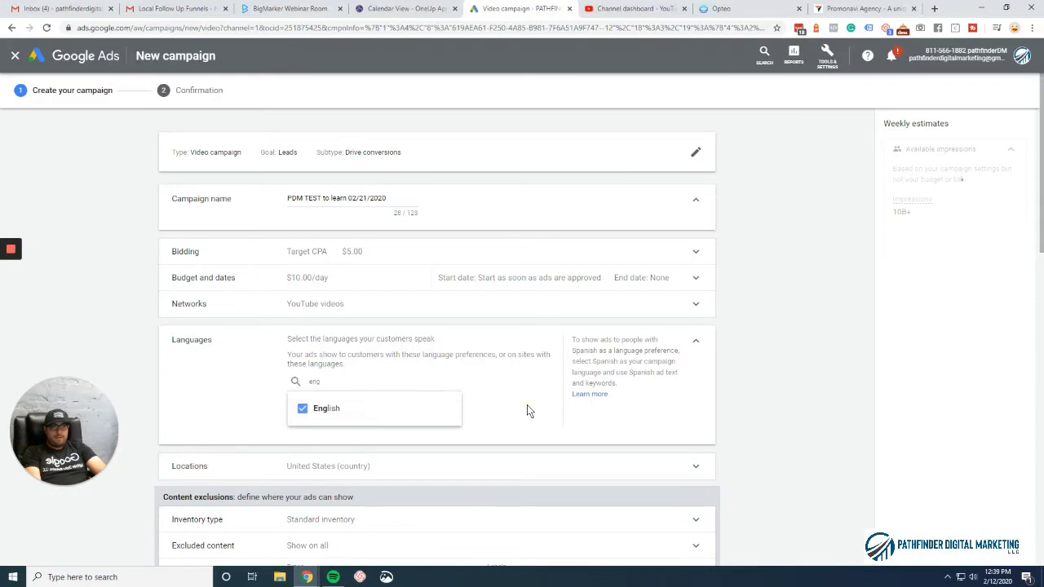
click(527, 412)
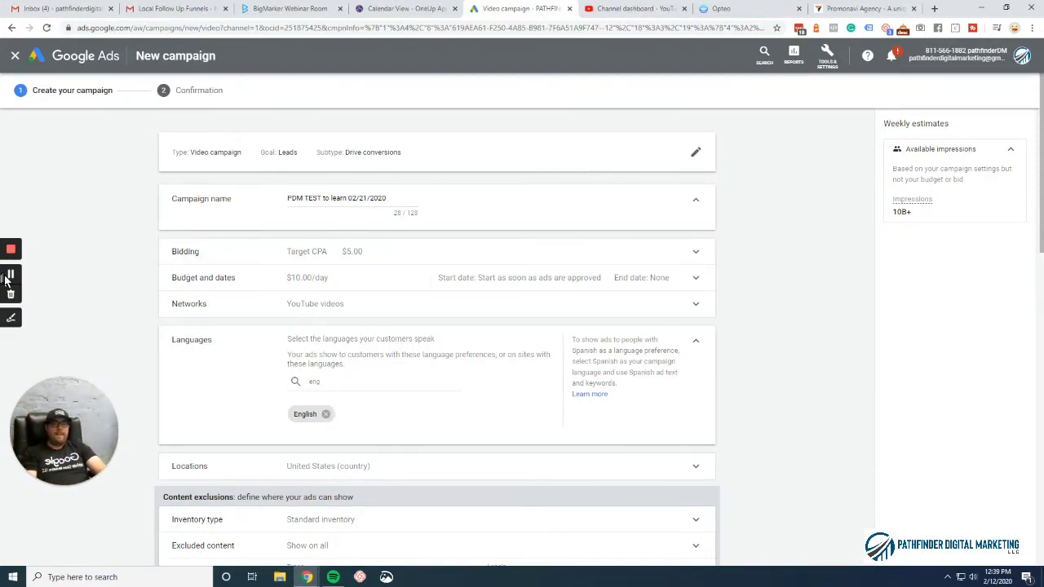
Step: Choose a custom location for the campaign and target the city of Dothan, Alabama, United States through the advanced location search
click(8, 277)
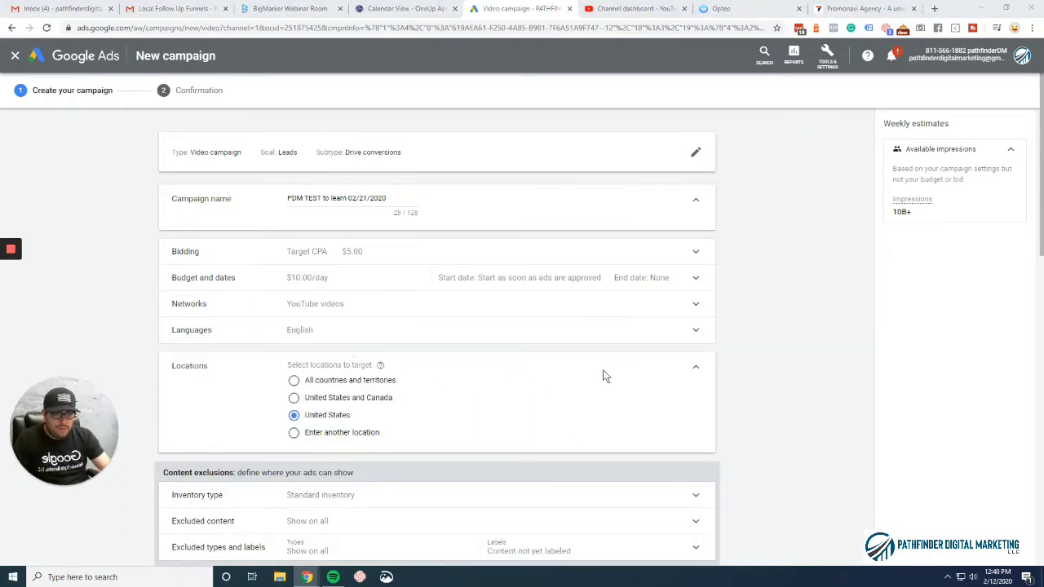
click(343, 432)
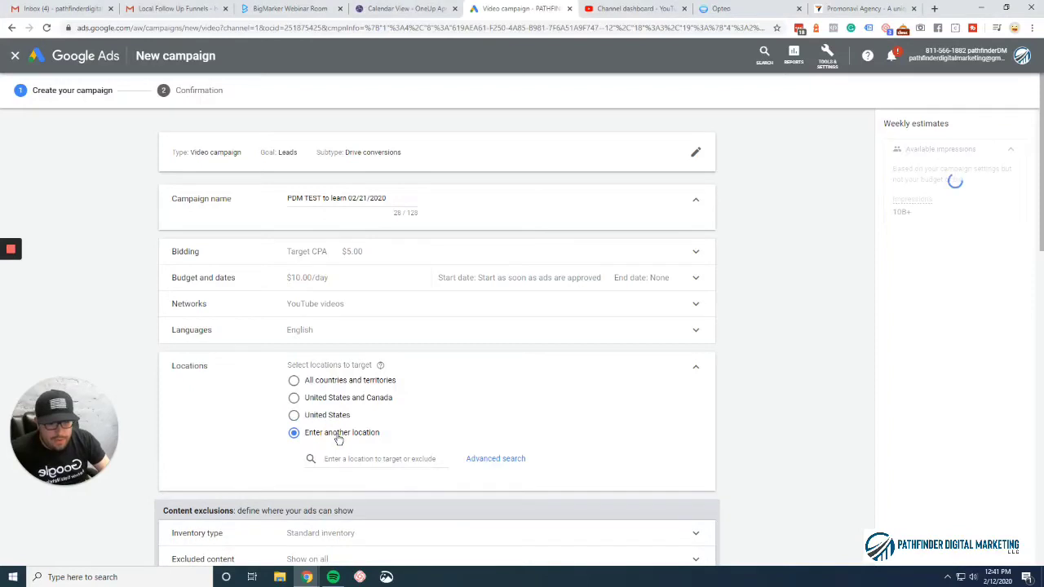
click(495, 461)
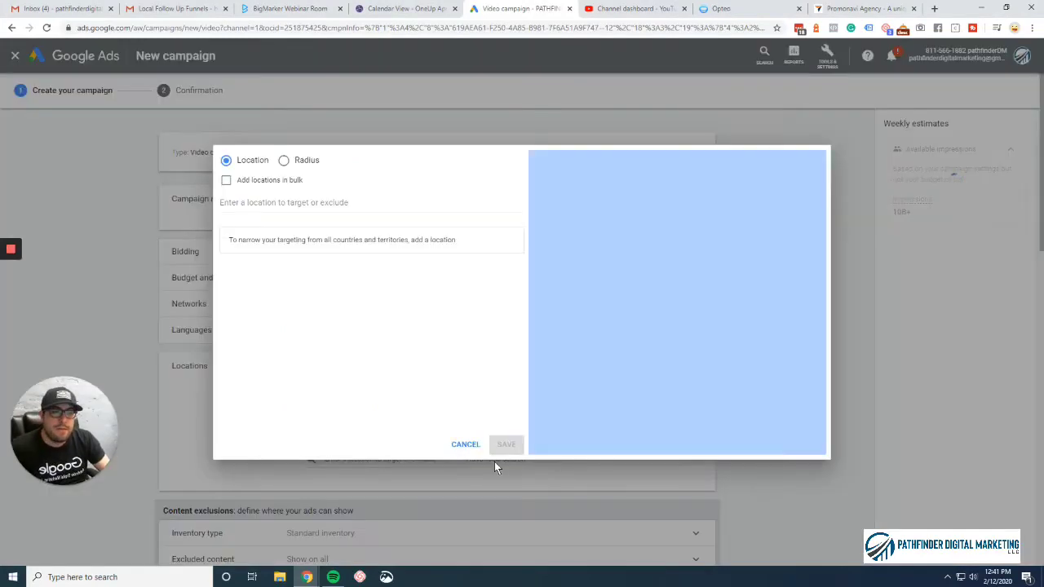
click(291, 204)
text(do)
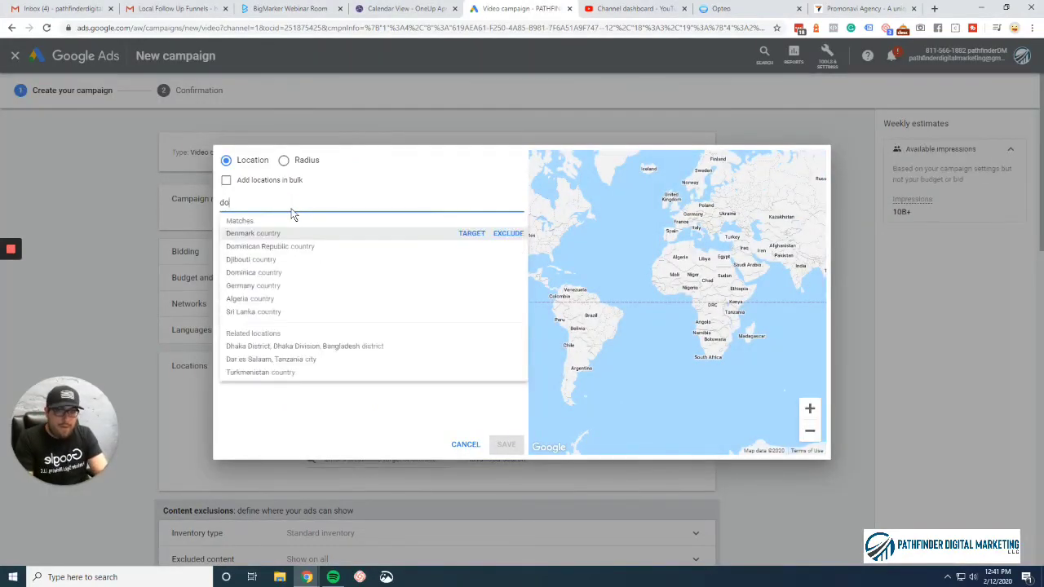
text(than)
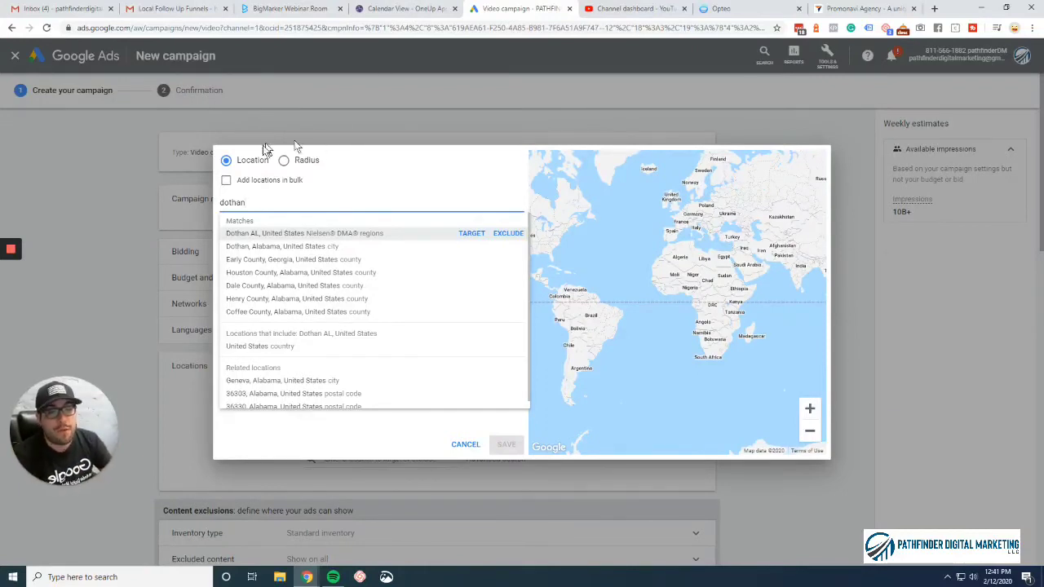
mouse_move(303, 247)
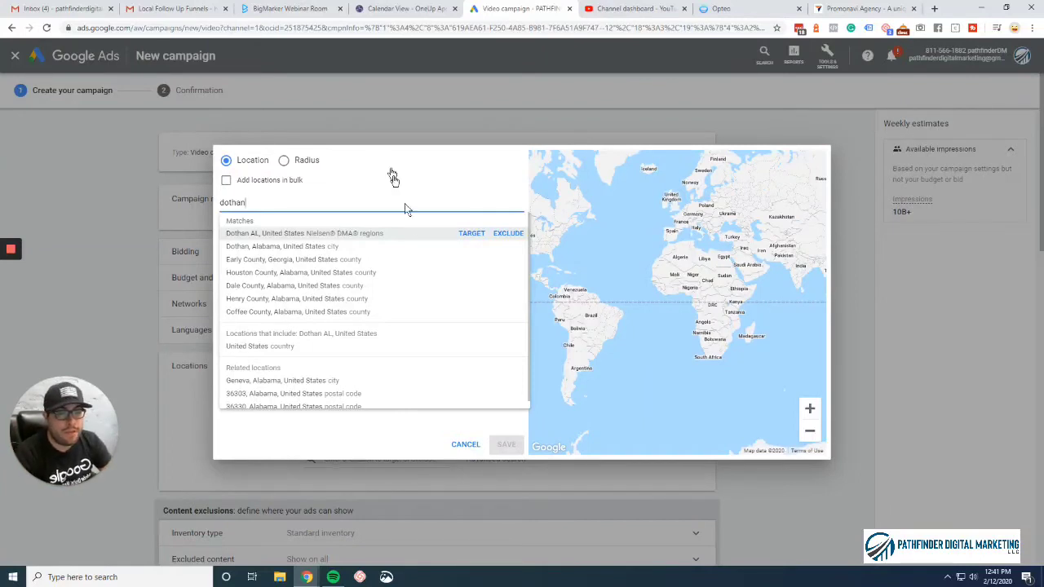
click(467, 246)
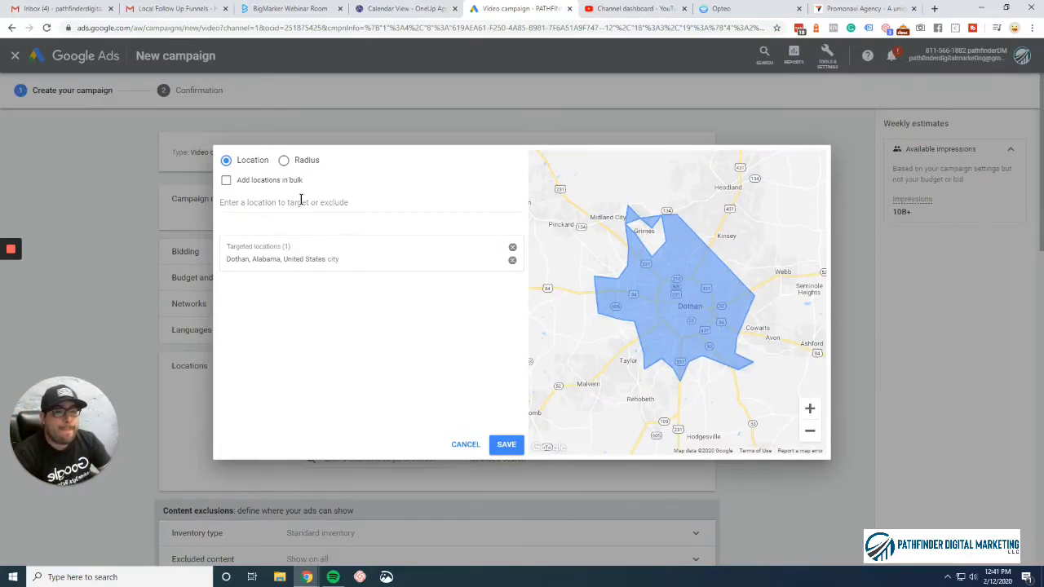
Step: Add the Dothan AL Nielsen DMA region as a second targeted location and save the location targeting
click(275, 210)
text(dothan)
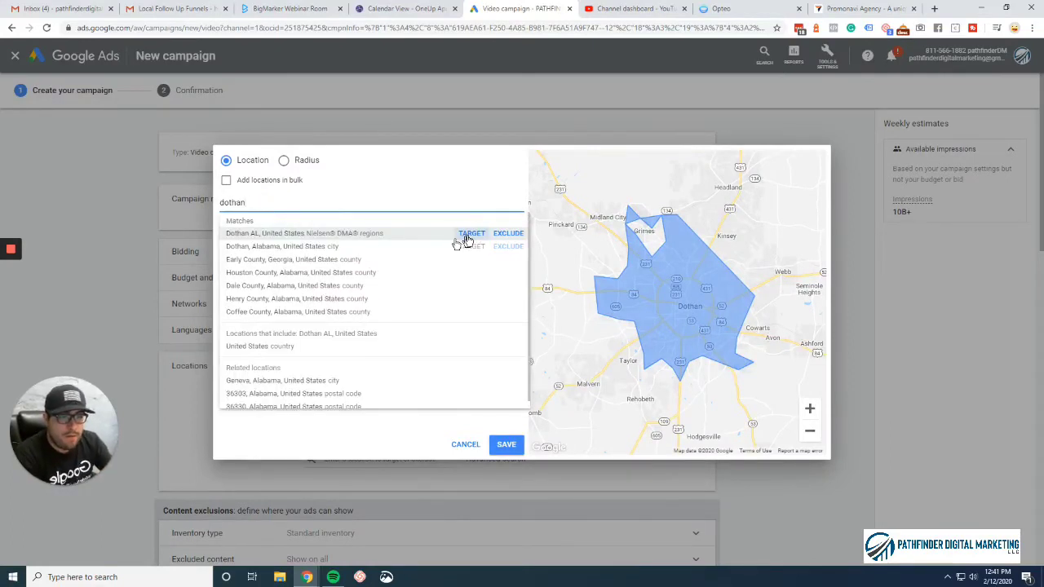
click(470, 234)
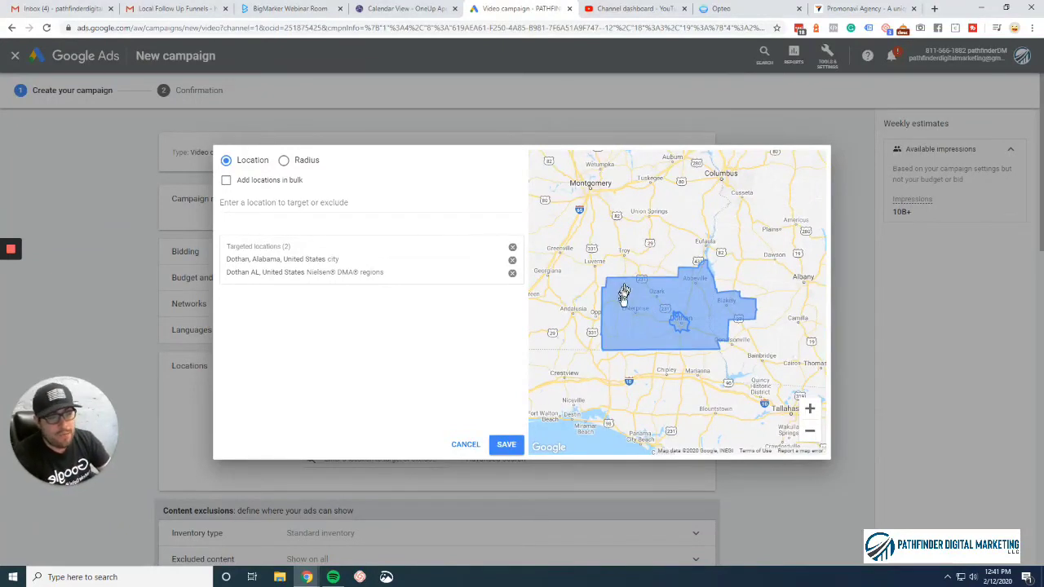
click(507, 446)
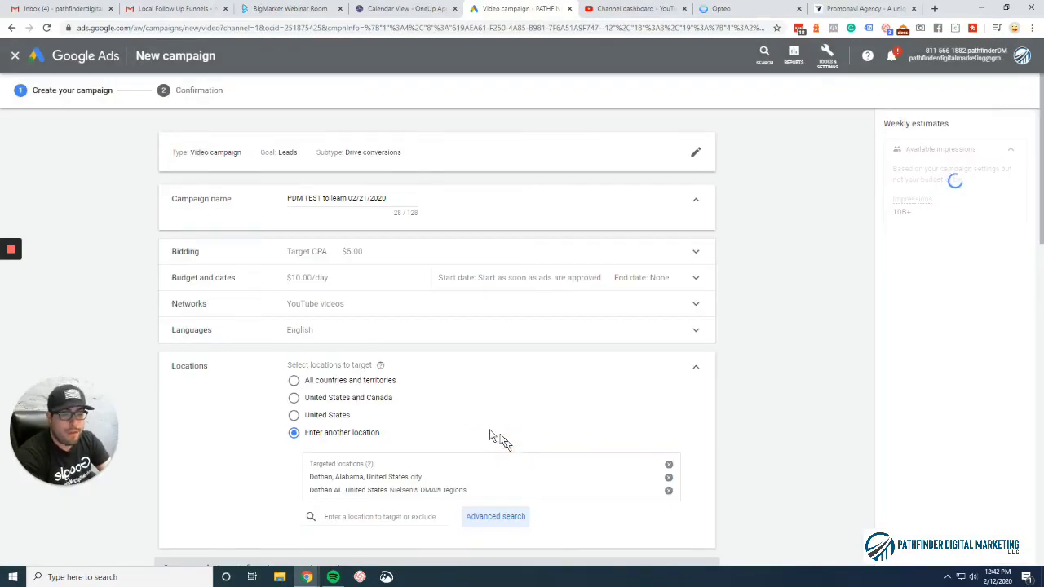
Step: Review the Expanded, Standard and Limited inventory types under the campaign's content exclusions
scroll(496, 437, down, 2)
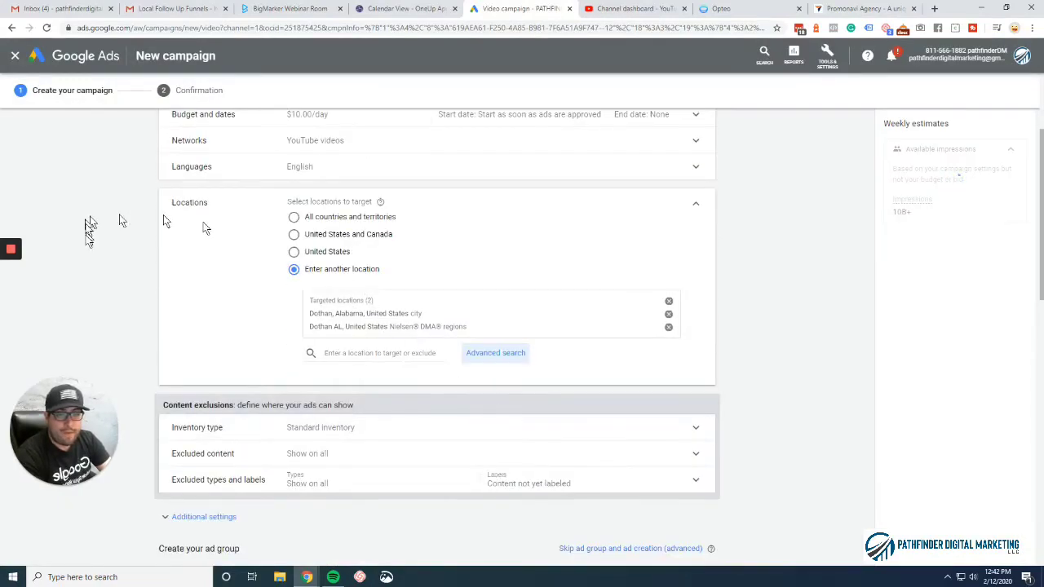
scroll(14, 279, down, 2)
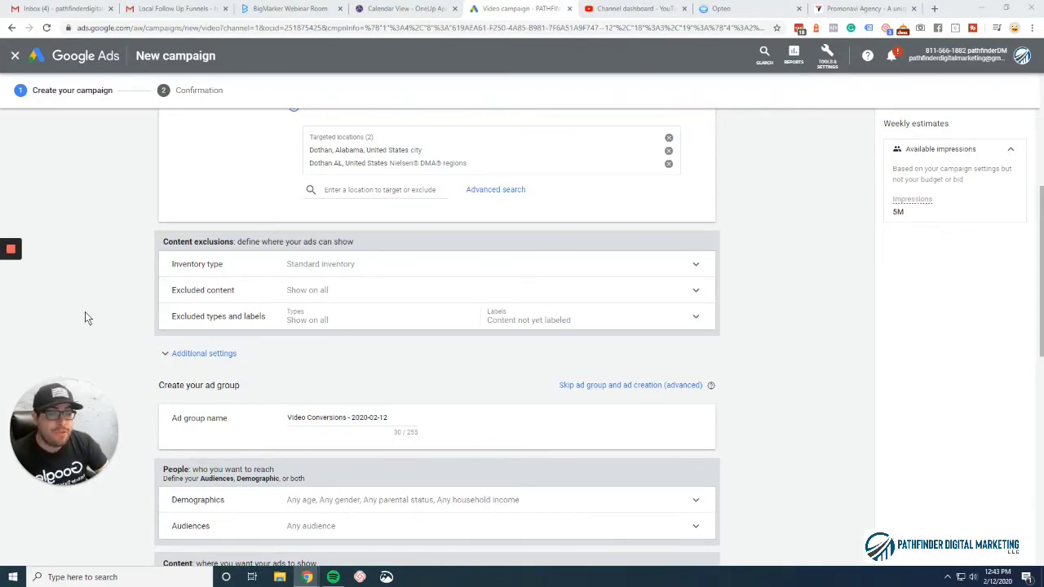
click(414, 264)
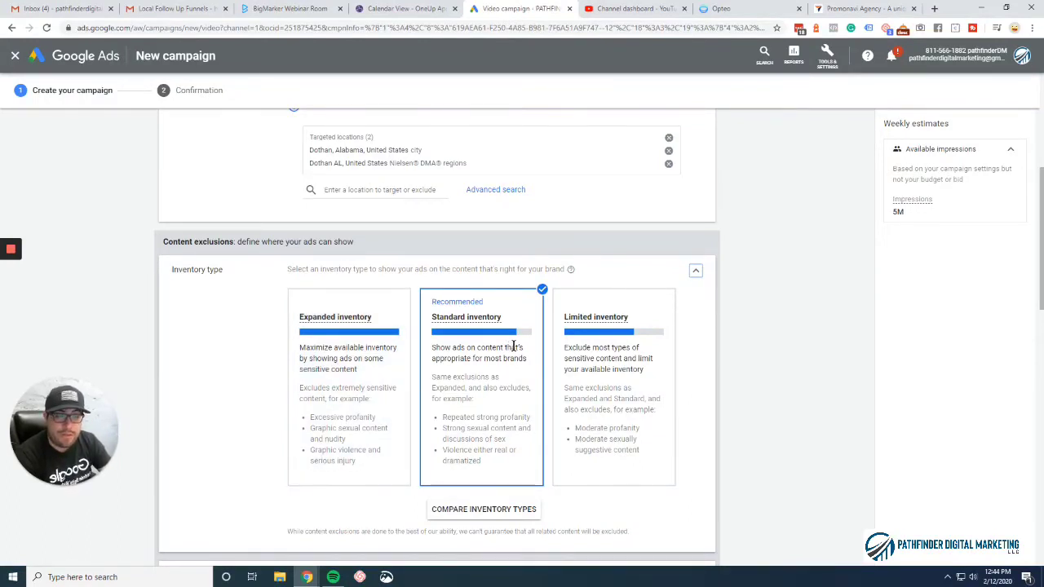
scroll(513, 347, down, 1)
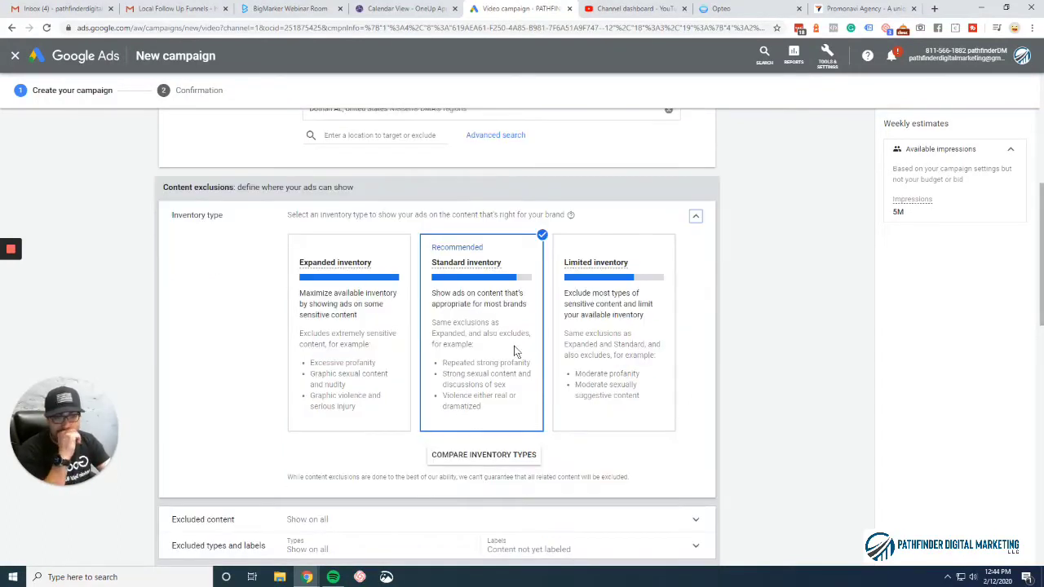
click(698, 222)
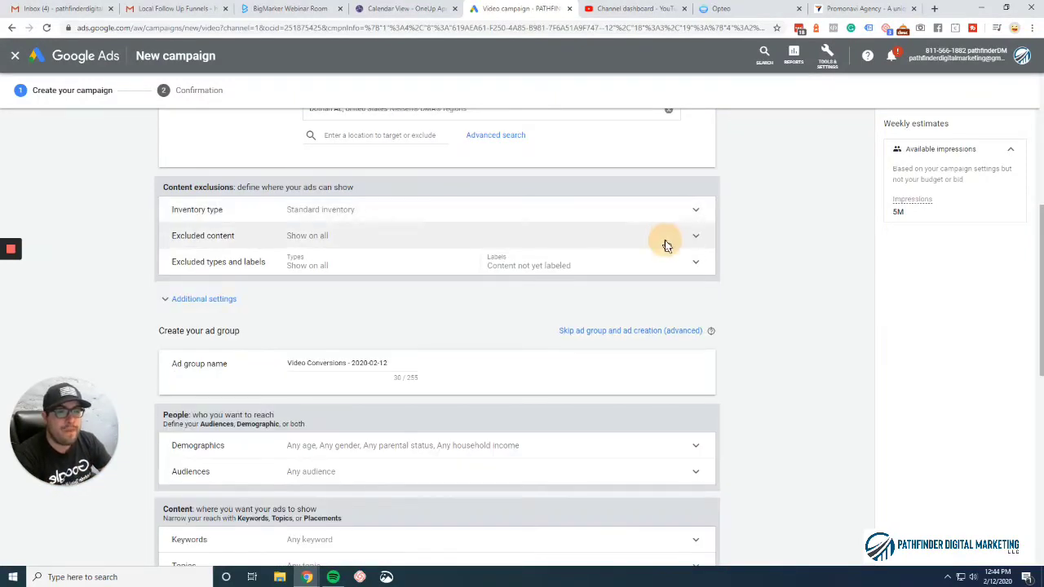
Step: Exclude all five sensitive content categories, from Tragedy and conflict through Profanity & rough language, from the campaign
click(665, 244)
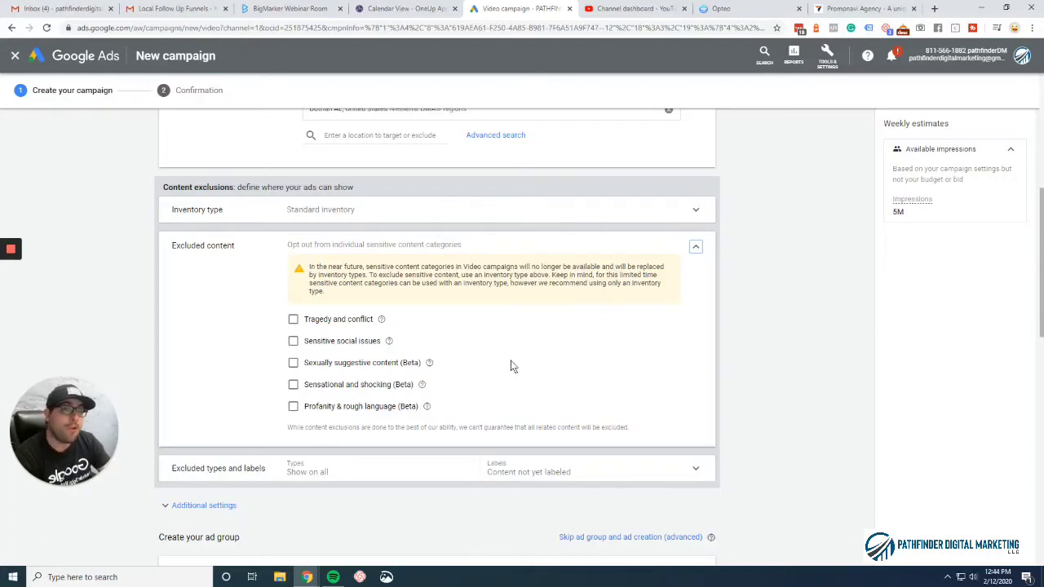
click(295, 320)
click(296, 342)
click(293, 363)
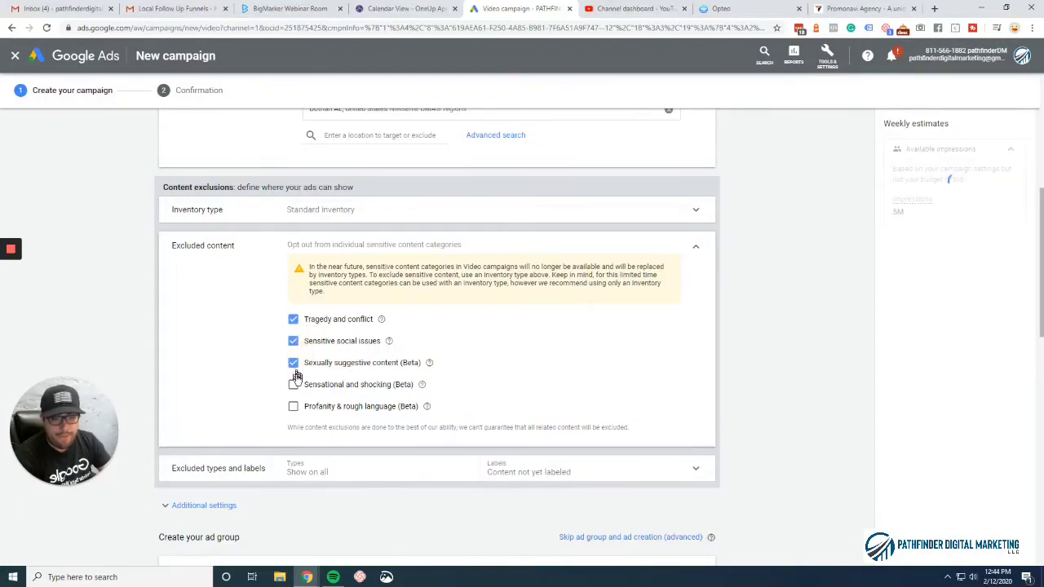
click(293, 384)
click(293, 406)
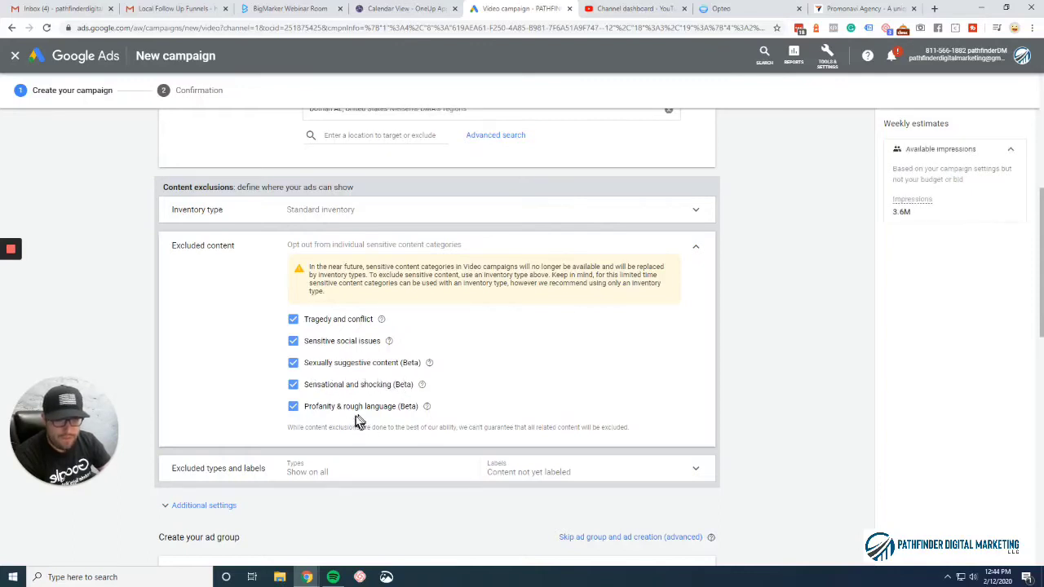
click(695, 247)
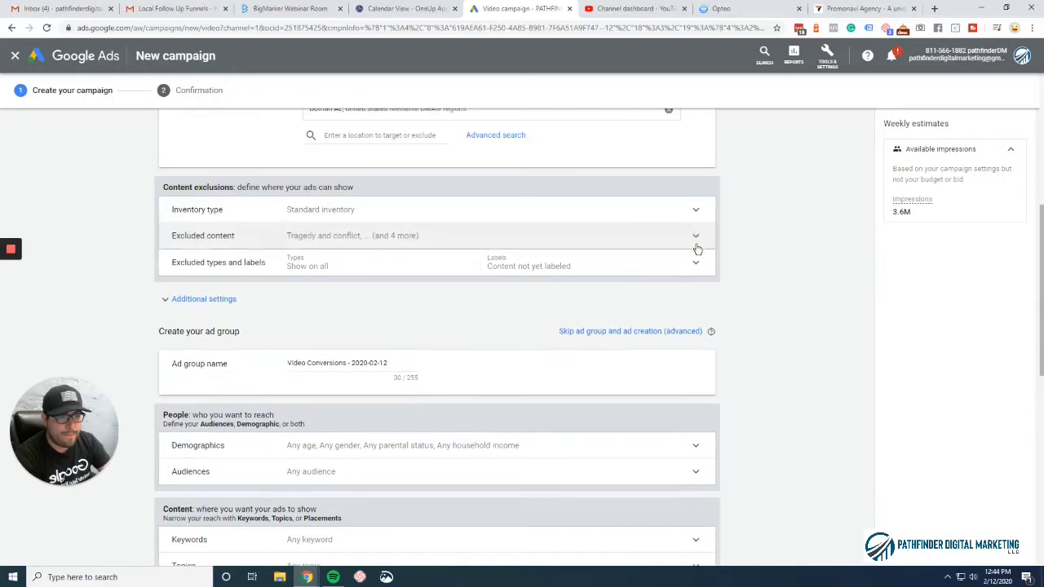
Step: Exclude embedded and live streaming videos plus the DL-T and DL-MA content labels under the excluded types and labels
click(408, 270)
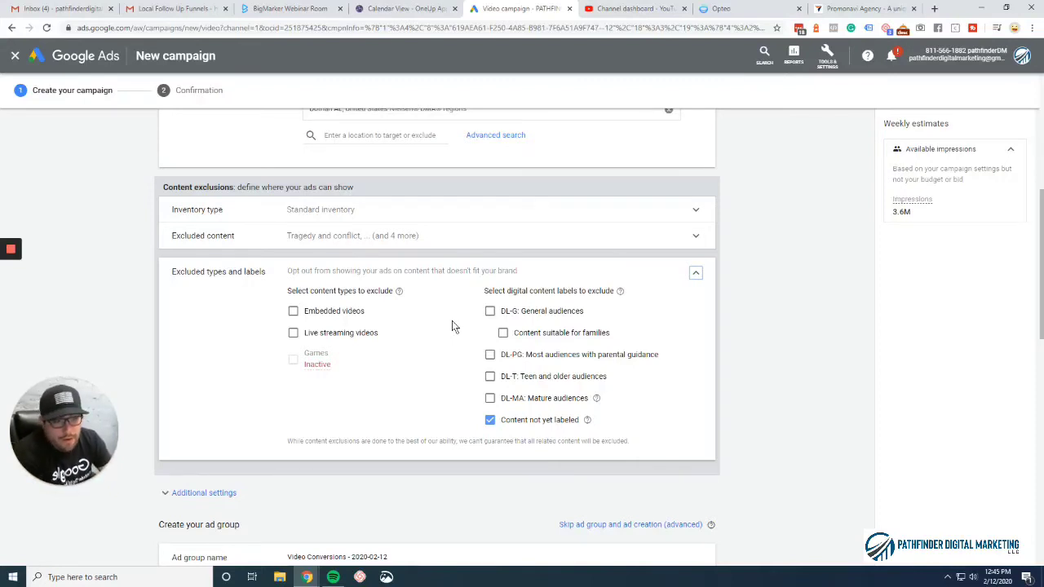
click(527, 399)
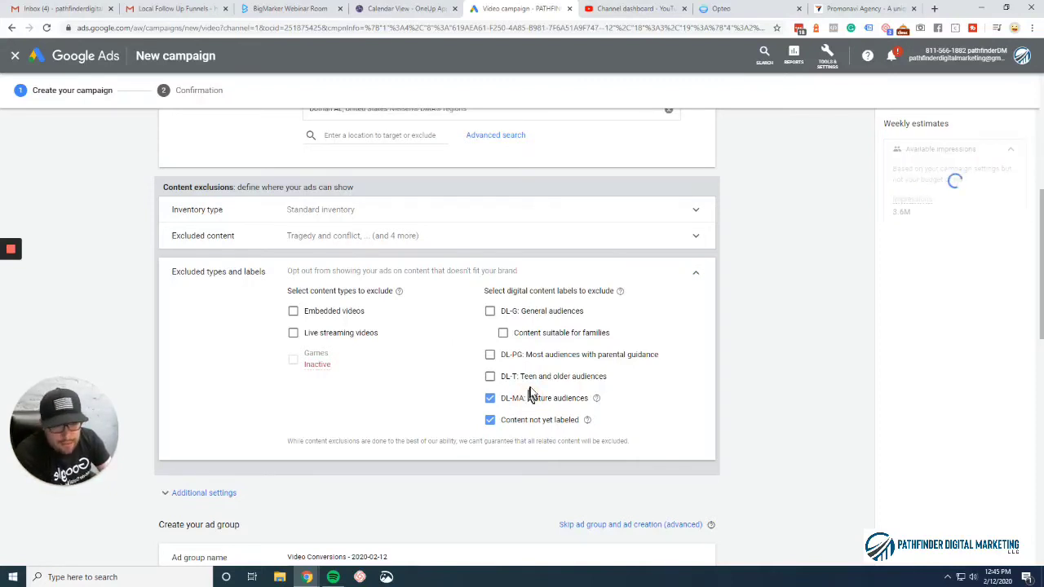
click(533, 383)
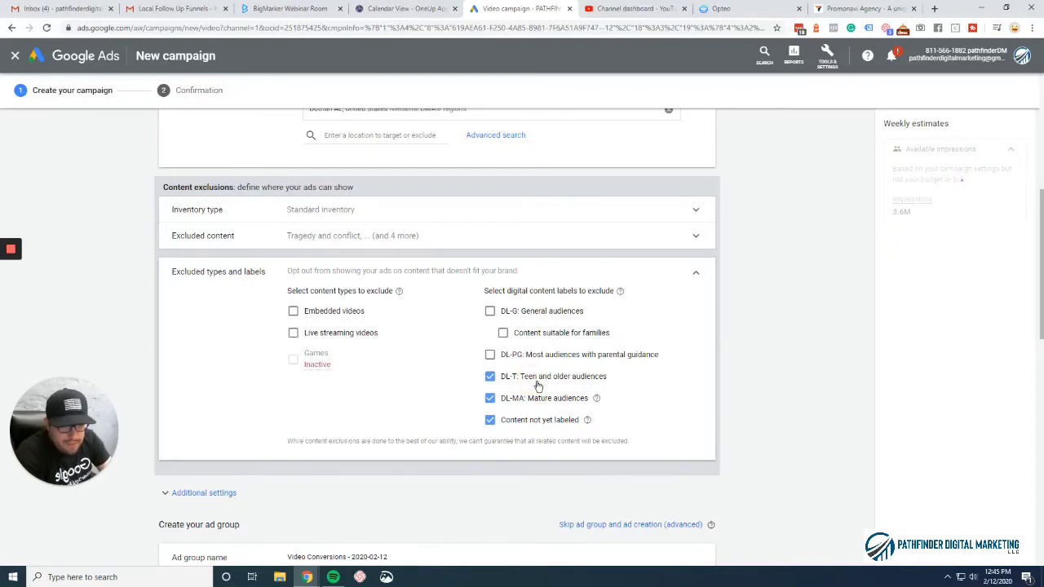
click(514, 335)
click(533, 339)
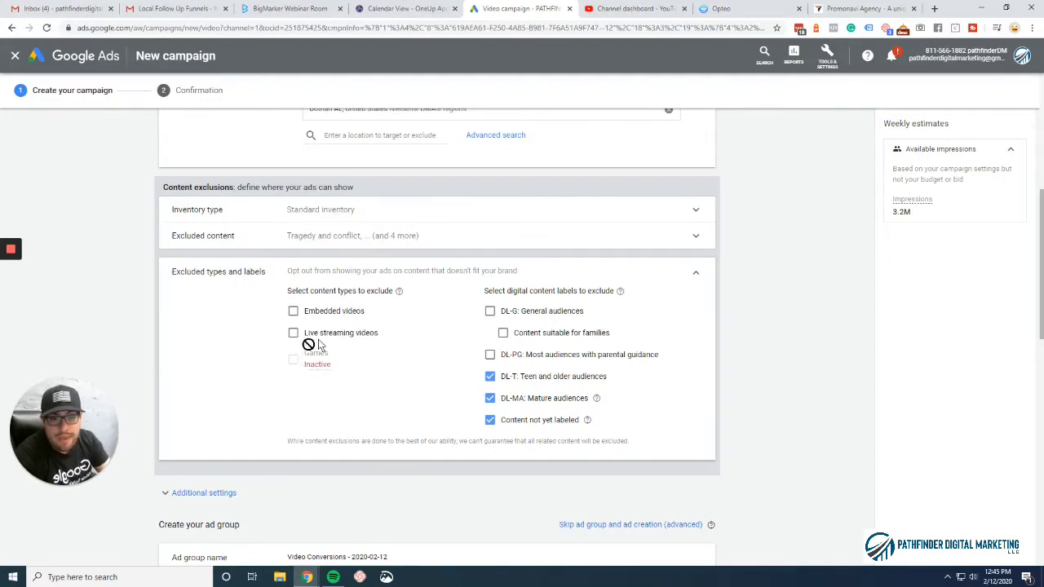
click(343, 327)
click(335, 313)
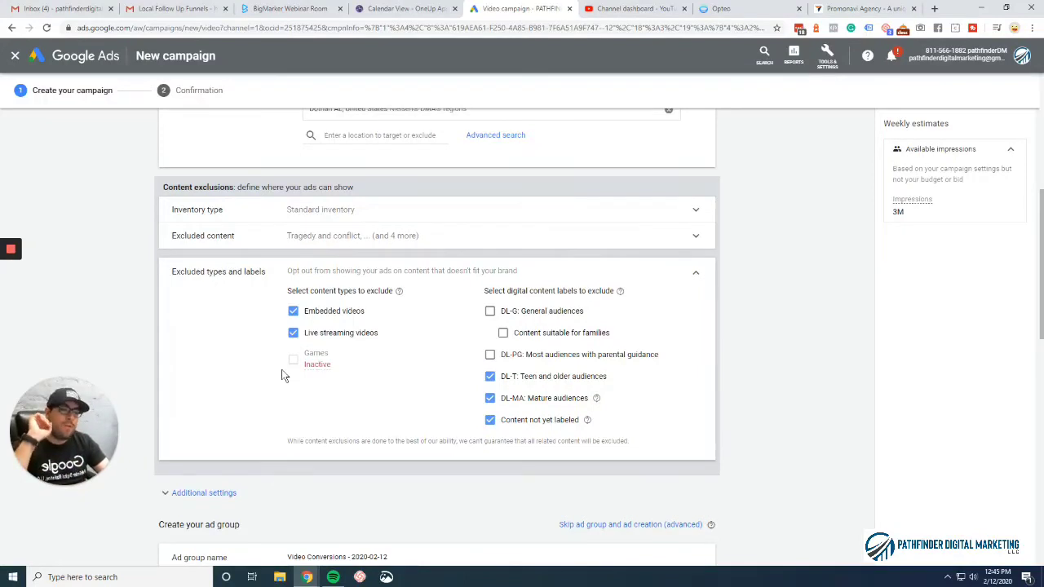
click(695, 277)
Step: Expand the additional settings and use the account-level "Include in 'Conversions'" setting for the campaign
mouse_move(11, 280)
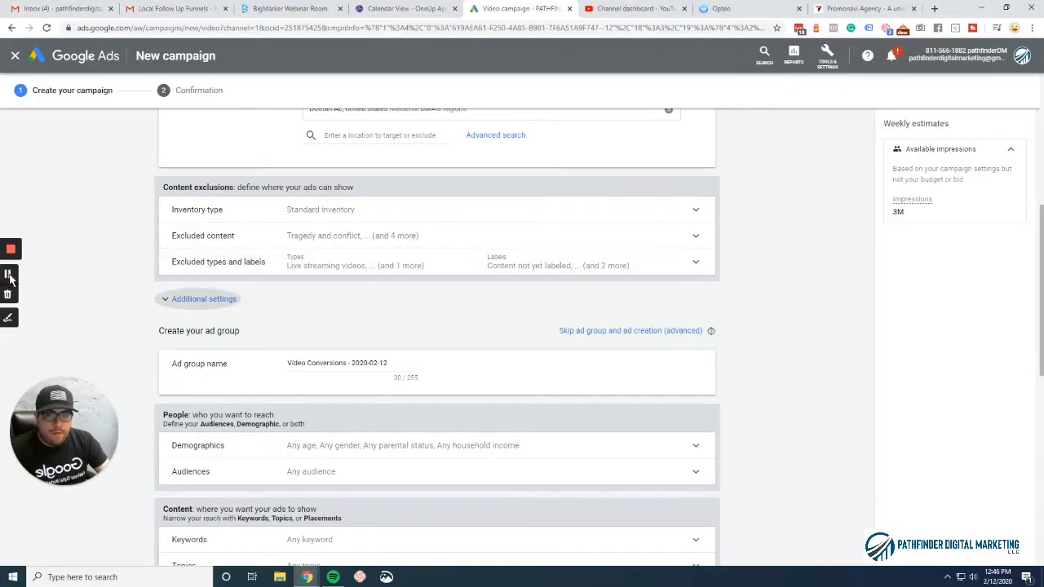
click(202, 305)
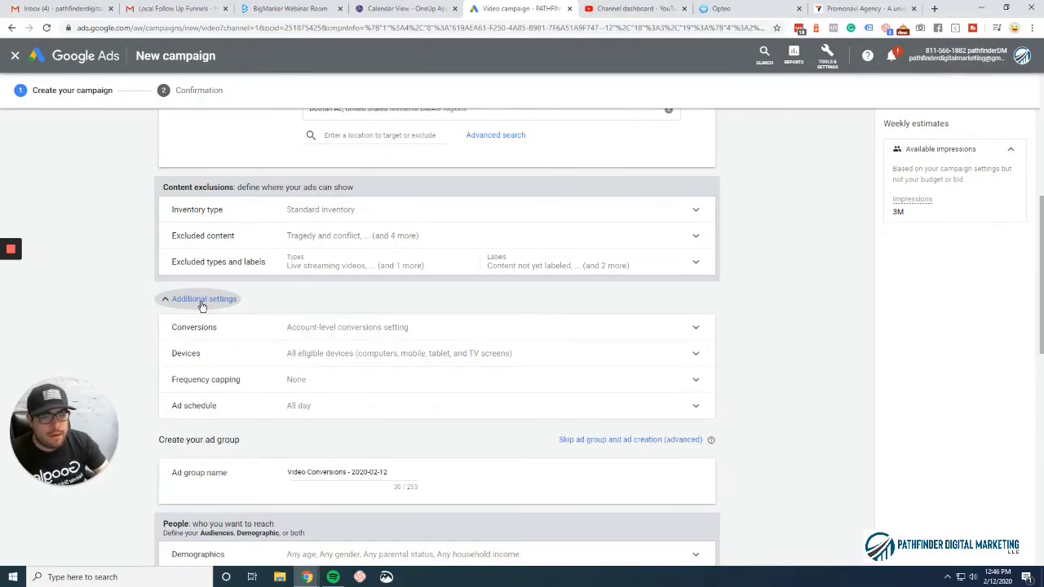
click(452, 329)
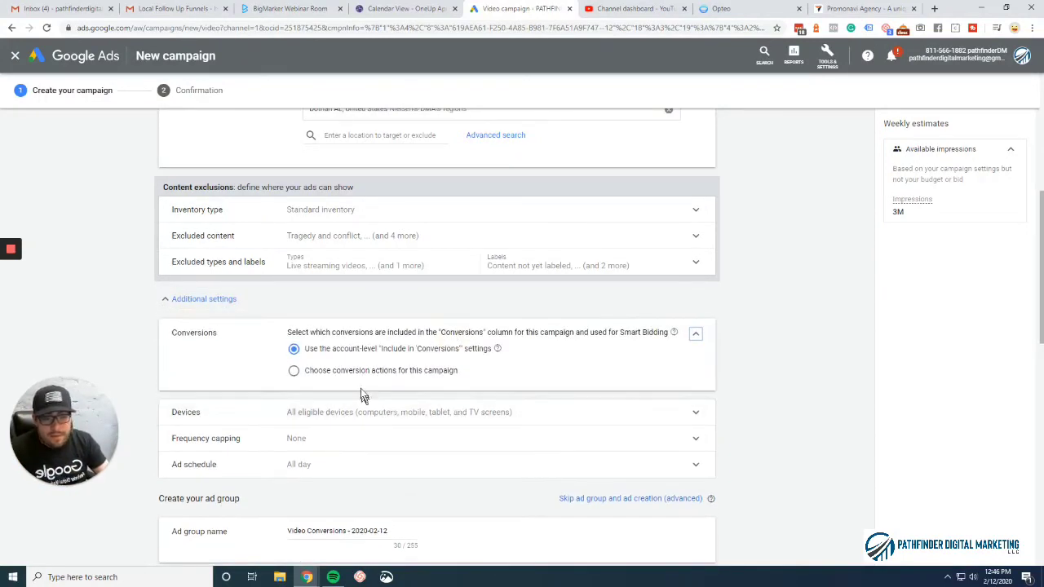
click(294, 350)
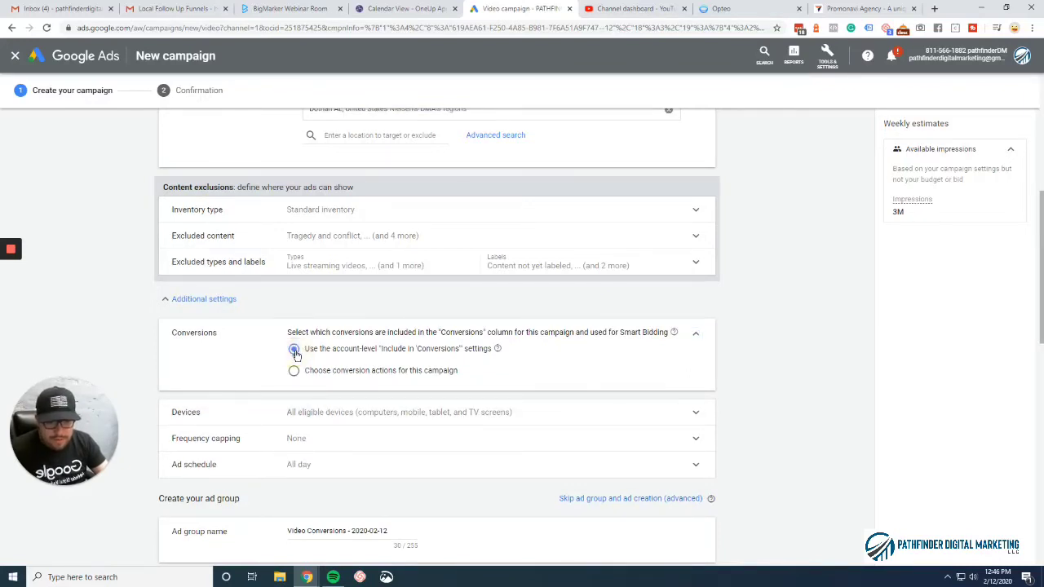
click(694, 336)
Step: Set specific device targeting for the campaign, limited to computers and mobile phones
click(680, 353)
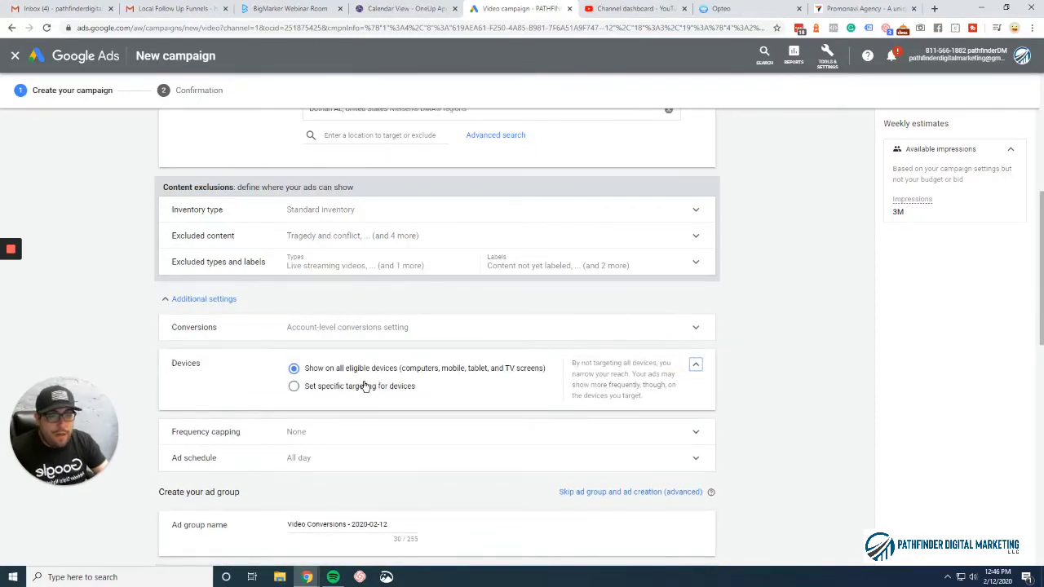
click(369, 388)
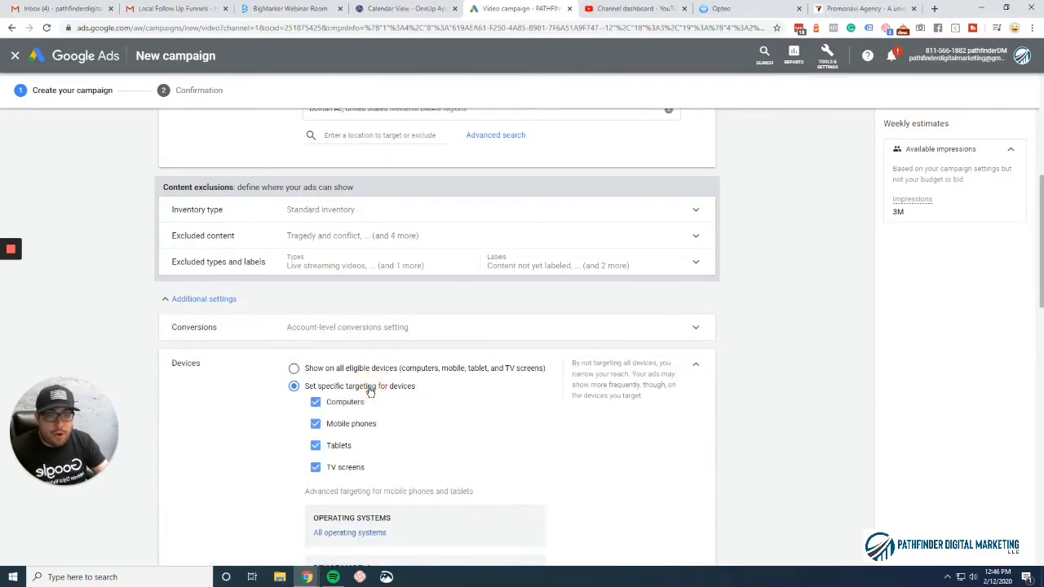
click(341, 468)
click(347, 423)
click(340, 408)
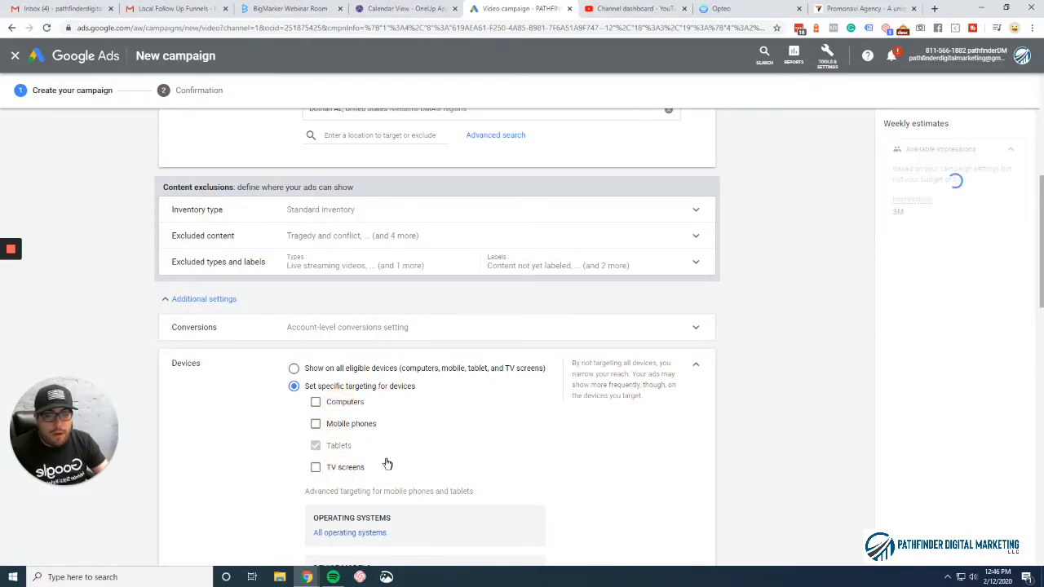
click(341, 424)
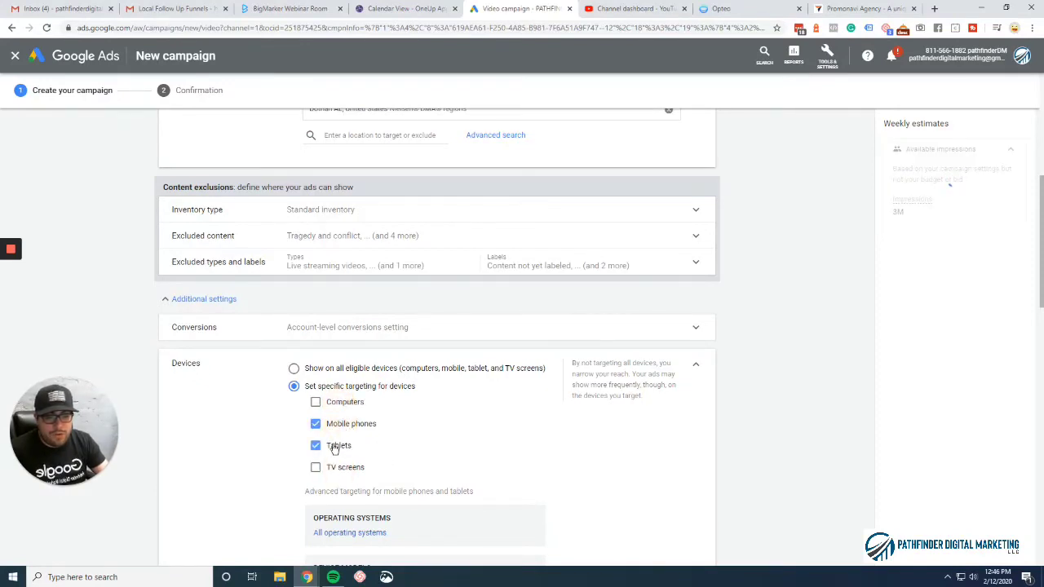
click(333, 447)
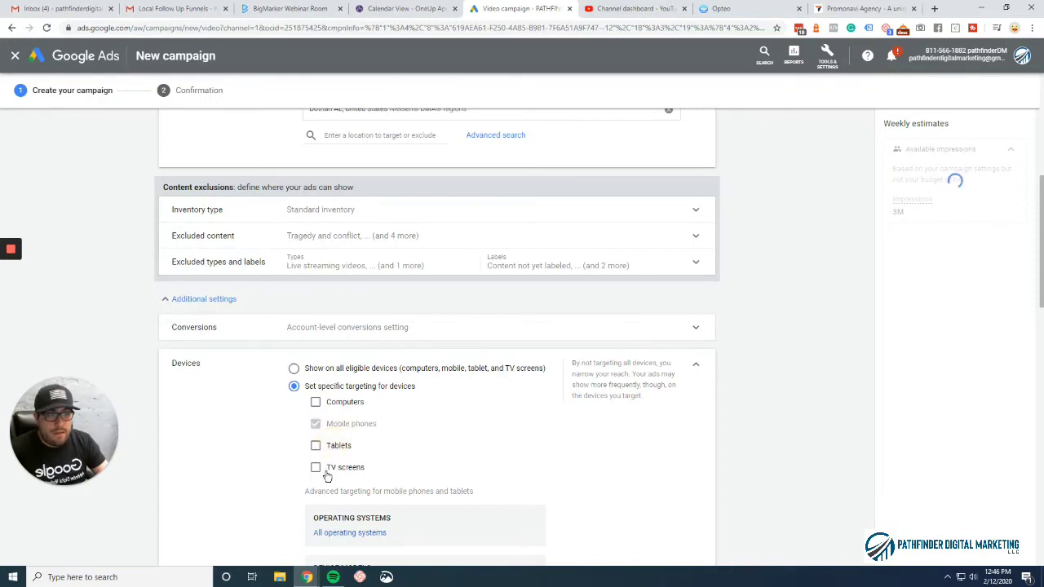
click(316, 402)
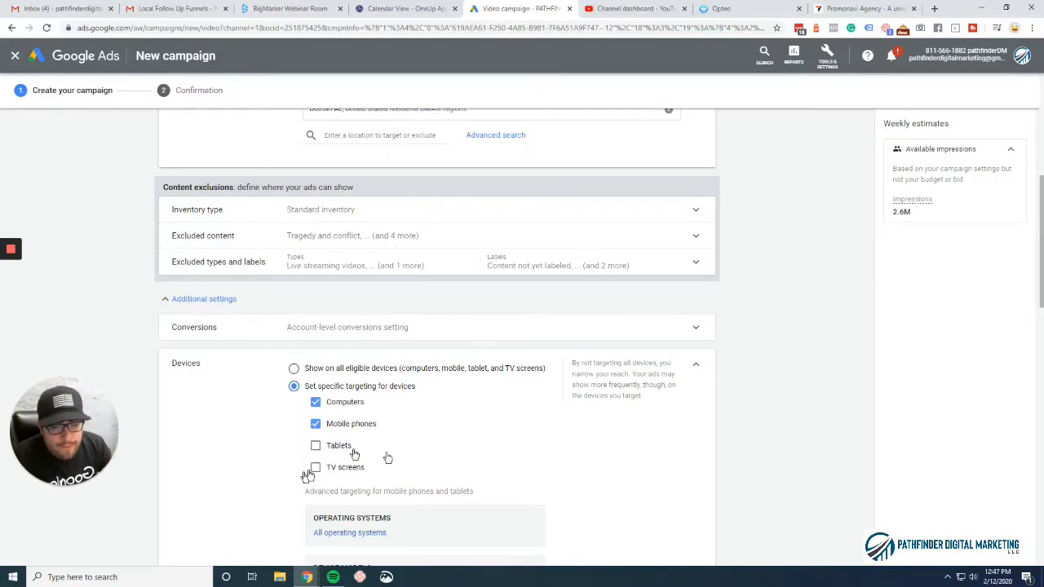
Step: Try Android and iOS as the targeted operating systems, discard that selection, and return the campaign to all eligible devices
scroll(473, 355, down, 2)
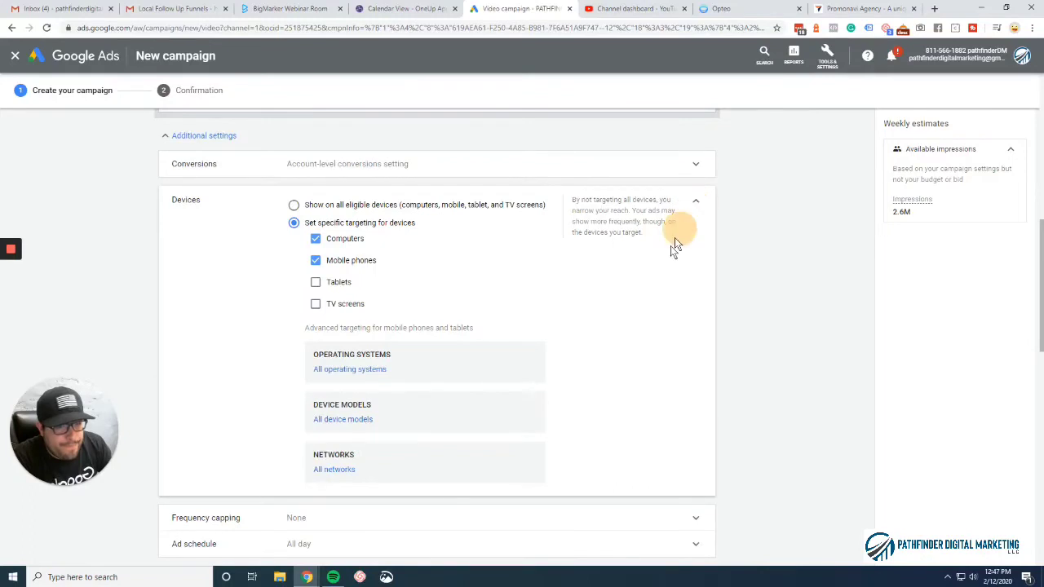
click(382, 377)
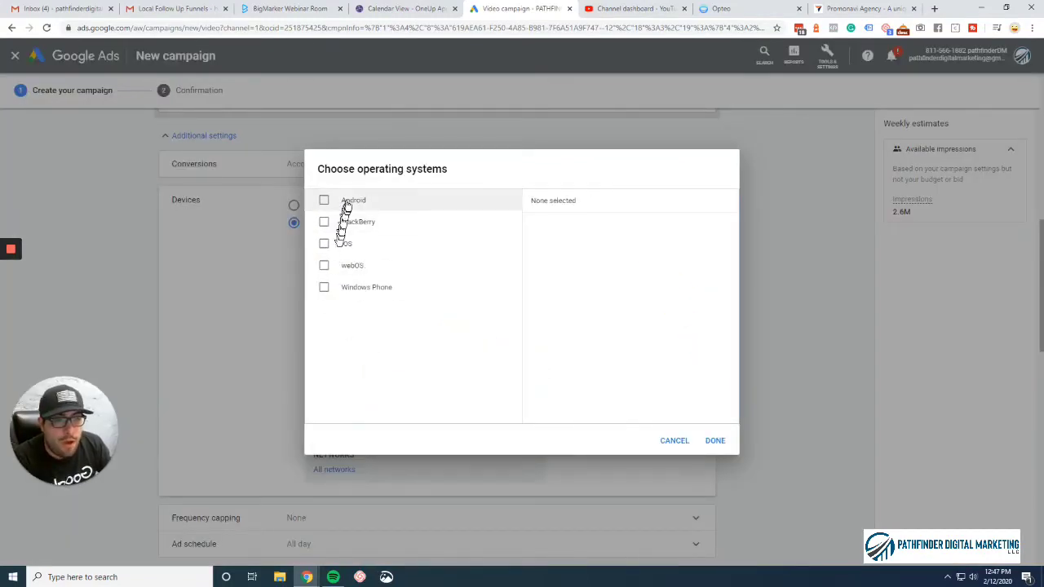
click(348, 246)
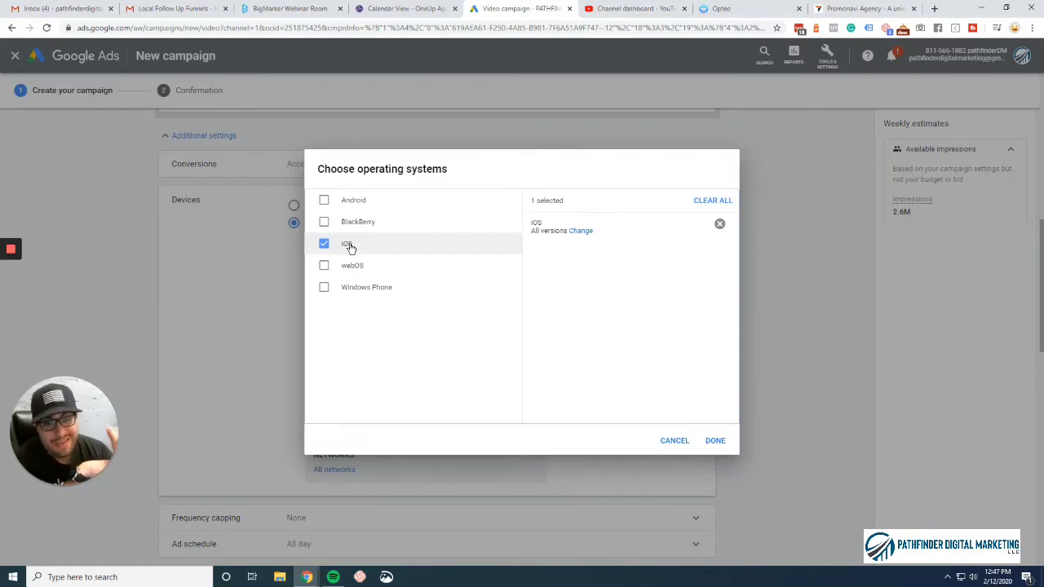
click(349, 246)
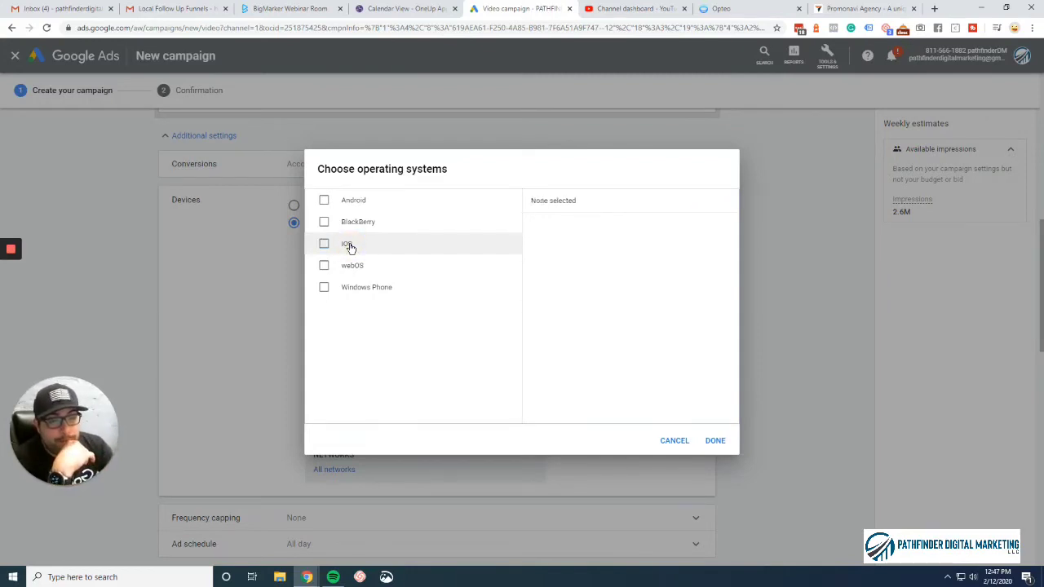
click(357, 225)
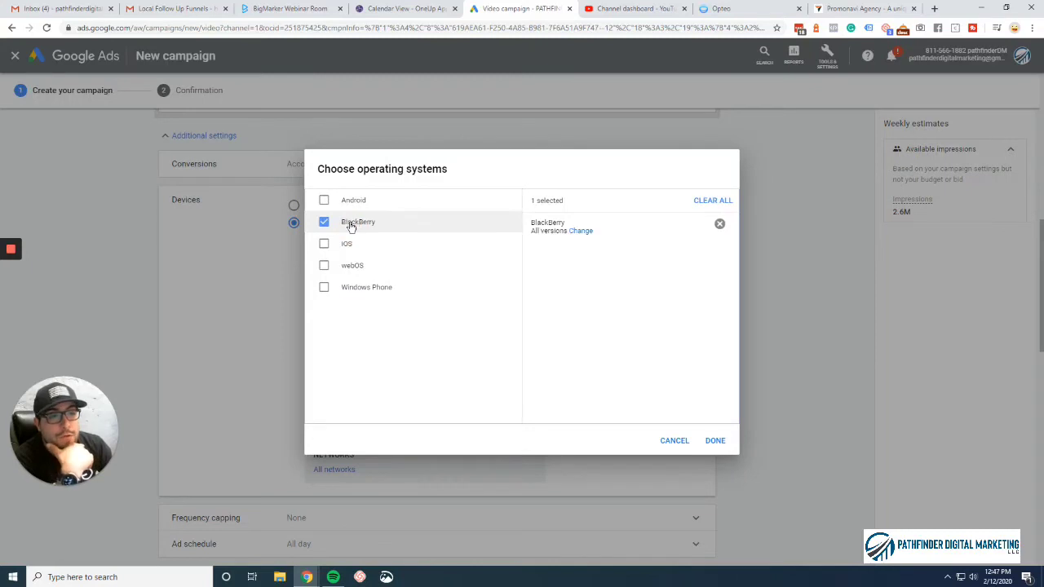
click(351, 225)
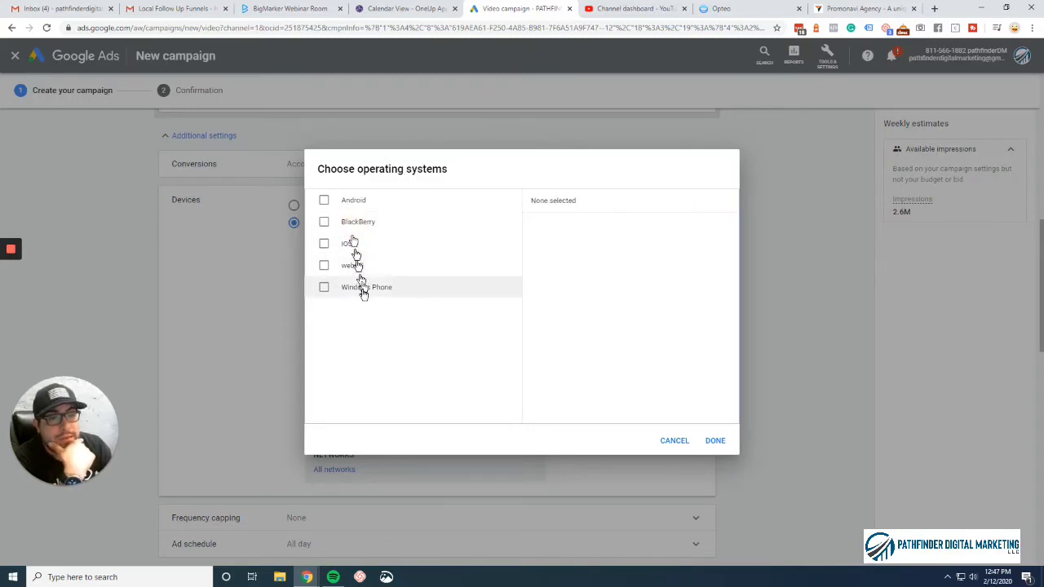
click(335, 210)
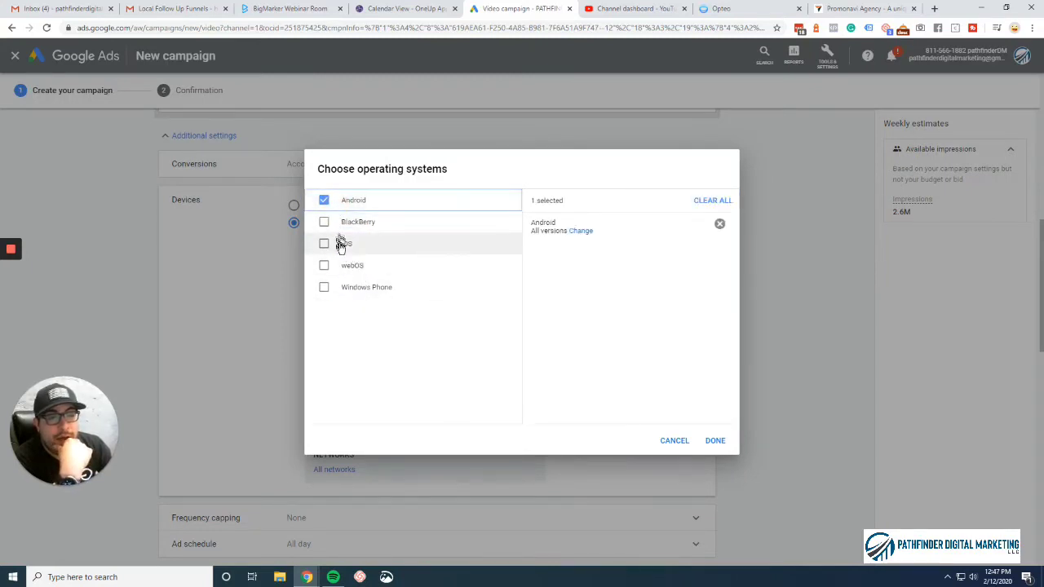
click(344, 242)
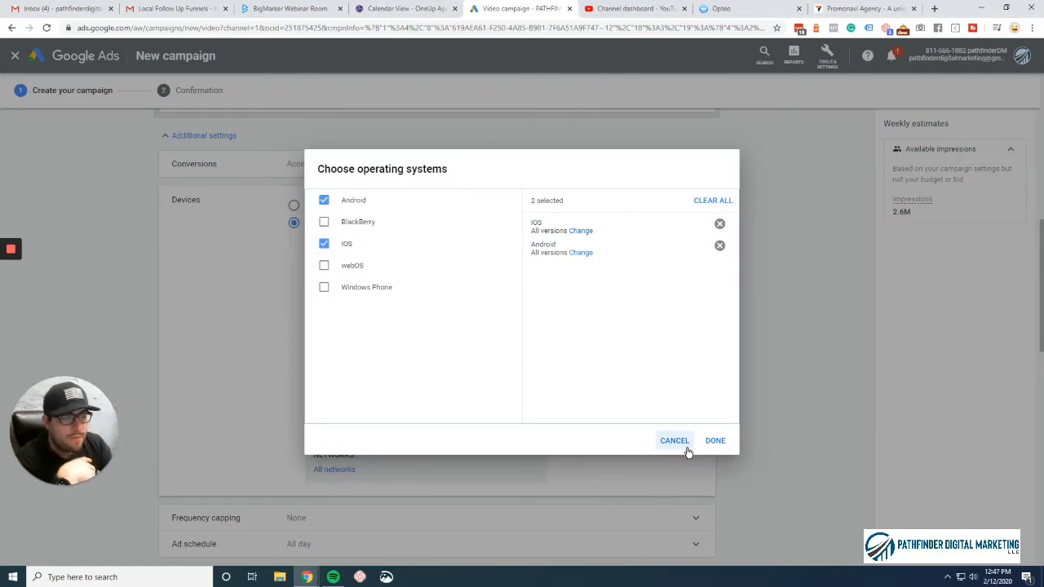
click(674, 441)
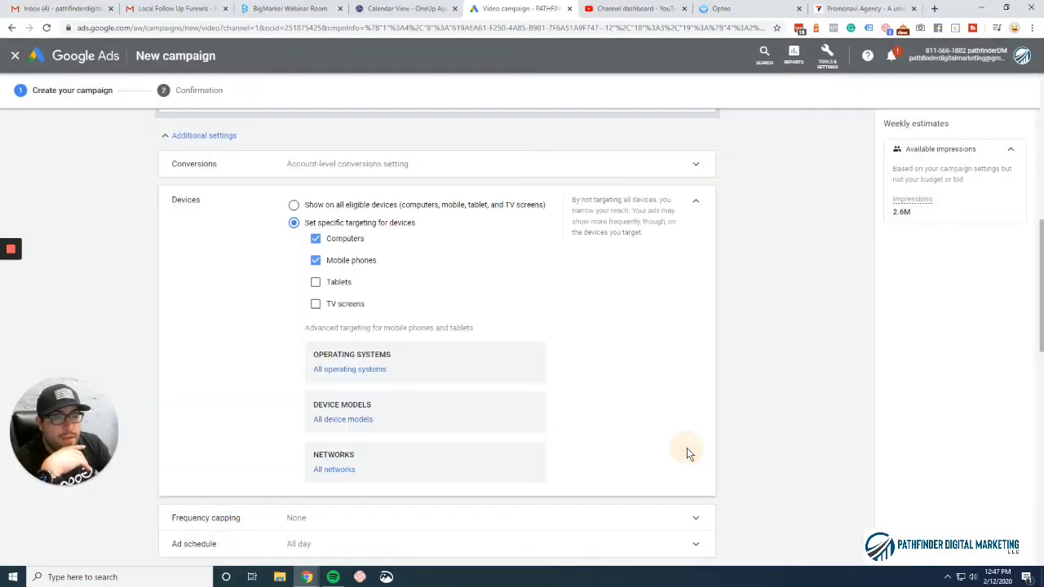
click(294, 205)
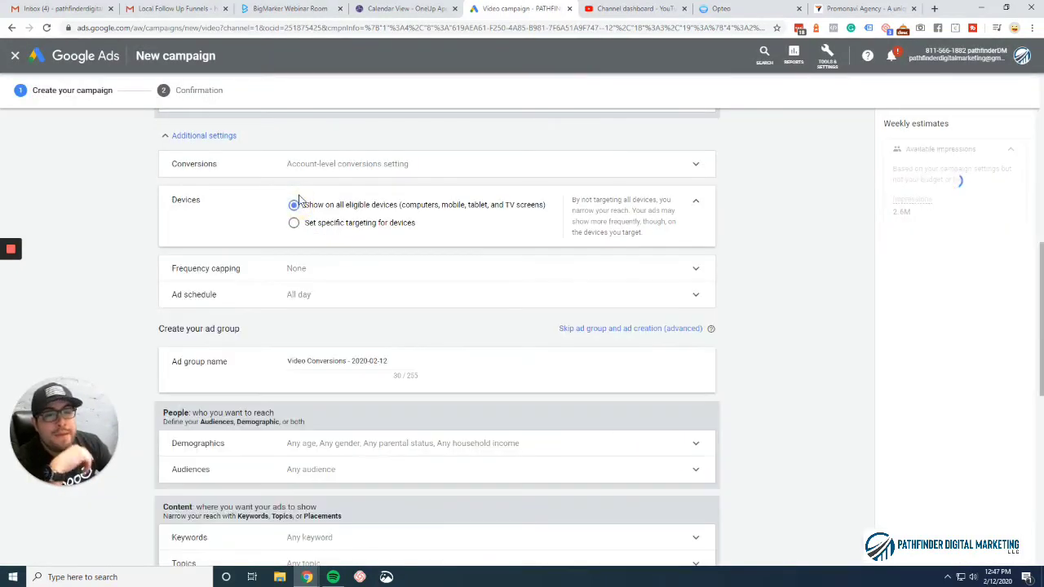
Step: Try the view and impression frequency caps under frequency capping, and switch both off again
click(438, 269)
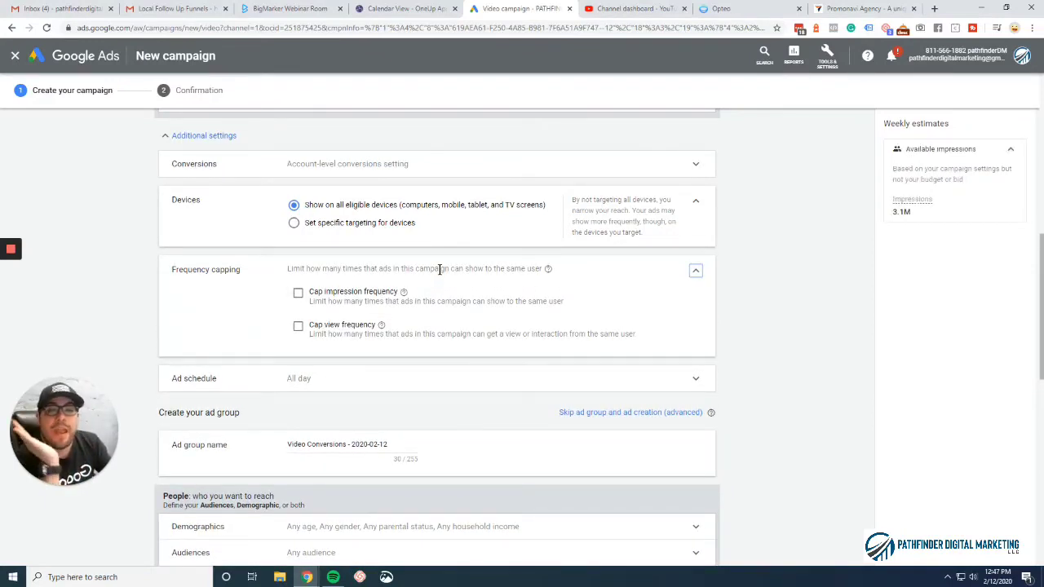
click(350, 330)
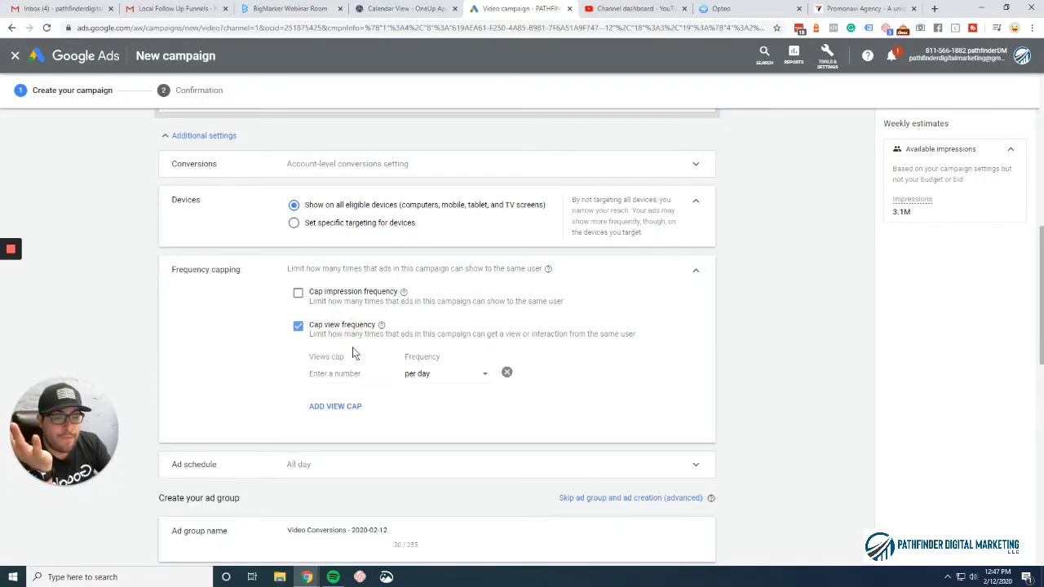
click(340, 299)
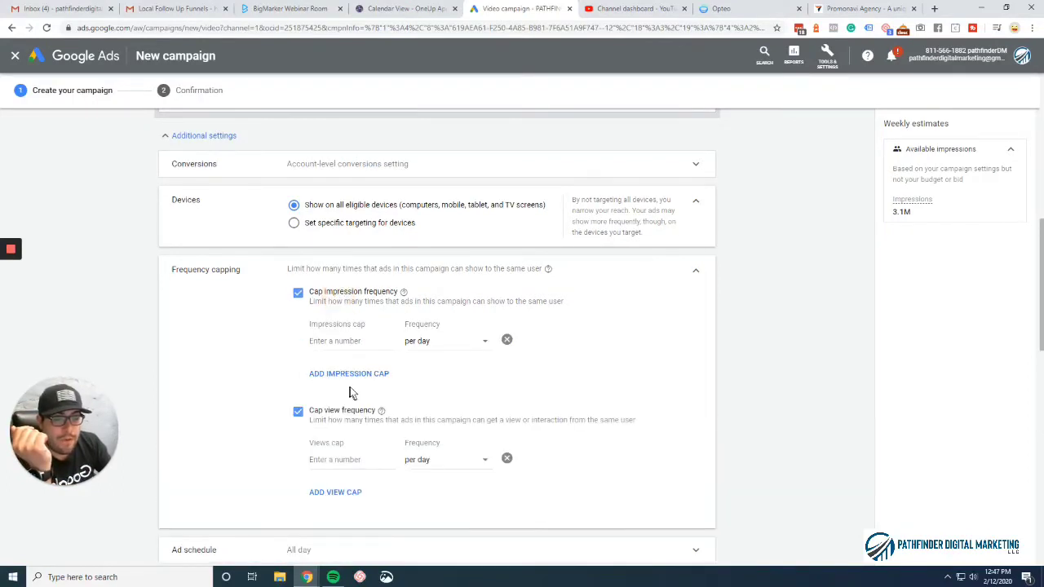
click(335, 303)
click(327, 336)
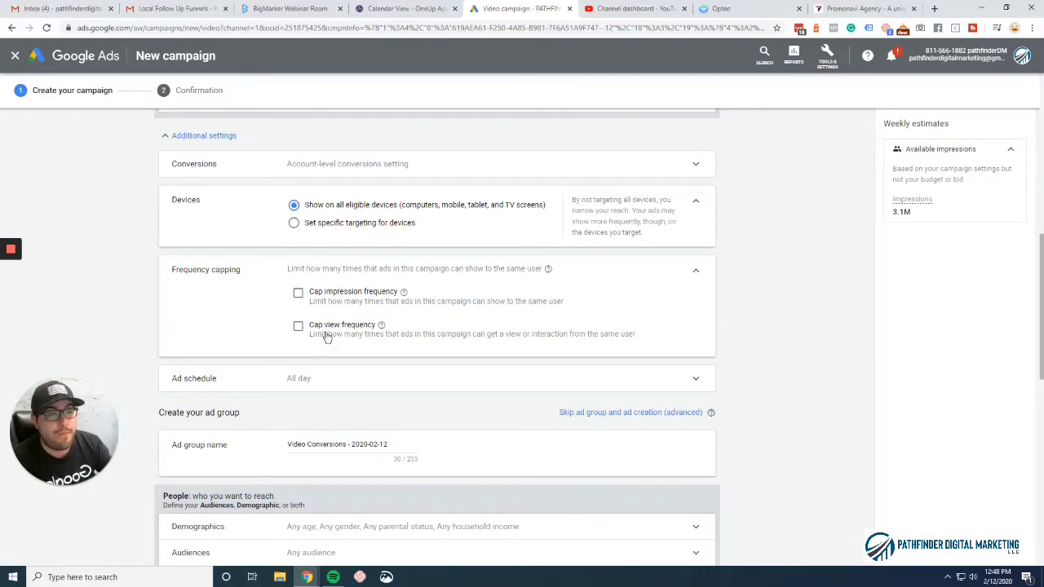
click(695, 270)
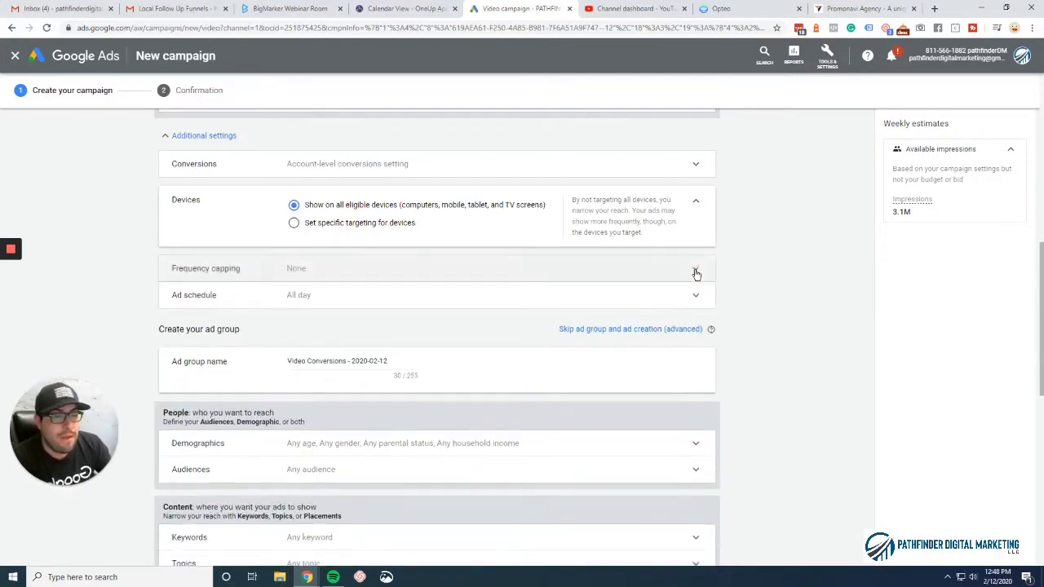
Step: Check the campaign's ad schedule options, close them unchanged, and collapse the additional settings
click(628, 295)
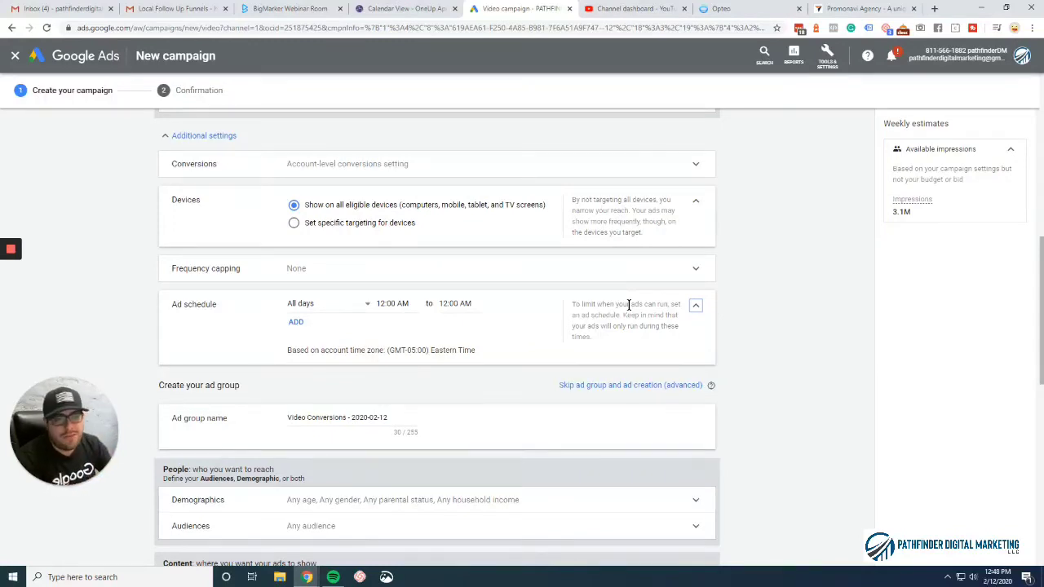
click(695, 305)
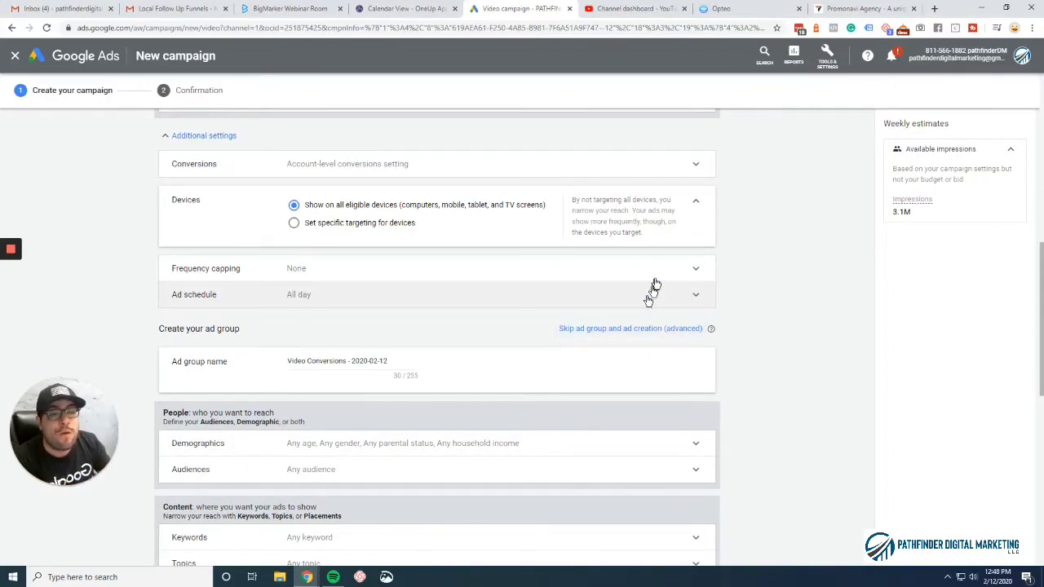
mouse_move(31, 264)
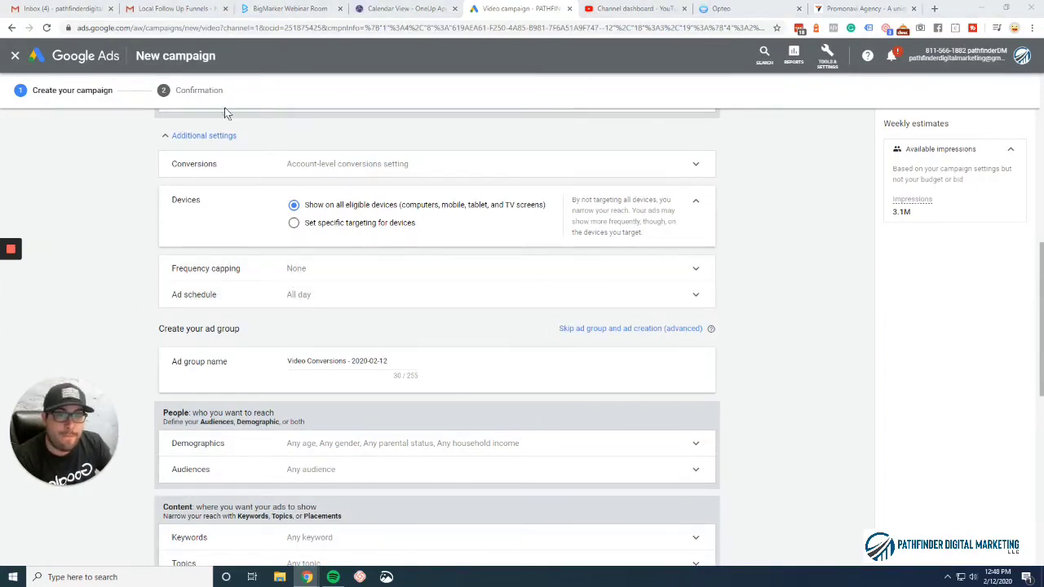
click(217, 137)
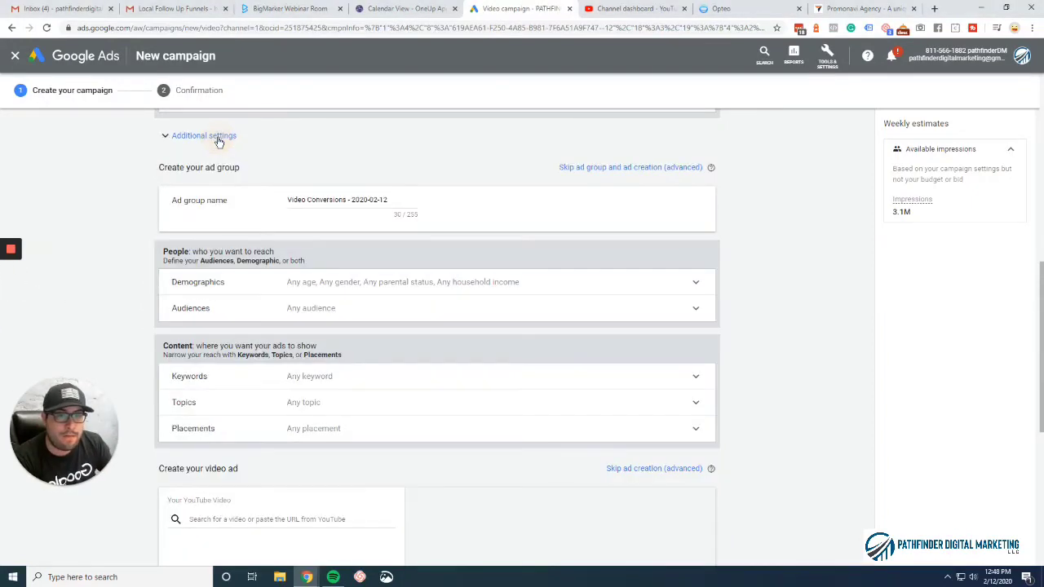
Step: Copy the campaign name "PDM TEST to learn 02/21/2020" and use it to replace the default ad group name
triple_click(311, 201)
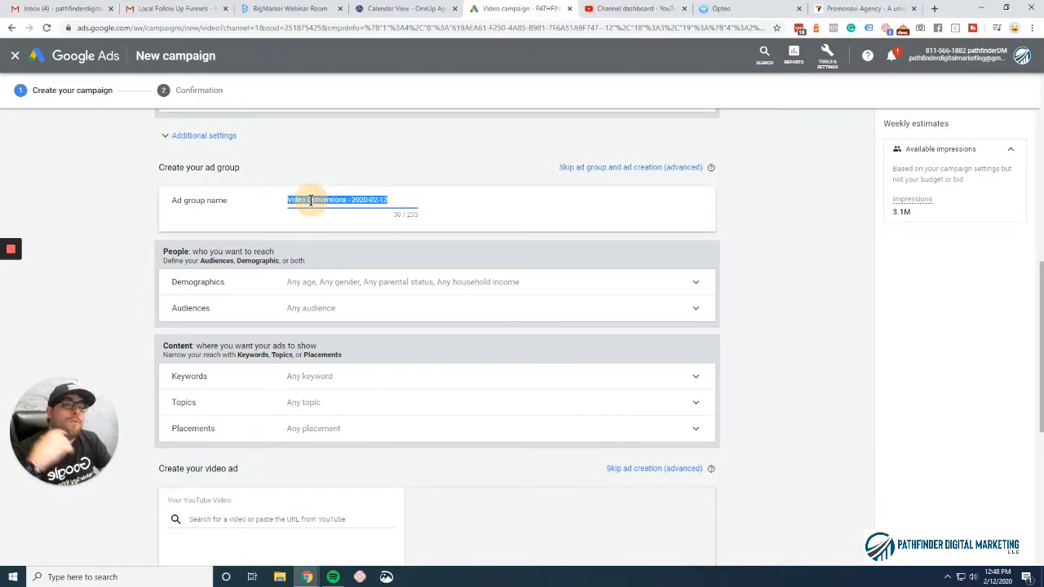
scroll(275, 233, up, 10)
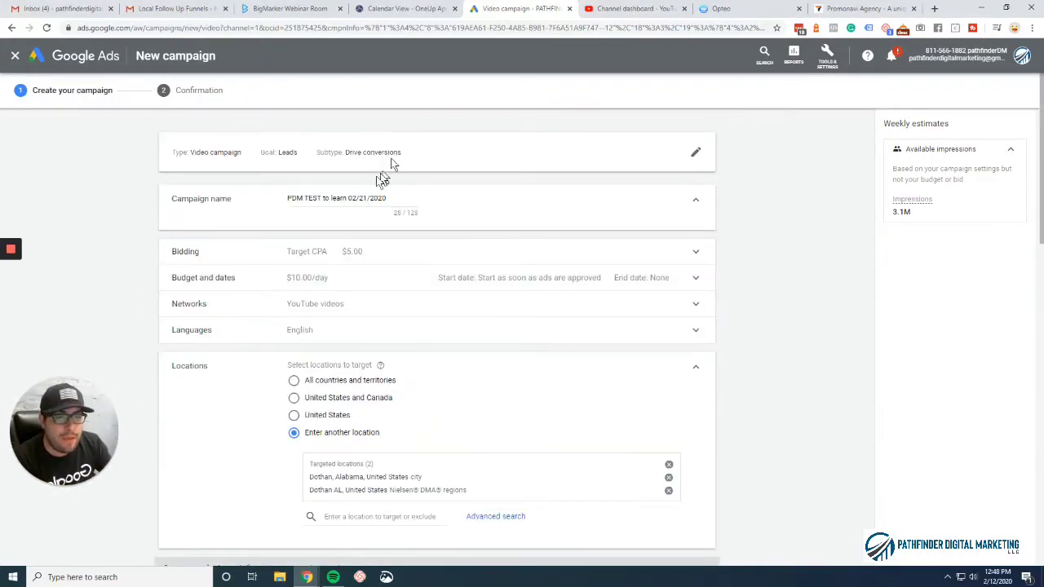
triple_click(361, 198)
right_click(371, 201)
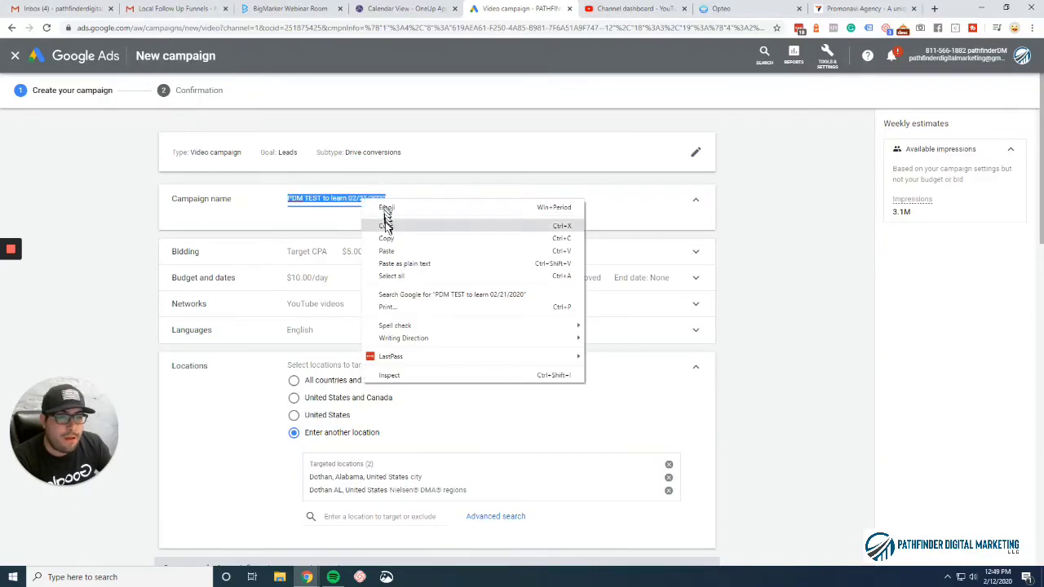
click(387, 238)
scroll(380, 236, down, 10)
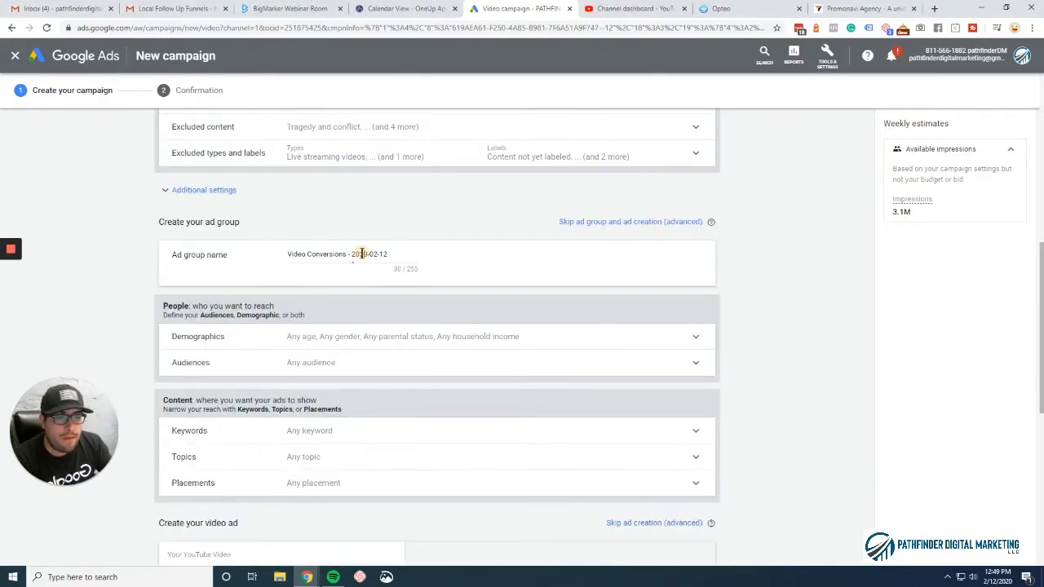
triple_click(362, 254)
right_click(363, 255)
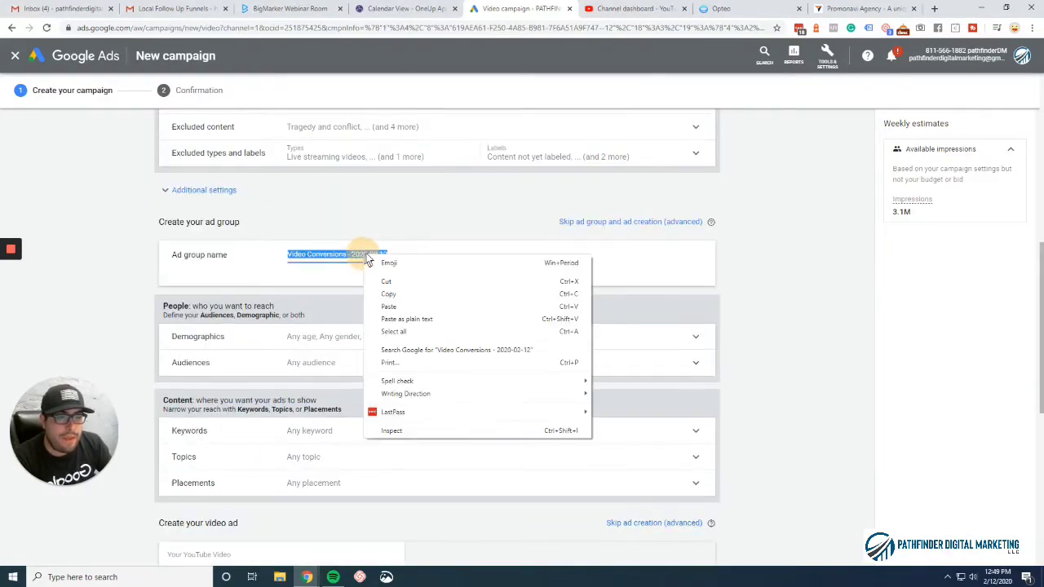
click(399, 308)
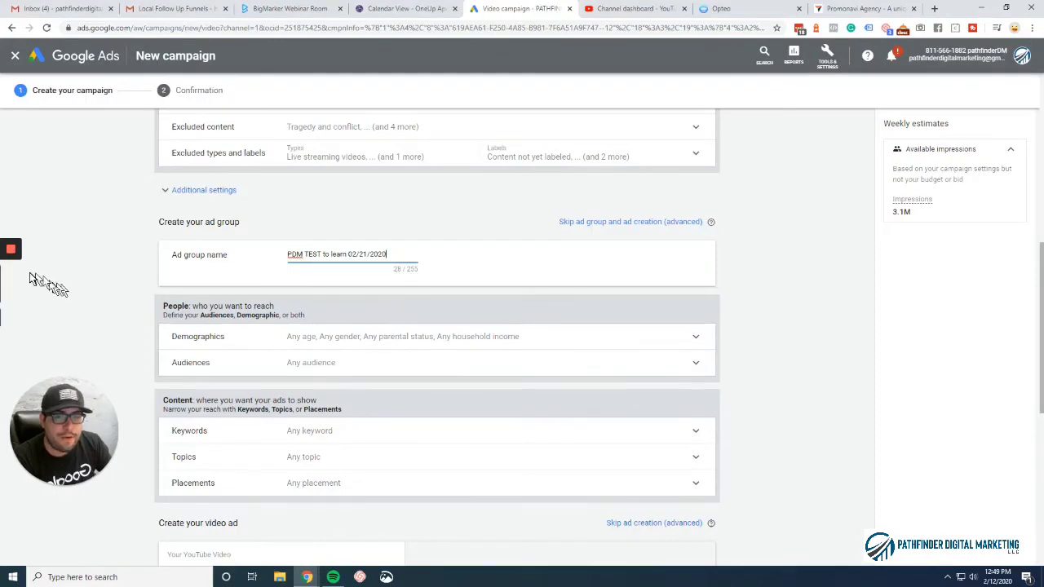
scroll(24, 281, down, 2)
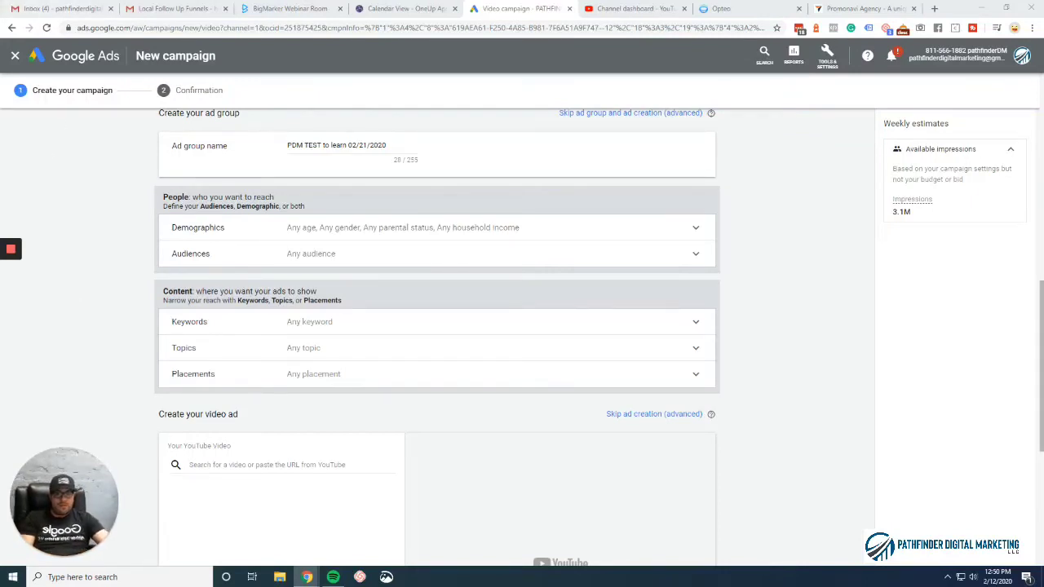
mouse_move(37, 273)
click(11, 318)
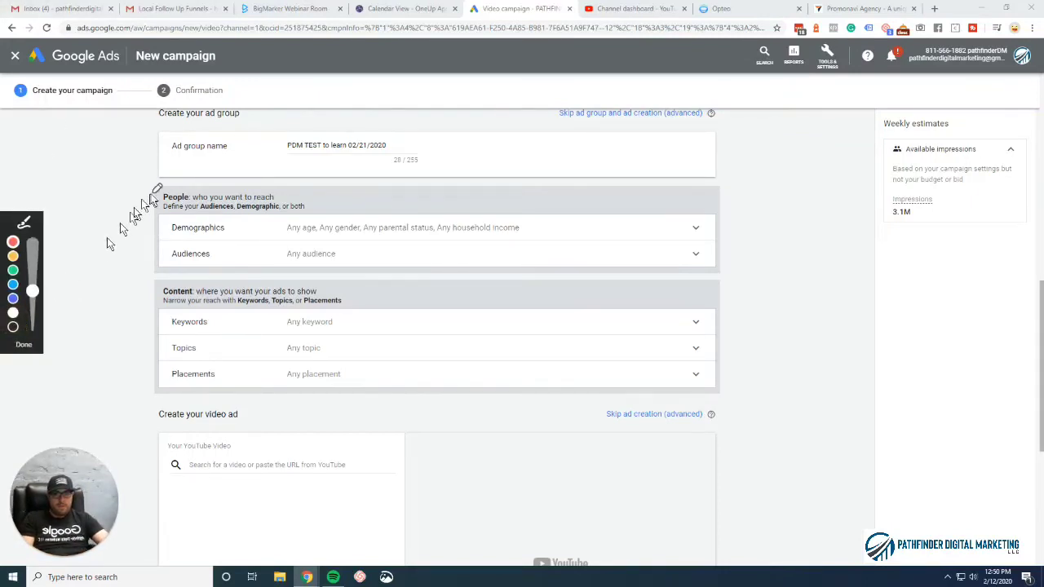
mouse_move(169, 180)
mouse_down()
mouse_move(150, 271)
mouse_move(147, 397)
mouse_move(184, 403)
mouse_up()
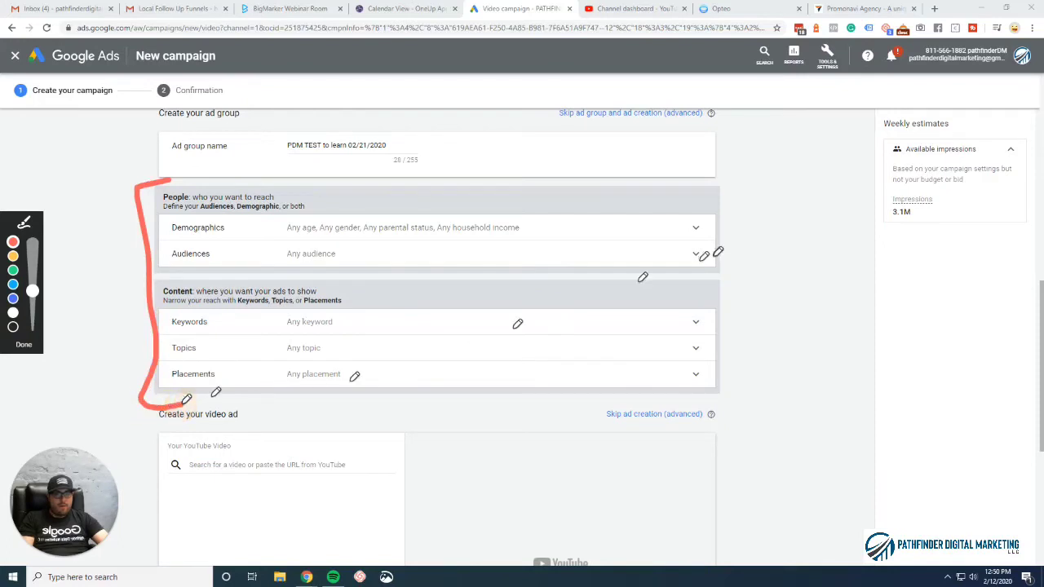
mouse_move(703, 176)
mouse_down()
mouse_move(763, 183)
mouse_move(769, 350)
mouse_move(689, 398)
mouse_up()
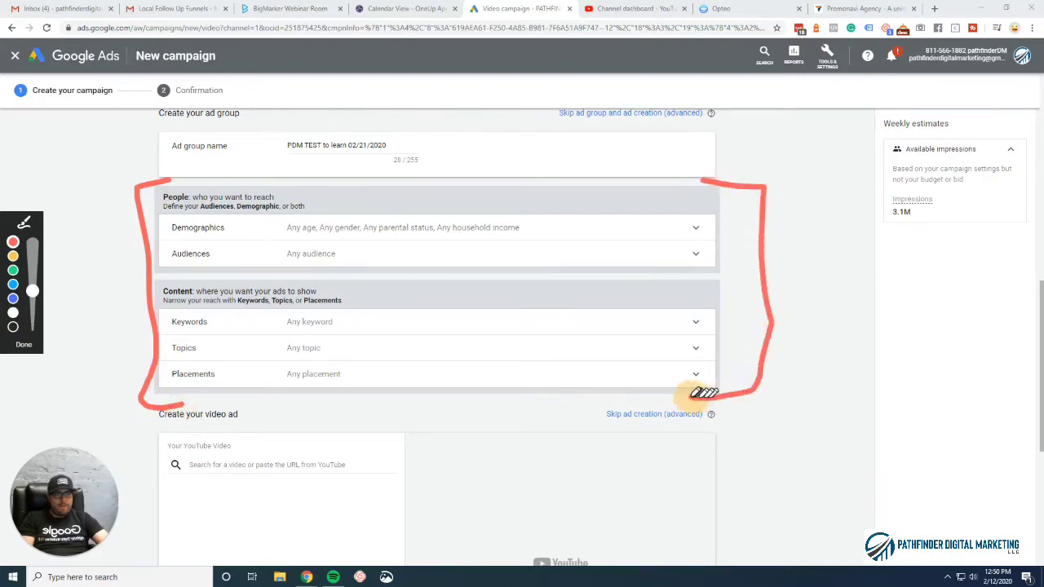
click(23, 344)
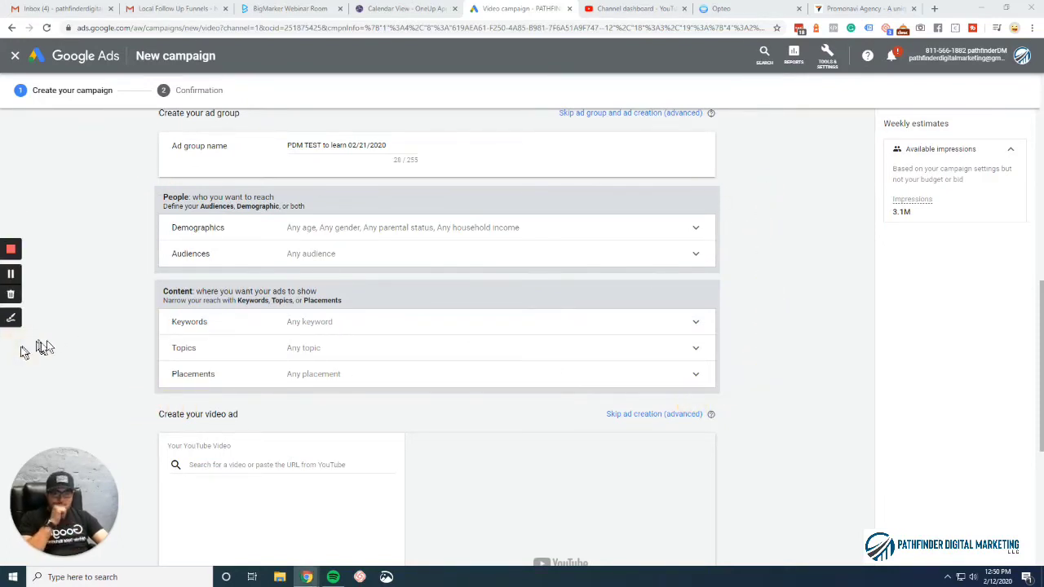
Step: Expand the demographic targeting options for the ad group
click(583, 228)
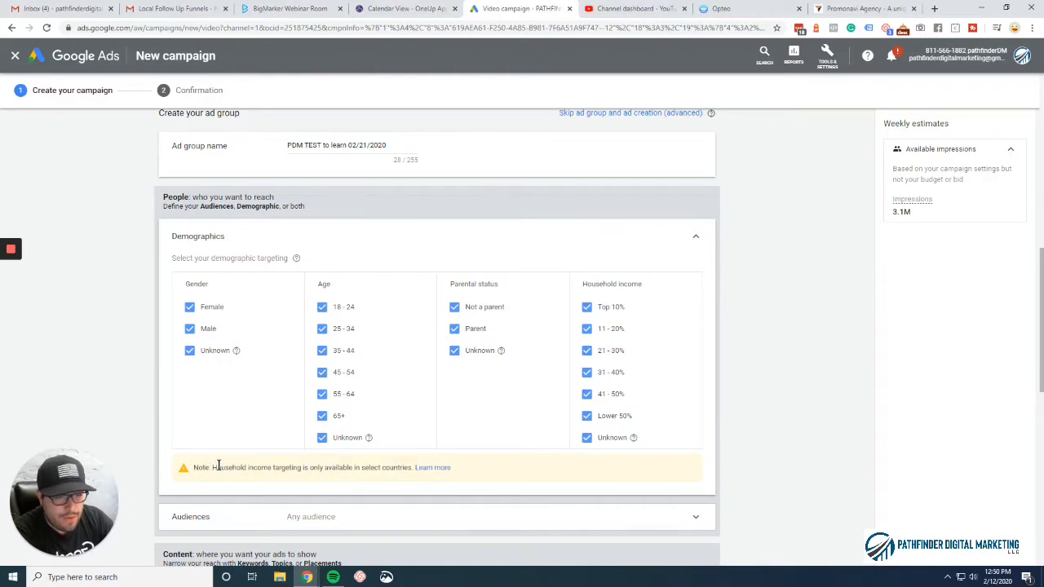
click(10, 248)
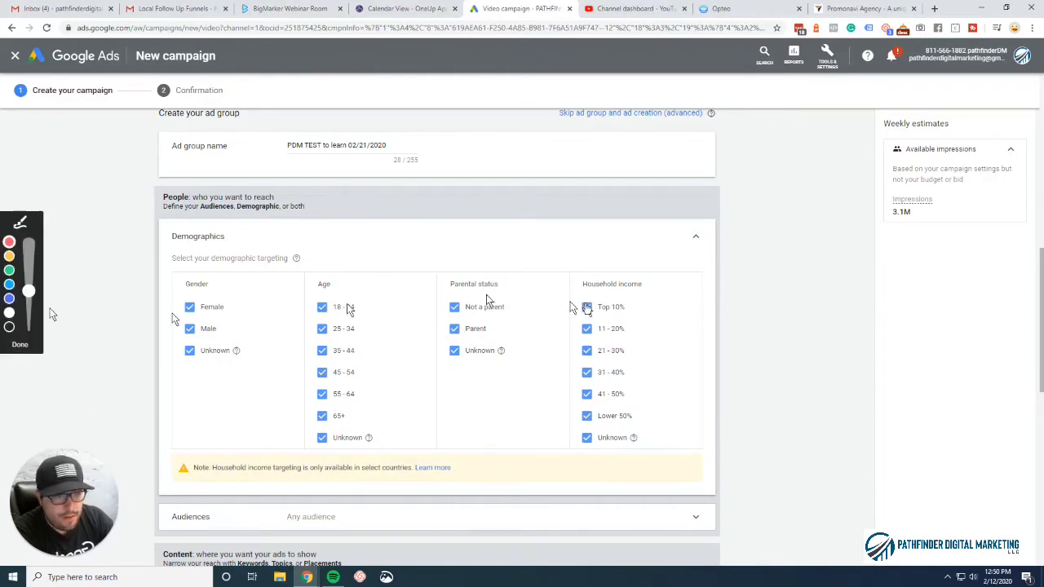
mouse_move(589, 271)
mouse_down()
mouse_move(693, 318)
mouse_move(681, 452)
mouse_move(656, 459)
mouse_up()
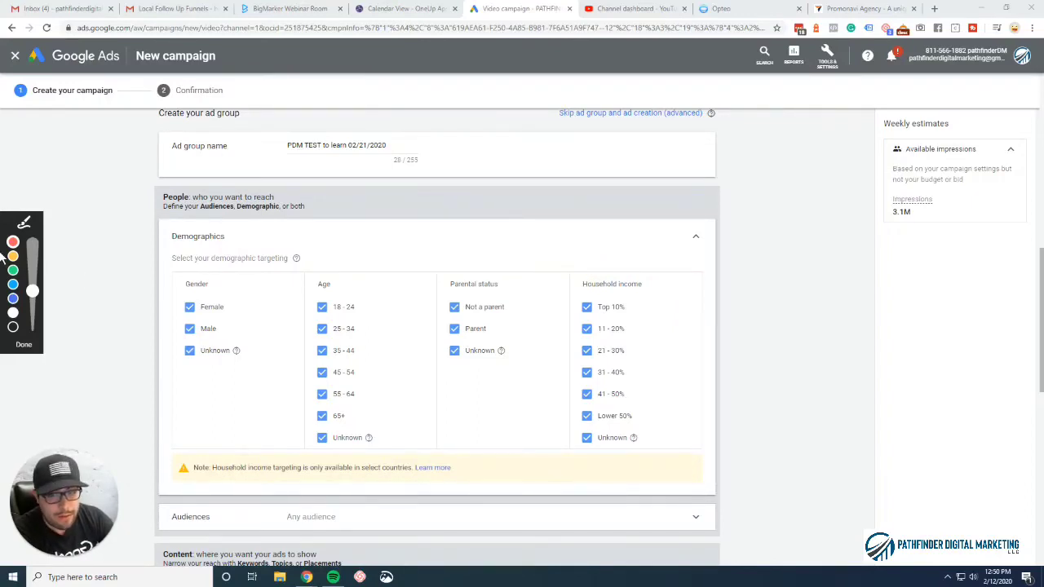
click(25, 344)
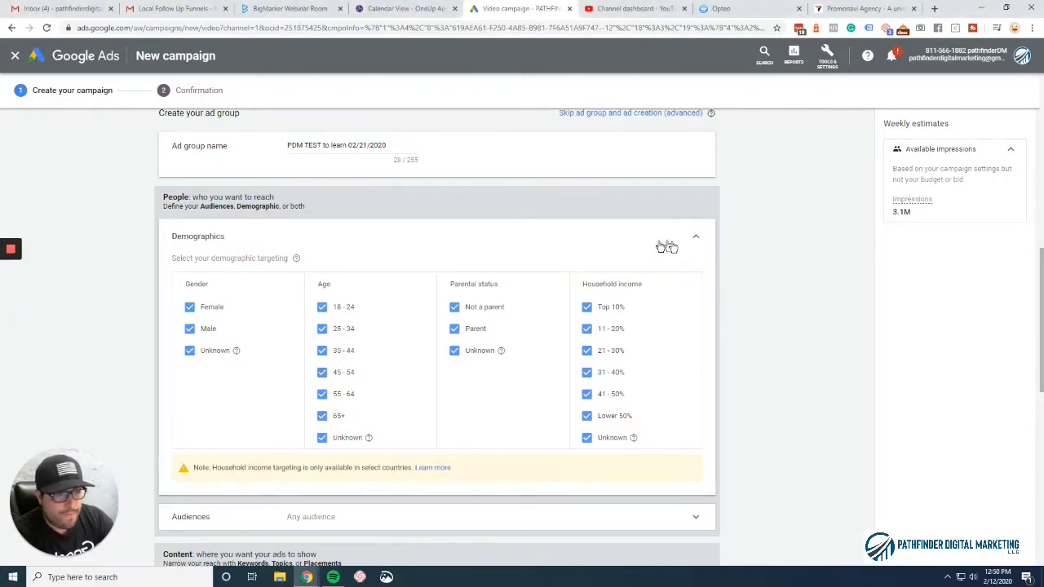
Step: Review the audience ideas based on similar advertisers, including the details of the SEO & SEM Services in-market audience
click(693, 240)
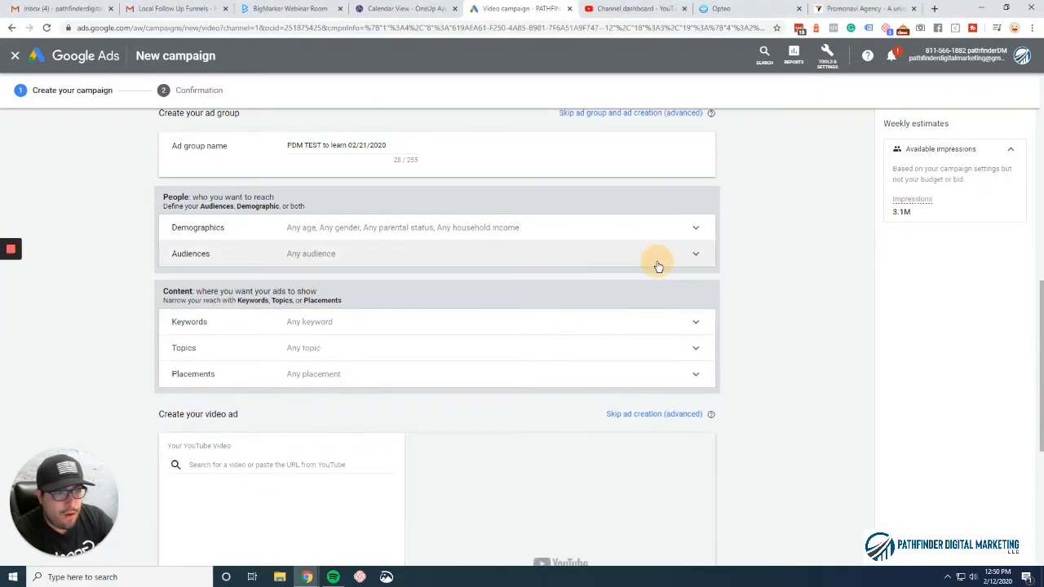
click(658, 267)
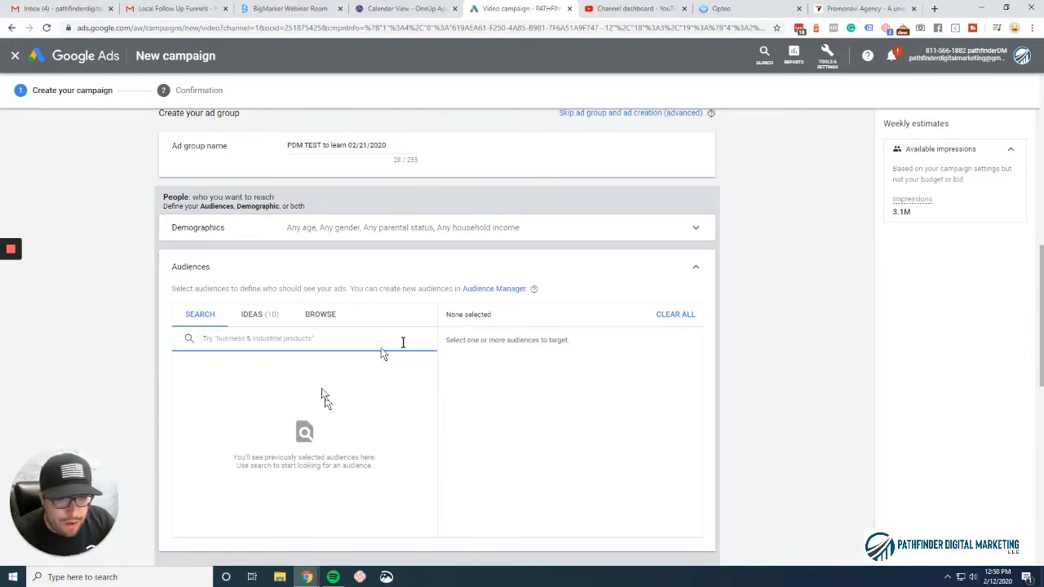
click(250, 323)
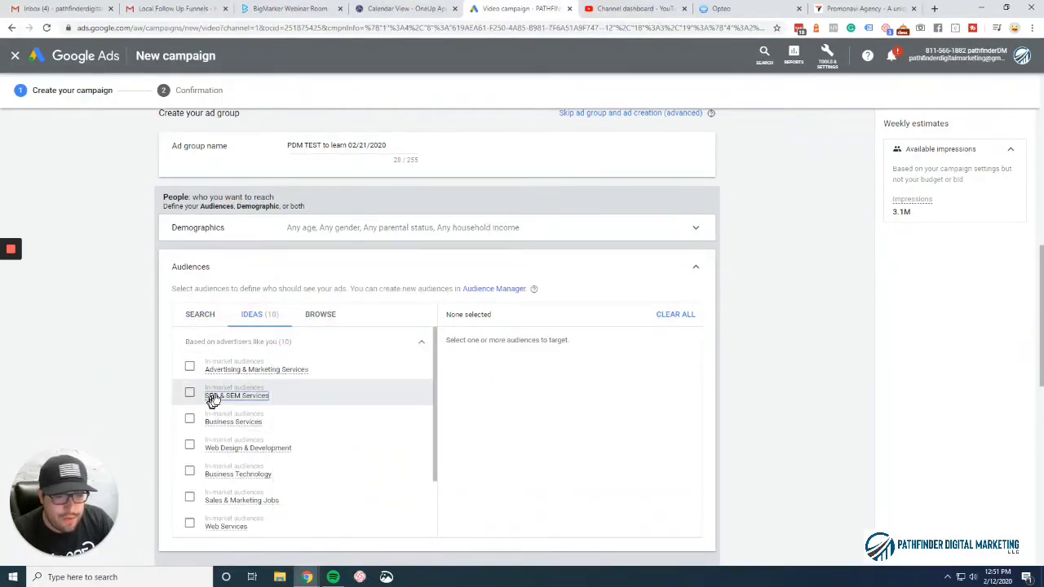
mouse_move(210, 396)
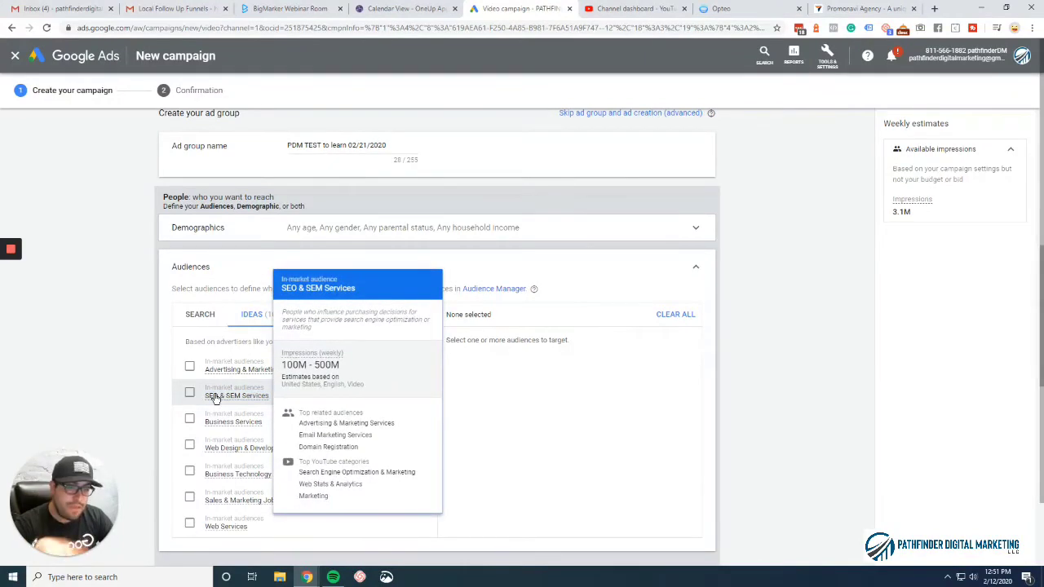
click(694, 267)
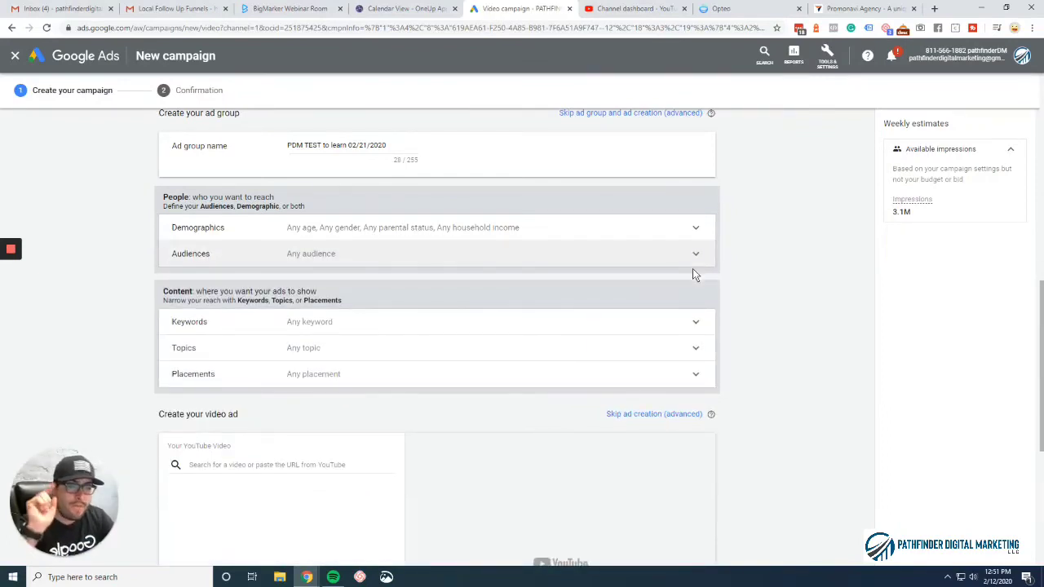
Step: Look over the ad group's keyword targeting section and recheck the demographic targeting options
click(659, 322)
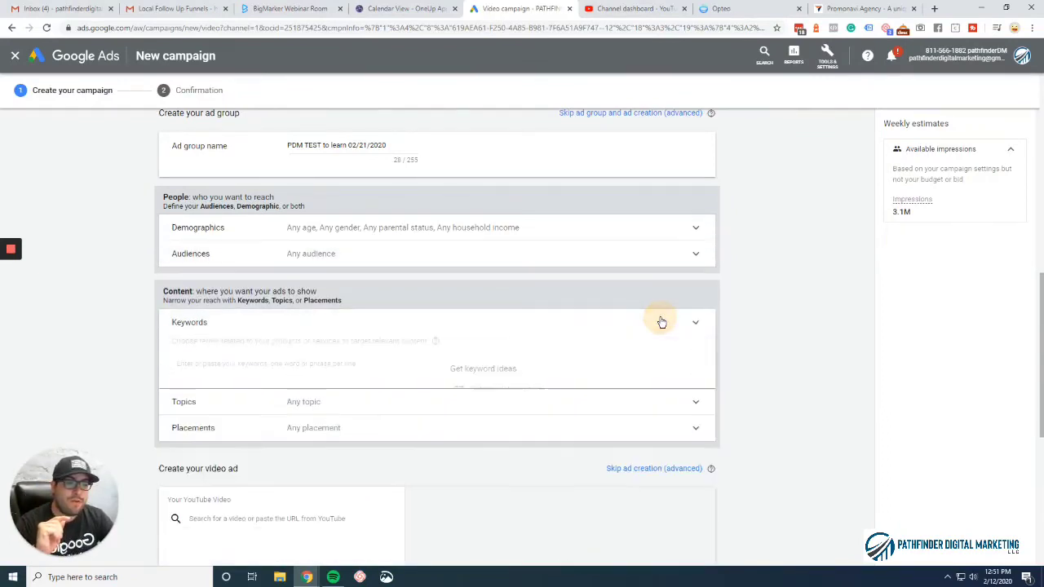
click(685, 334)
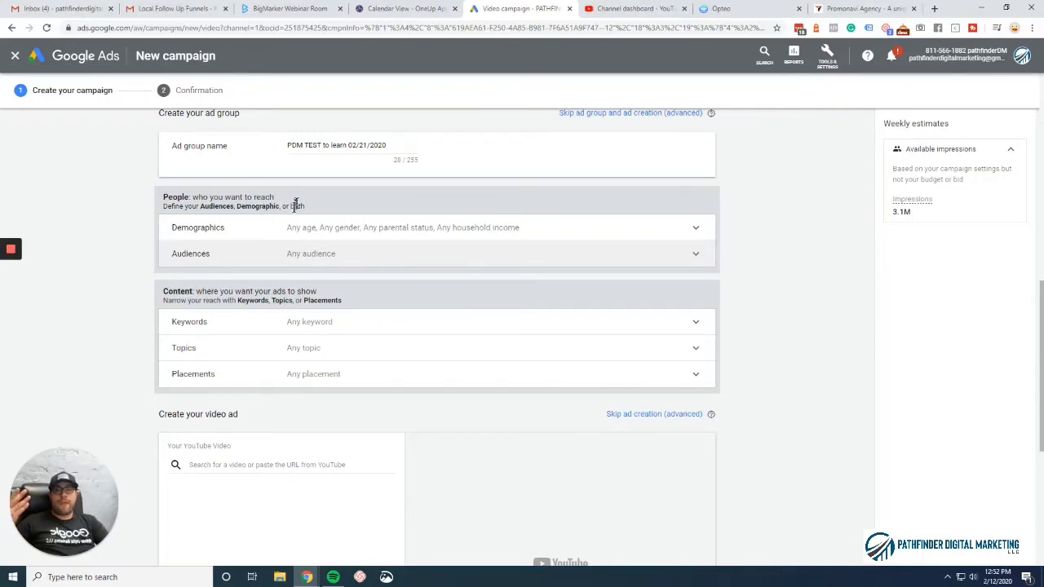
click(292, 229)
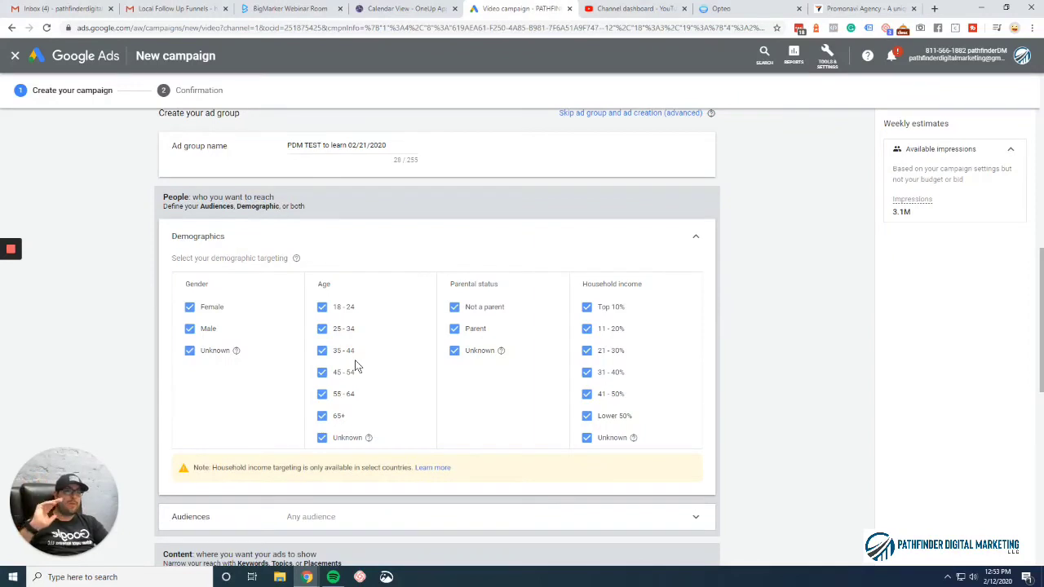
click(697, 241)
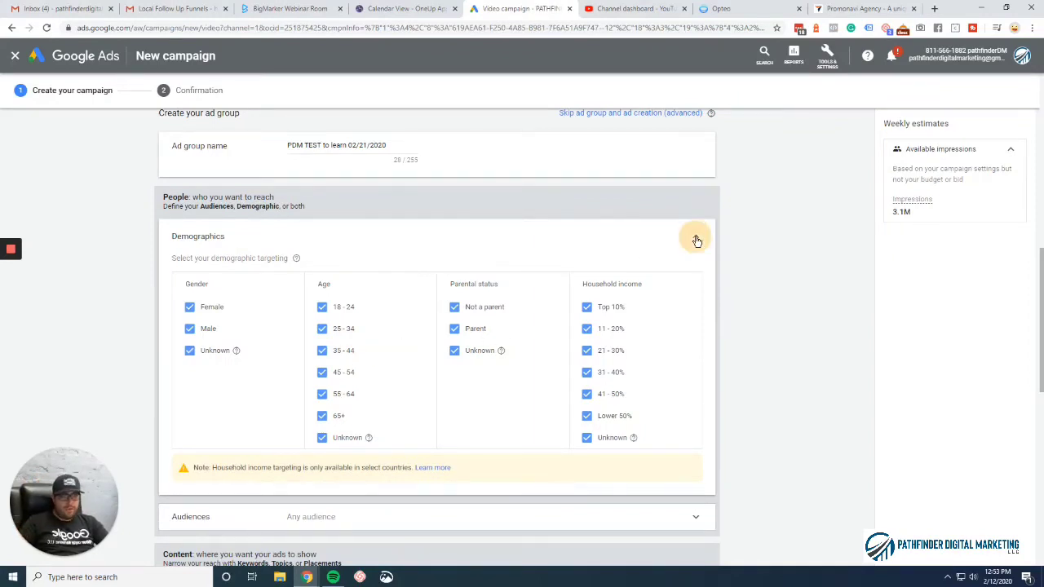
Step: Browse the ad group's detailed demographics audiences (Who they are) and examine the Marital Status options
click(696, 257)
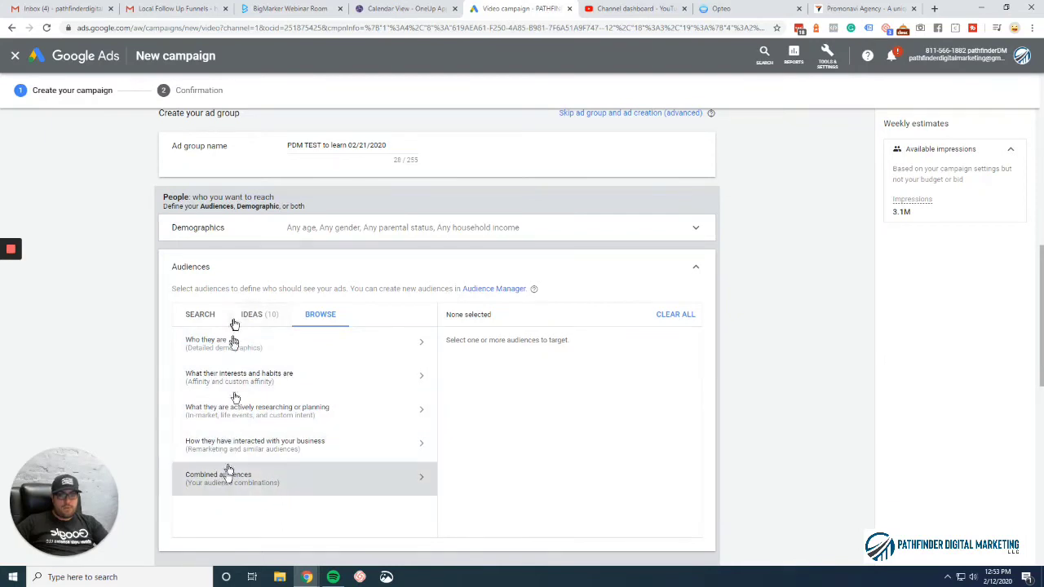
click(200, 316)
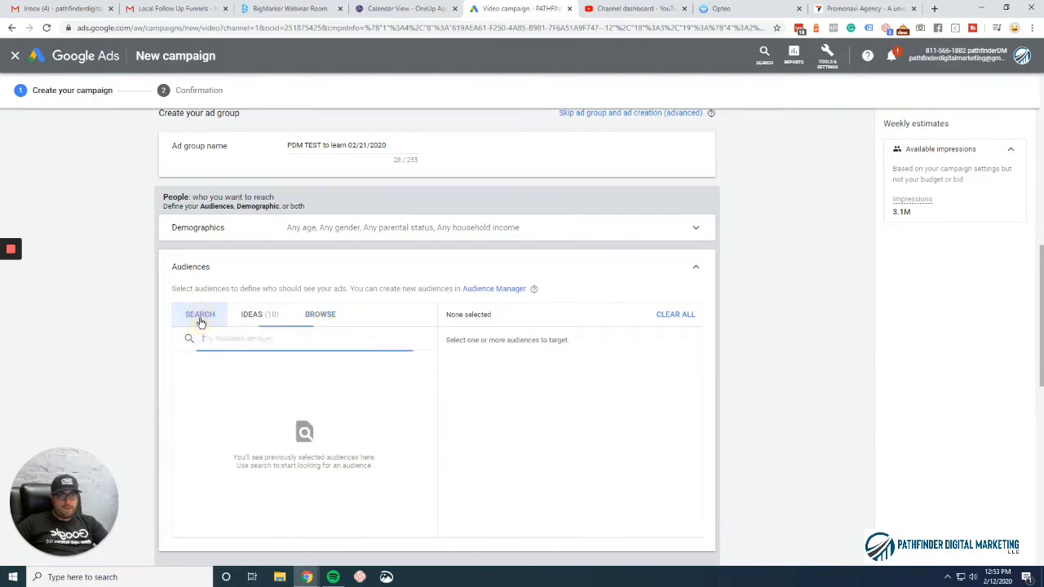
click(318, 317)
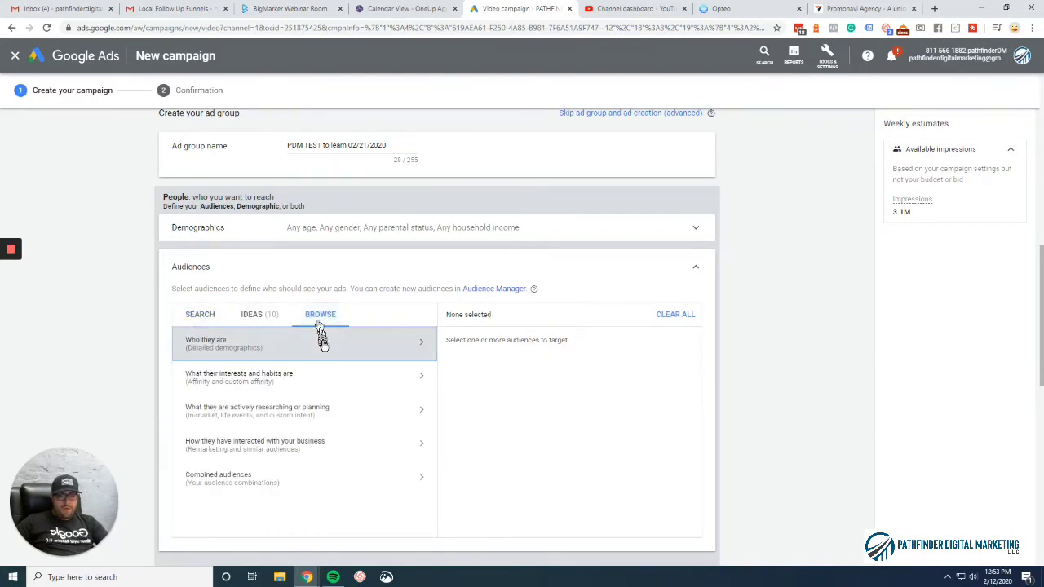
click(325, 347)
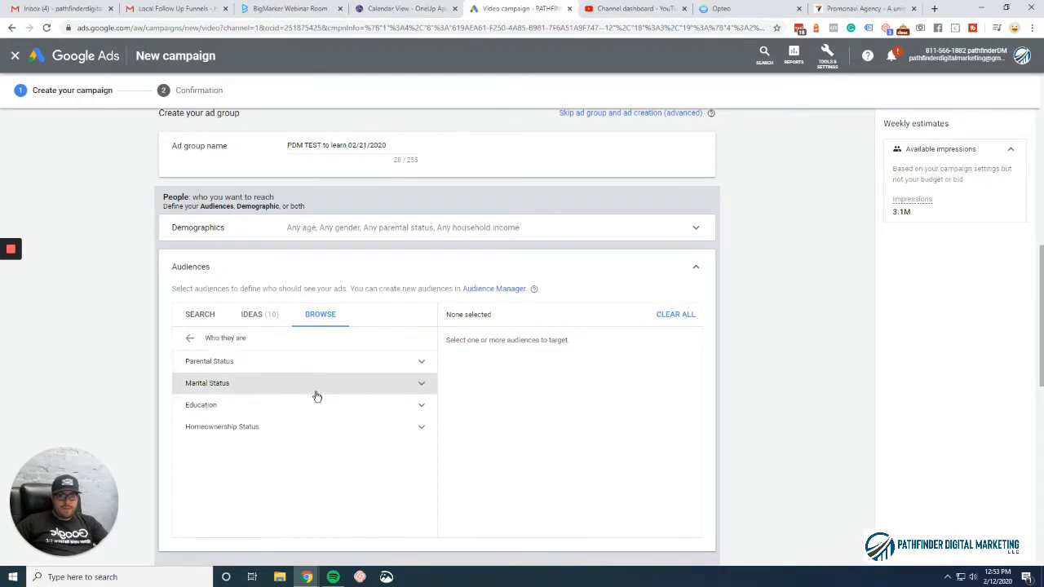
click(363, 385)
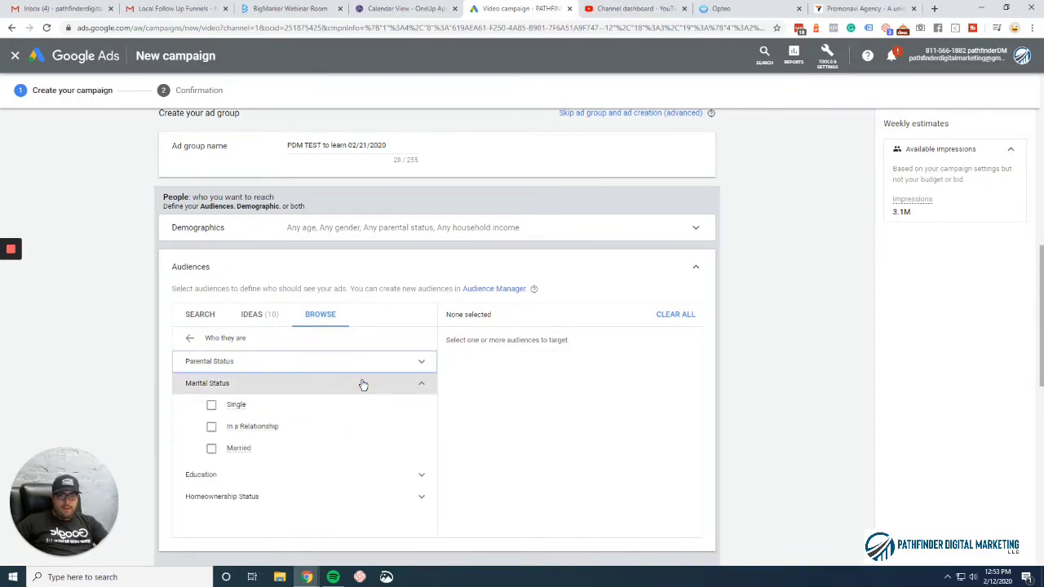
click(363, 385)
Step: Try out the Parents of Infants (0-1 years) audience under Parental Status and deselect it
click(368, 370)
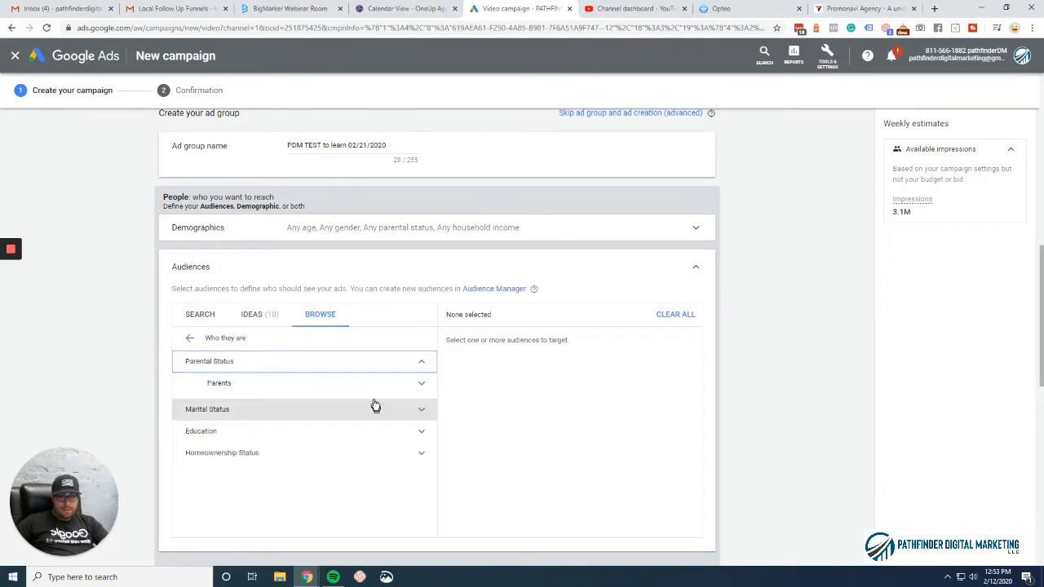
click(380, 387)
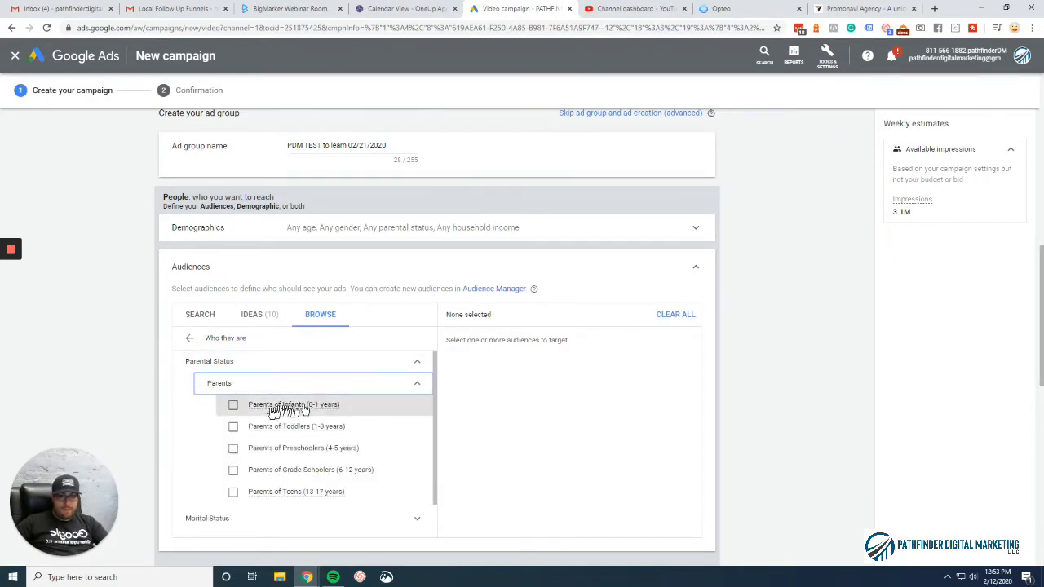
click(235, 405)
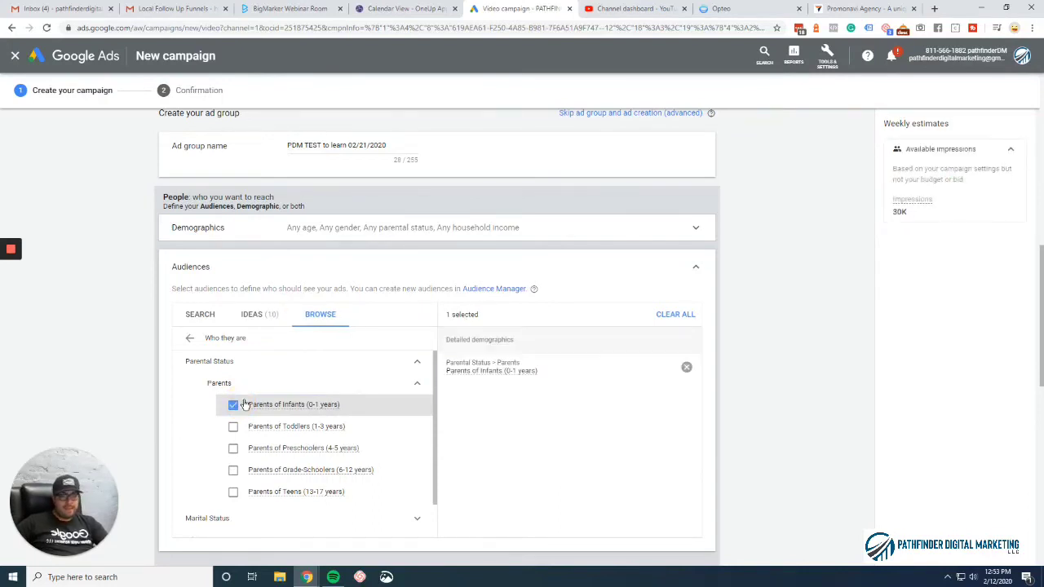
click(235, 404)
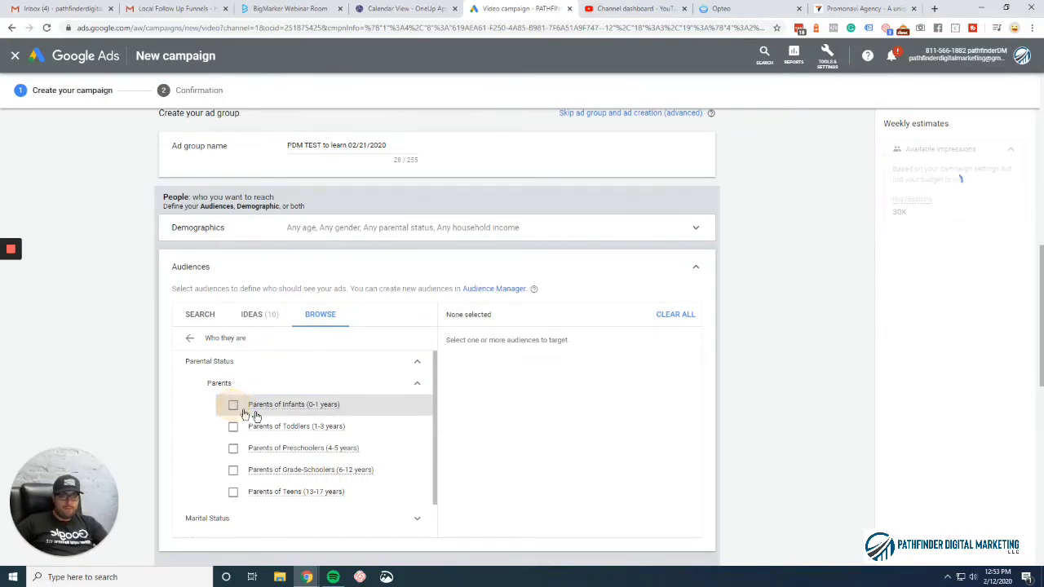
click(409, 388)
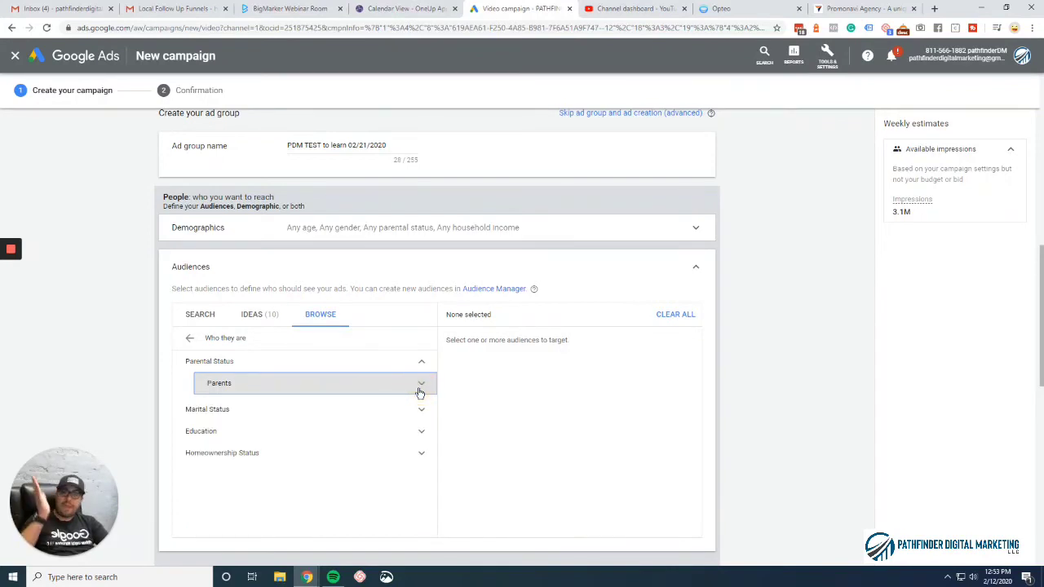
Step: Examine the Marital Status and Education audience options within the detailed demographics
click(409, 404)
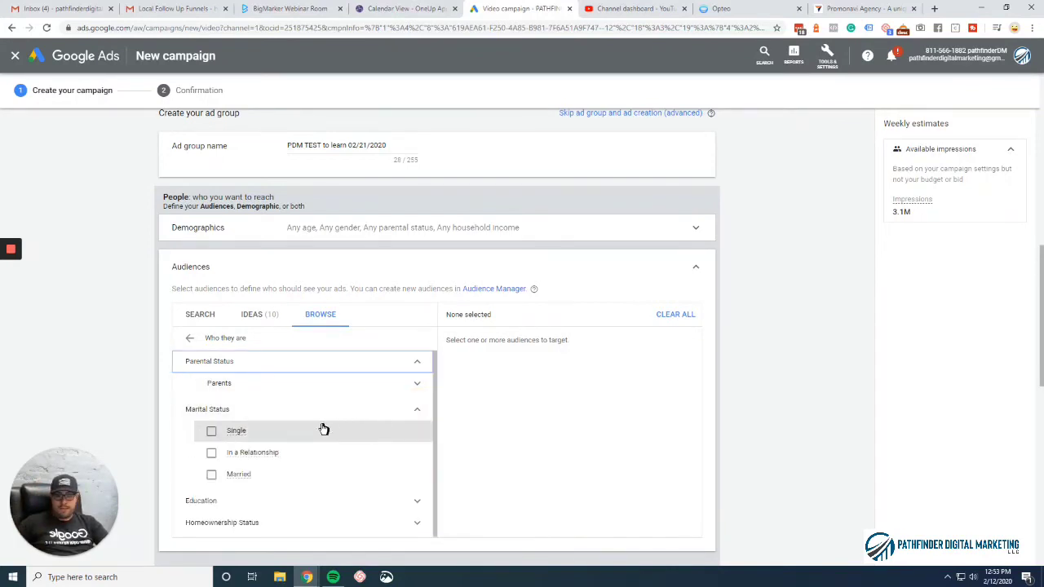
click(417, 411)
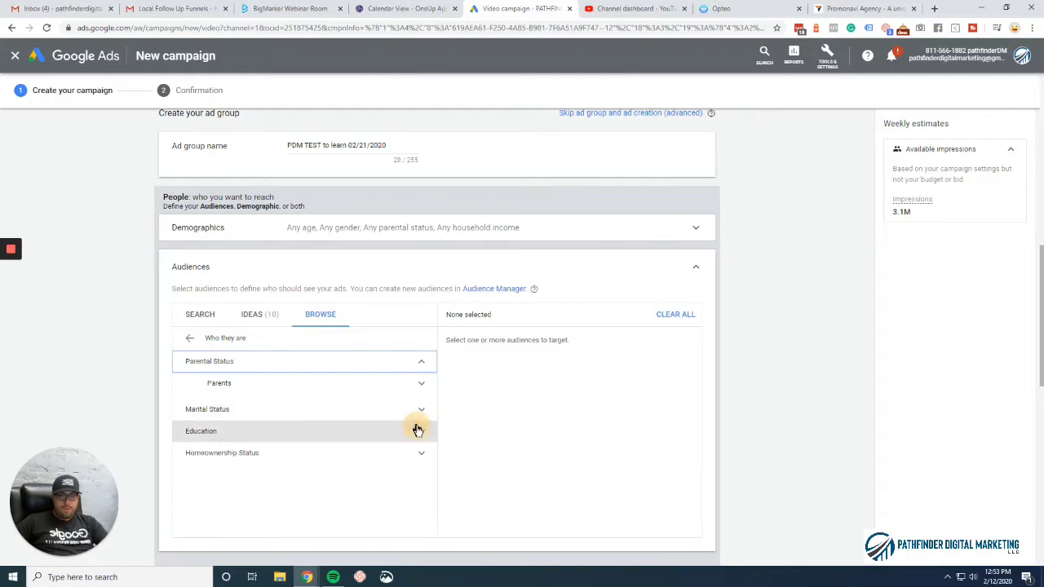
click(416, 430)
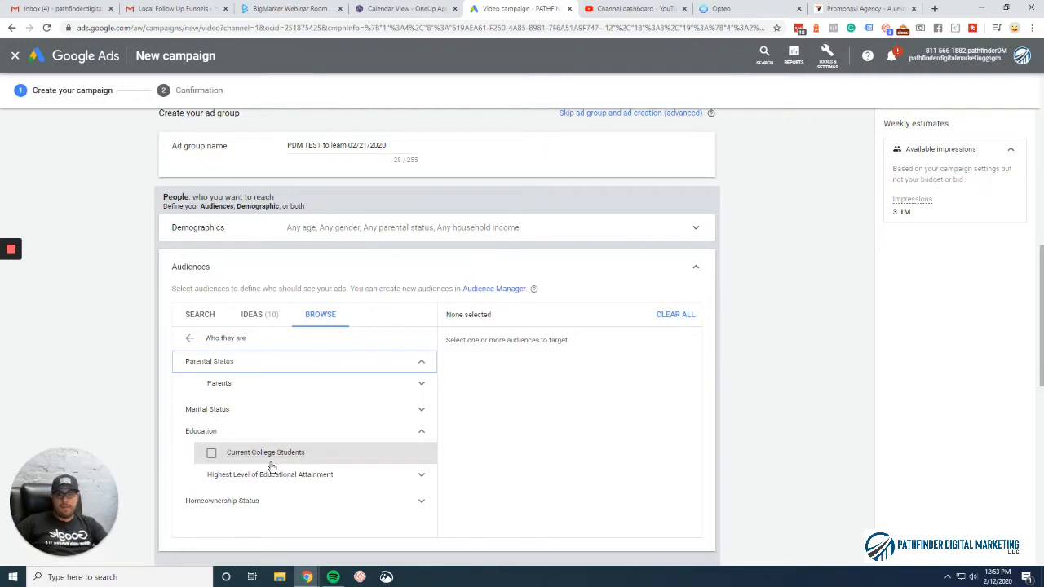
click(414, 434)
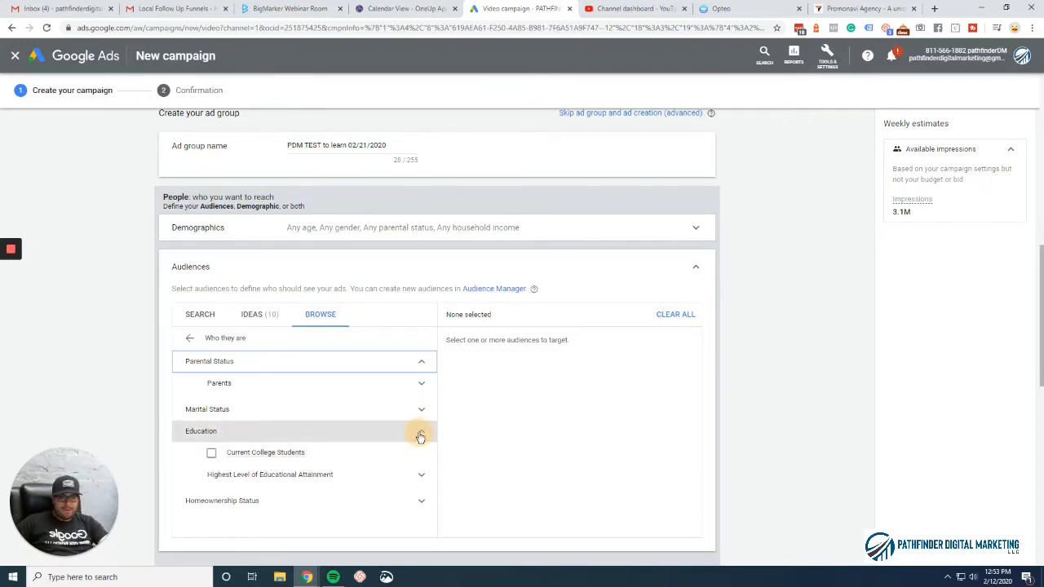
Step: Try out the Renters audience under Homeownership Status and deselect it
click(420, 453)
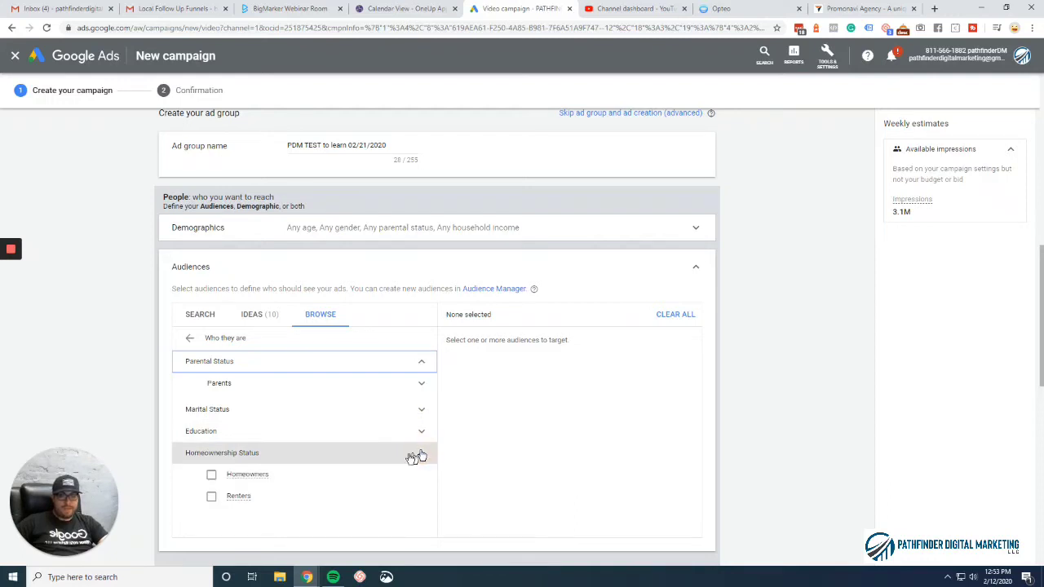
click(221, 500)
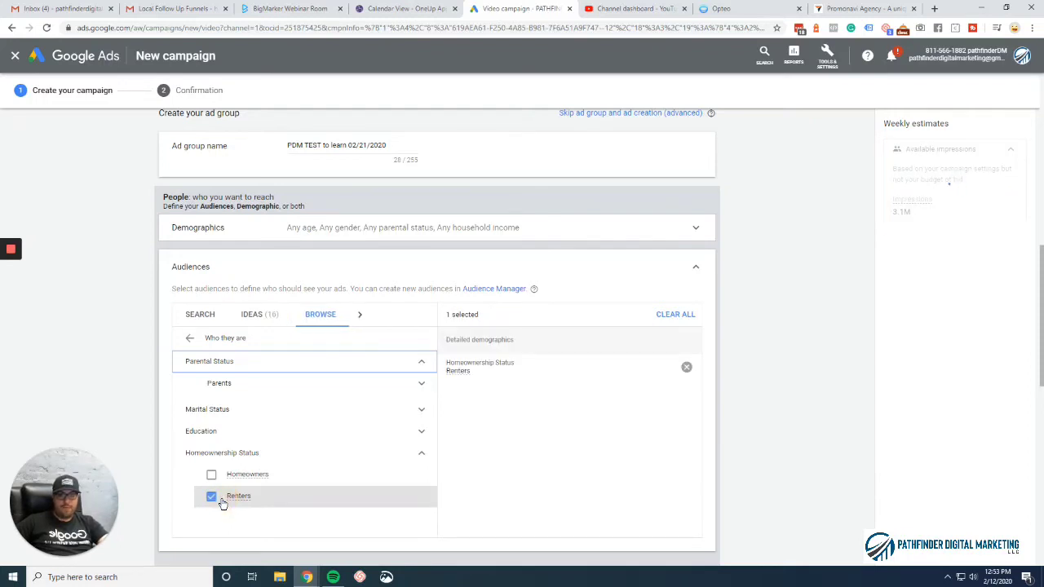
click(218, 499)
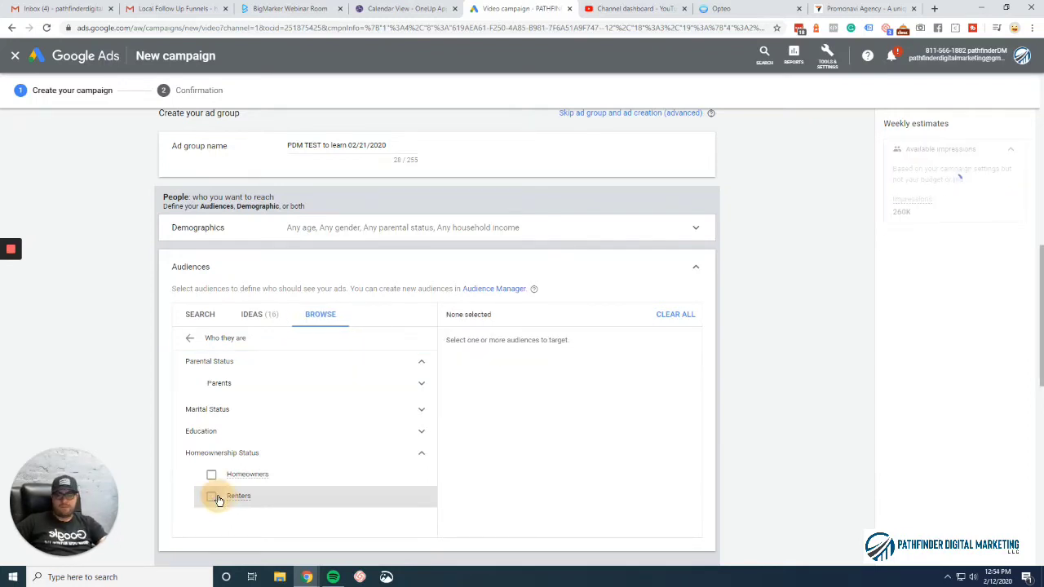
click(421, 455)
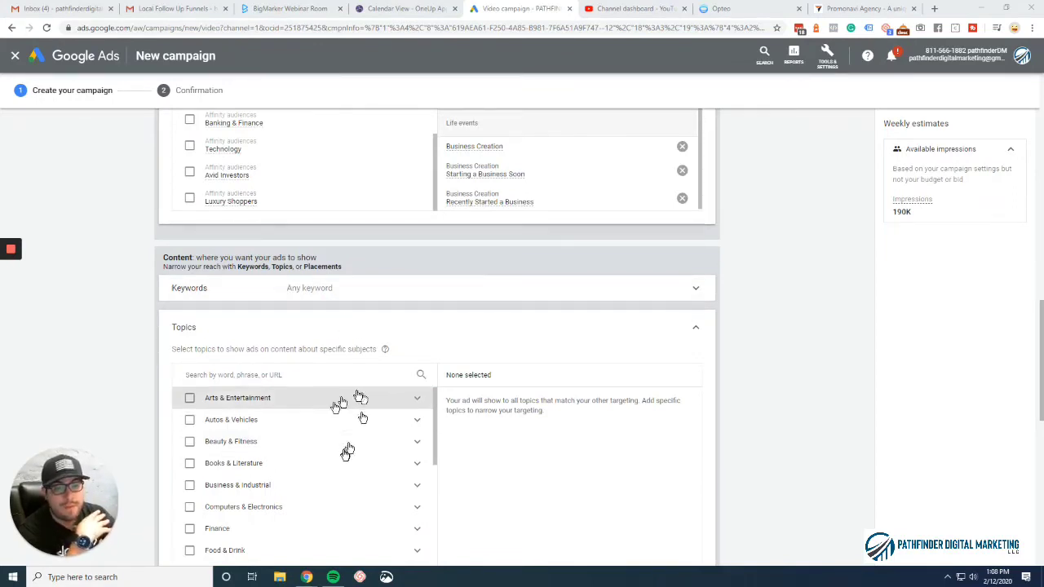
Step: Examine the Finance topics available for content targeting, including the subtopics of Accounting & Auditing
scroll(563, 364, down, 2)
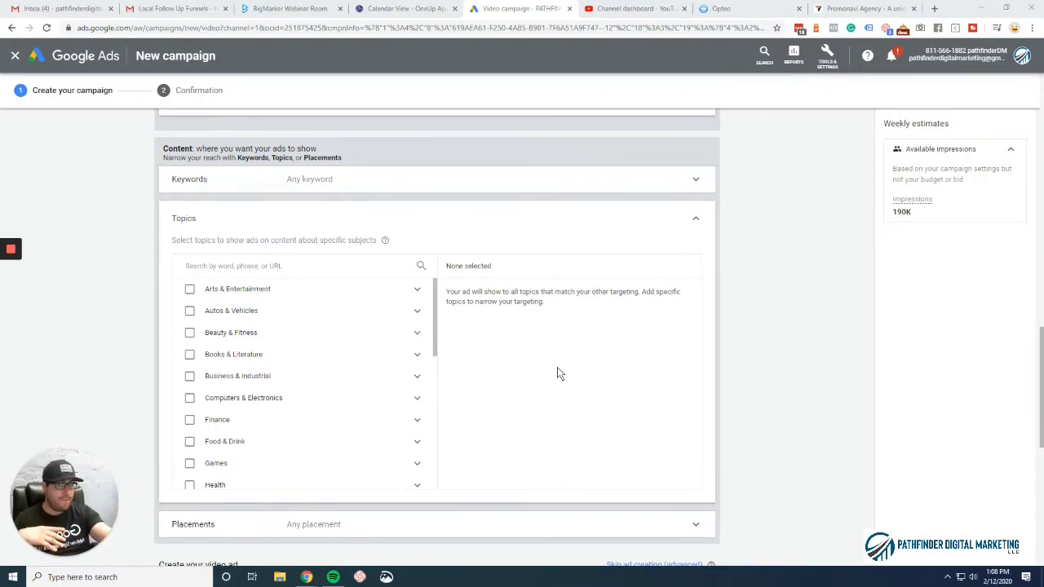
scroll(557, 373, up, 1)
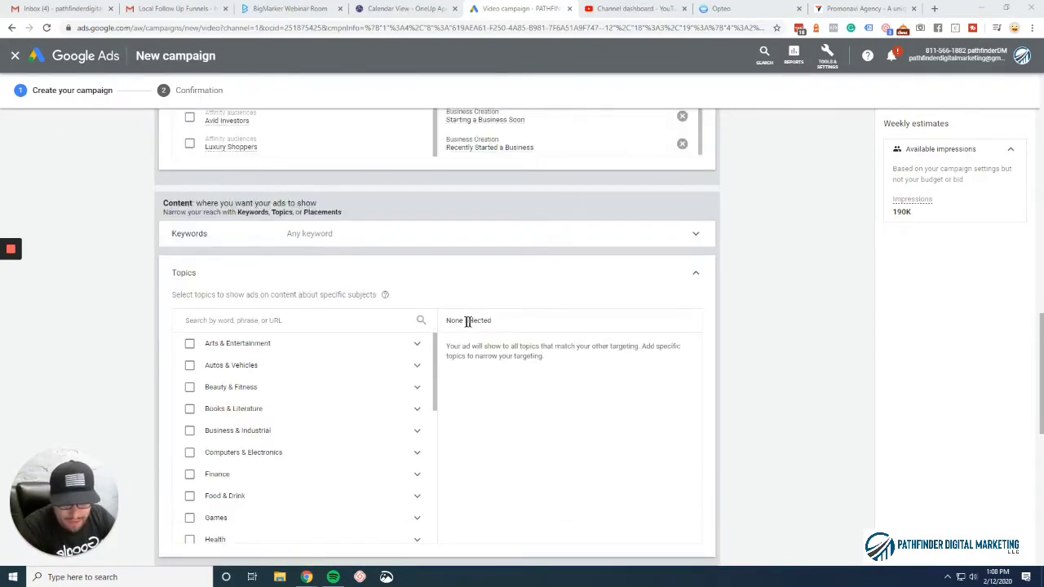
scroll(353, 404, down, 2)
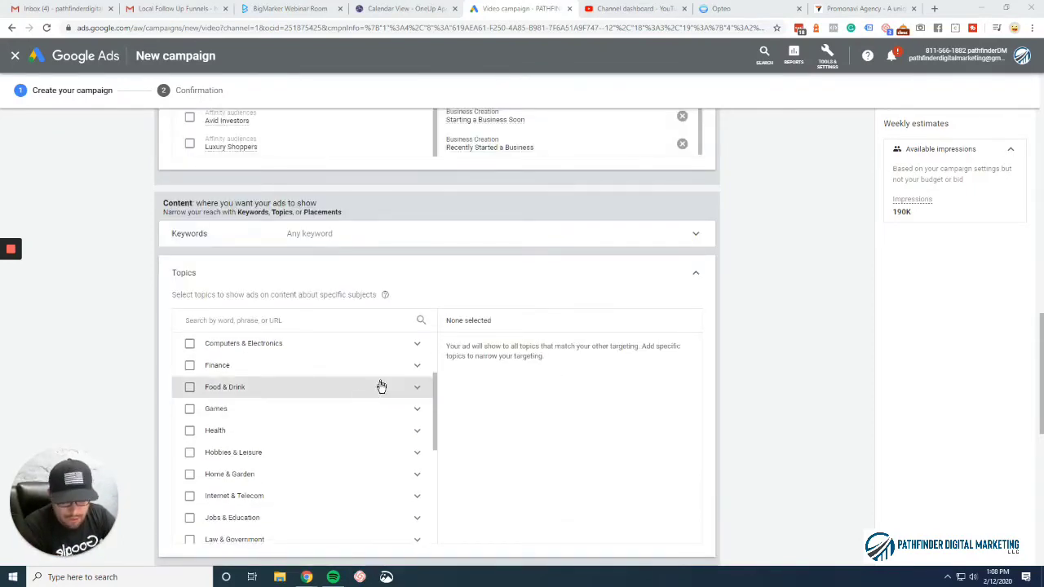
click(417, 366)
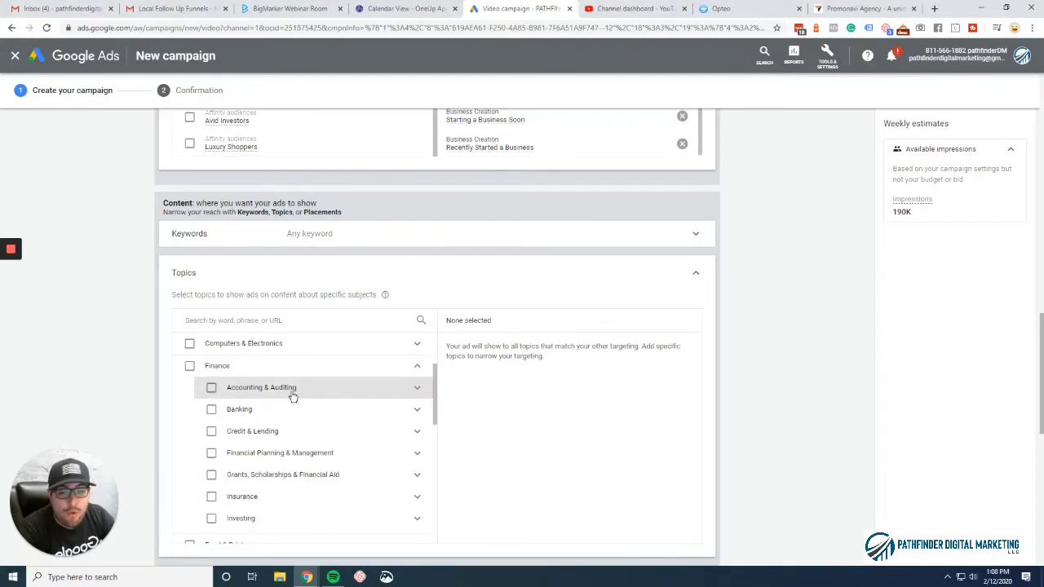
click(418, 392)
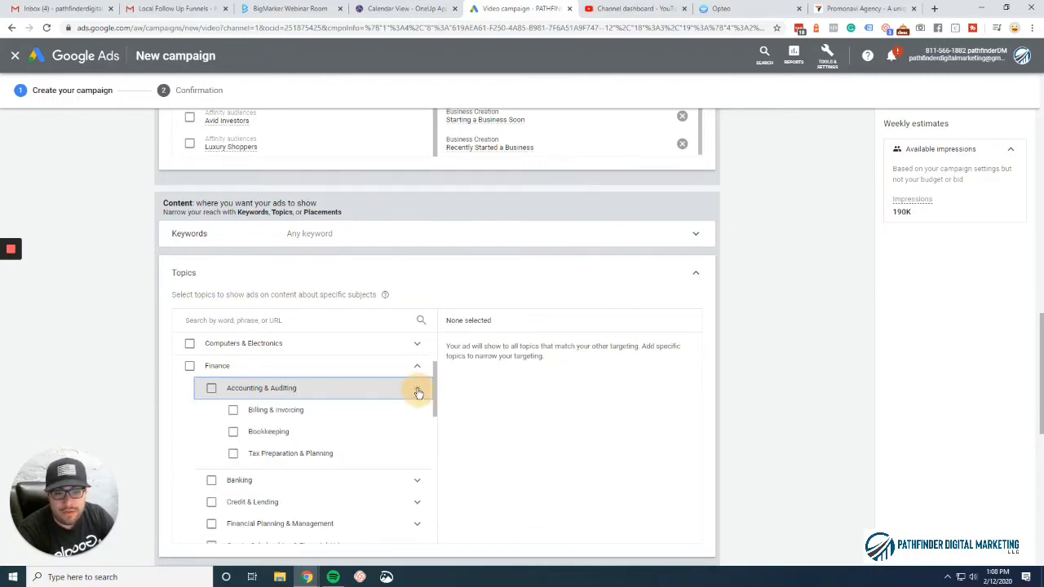
Step: Add the Bookkeeping topic under Finance > Accounting & Auditing to the content targeting and review the selected audiences
click(280, 441)
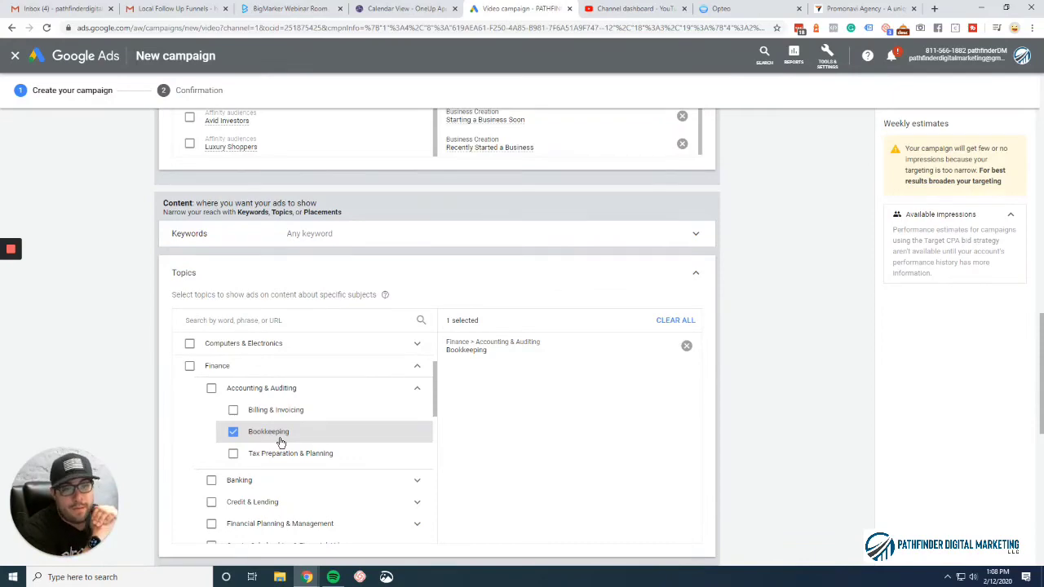
scroll(280, 441, up, 3)
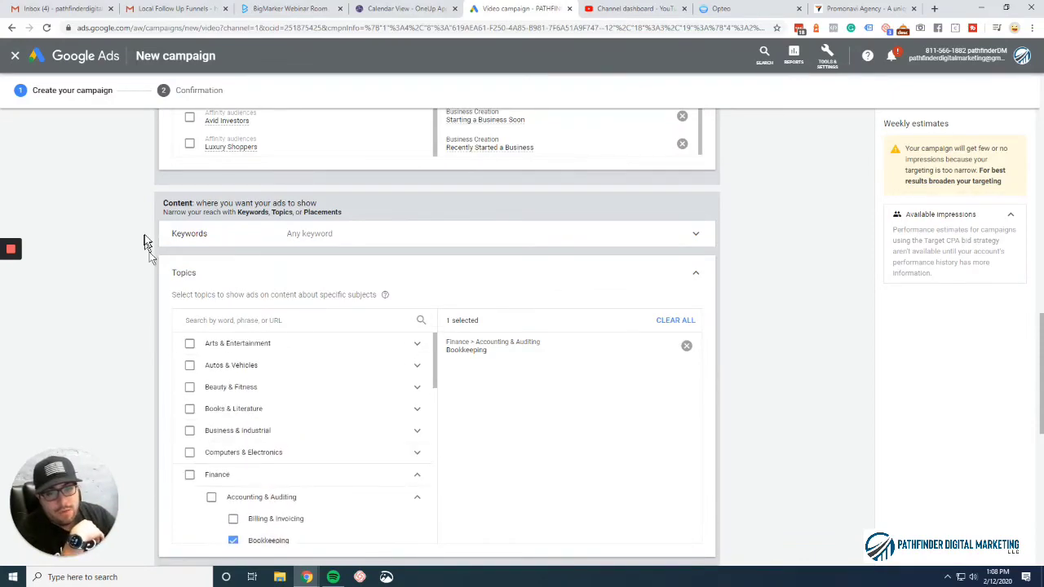
scroll(141, 265, up, 2)
scroll(52, 352, up, 5)
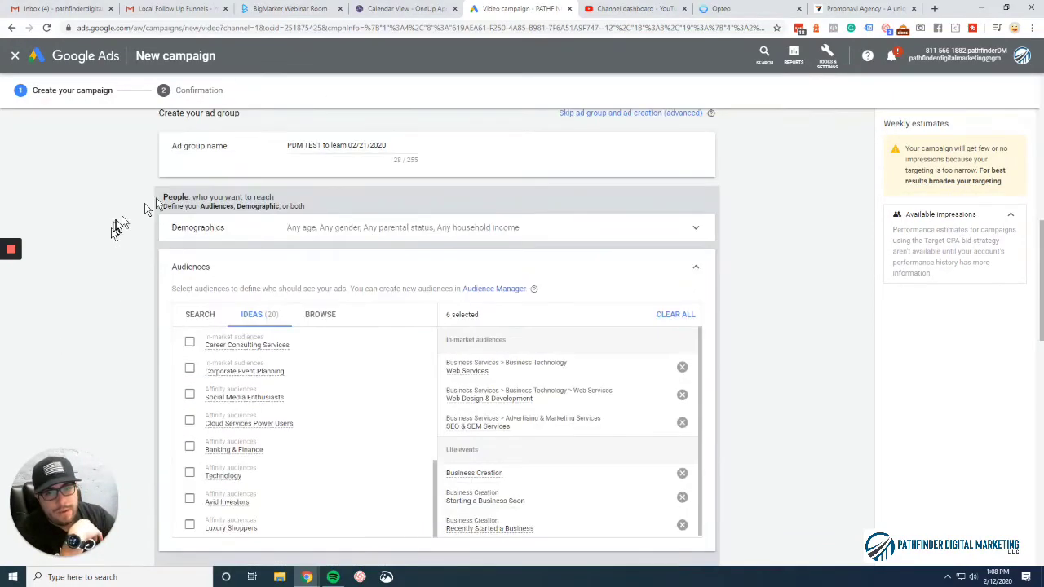
Step: Open the keyword targeting and get keyword ideas for the product or service "ppc advertising"
scroll(123, 228, down, 5)
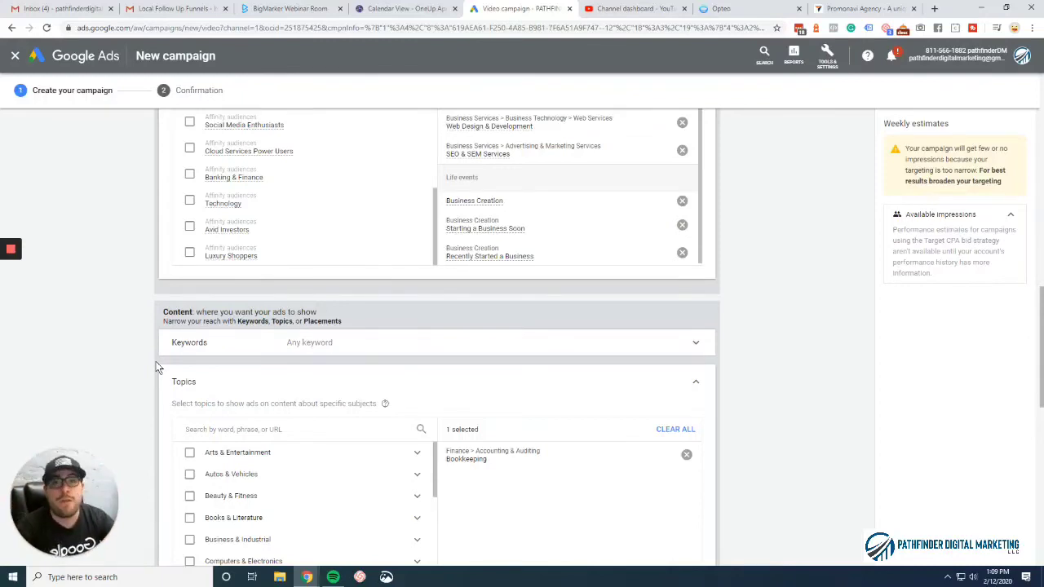
click(11, 276)
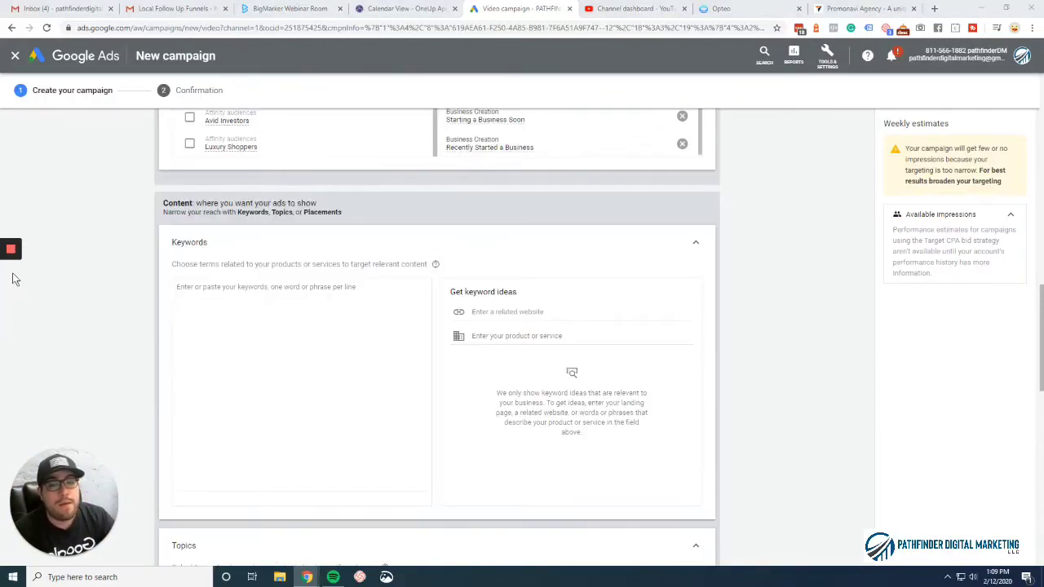
click(580, 334)
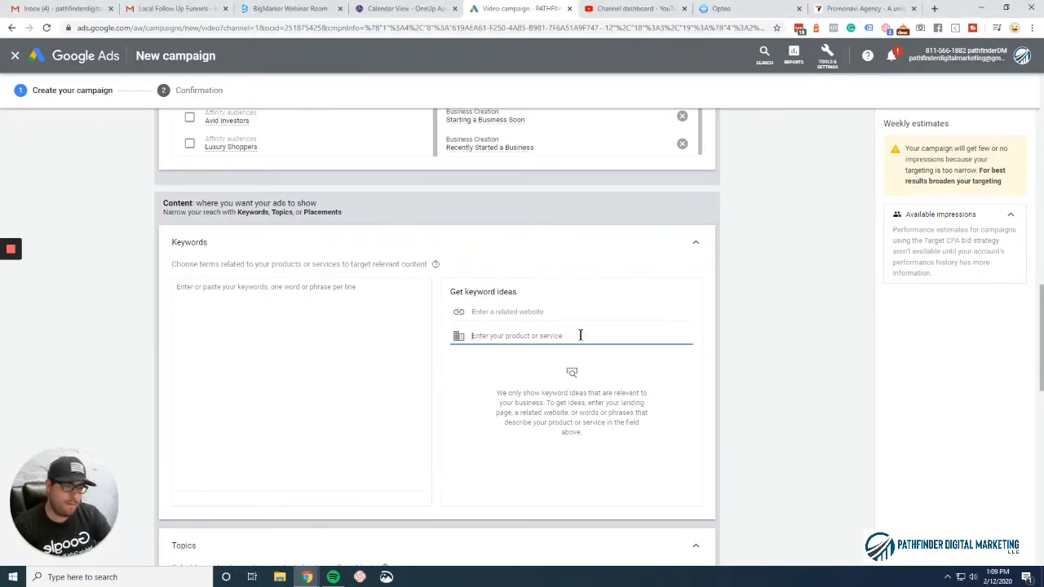
text(ppc advertisin)
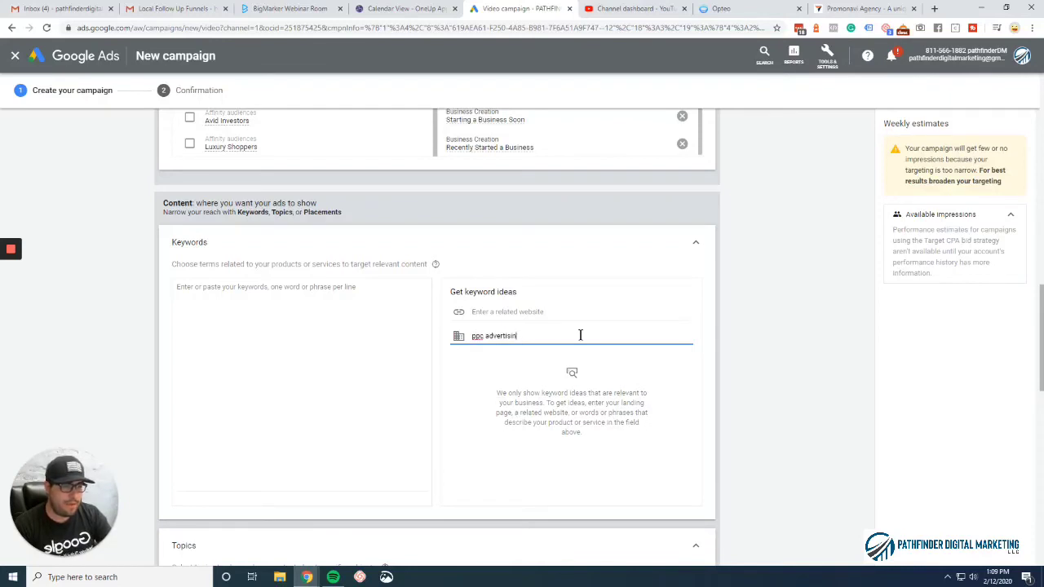
text(g)
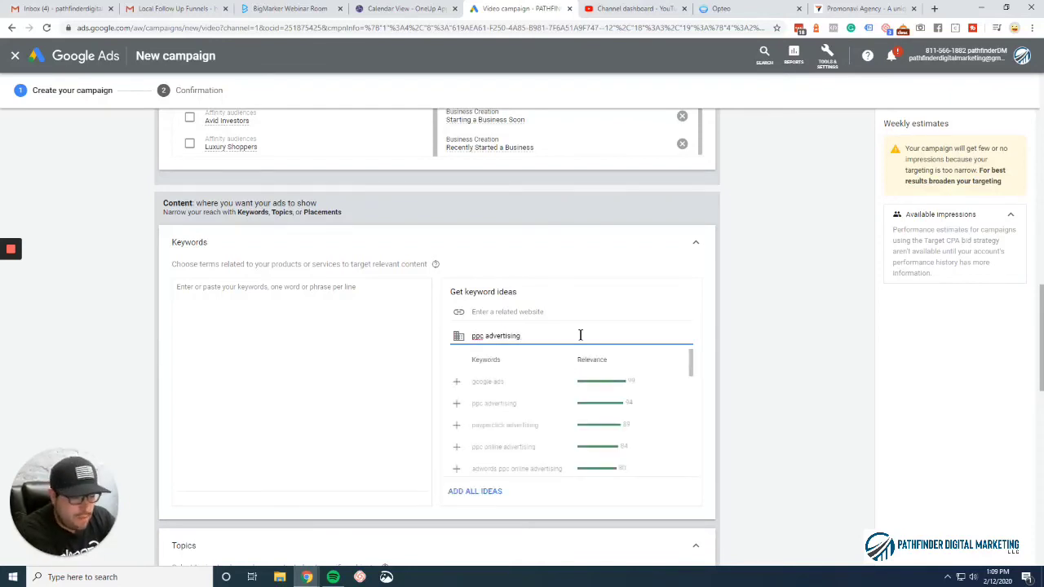
Step: Add the suggested keywords google ads, ppc advertising, ppc online advertising, payperclick advertising, ads and ppc ads
click(534, 382)
click(532, 382)
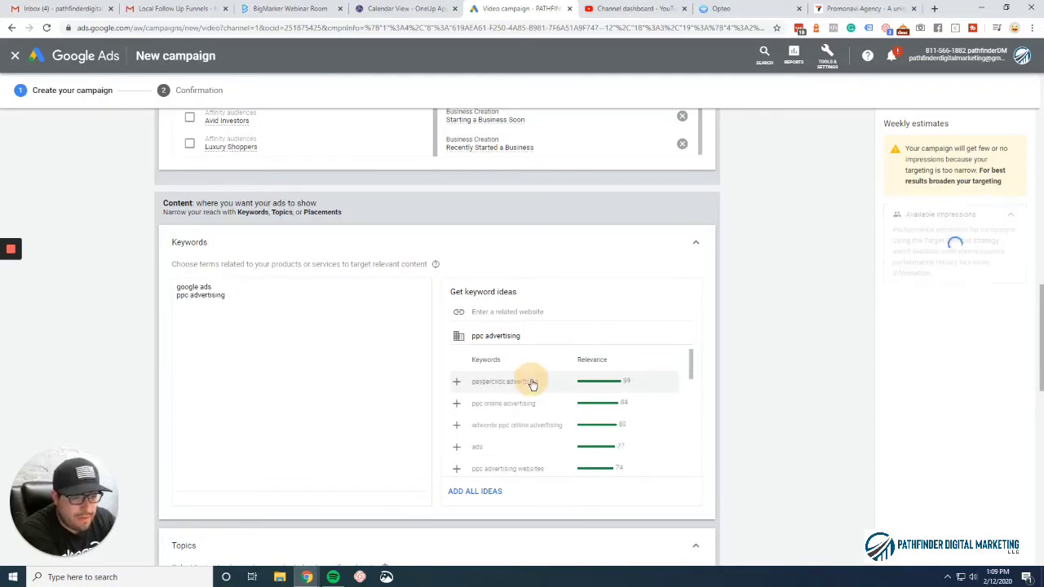
click(527, 403)
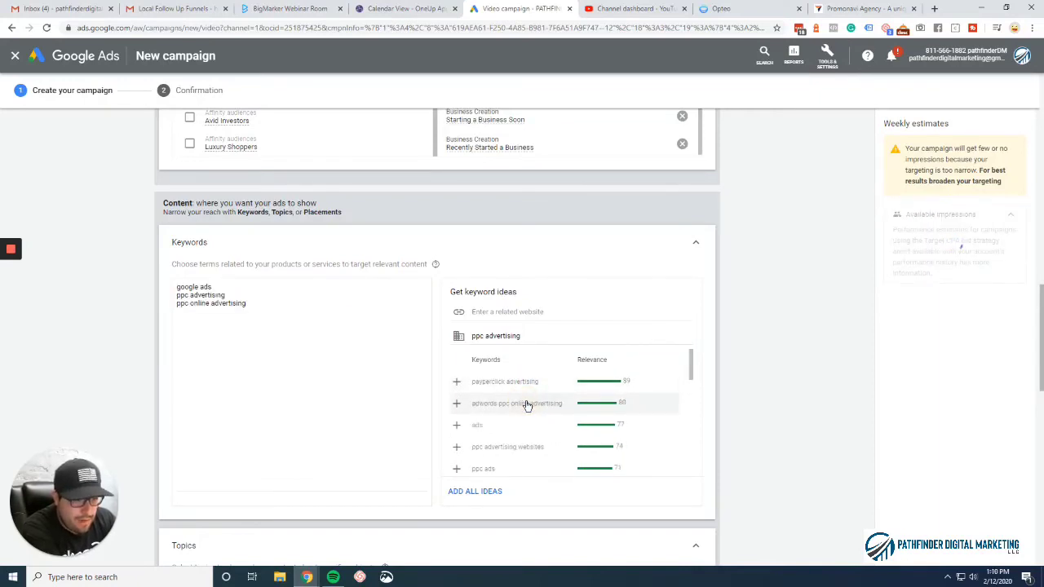
click(519, 382)
click(517, 403)
click(517, 425)
scroll(517, 426, down, 2)
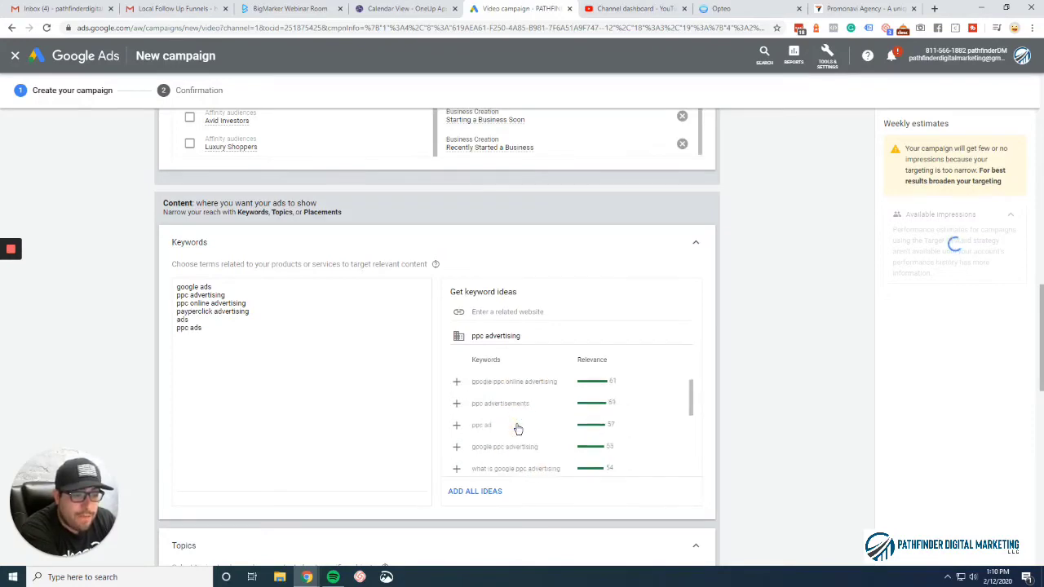
Step: Add all remaining keyword ideas to the keyword list and review the full list
click(492, 491)
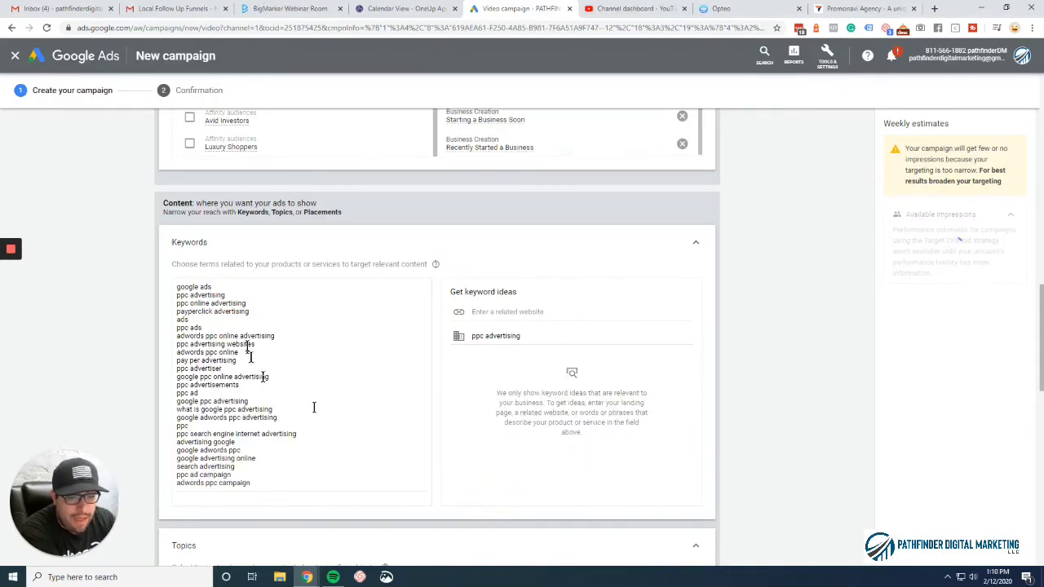
scroll(314, 407, down, 5)
scroll(233, 343, up, 3)
drag(211, 341, 244, 375)
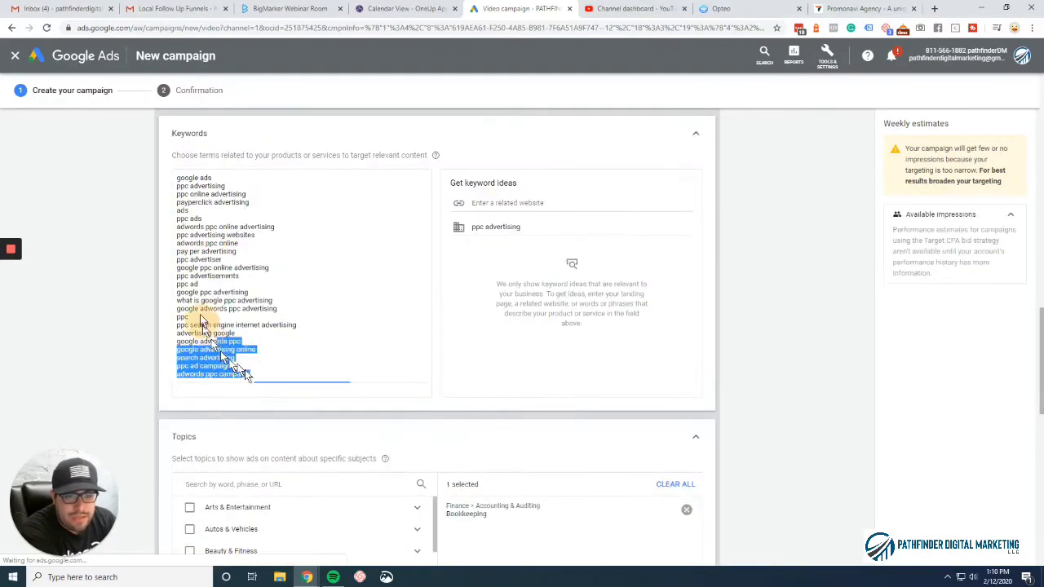
drag(201, 322, 174, 172)
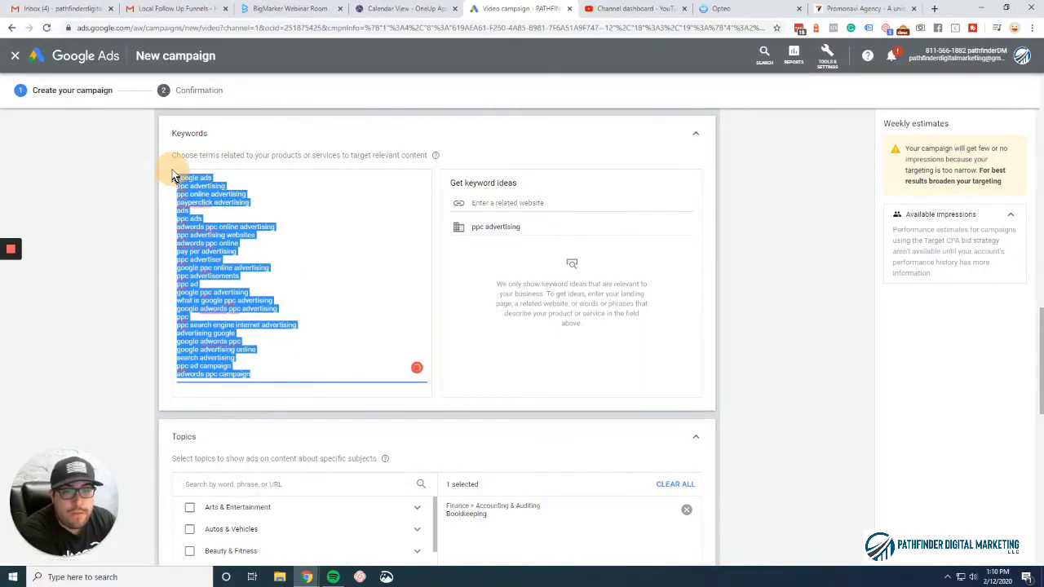
click(254, 199)
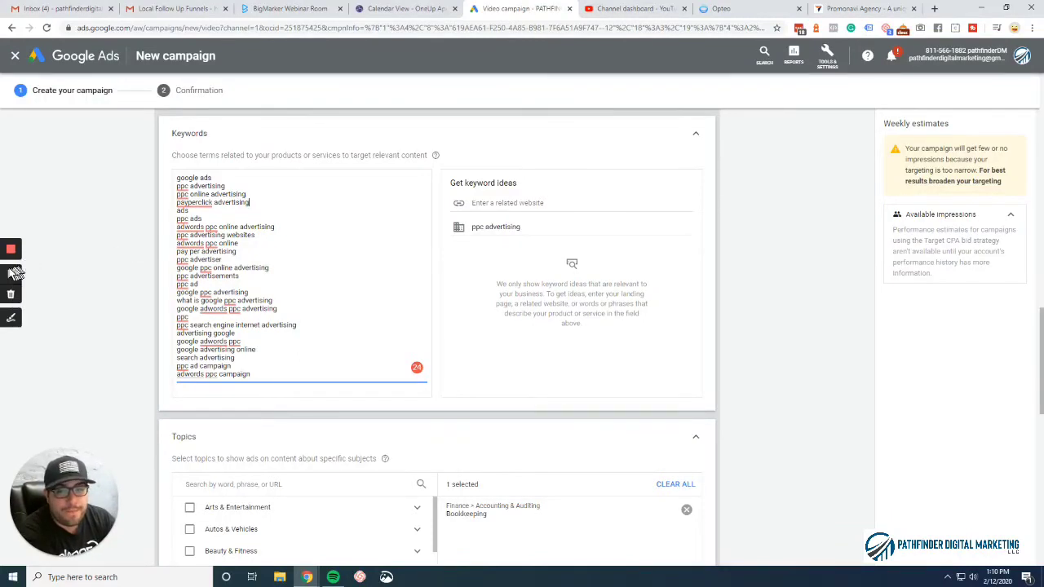
click(7, 275)
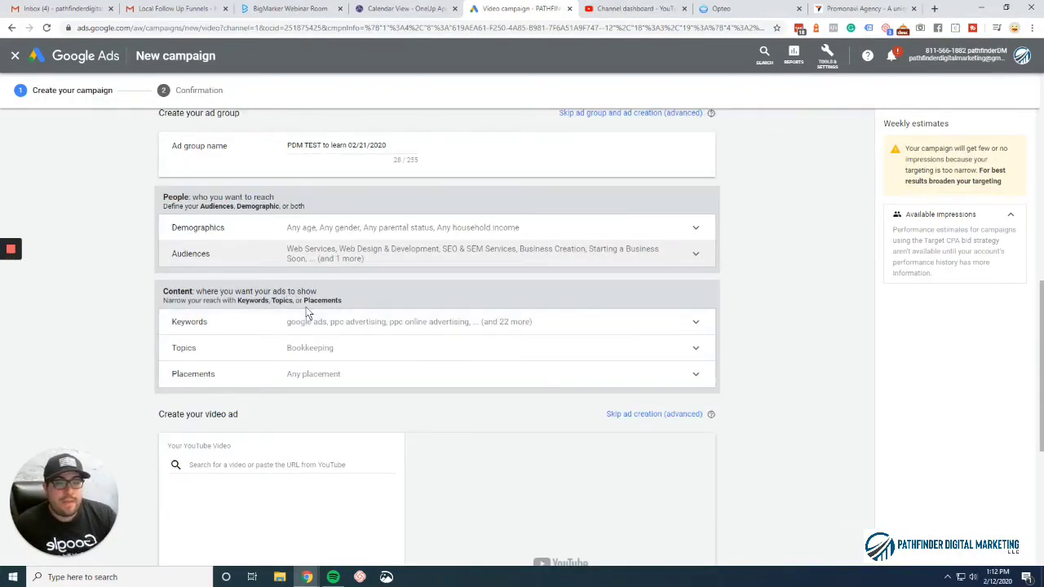
Step: Open the placement targeting and search the YouTube channels for "ppc", looking through the suggested channels
click(573, 383)
scroll(510, 347, down, 2)
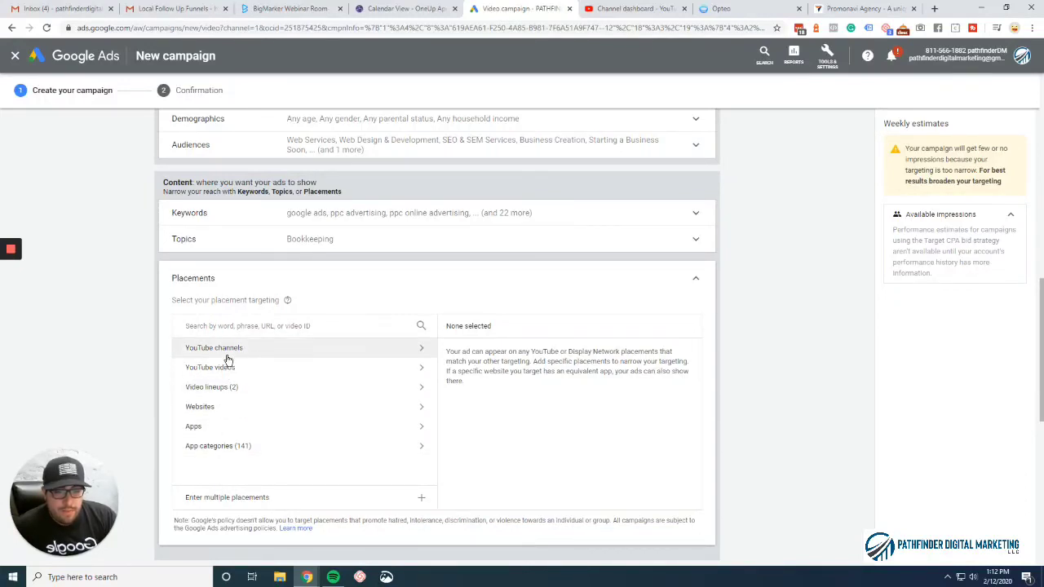
click(269, 329)
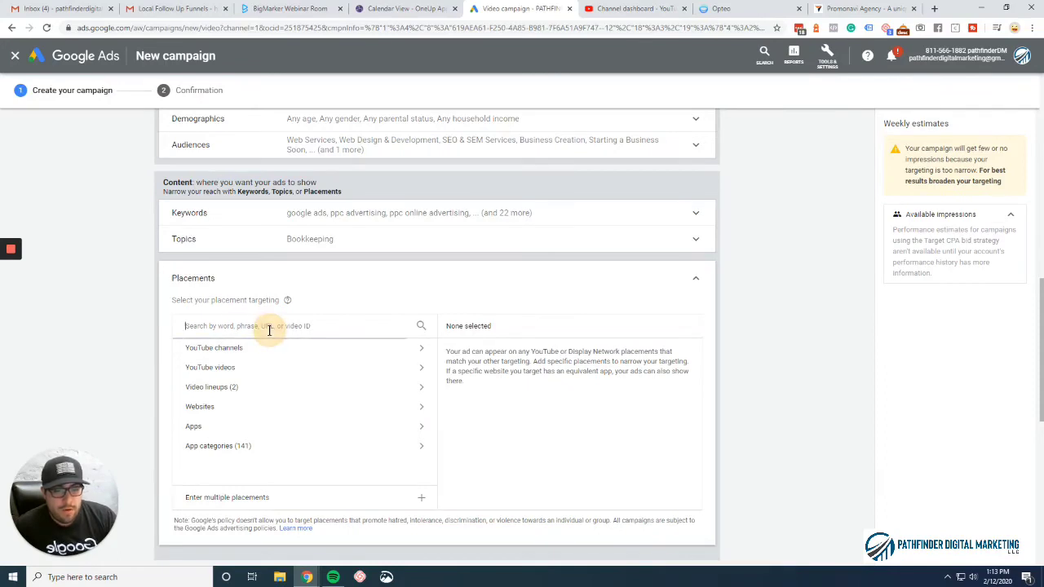
click(268, 348)
click(261, 353)
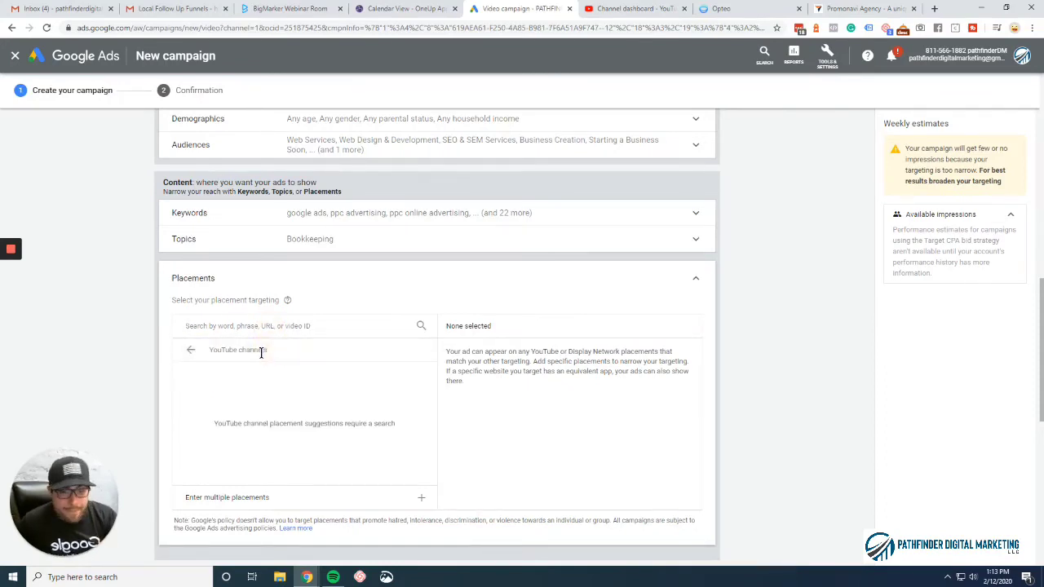
click(278, 326)
text(p)
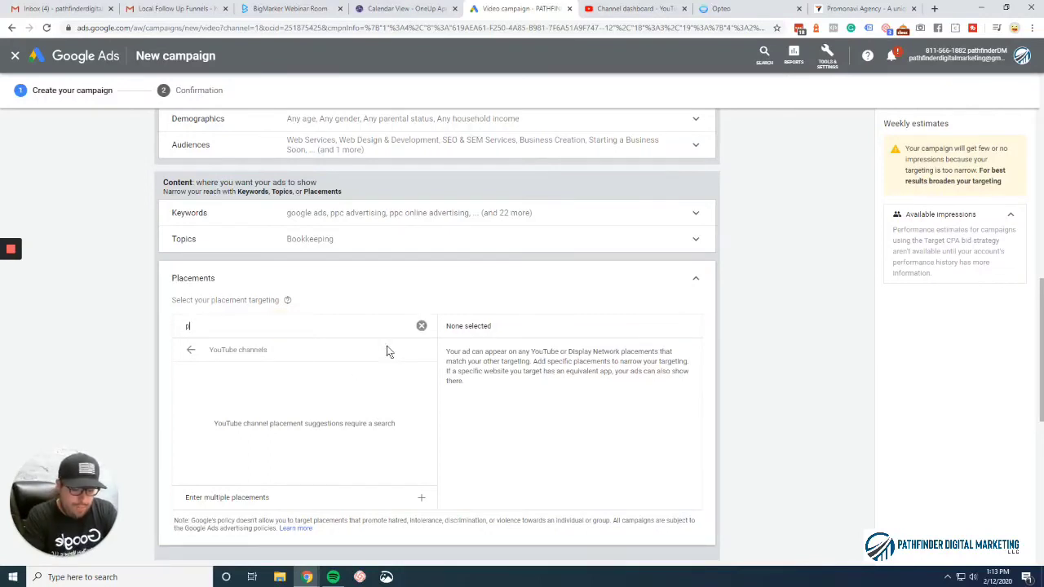
text(pc)
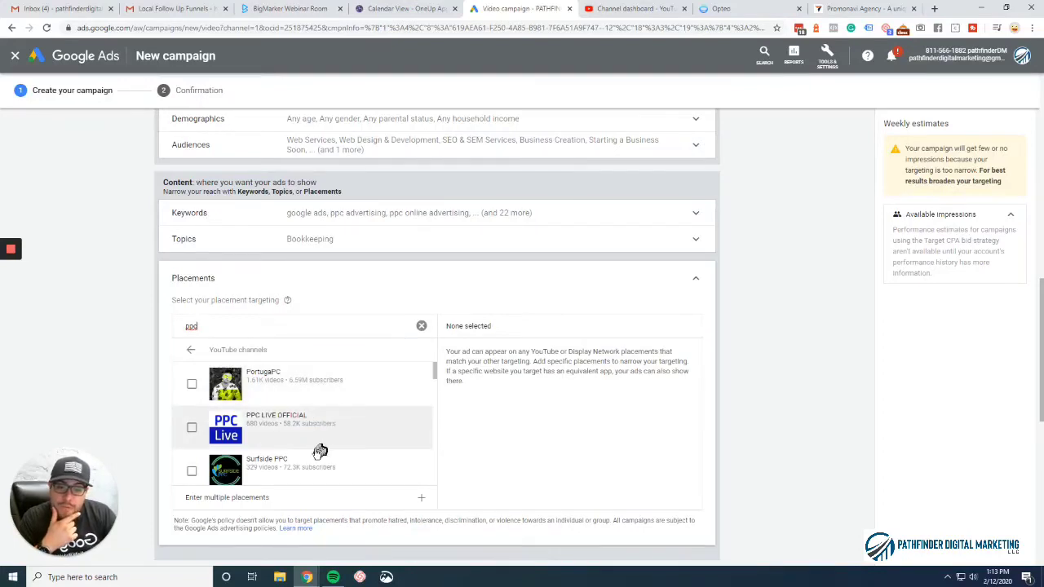
scroll(320, 451, down, 3)
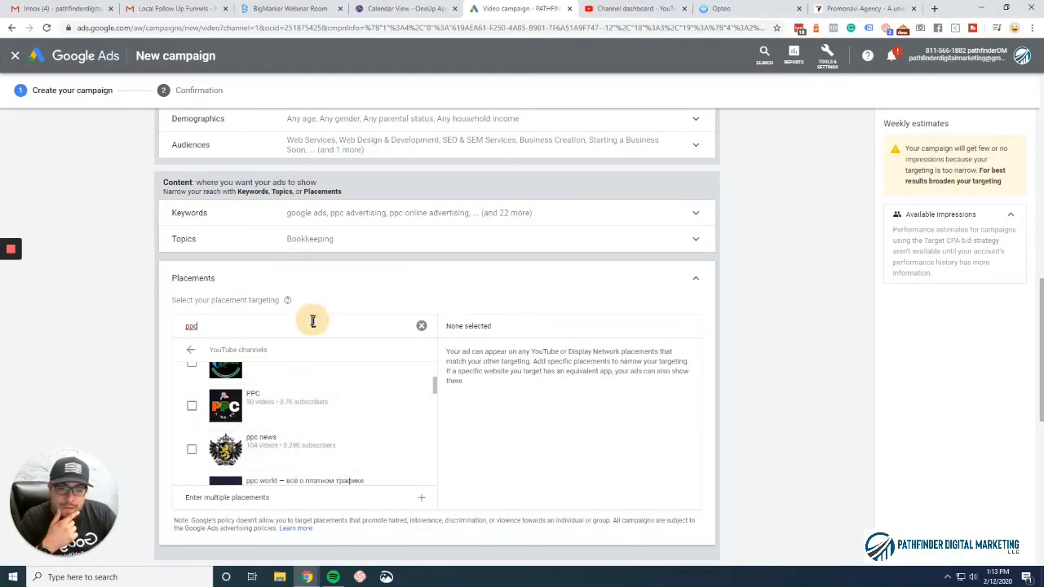
Step: Search the YouTube channel placements for "dothan" and look through the suggested channels
double_click(187, 326)
text(d)
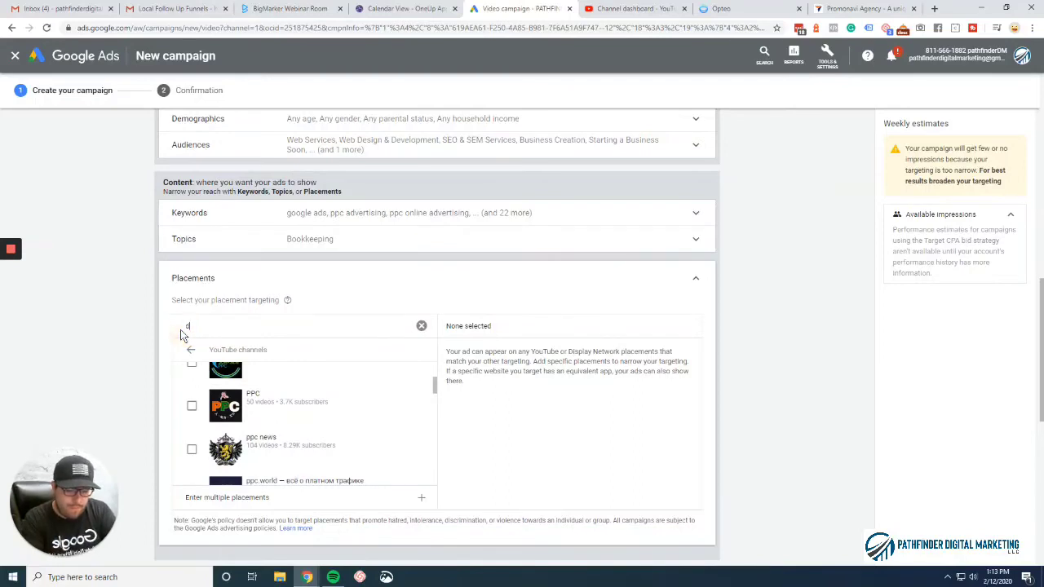
text(othan)
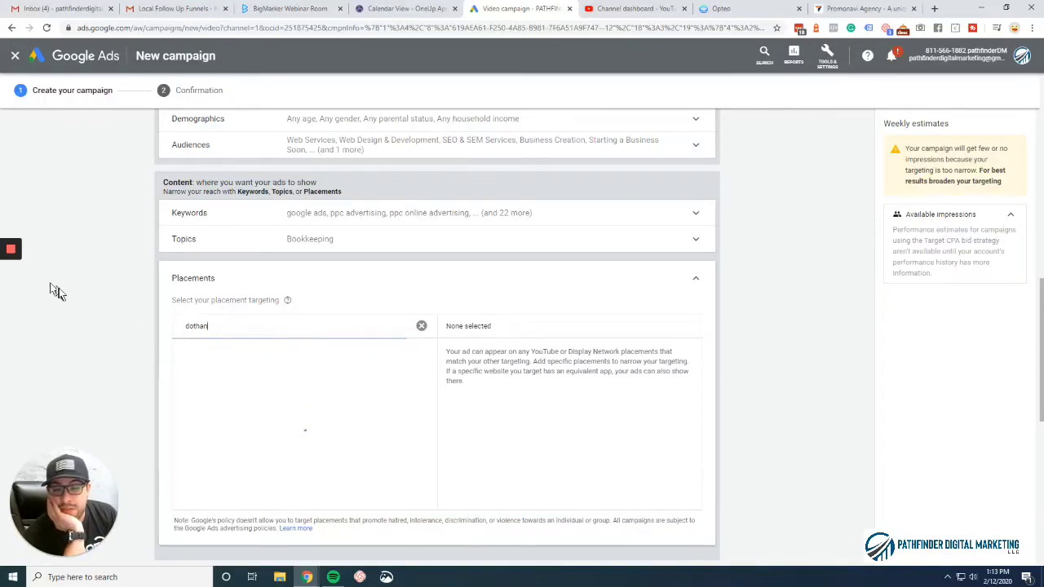
mouse_move(20, 278)
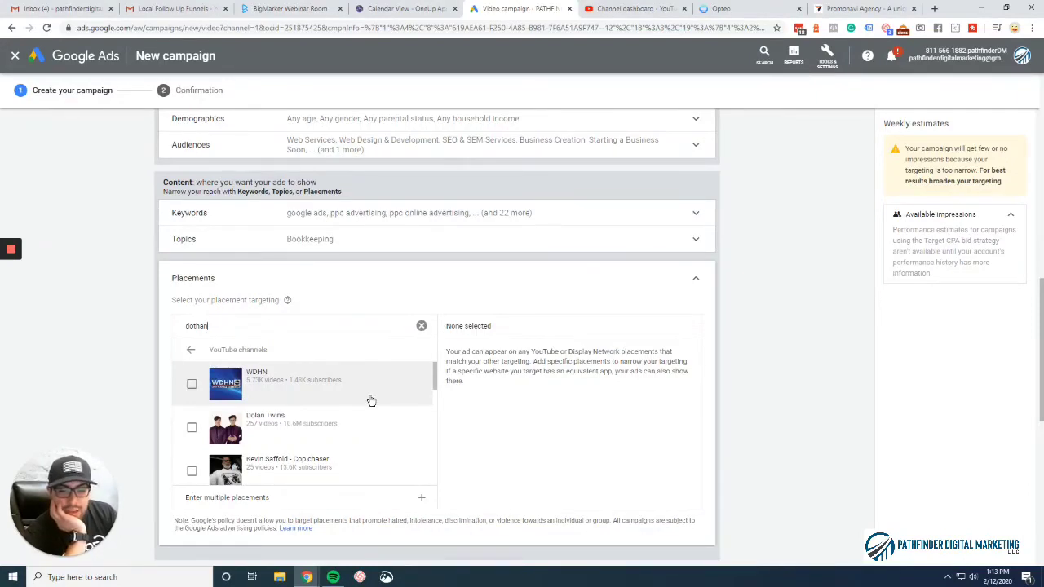
scroll(359, 410, down, 1)
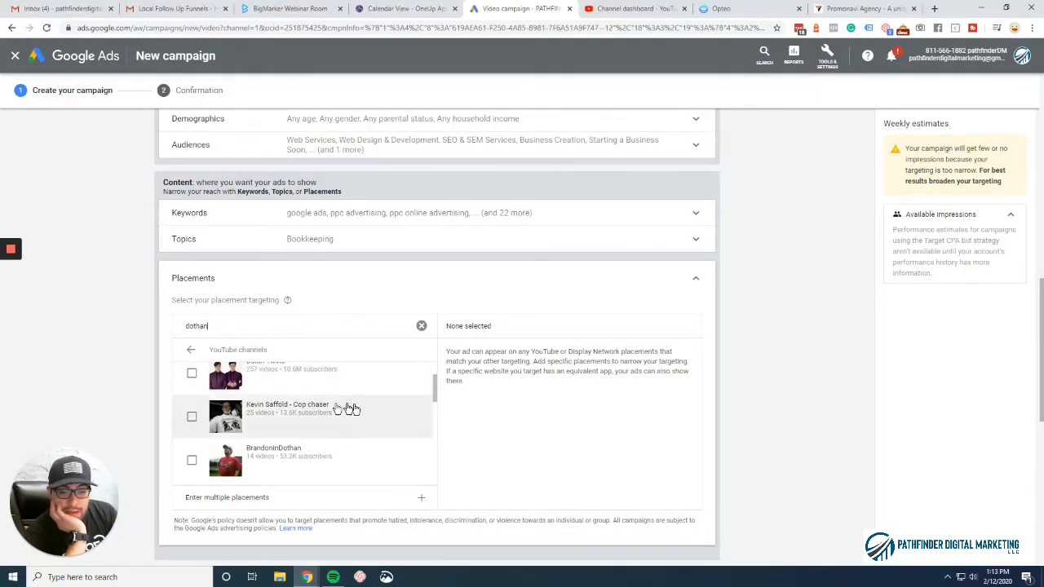
scroll(313, 408, down, 4)
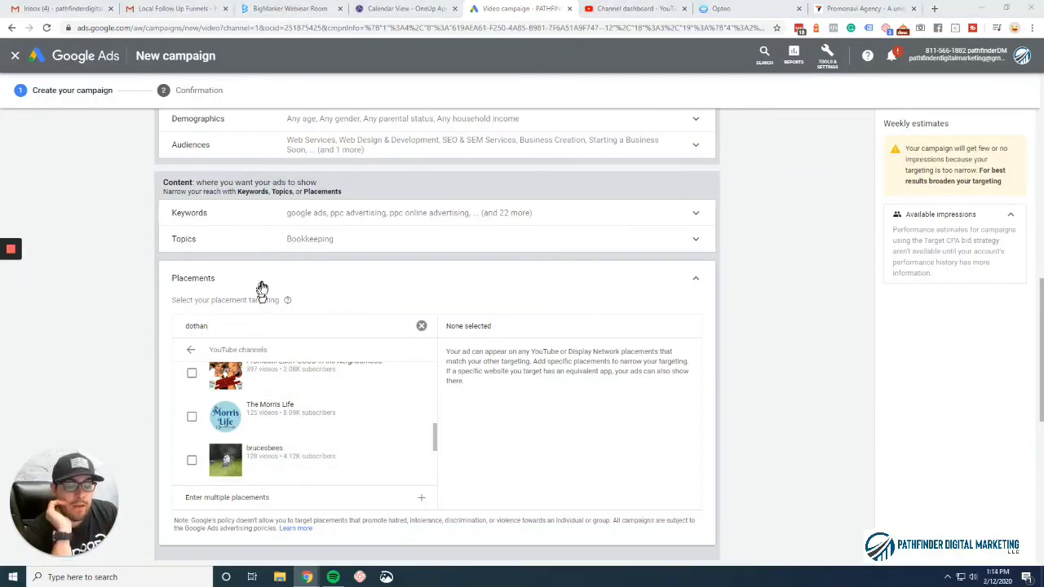
scroll(357, 450, up, 10)
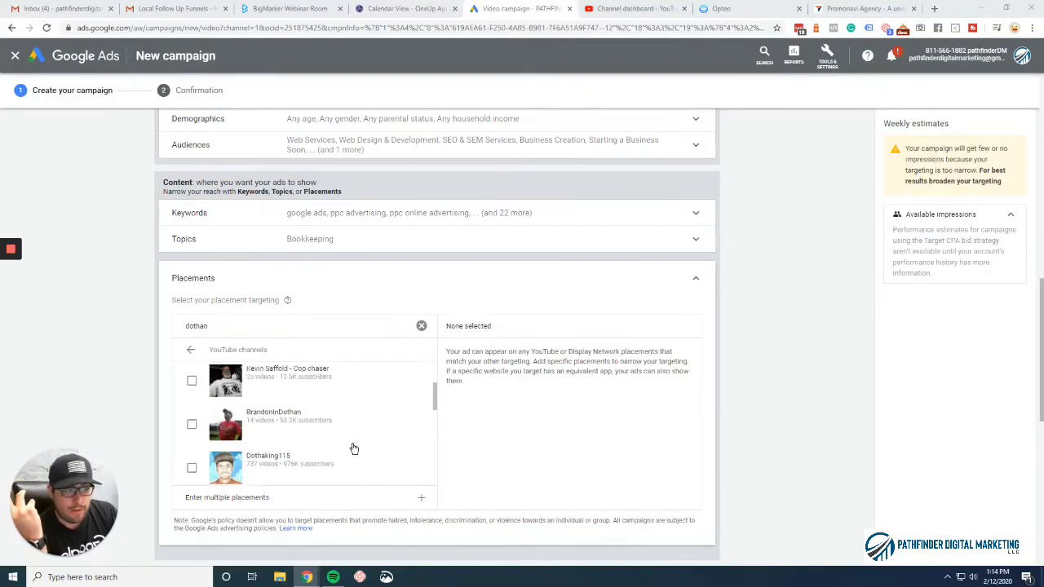
scroll(326, 445, down, 5)
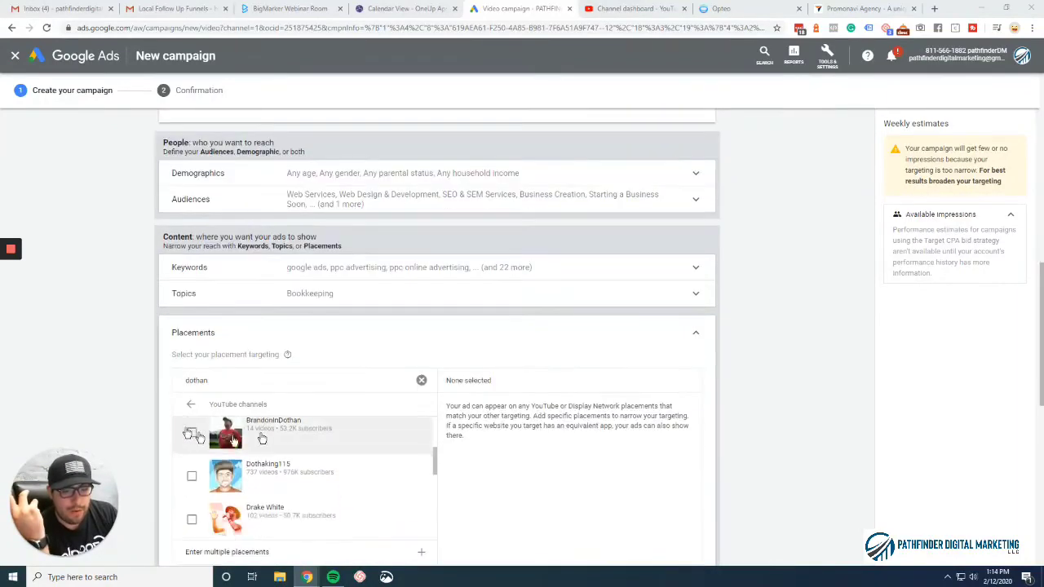
Step: Switch from channels to the YouTube video placements for "dothan" and examine the suggested videos
click(182, 406)
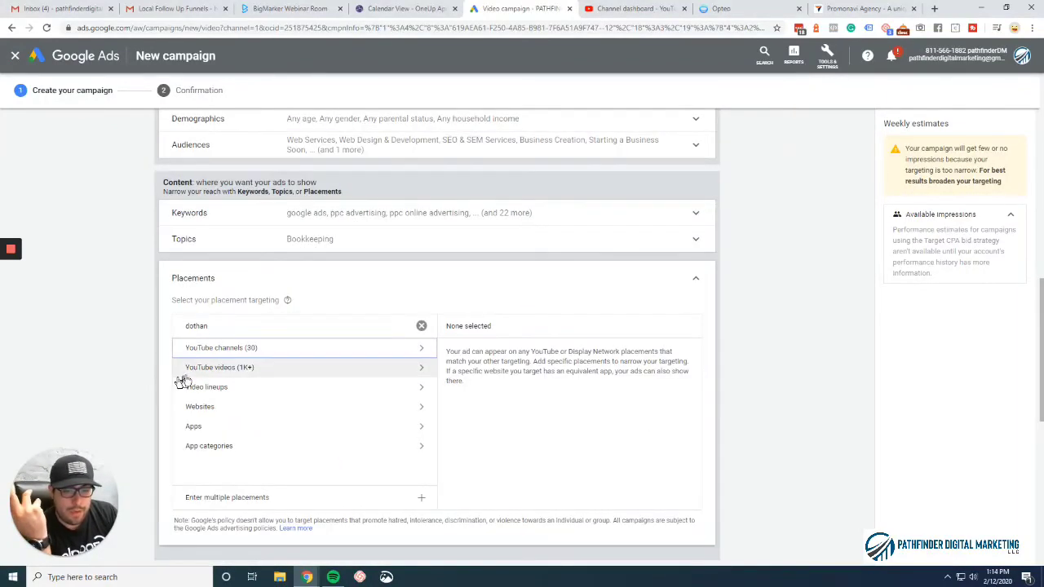
click(210, 371)
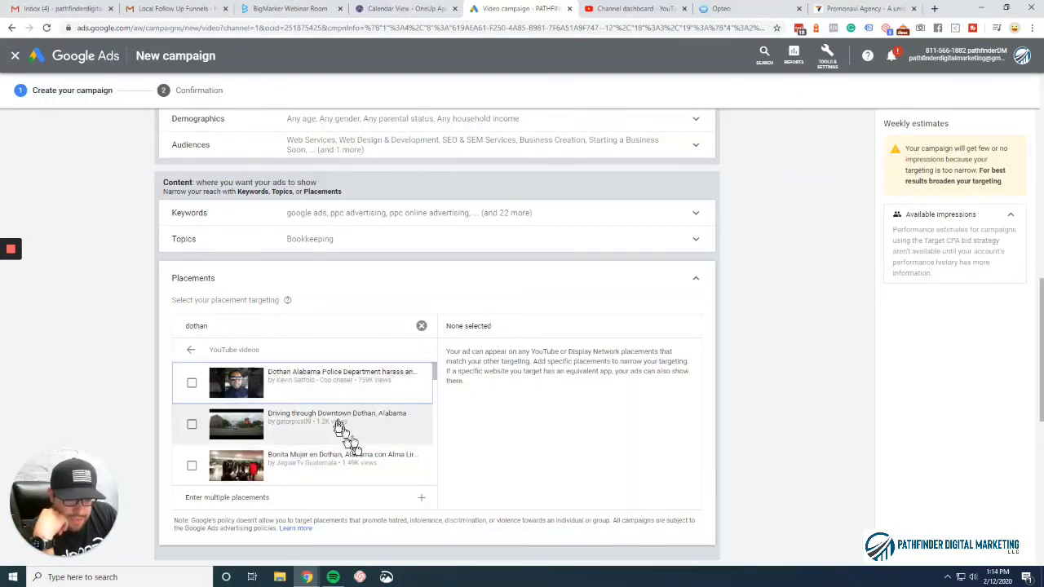
click(191, 356)
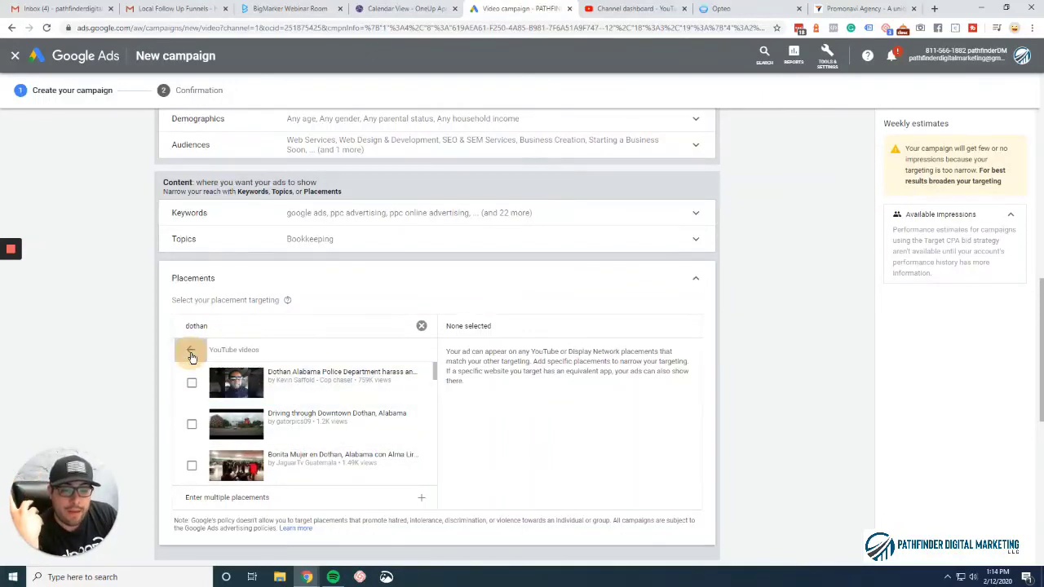
click(233, 368)
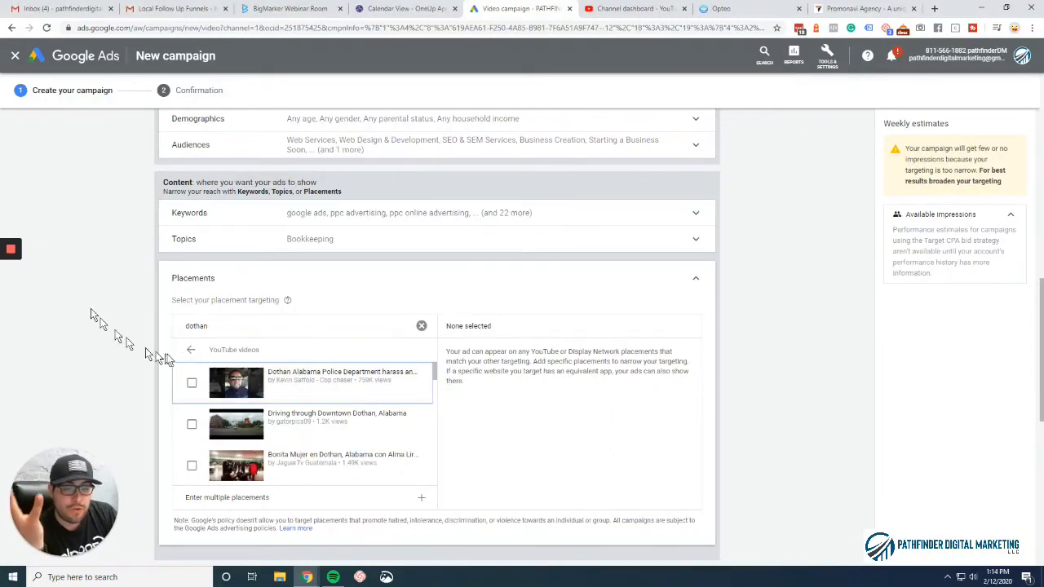
Step: Search the YouTube video placements for "fishing" and return to the list of placement types
drag(227, 326, 185, 331)
text(fishing)
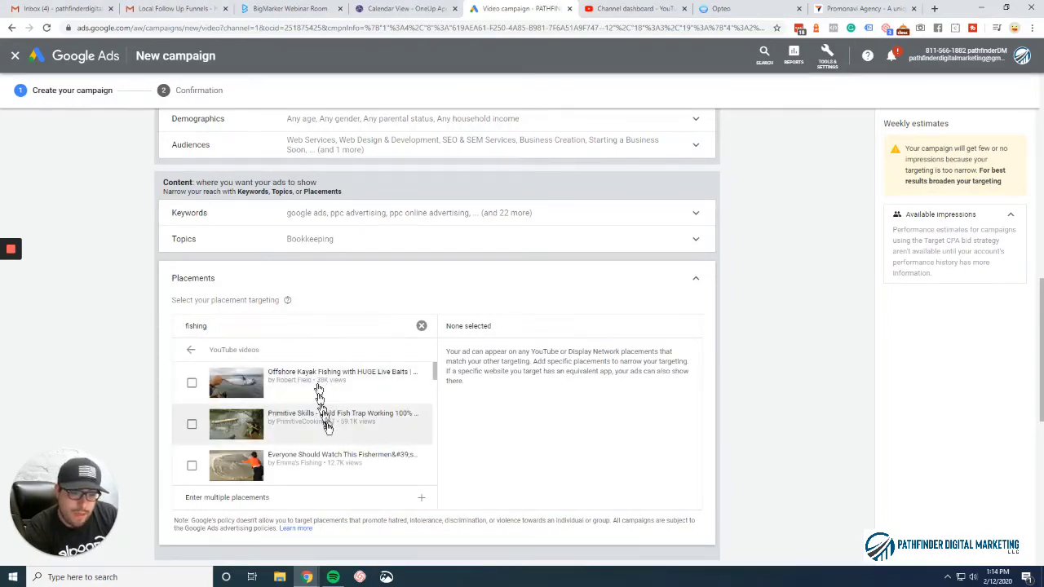
click(191, 350)
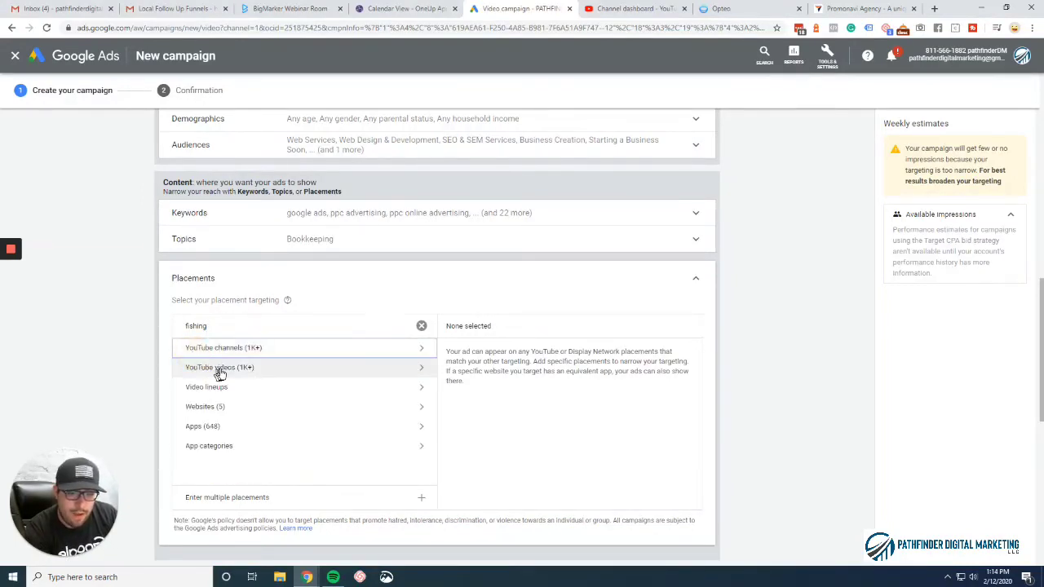
Step: Open the YouTube channel placements for "fishing" and review the campaign settings from the campaign name down to the video ad section
click(284, 353)
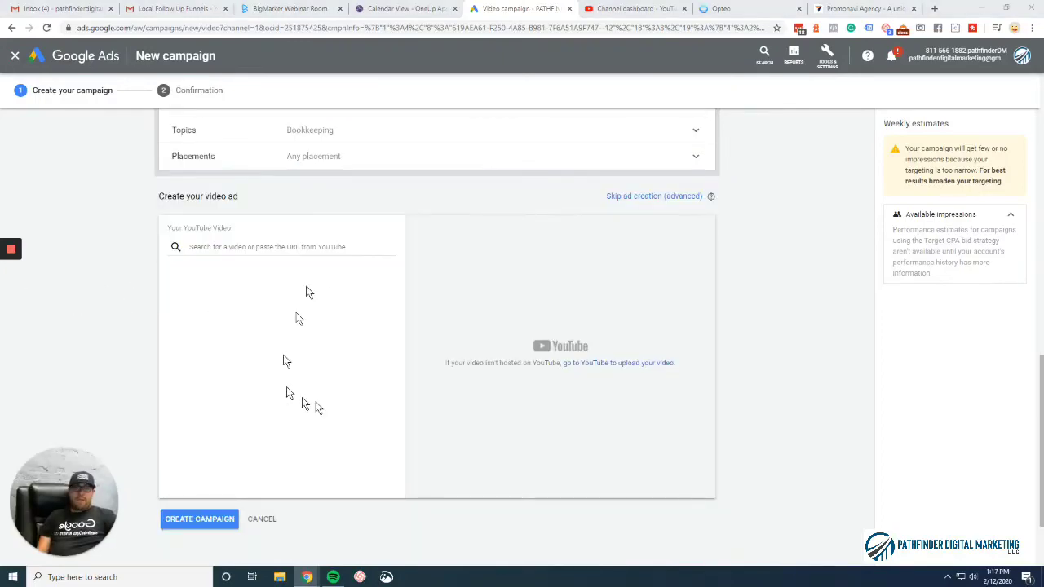
scroll(468, 312, up, 5)
scroll(495, 261, up, 10)
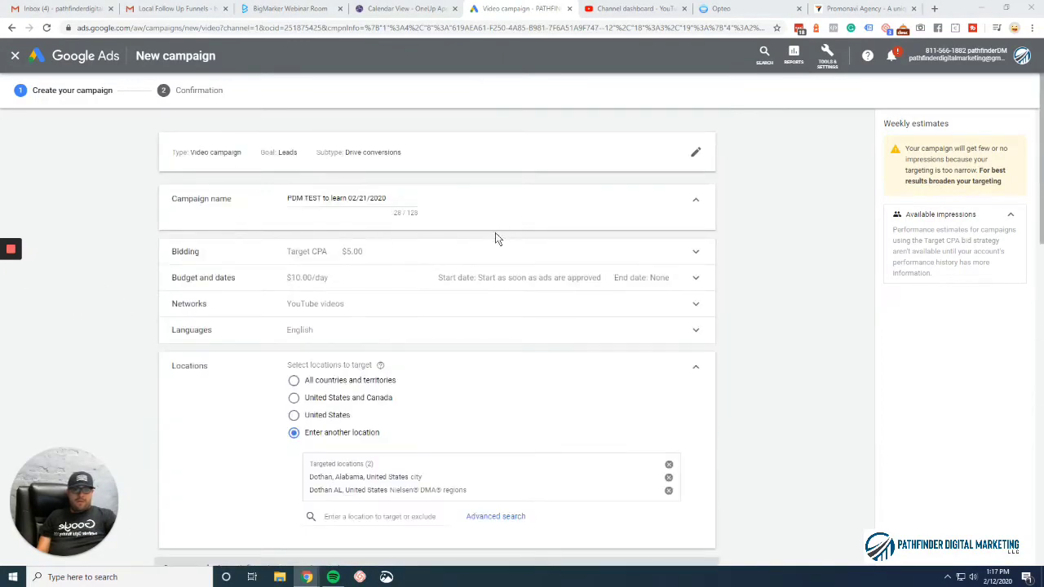
scroll(493, 245, down, 20)
scroll(497, 240, up, 1)
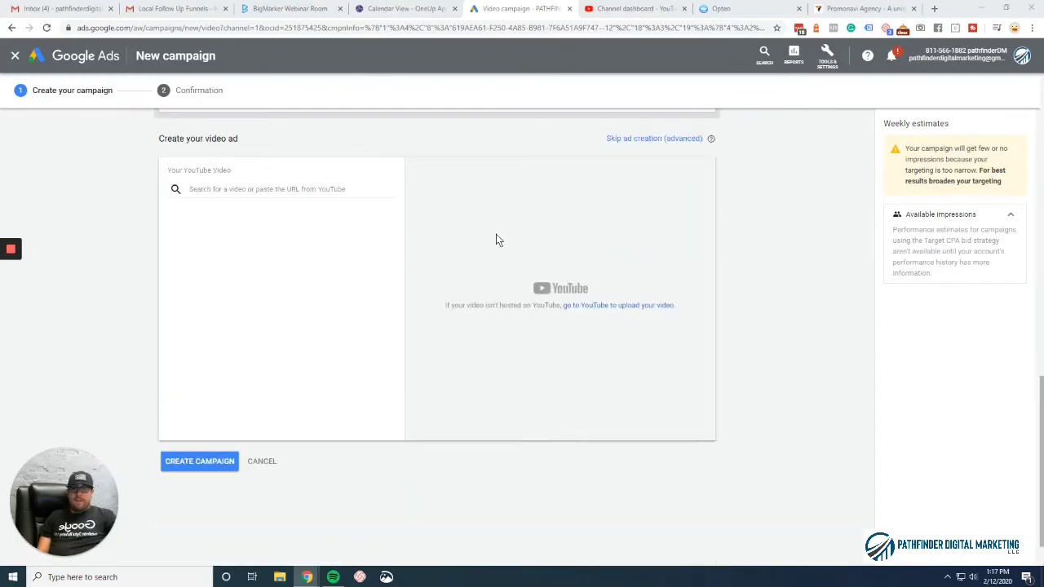
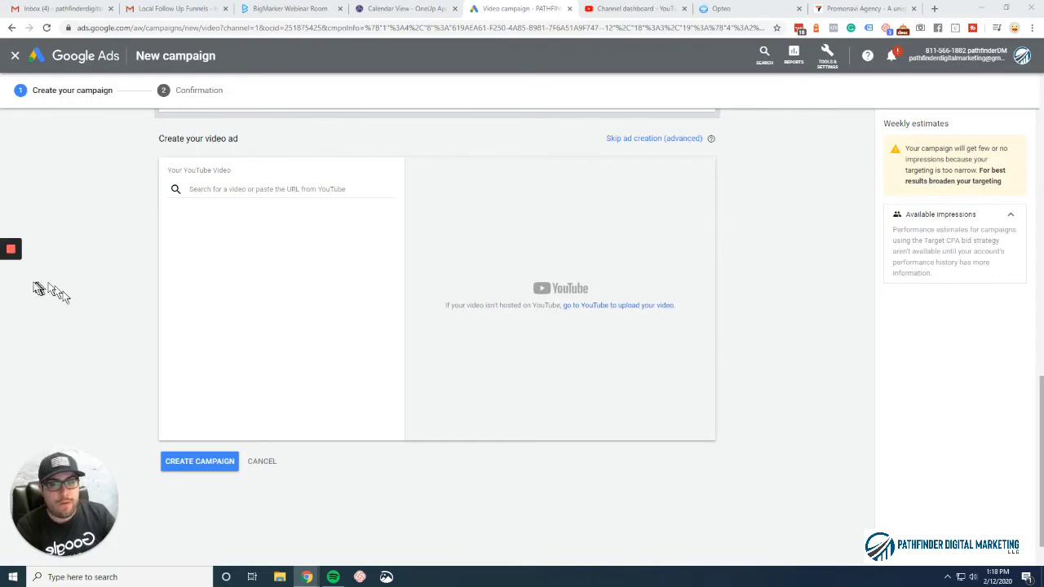
mouse_move(12, 273)
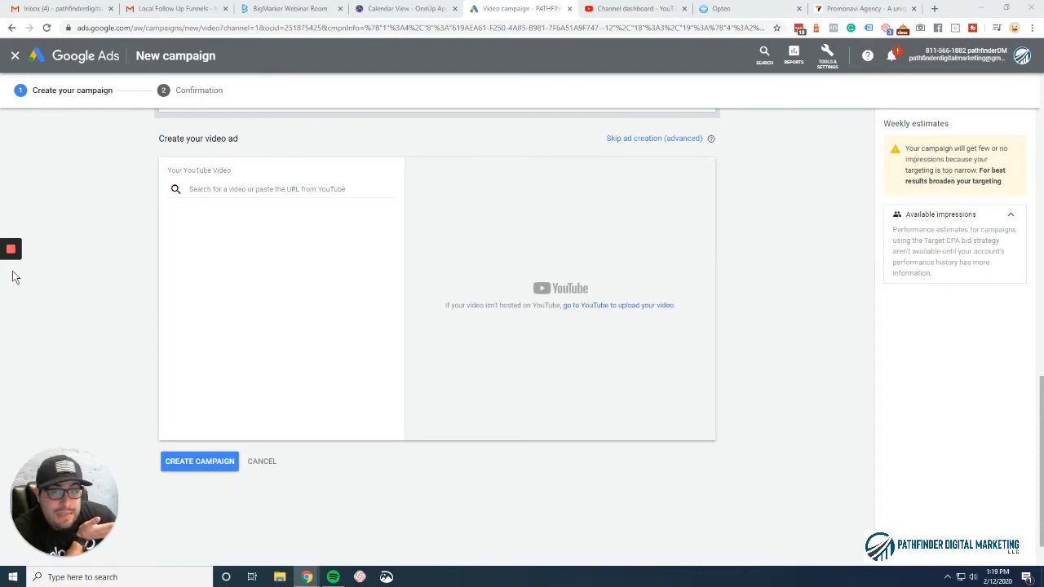
scroll(373, 296, up, 6)
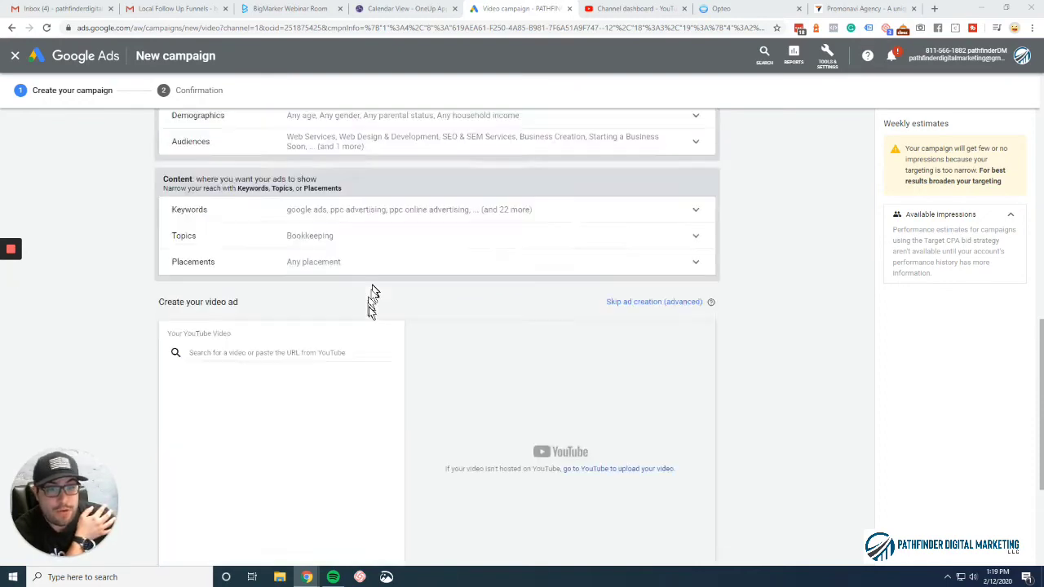
scroll(473, 347, down, 2)
scroll(473, 346, down, 4)
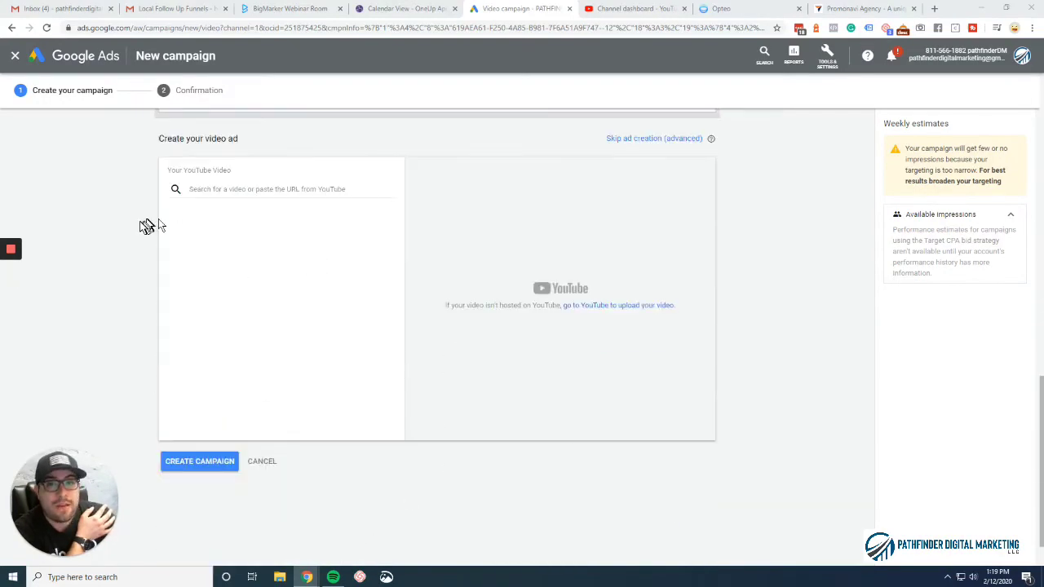
scroll(489, 344, up, 5)
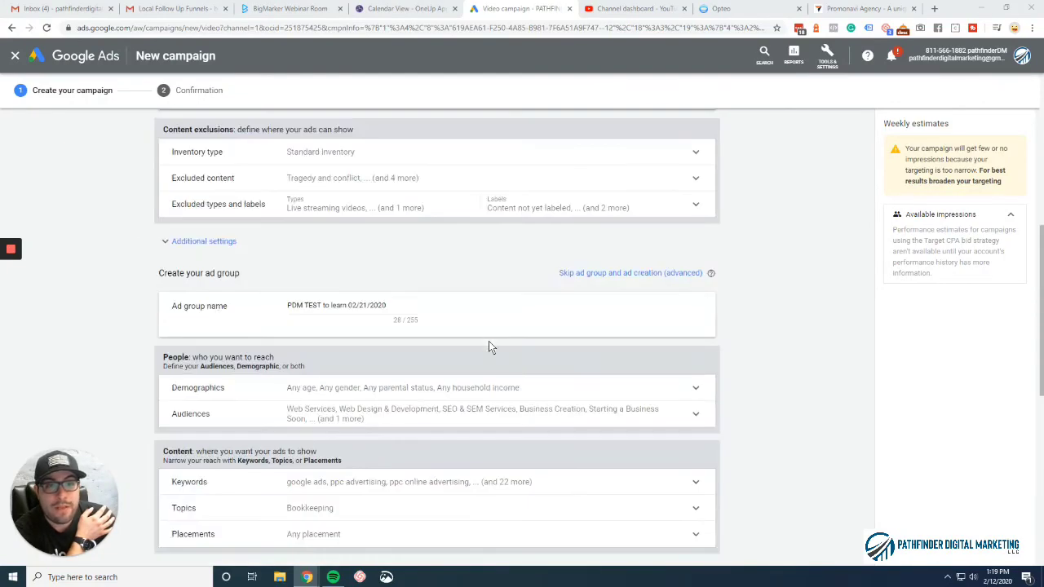
scroll(408, 296, down, 5)
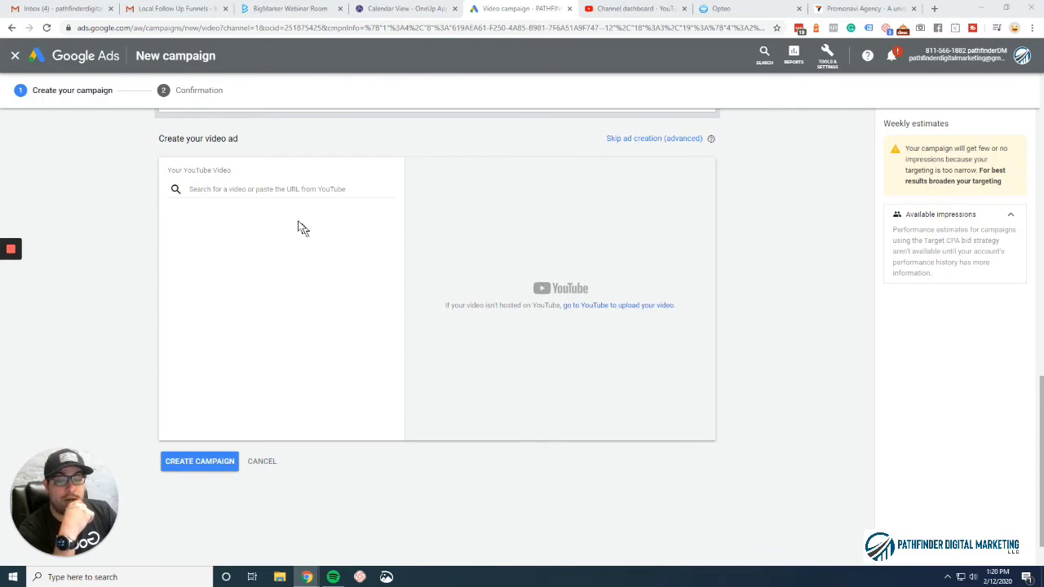
Step: Switch to YouTube Studio, list the channel's uploaded videos, and open "Social media for your Small Business" on YouTube with playback paused
click(663, 8)
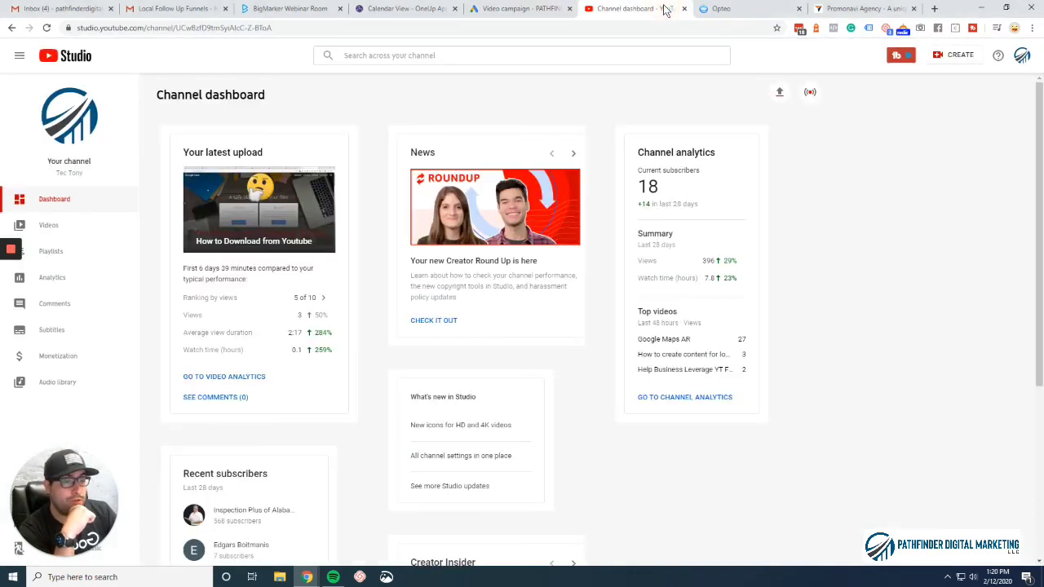
click(114, 231)
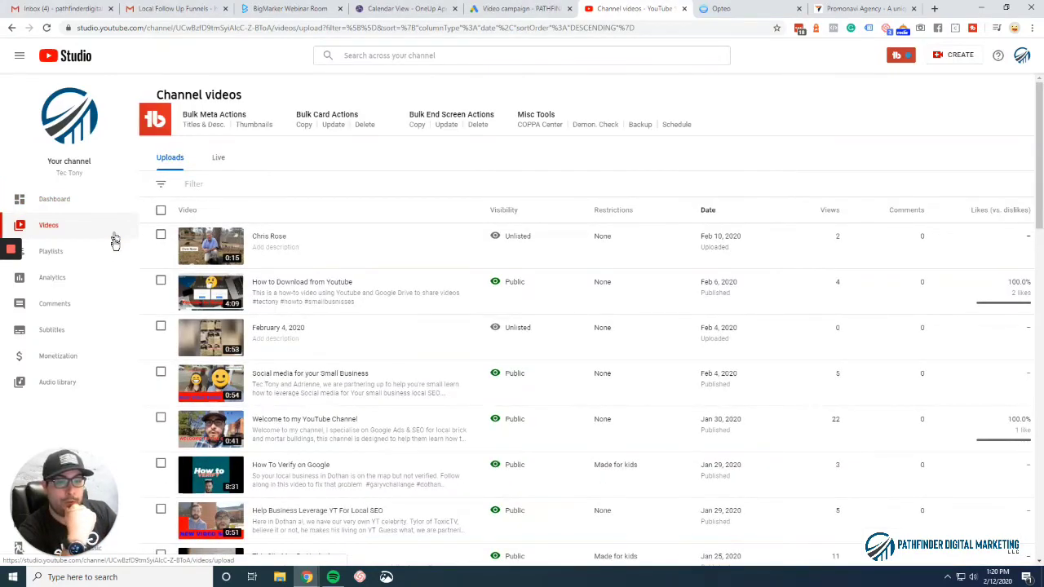
scroll(302, 363, down, 2)
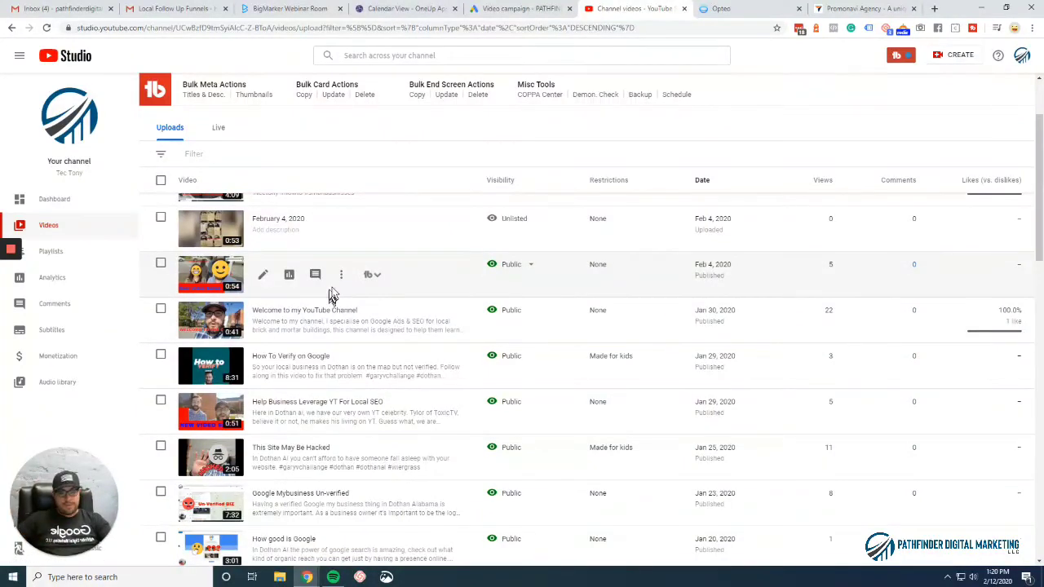
click(340, 279)
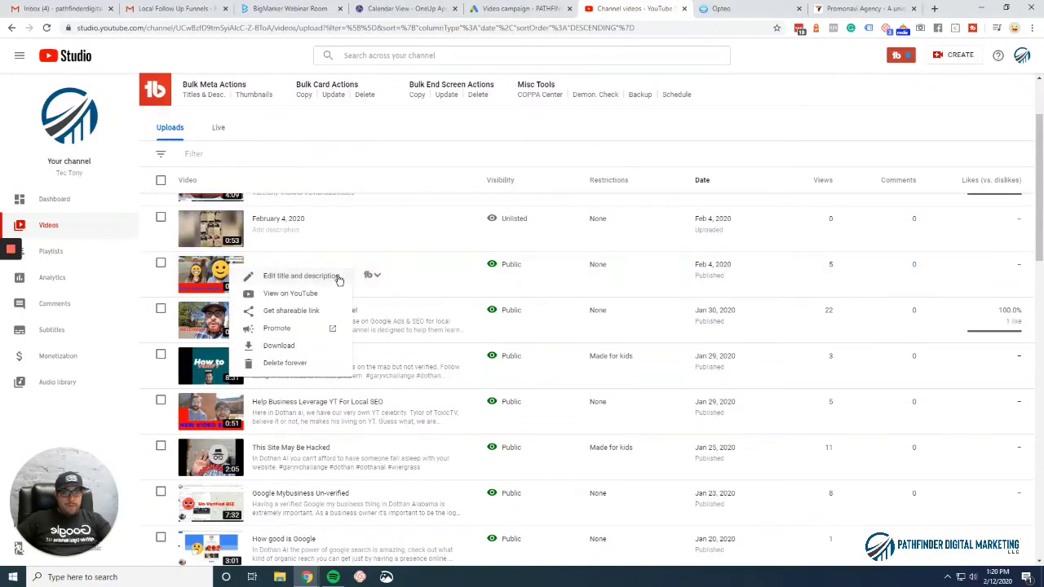
click(383, 295)
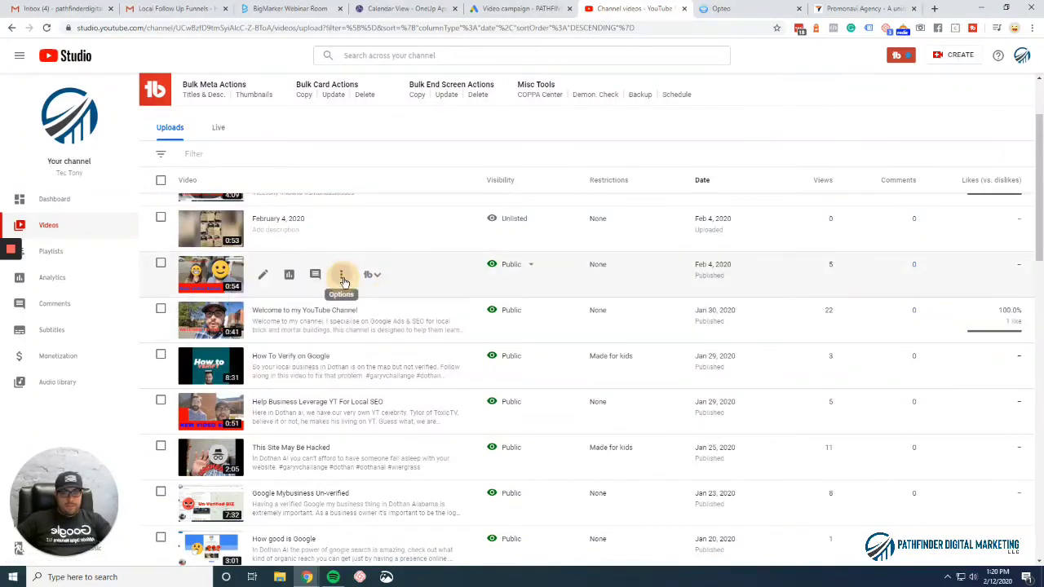
click(340, 277)
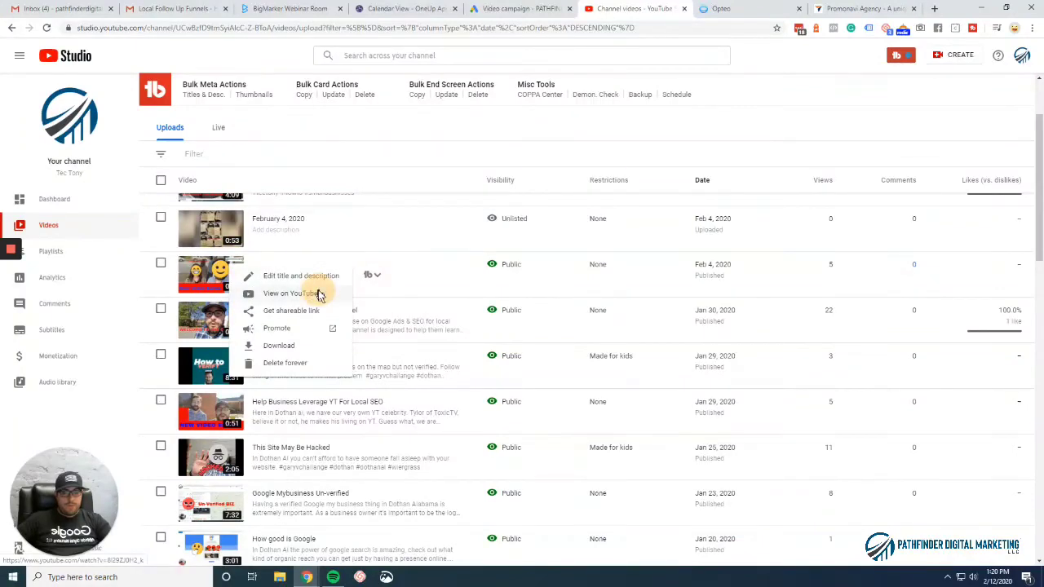
click(318, 294)
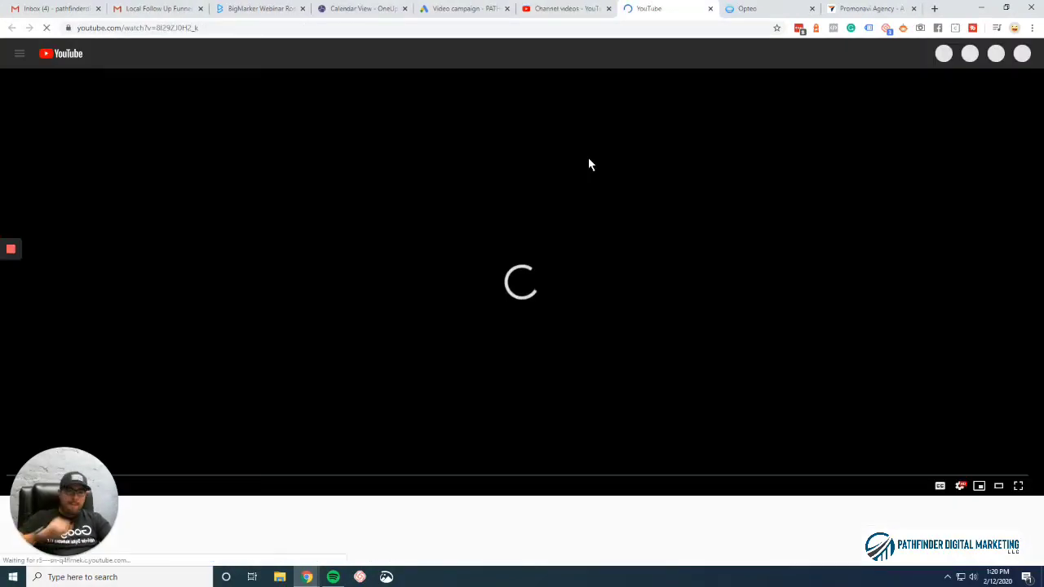
drag(81, 491, 55, 497)
click(18, 494)
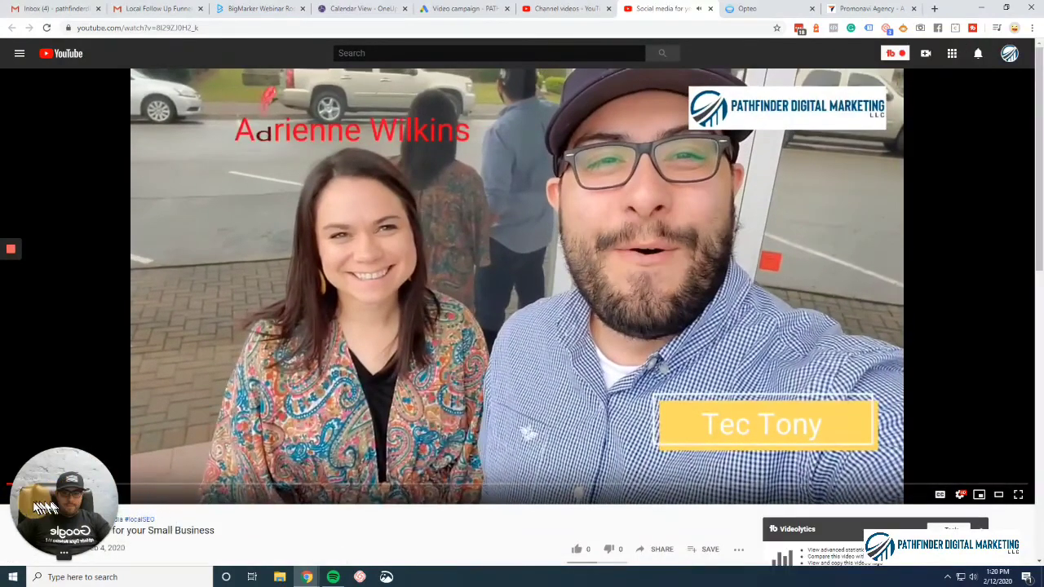
Step: Copy the video's URL, switch back to Google Ads, and paste it as the YouTube video for the new ad
click(350, 28)
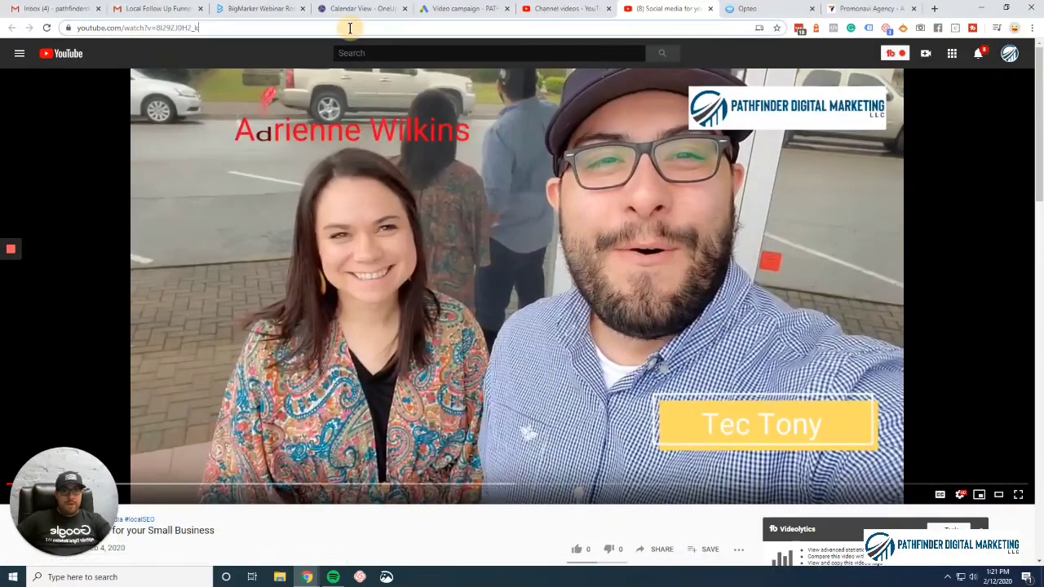
right_click(351, 30)
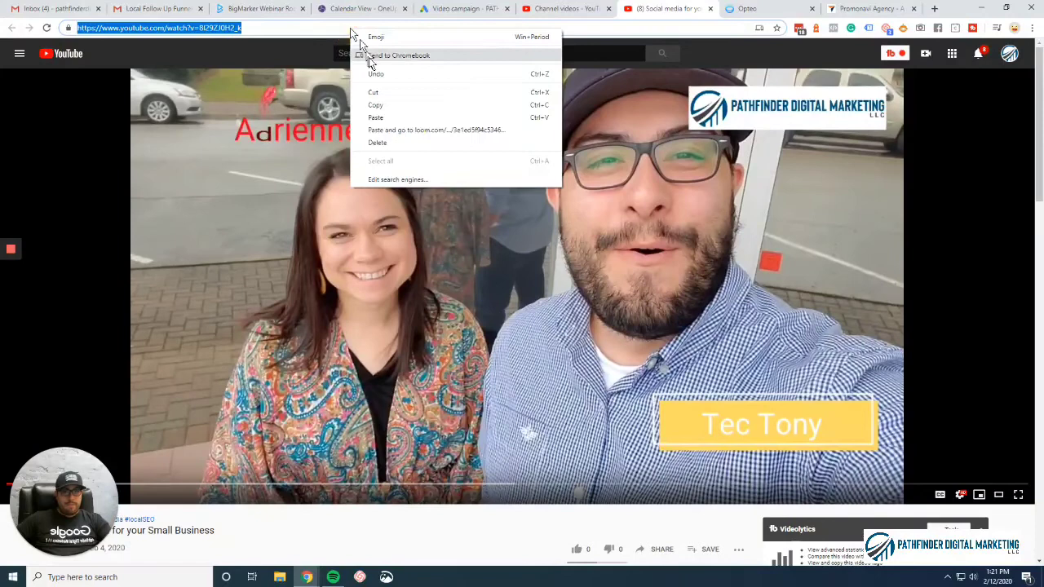
click(387, 105)
click(571, 8)
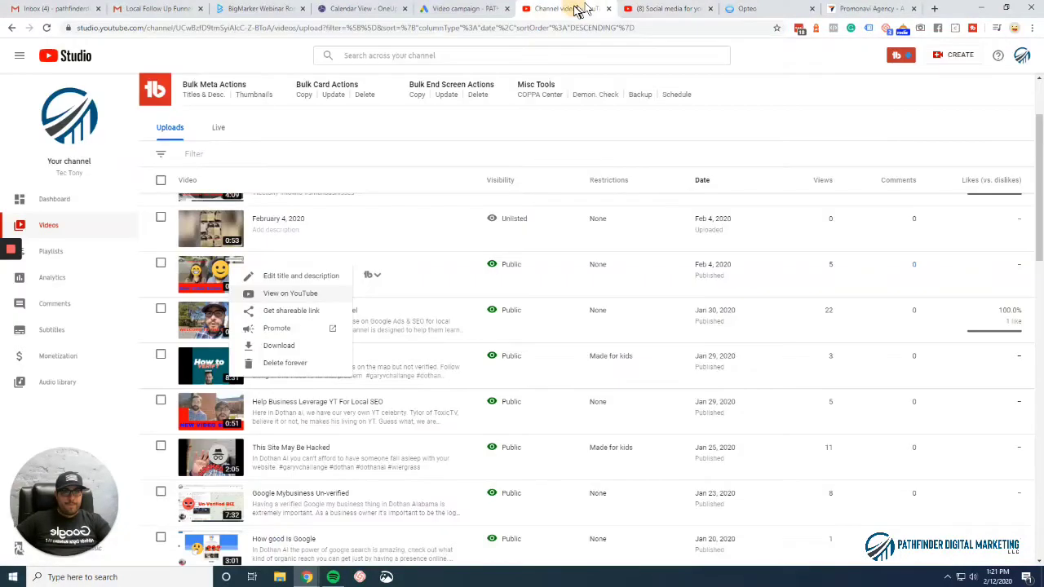
click(438, 11)
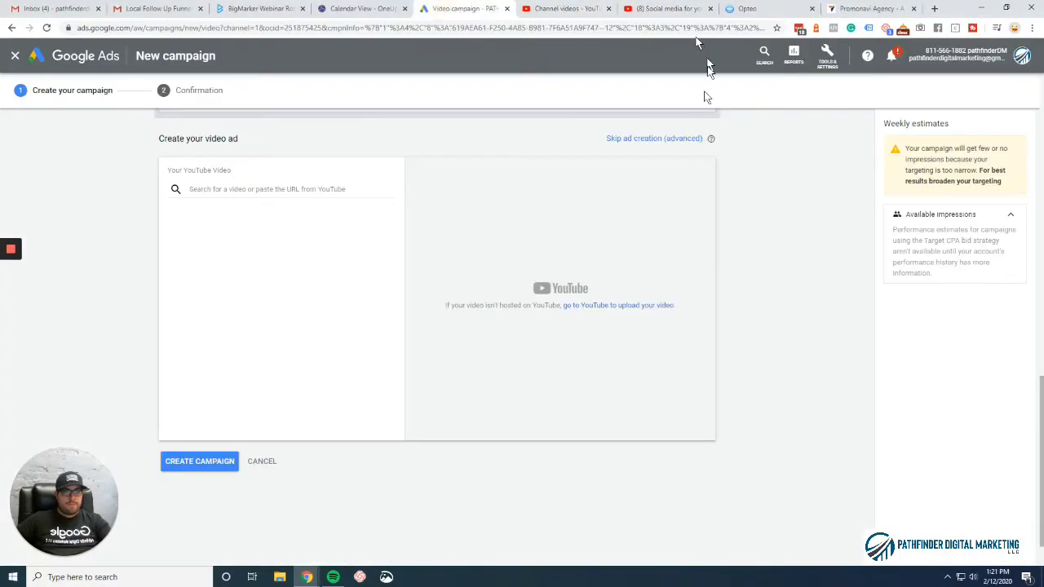
right_click(285, 194)
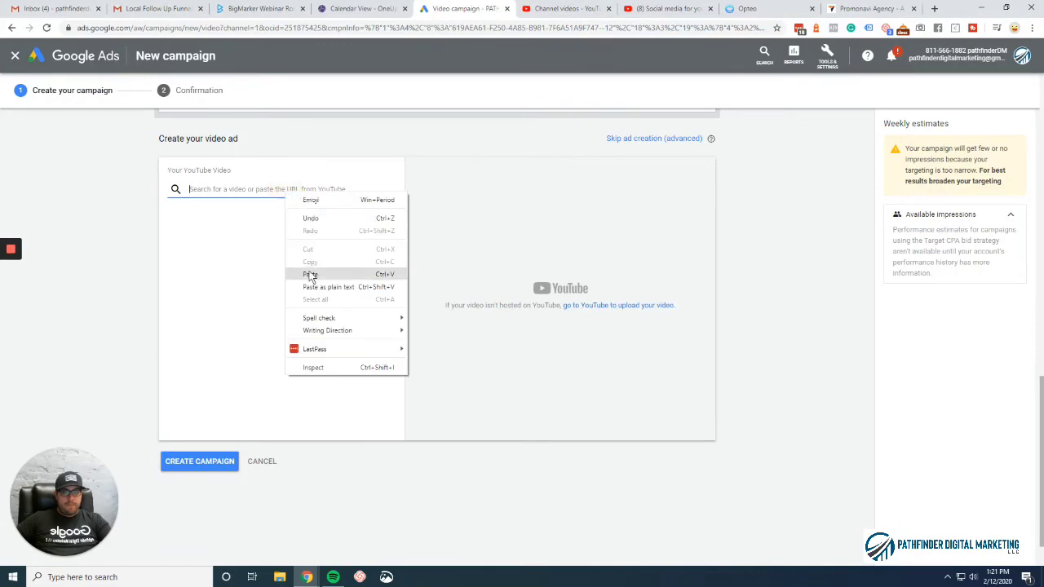
click(311, 274)
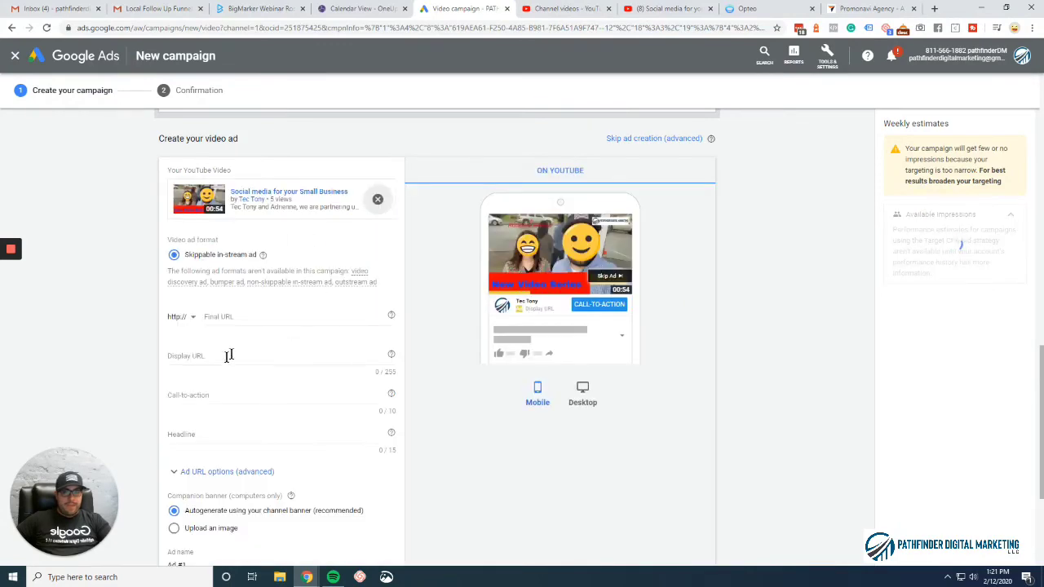
scroll(152, 385, down, 3)
scroll(152, 385, up, 3)
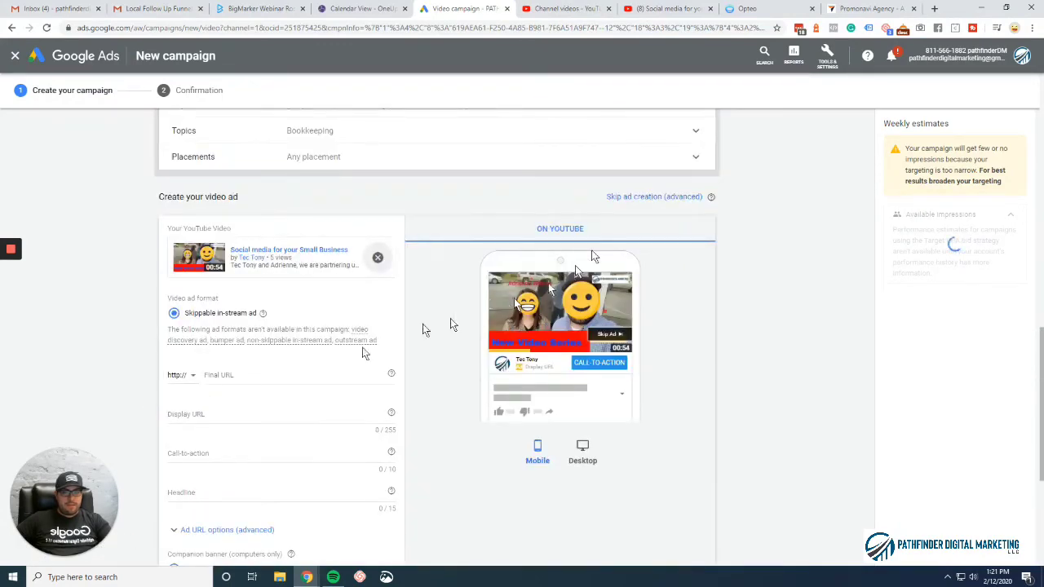
mouse_move(21, 280)
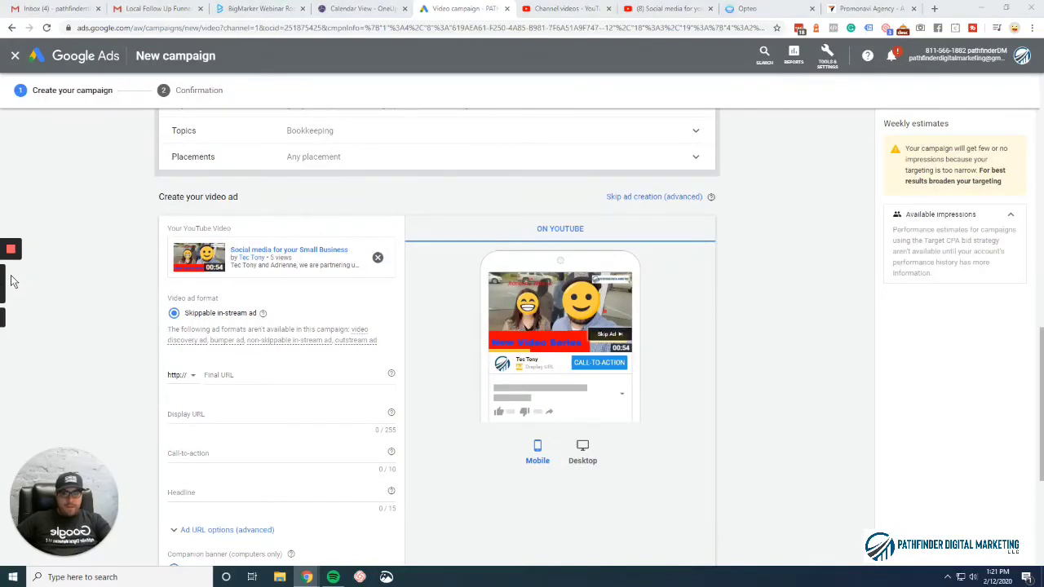
scroll(208, 276, down, 1)
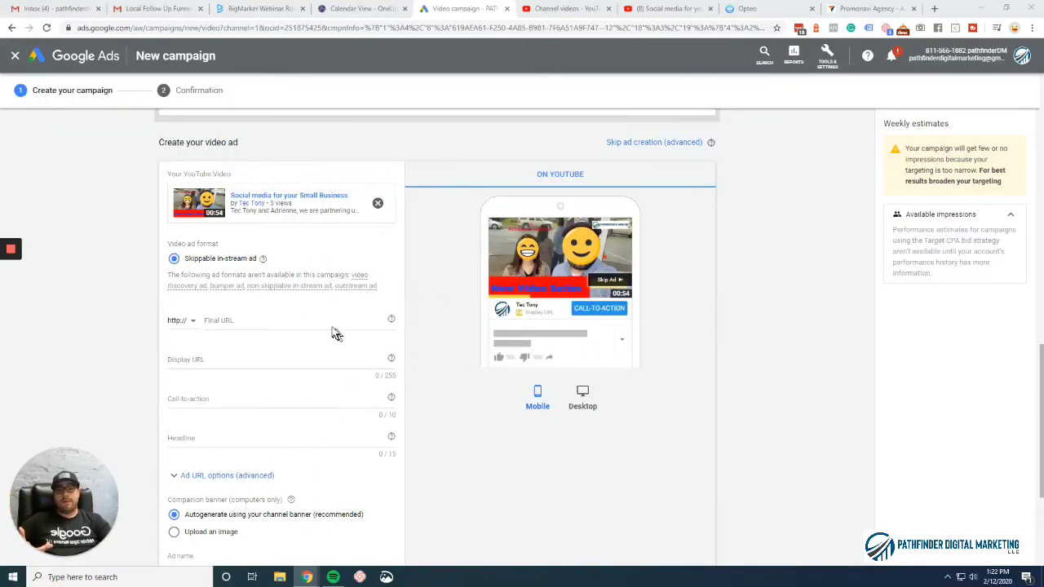
Step: Close the video's YouTube page, copy the URL of the YouTube channel page, and paste it as the ad's final URL in Google Ads
click(302, 321)
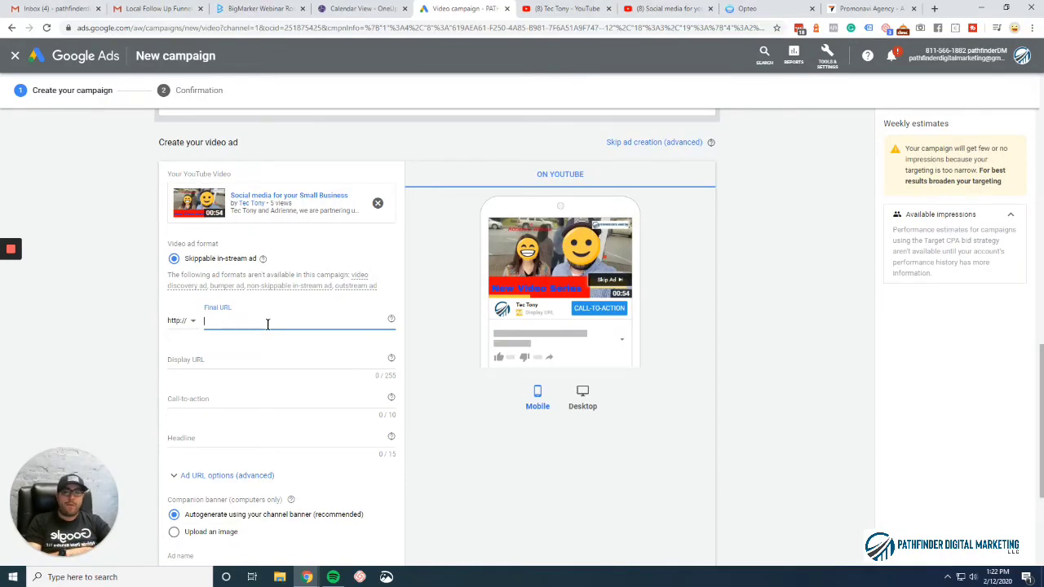
click(670, 8)
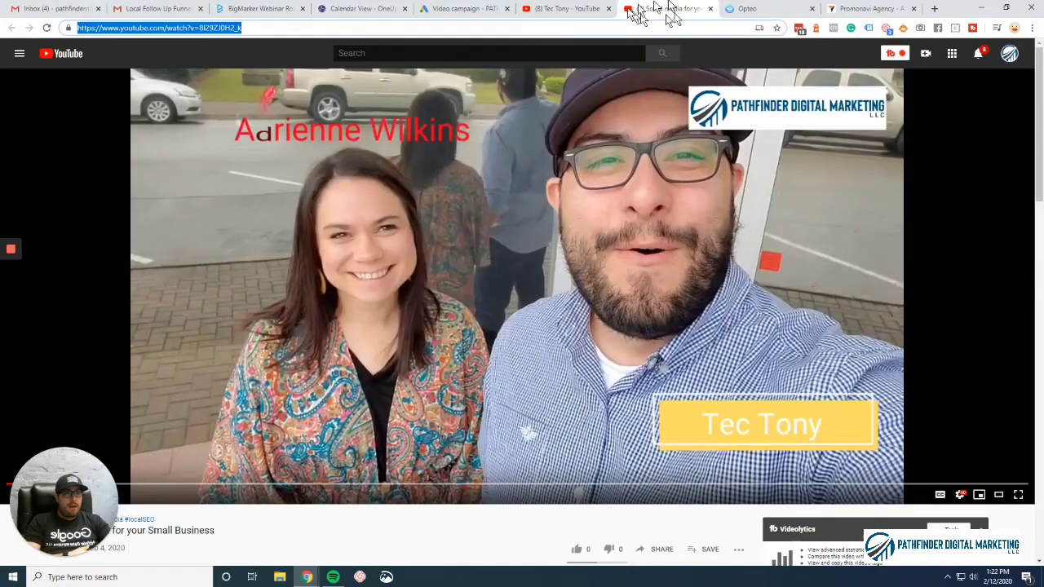
click(710, 8)
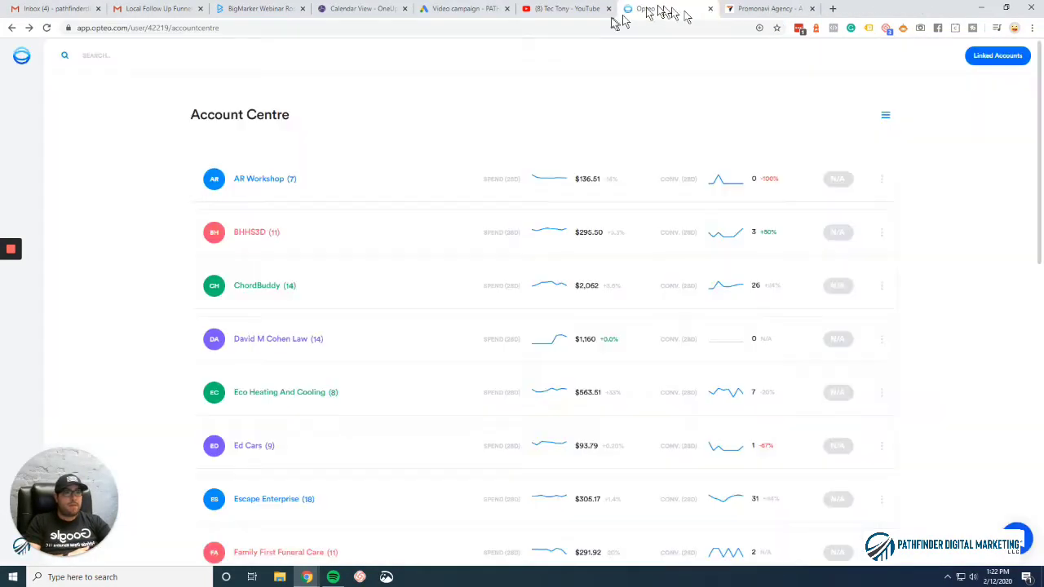
click(566, 10)
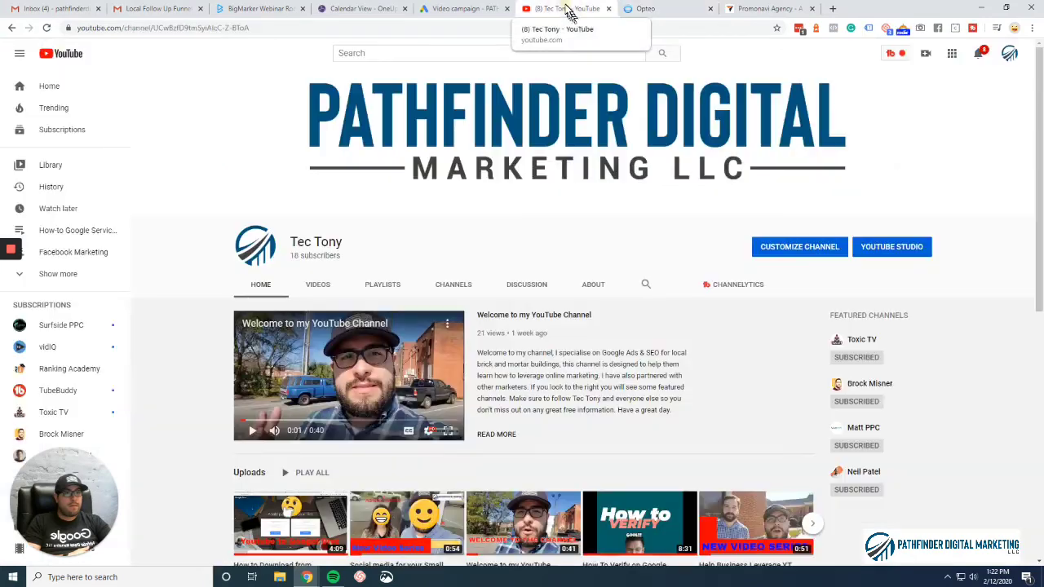
click(426, 29)
right_click(425, 30)
click(482, 106)
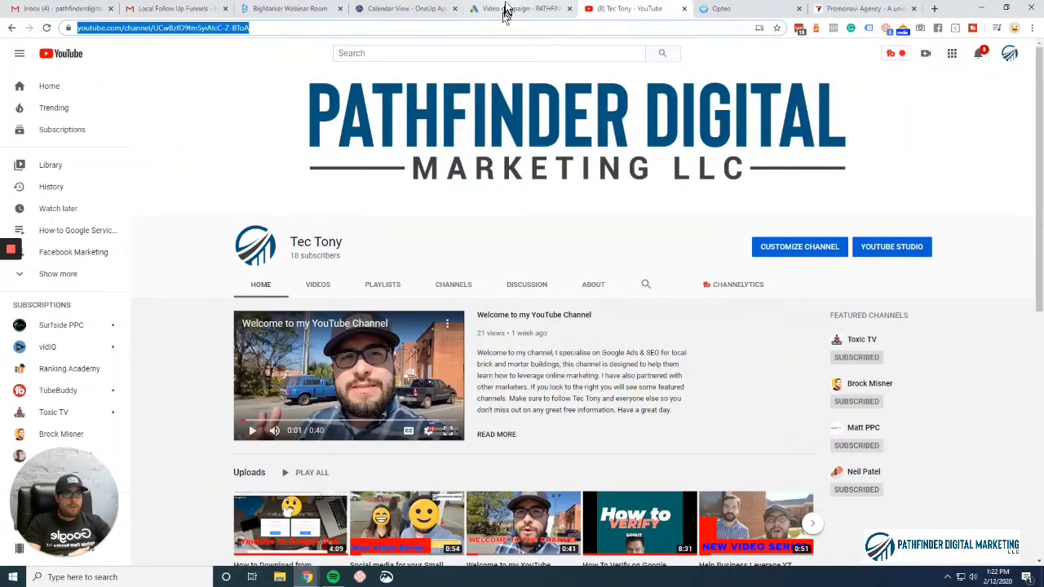
click(504, 12)
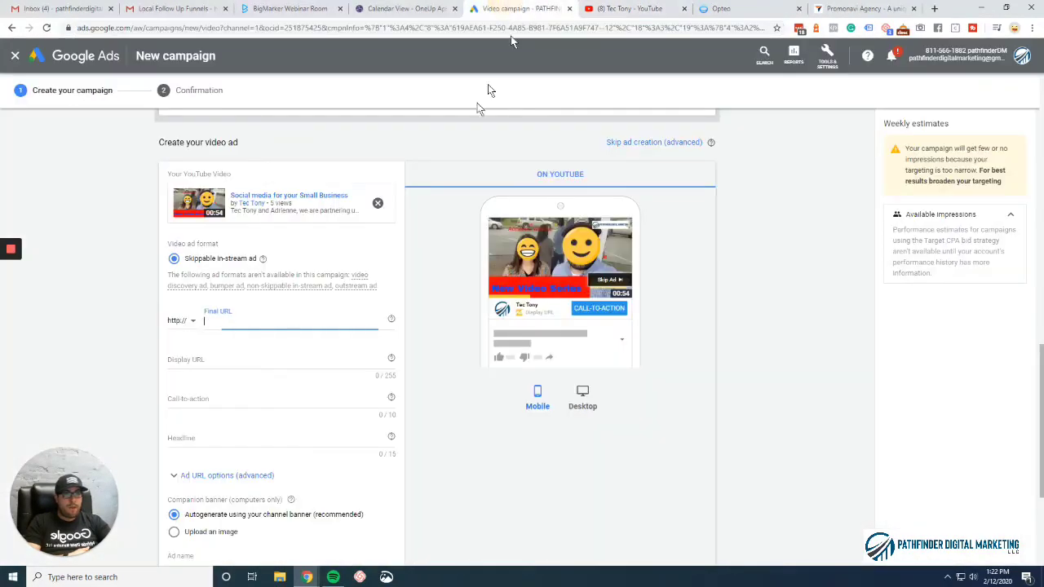
right_click(229, 321)
click(266, 400)
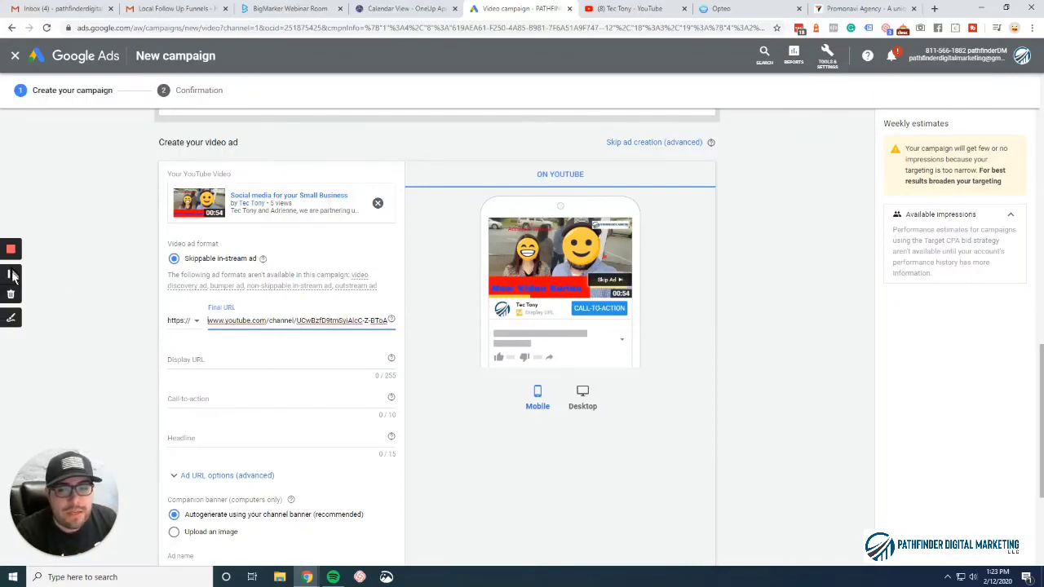
click(12, 277)
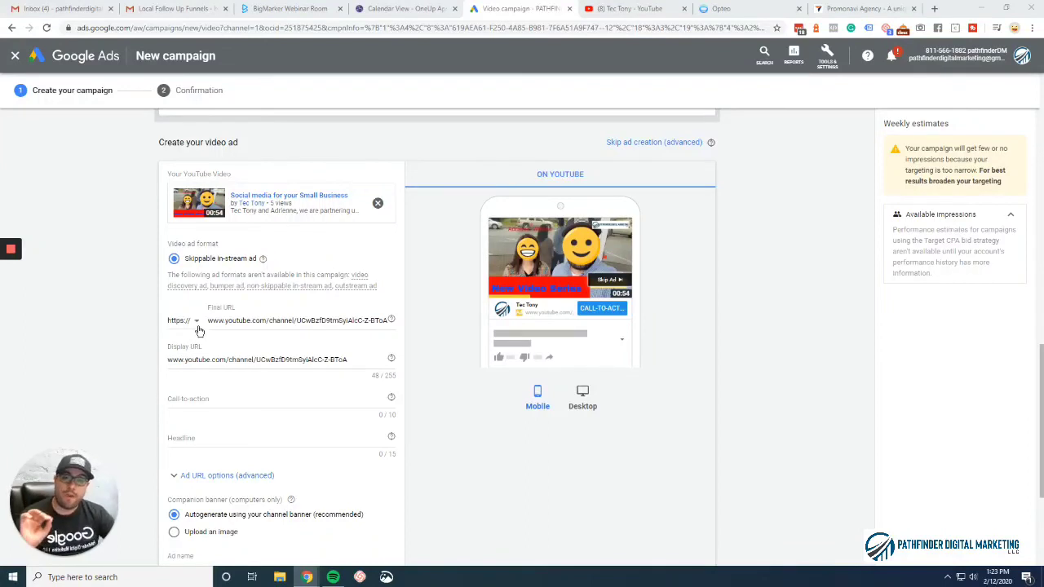
click(196, 326)
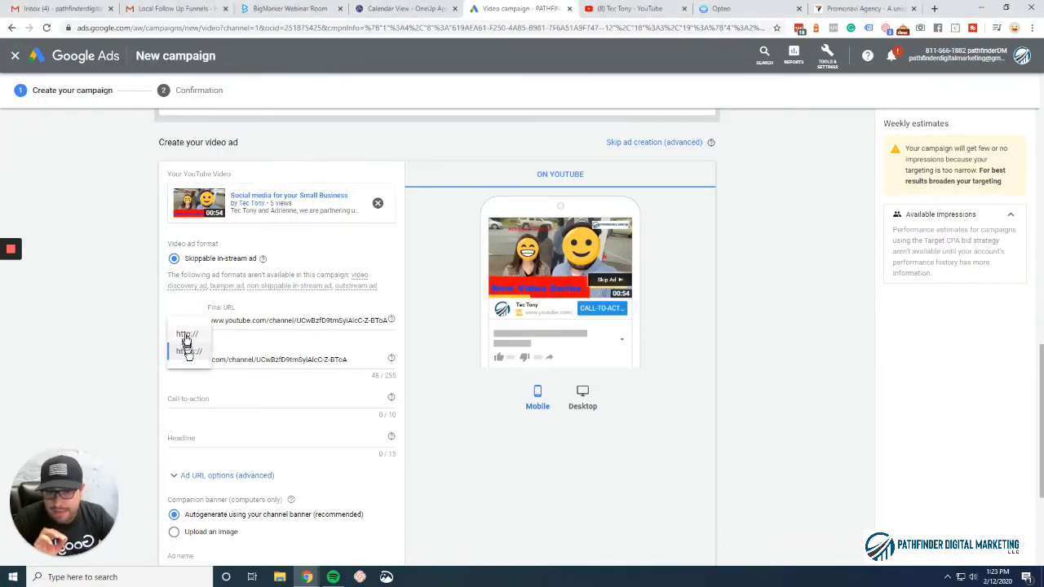
click(186, 352)
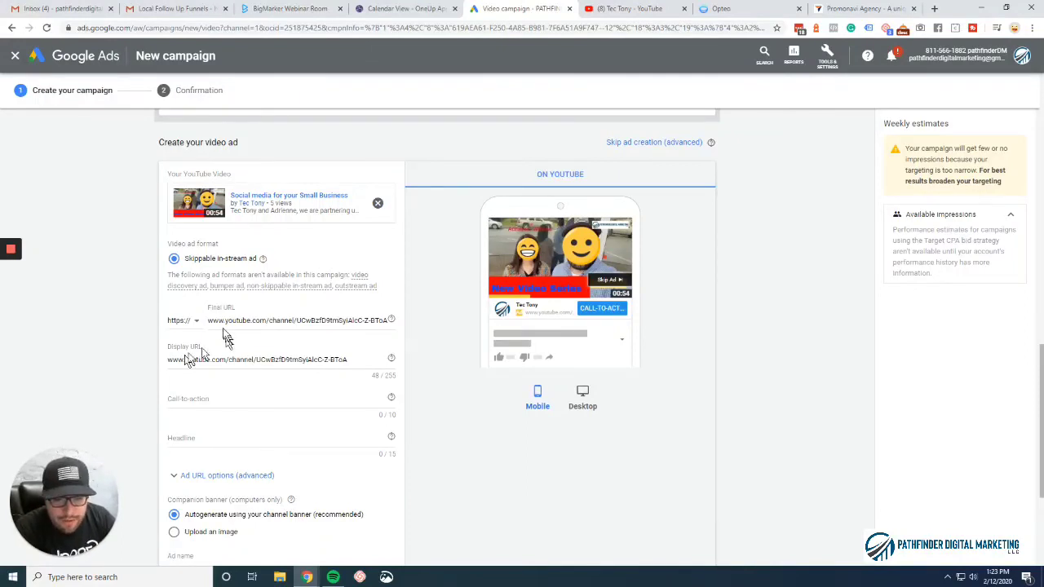
scroll(193, 354, down, 1)
click(212, 345)
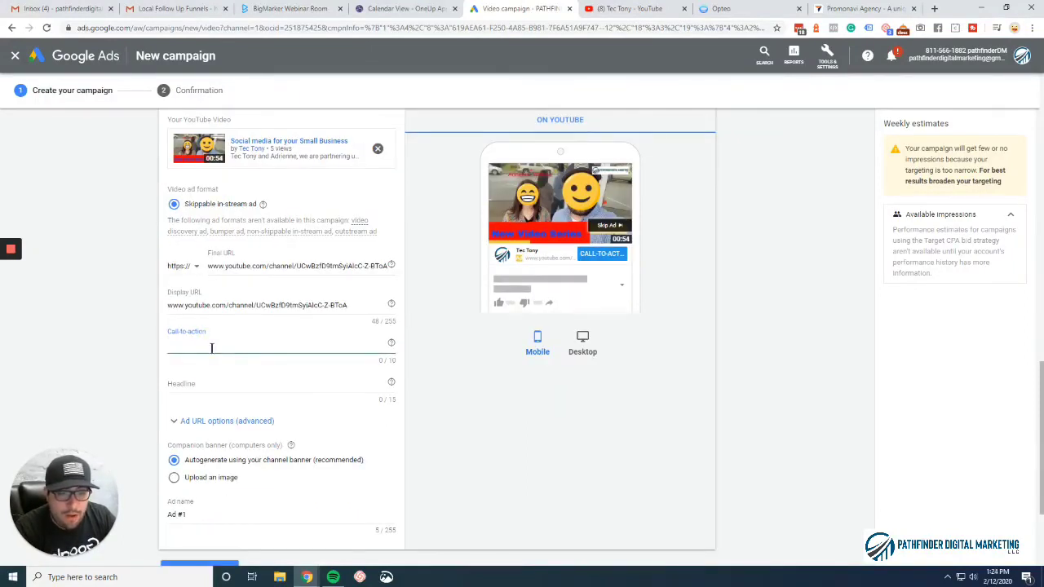
click(214, 304)
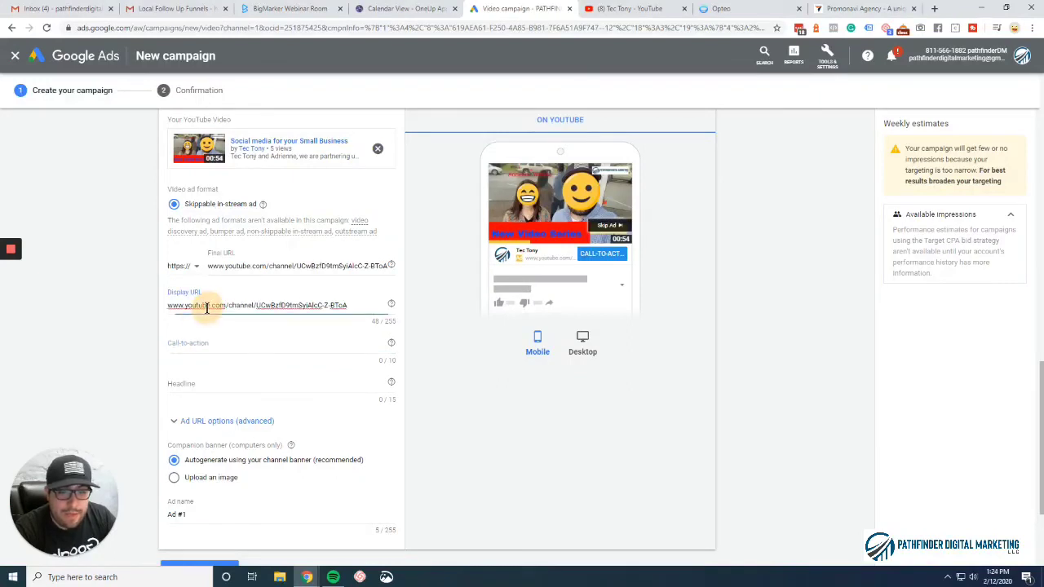
click(241, 266)
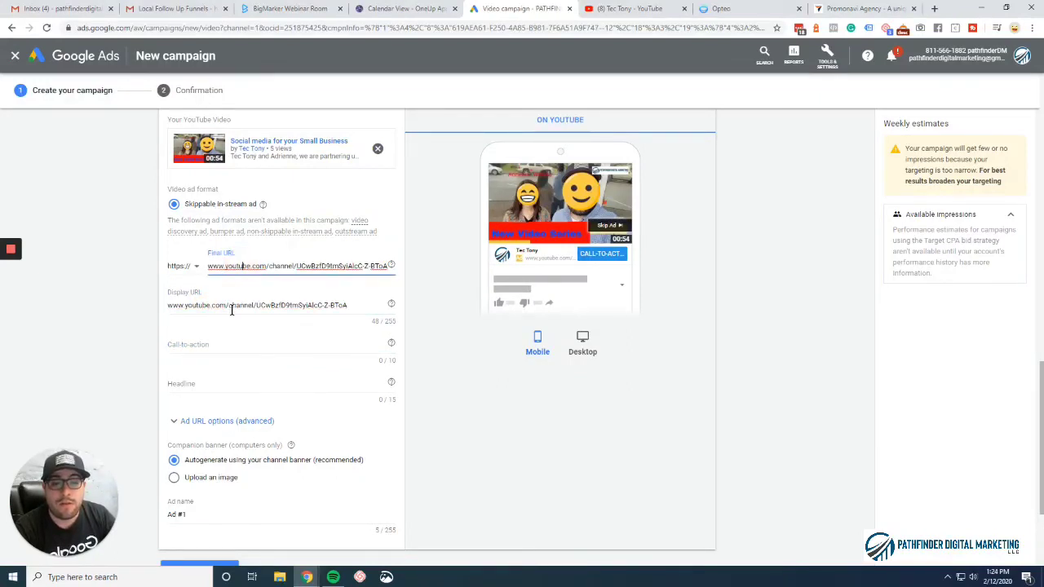
click(234, 303)
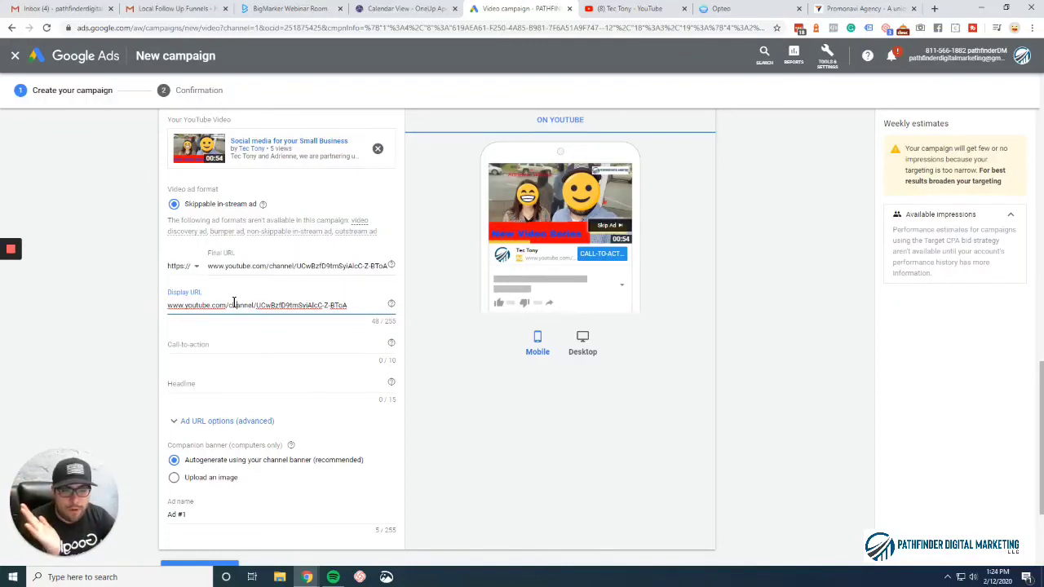
Step: Switch the ad preview to desktop and set the call-to-action to "Subscribe"
click(583, 357)
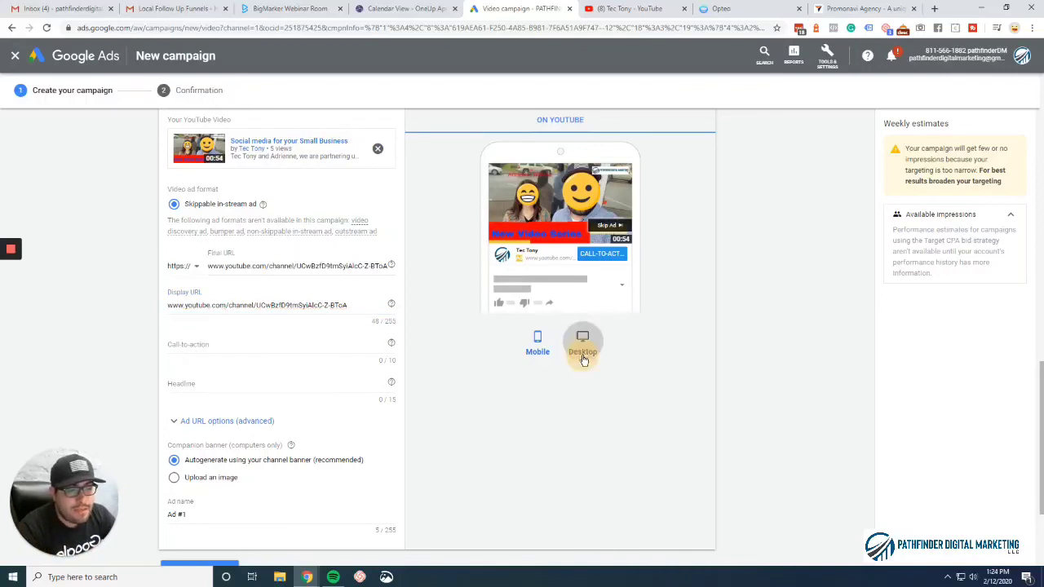
click(542, 351)
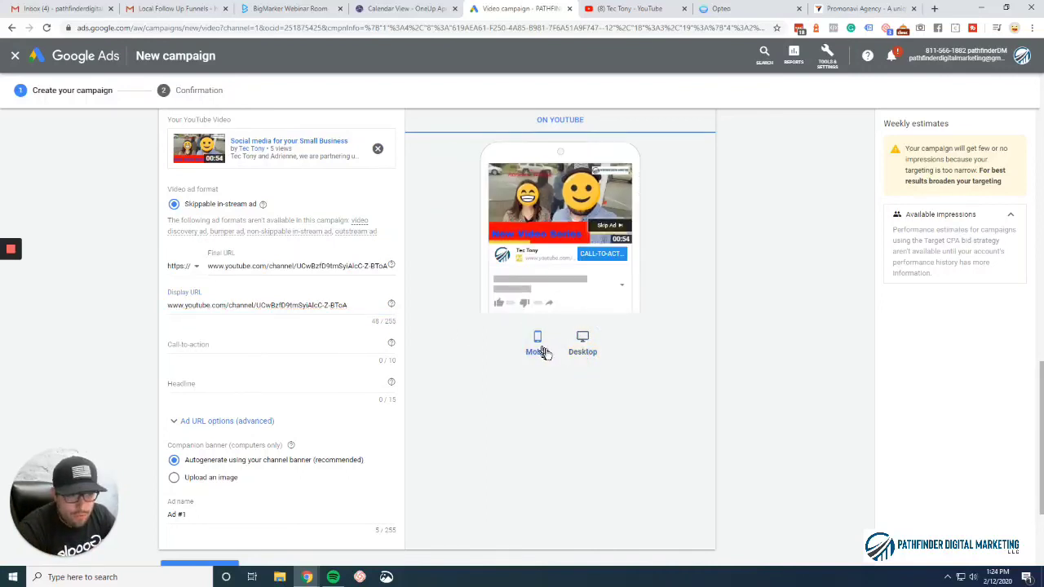
click(583, 346)
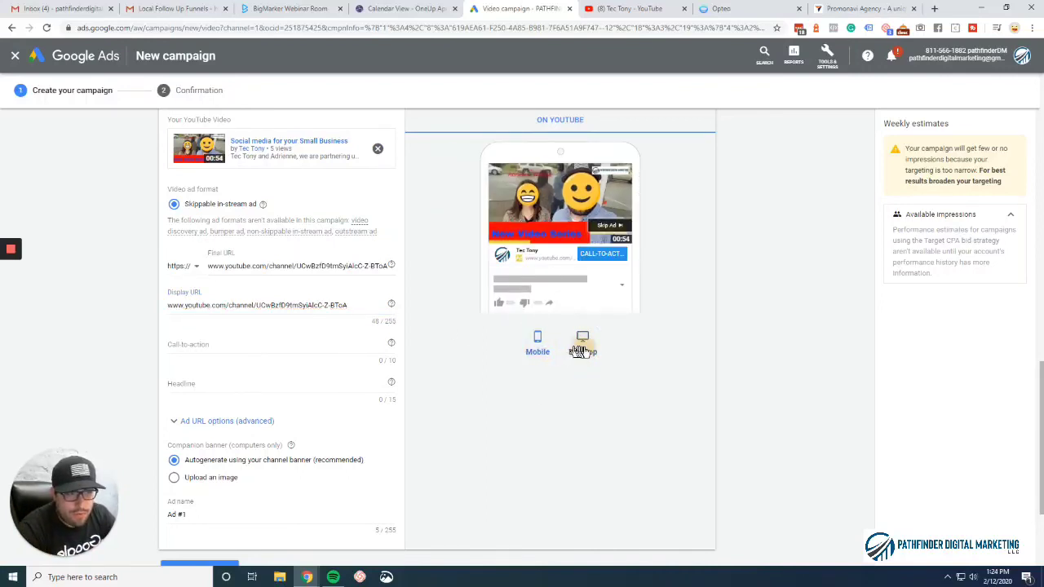
click(220, 344)
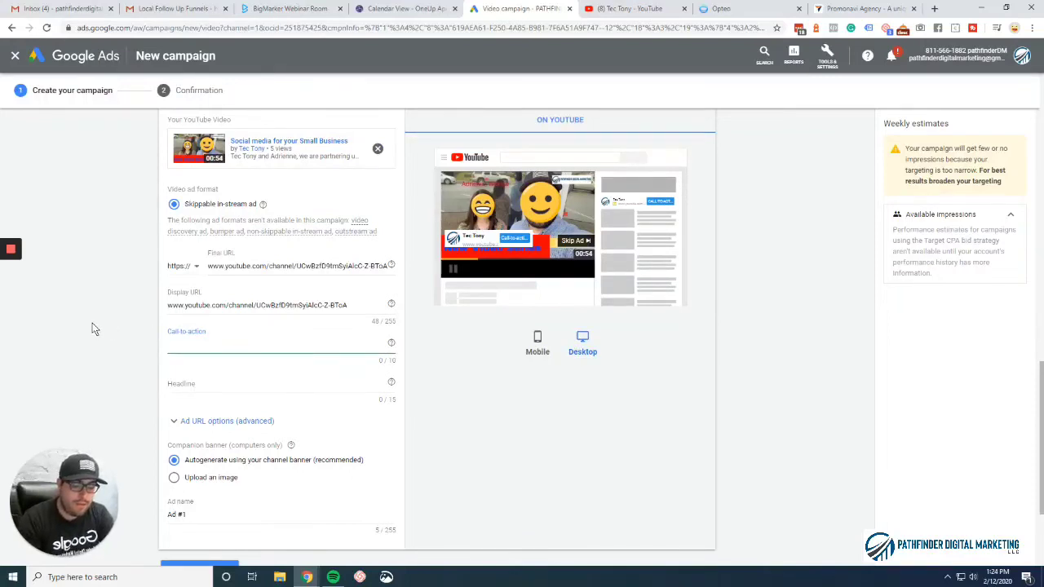
text(Subscribe)
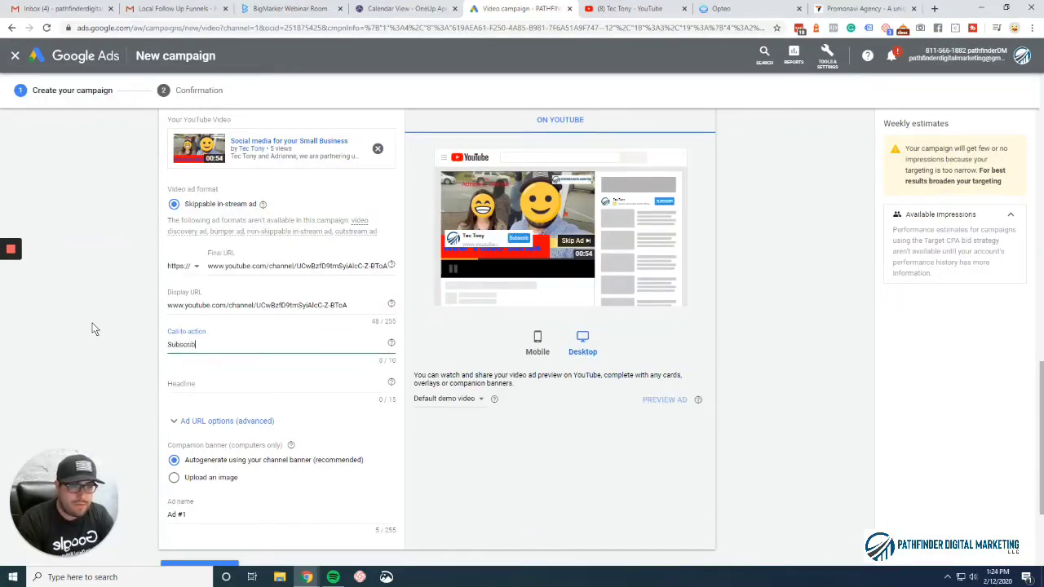
click(223, 384)
text(dsrfghsdfgsdf)
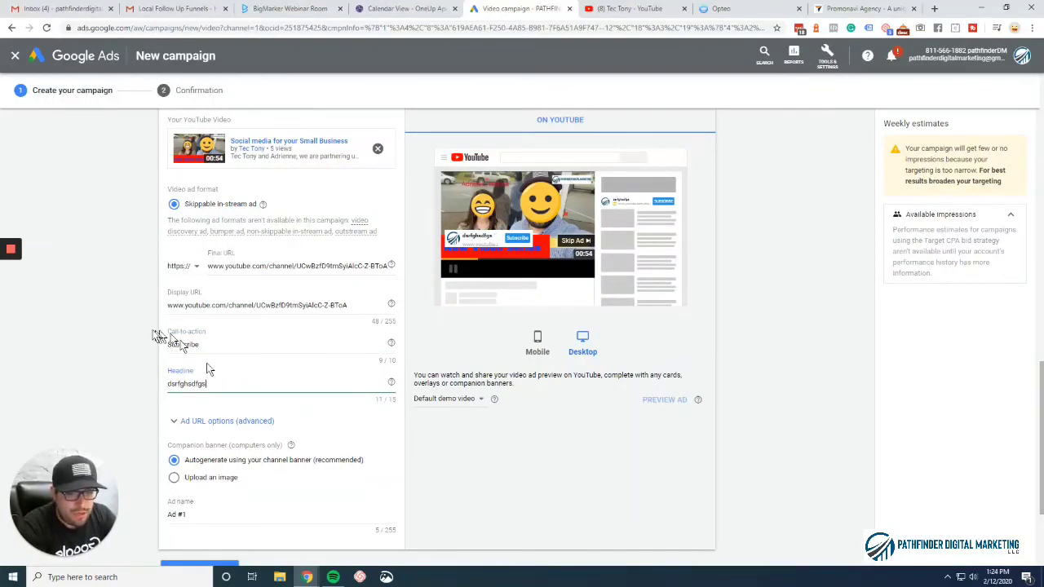
key(BackSpace)
key(BackSpace)
key(BackSpace)
key(BackSpace)
key(BackSpace)
key(BackSpace)
key(BackSpace)
key(BackSpace)
key(BackSpace)
key(BackSpace)
key(BackSpace)
key(BackSpace)
key(BackSpace)
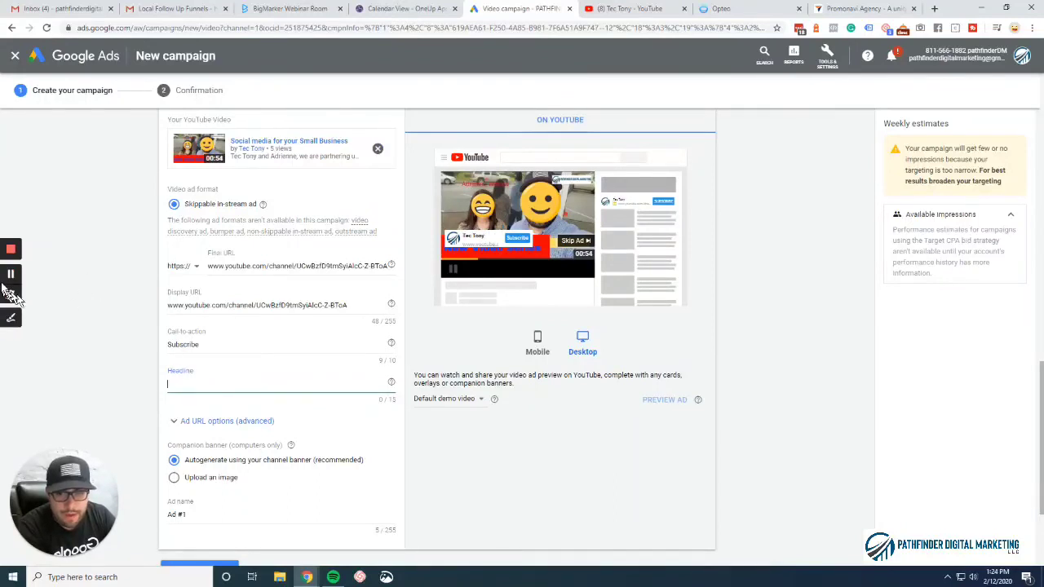
click(11, 306)
drag(430, 248, 529, 219)
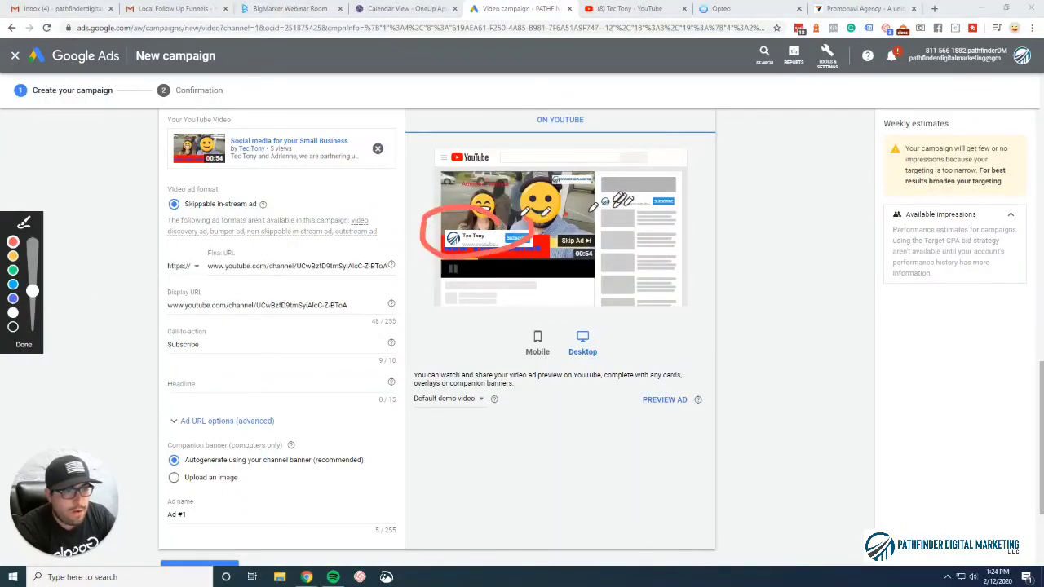
mouse_move(618, 192)
mouse_down()
mouse_move(658, 239)
mouse_move(600, 177)
mouse_up()
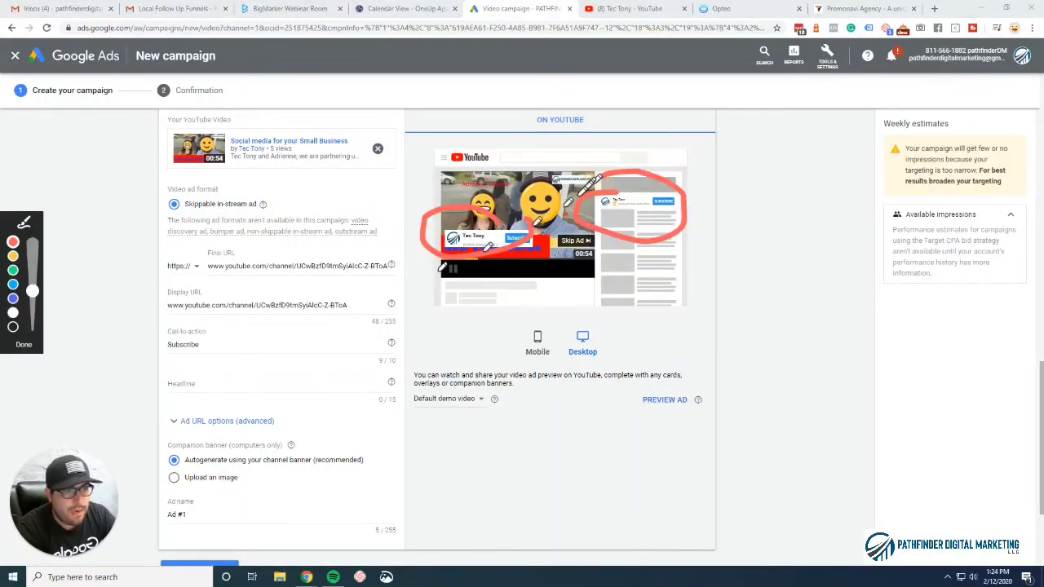
click(31, 344)
text(asdfa)
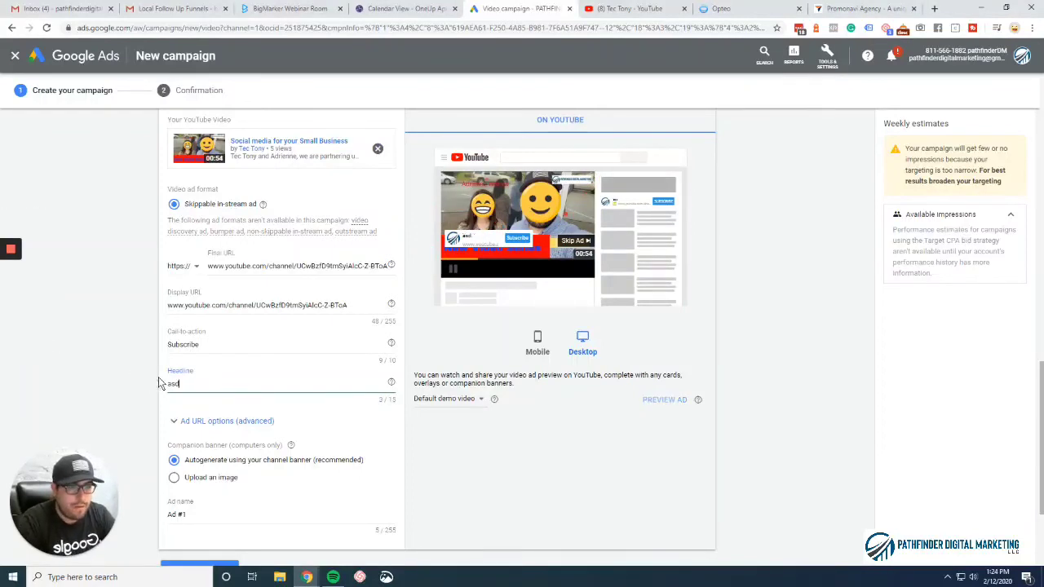
key(BackSpace)
key(BackSpace)
key(BackSpace)
key(BackSpace)
key(BackSpace)
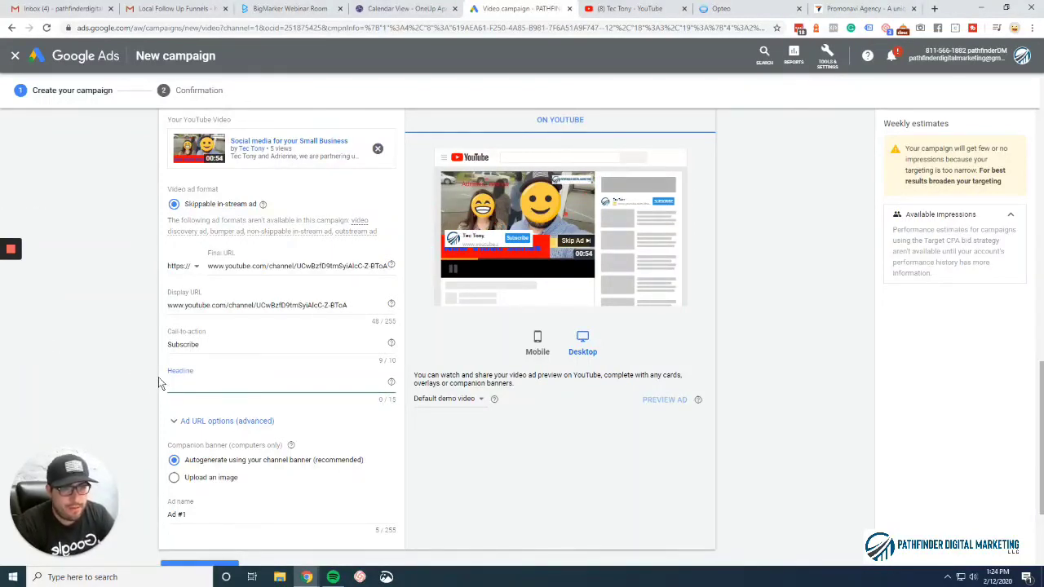
text(Small)
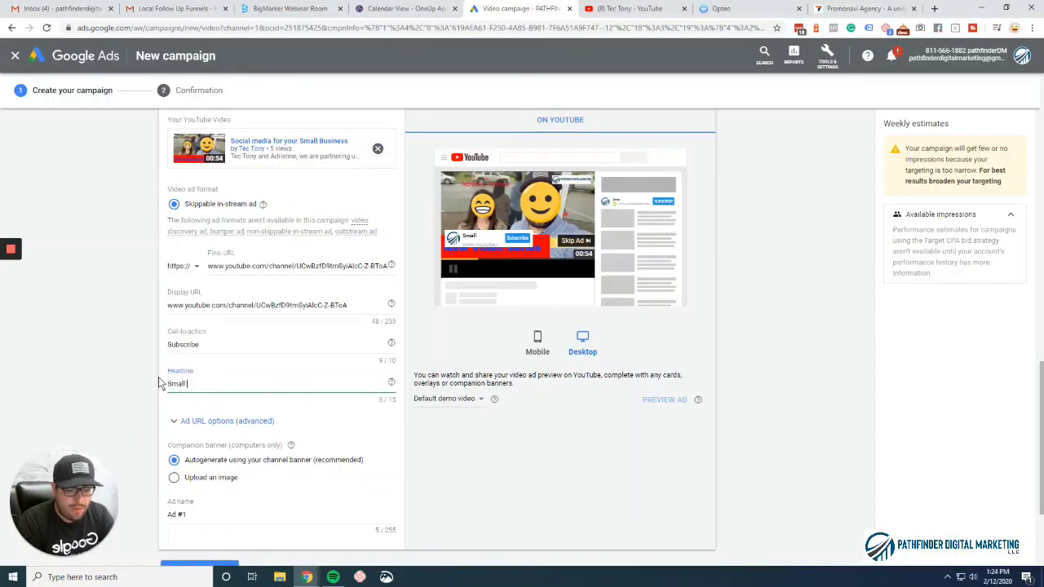
text( Busi)
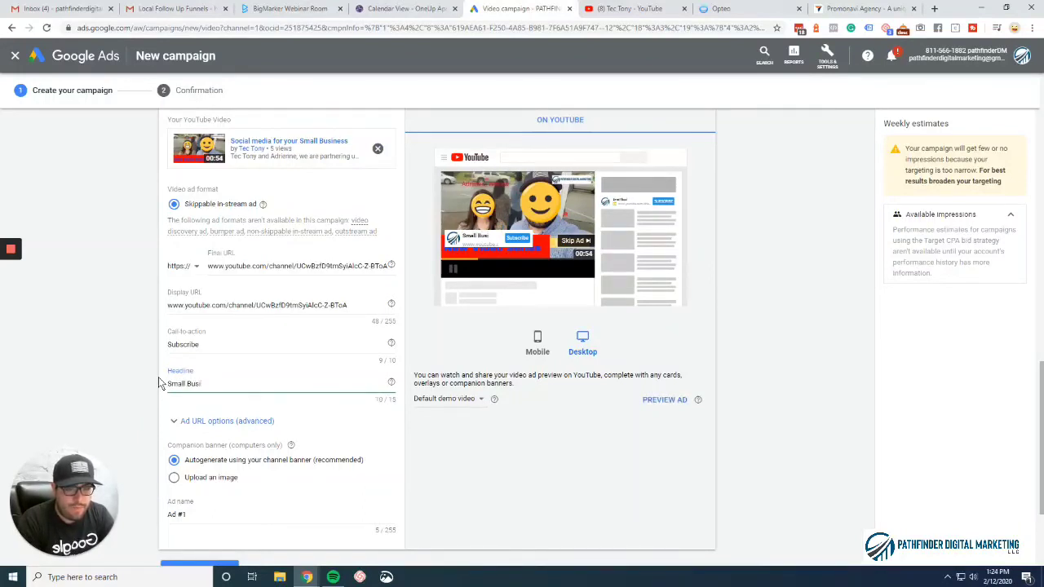
text(nes)
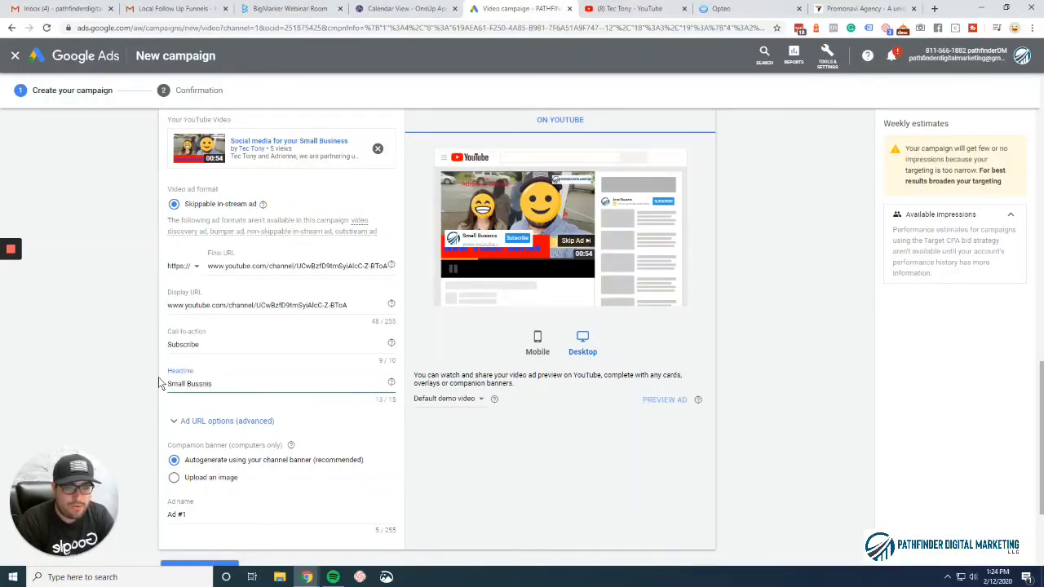
key(BackSpace)
key(BackSpace)
key(BackSpace)
key(BackSpace)
key(BackSpace)
key(BackSpace)
key(BackSpace)
key(BackSpace)
key(BackSpace)
key(BackSpace)
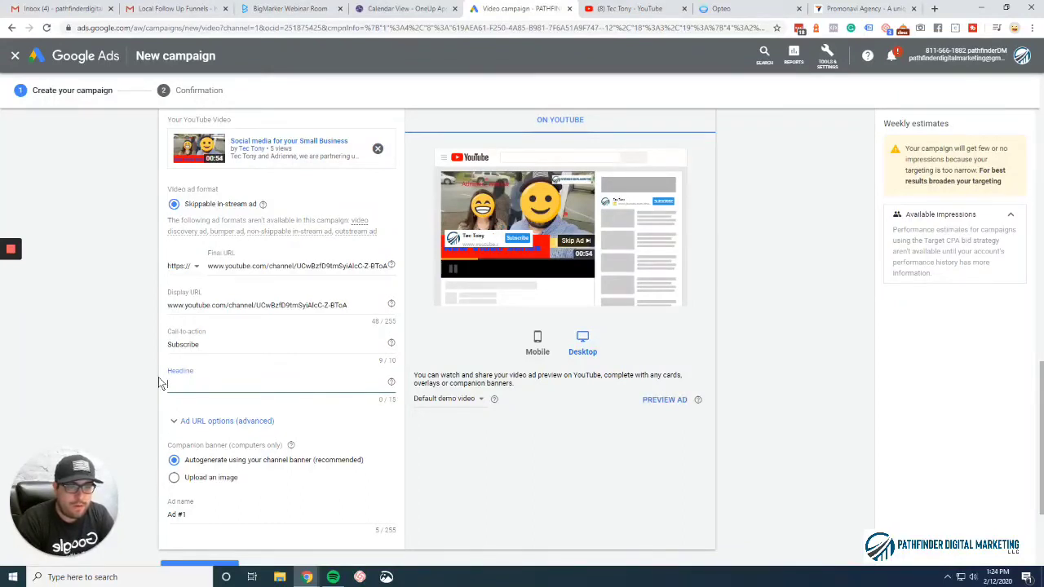
text(Learn from t)
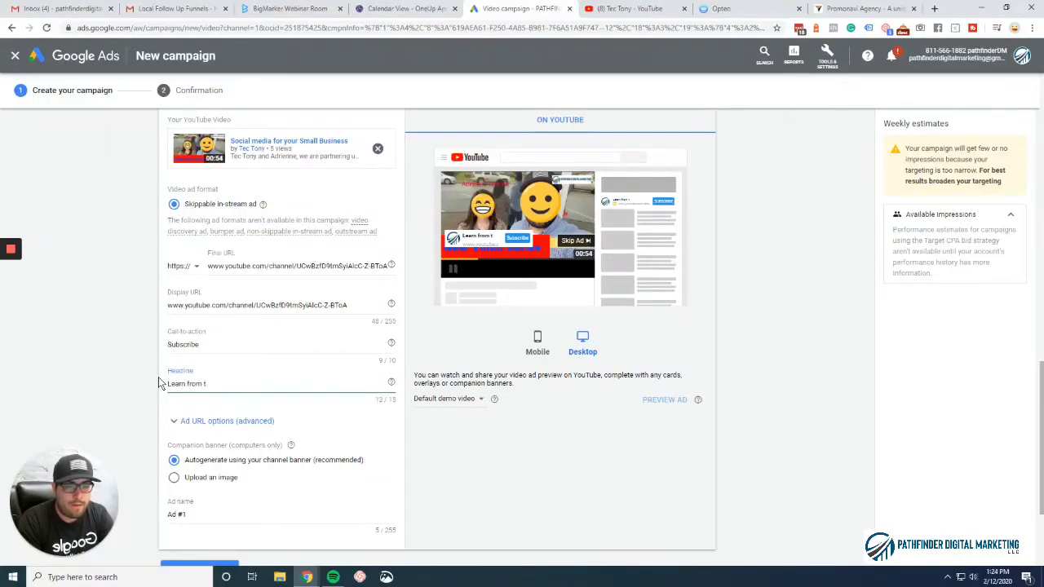
key(BackSpace)
key(BackSpace)
key(BackSpace)
key(BackSpace)
key(BackSpace)
key(BackSpace)
key(BackSpace)
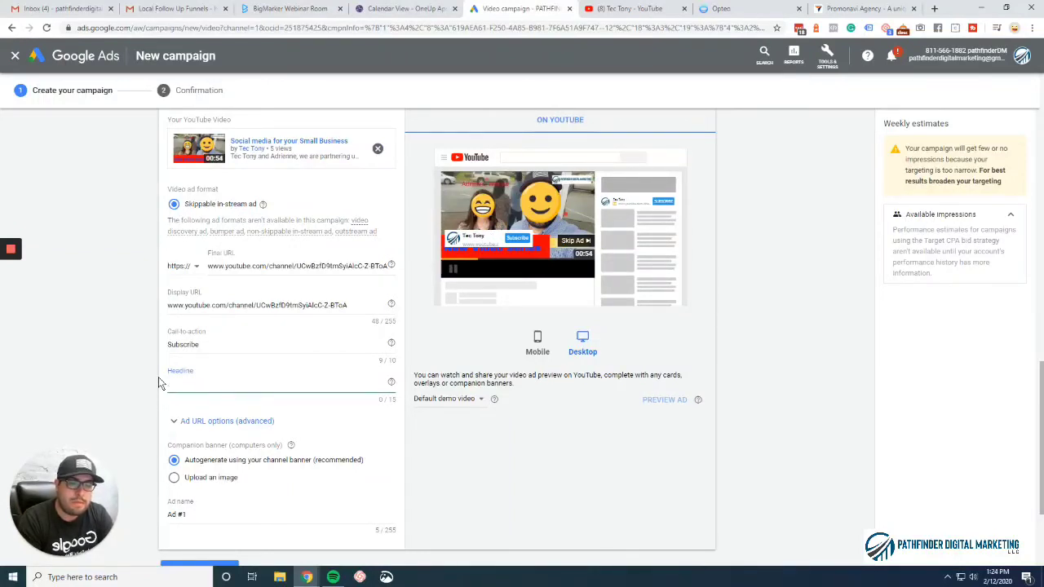
Step: Set the ad's headline to "Learn More Now" and check the ad in the mobile and desktop previews
mouse_move(27, 277)
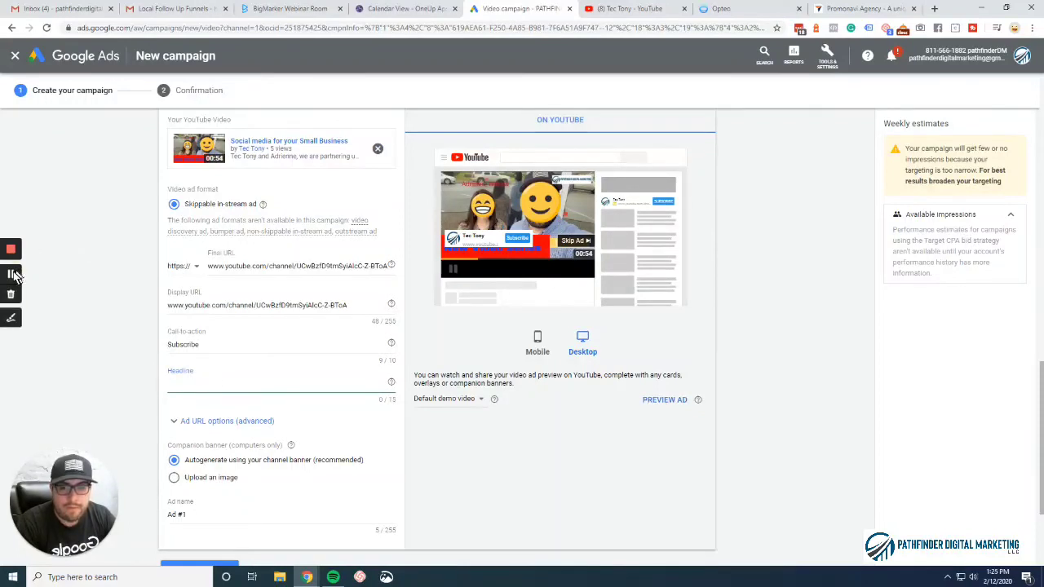
text(Learn More Now)
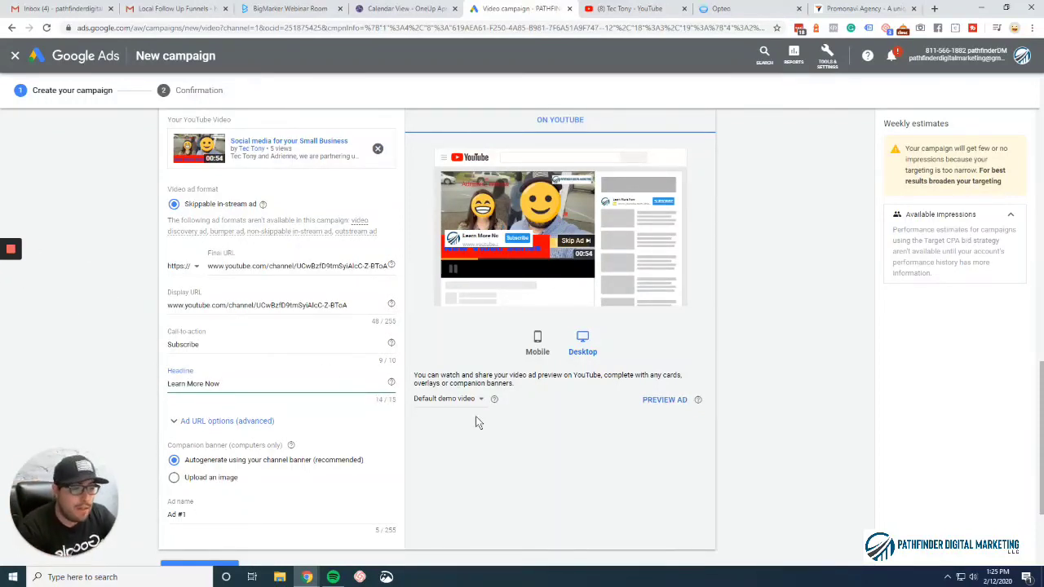
click(538, 347)
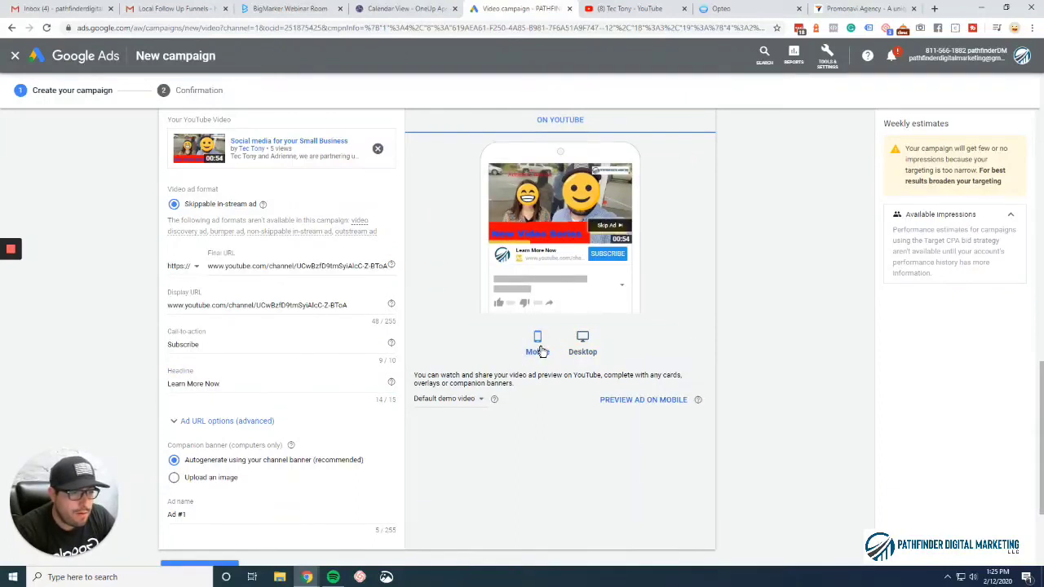
click(581, 346)
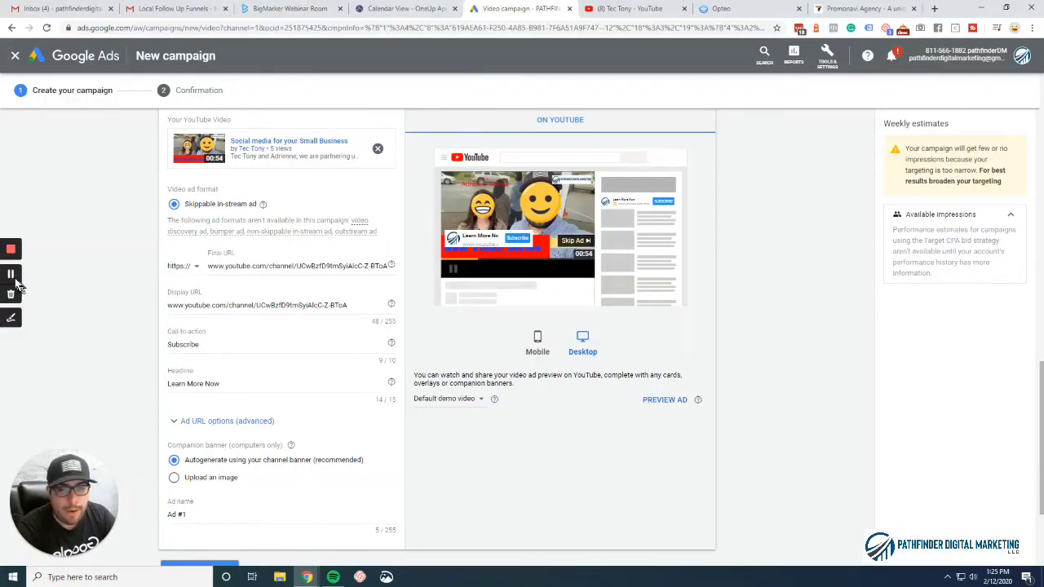
Step: Expand the advanced ad URL options, examine the tracking template, URL suffix and custom parameter fields, and collapse them
scroll(337, 278, down, 2)
click(259, 261)
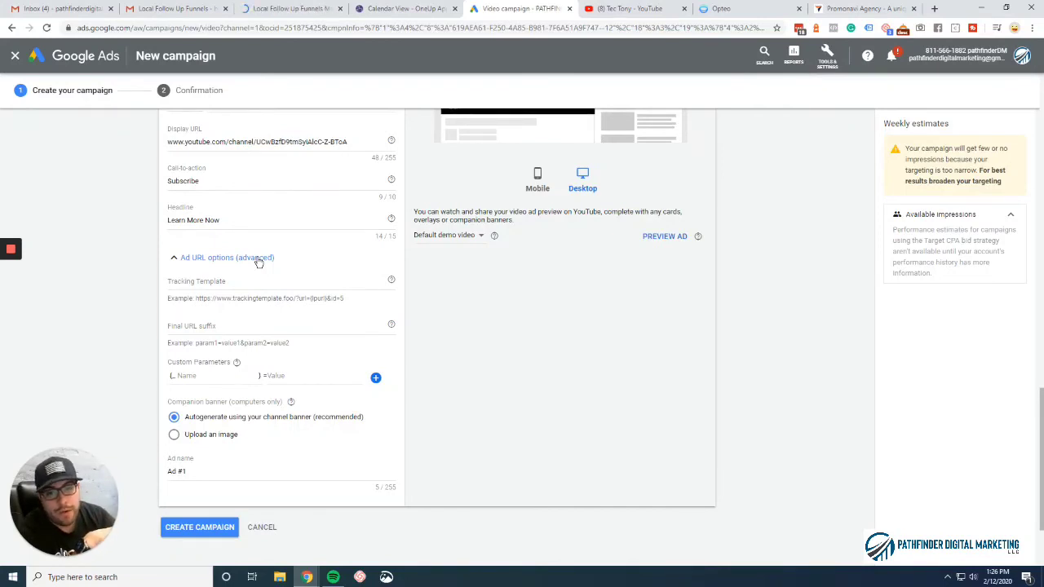
click(259, 259)
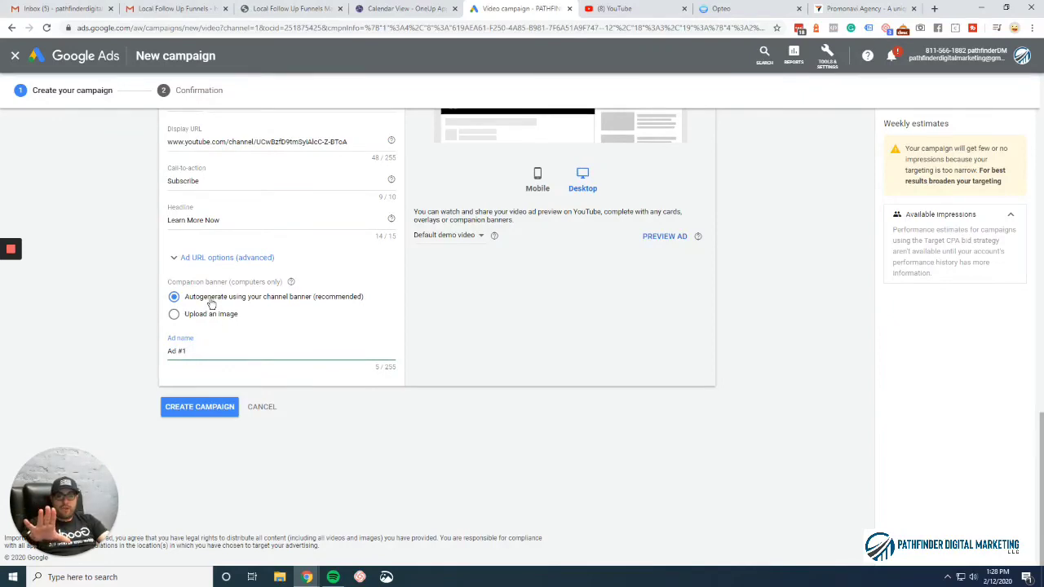
Step: Review the companion banner in the desktop ad preview and the companion banner options for the ad
scroll(210, 303, up, 3)
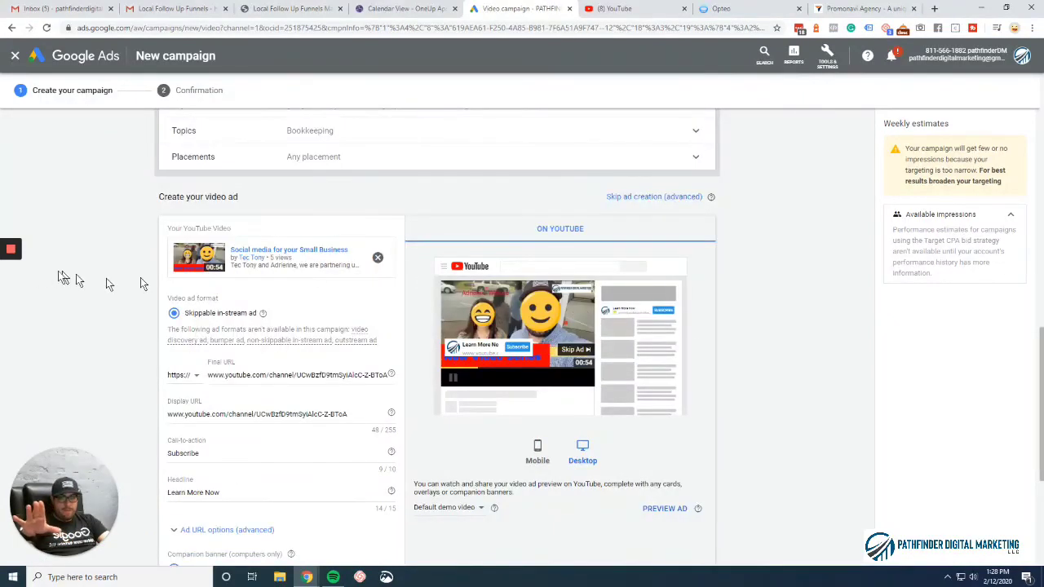
mouse_move(25, 284)
click(10, 318)
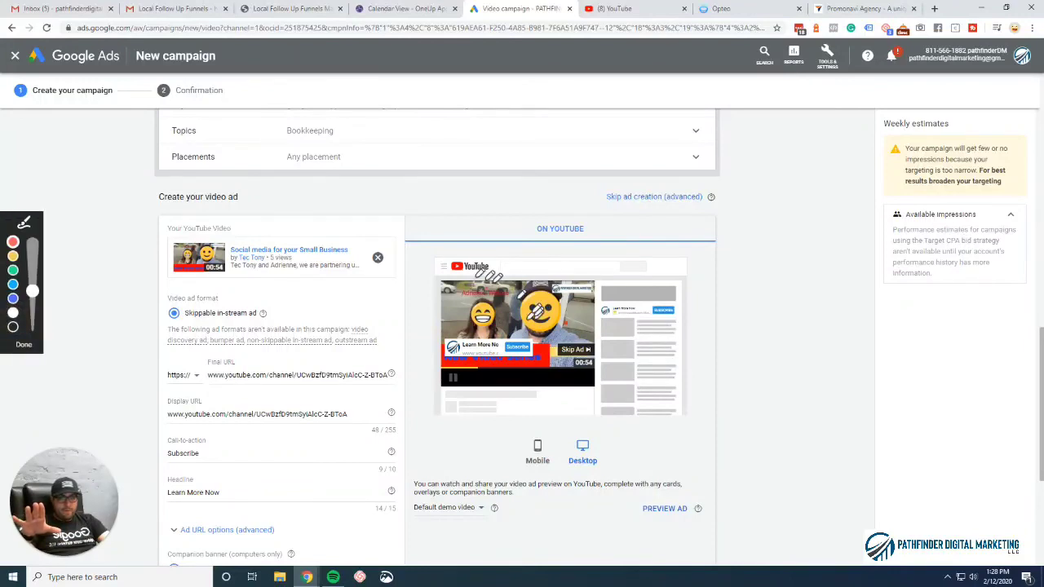
drag(662, 311, 703, 297)
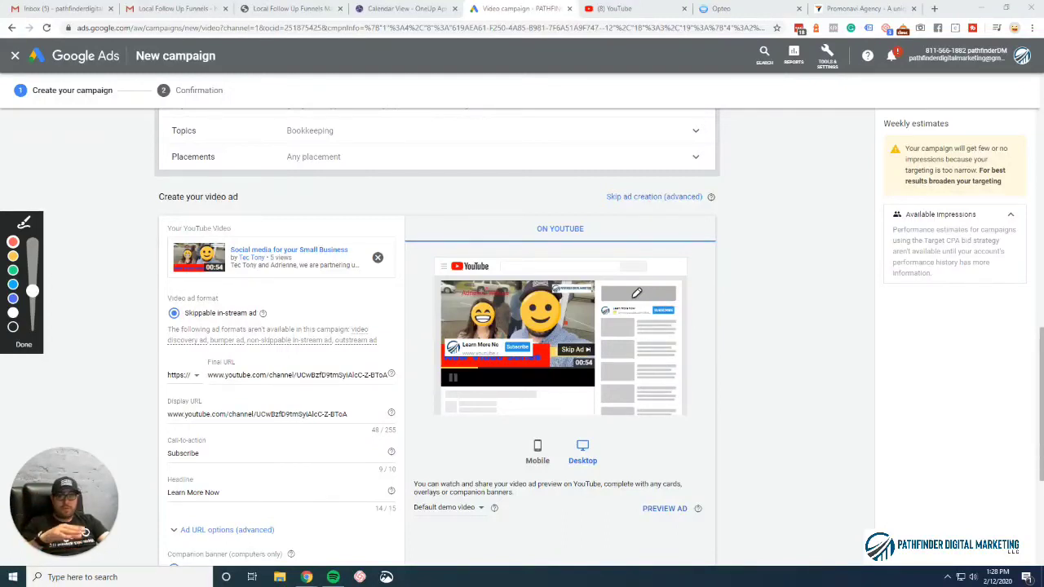
click(25, 344)
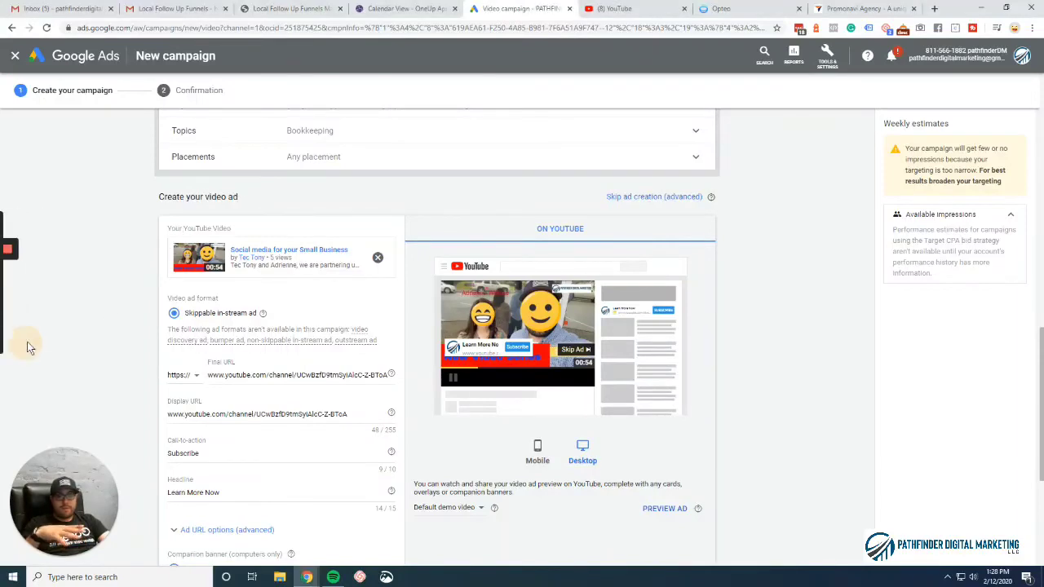
scroll(111, 330, down, 4)
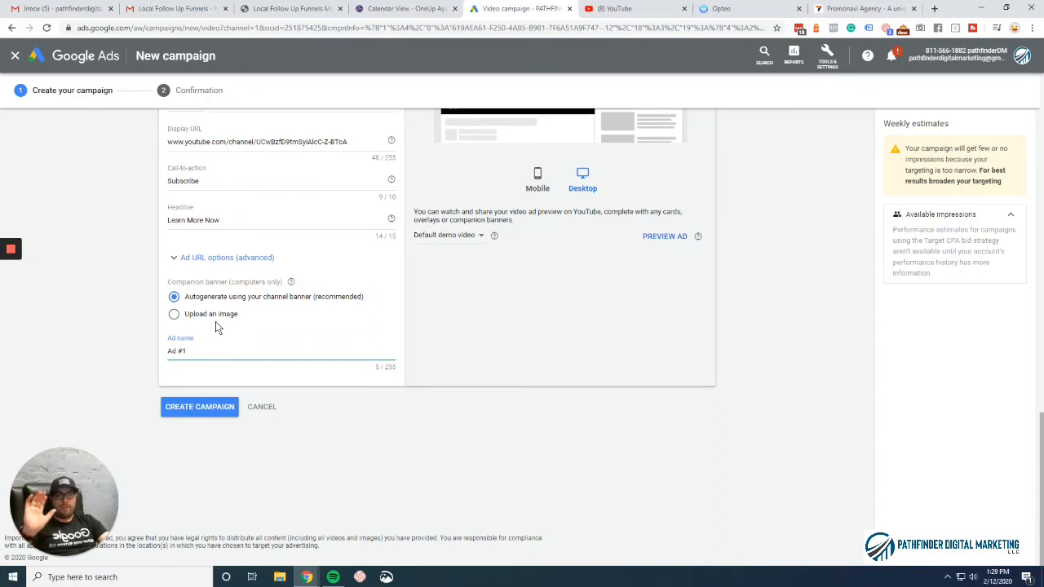
Step: Name the ad "practice ad 1 show on car or realtors"
triple_click(212, 354)
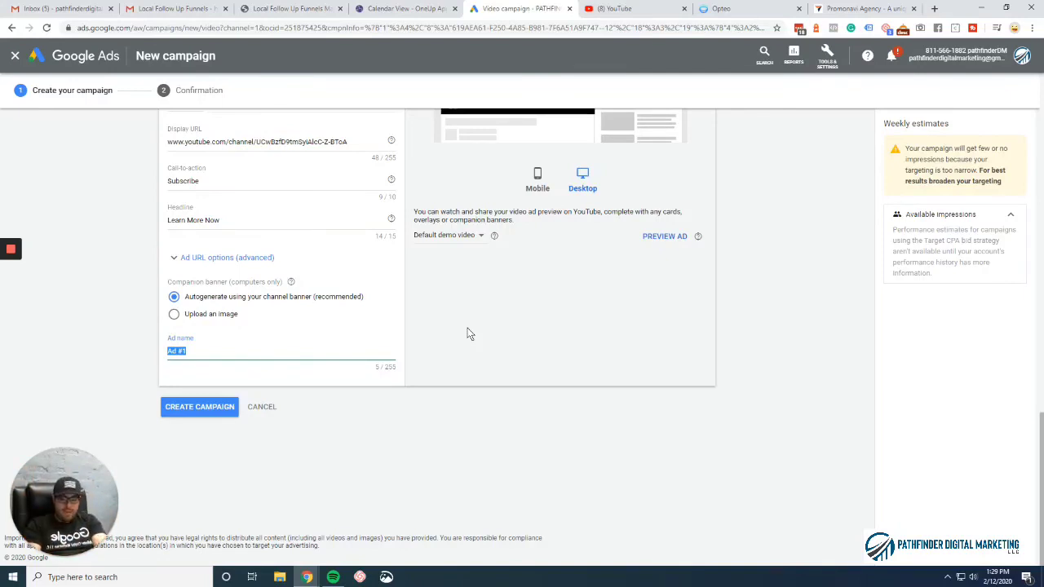
text(practic)
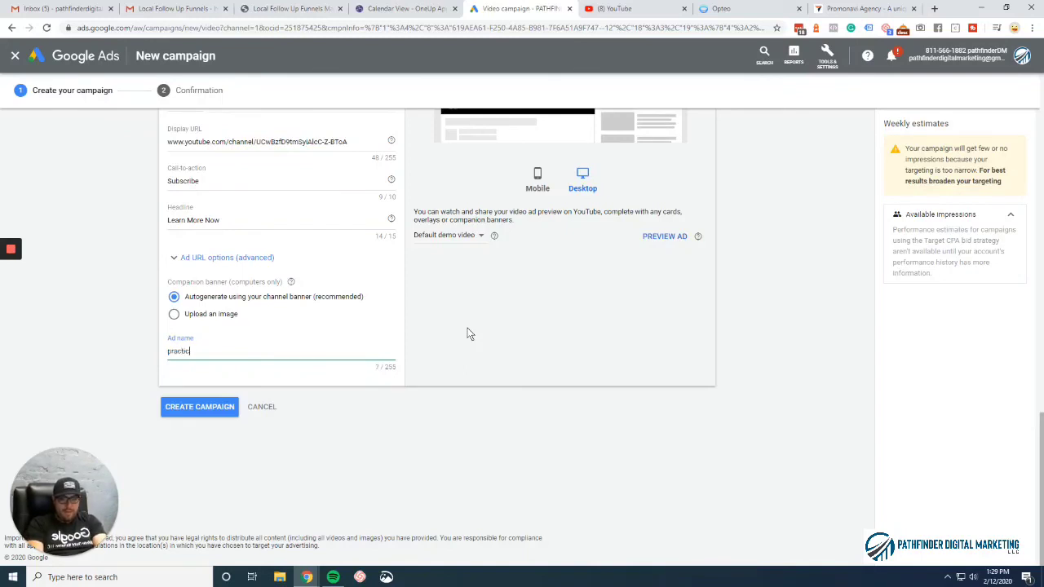
text(e ad 1 )
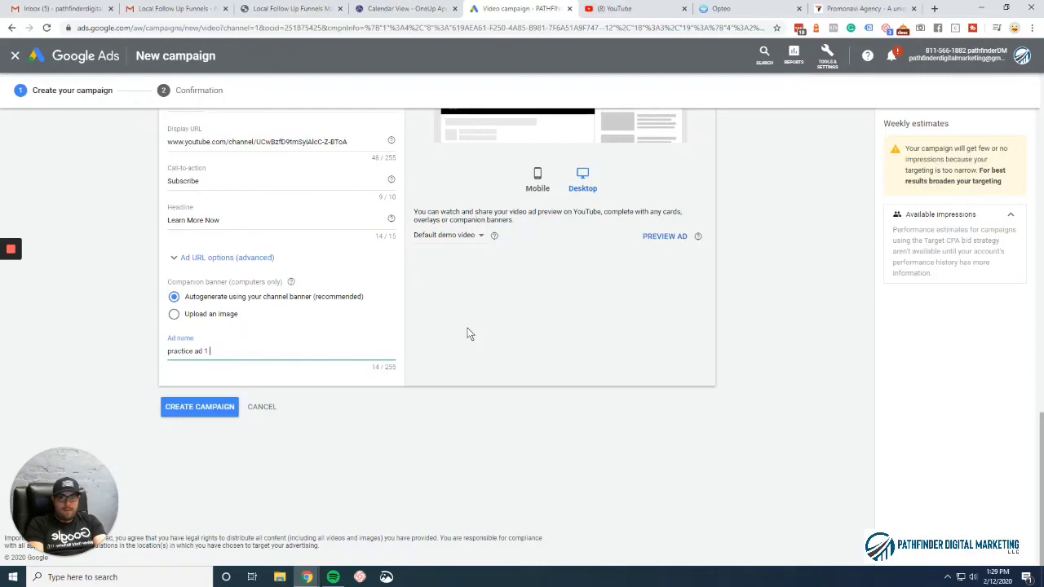
text(show on )
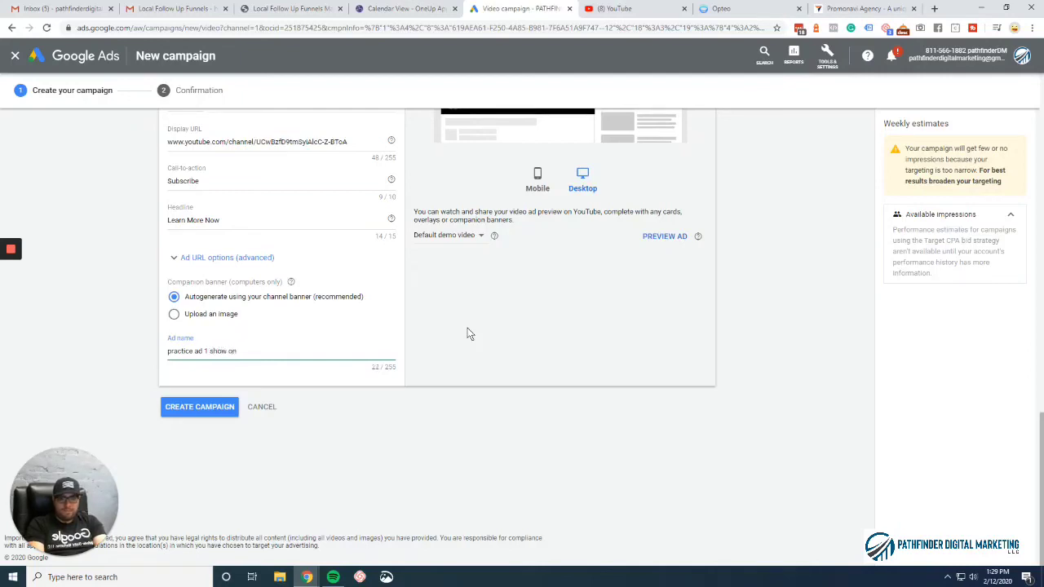
text(car.or)
text( tr)
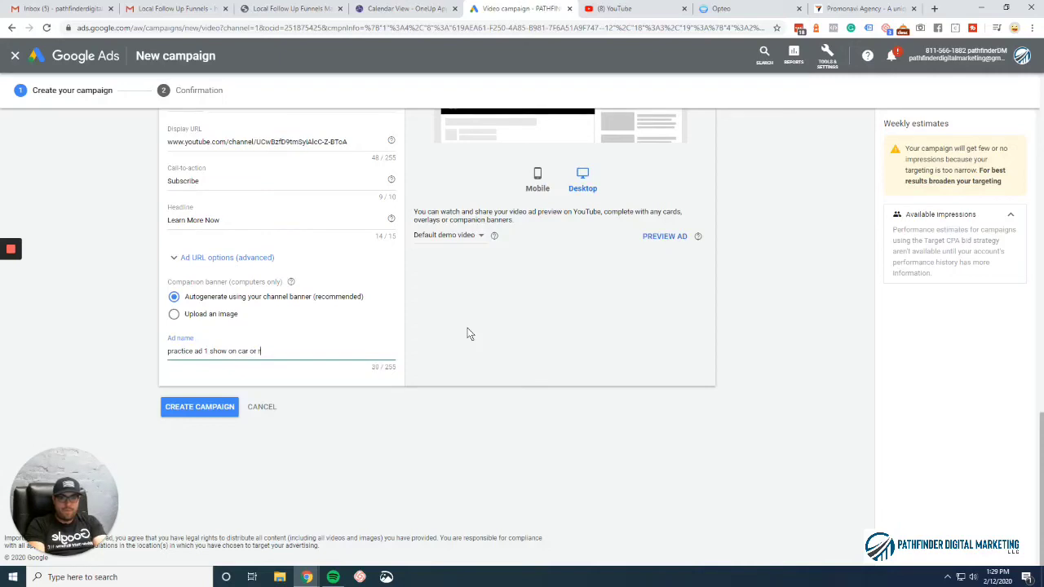
text(ealtors)
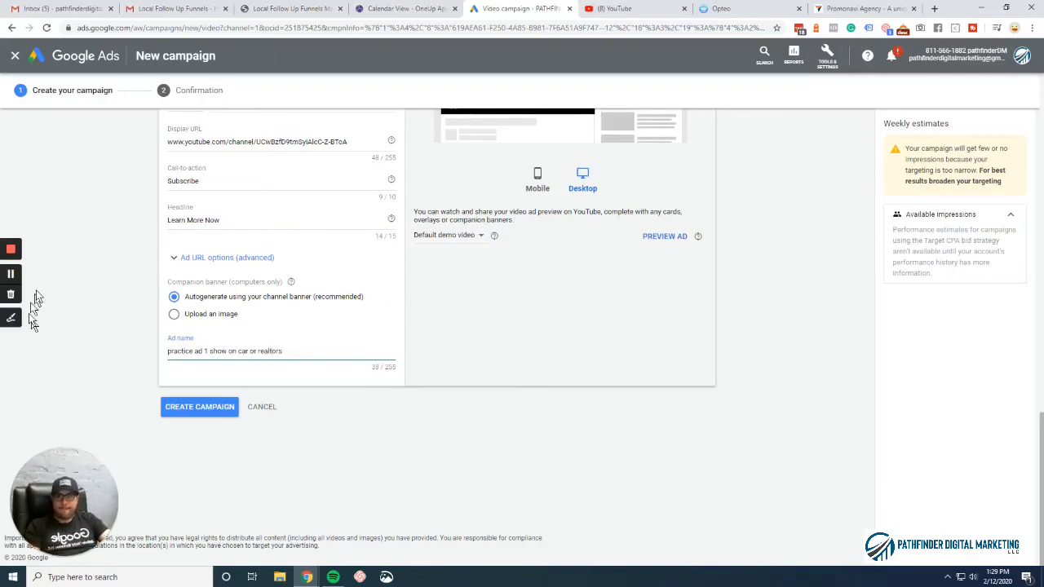
click(11, 275)
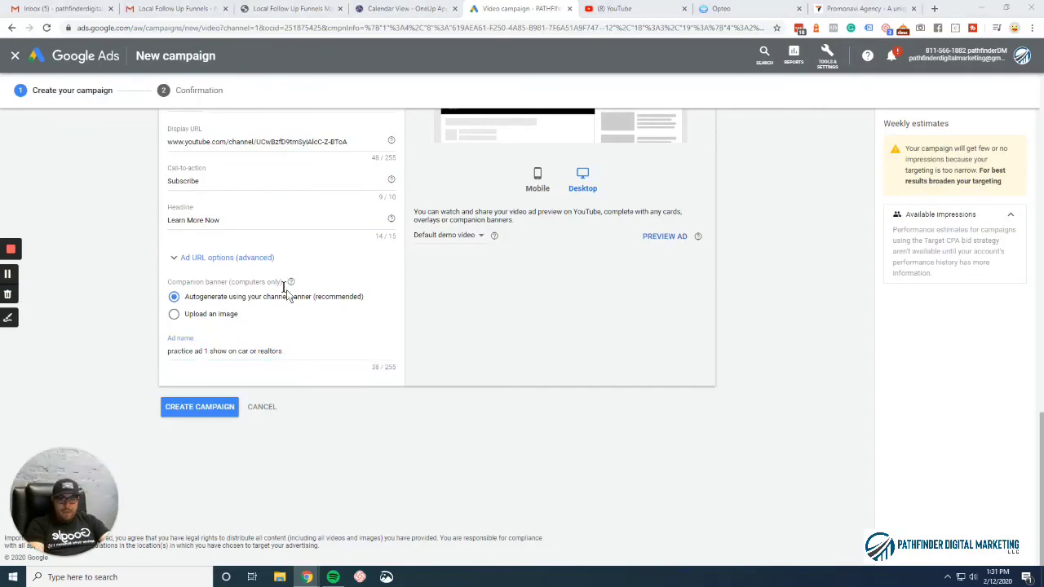
Step: Preview the ad on YouTube with the default demo video and examine its in-video overlay and companion banner
scroll(657, 318, up, 2)
scroll(663, 343, down, 1)
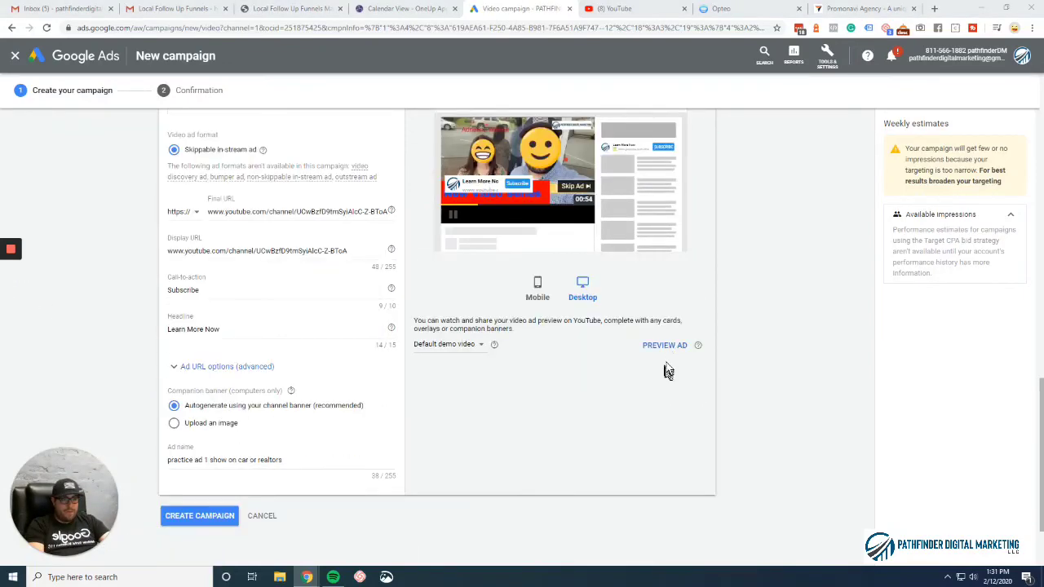
click(663, 347)
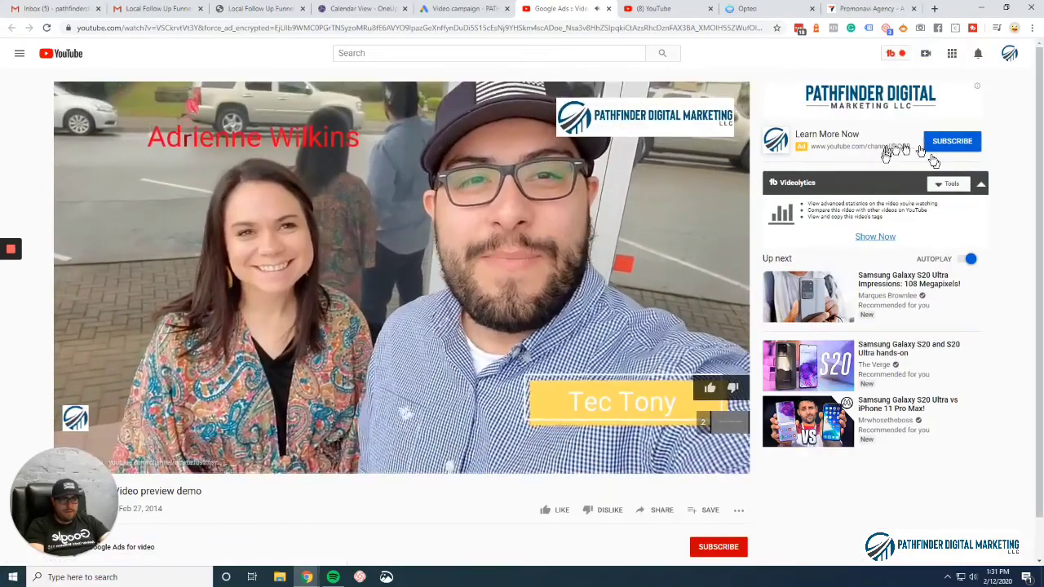
mouse_move(14, 297)
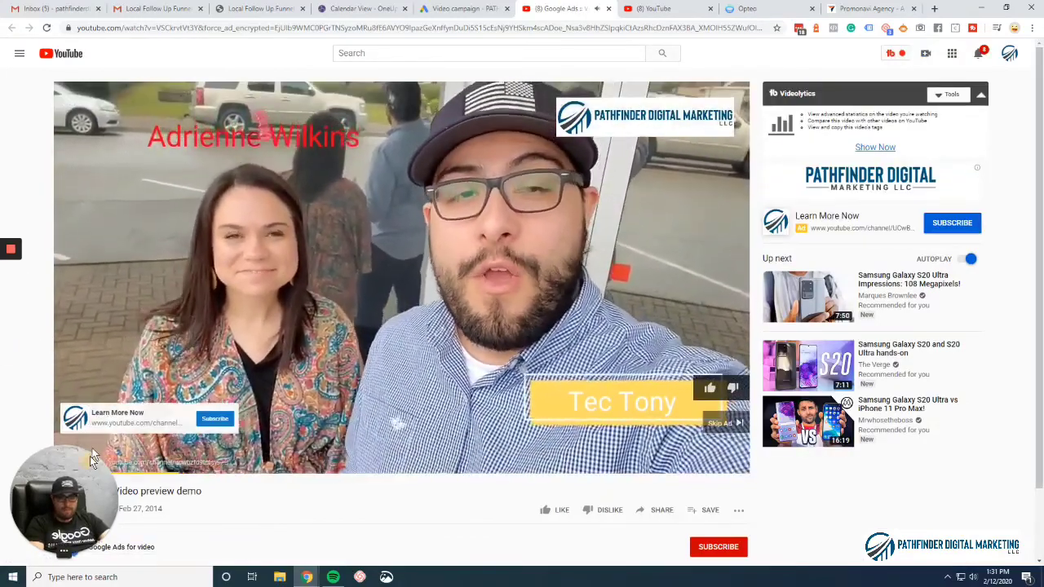
drag(81, 437, 36, 564)
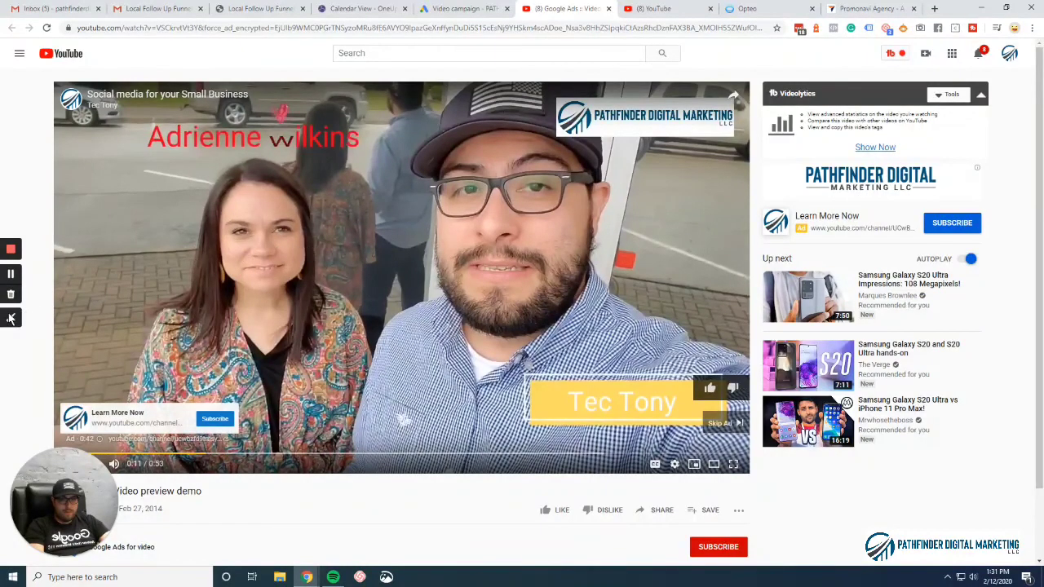
Step: Point out the companion banner, overlay call-to-action and skip control with drawn marks, and close the YouTube preview
click(14, 322)
drag(1013, 184, 981, 236)
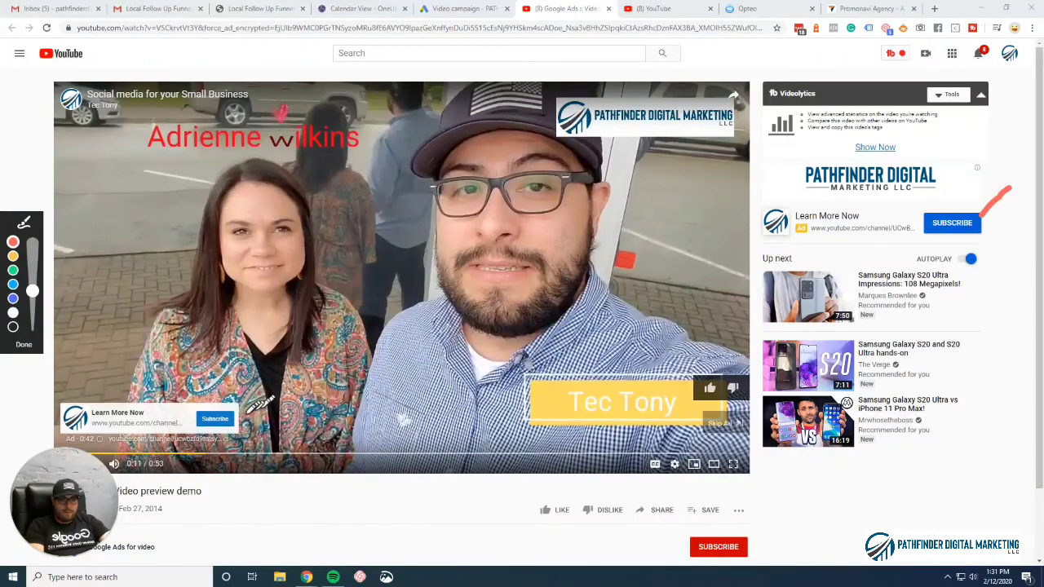
drag(247, 408, 300, 346)
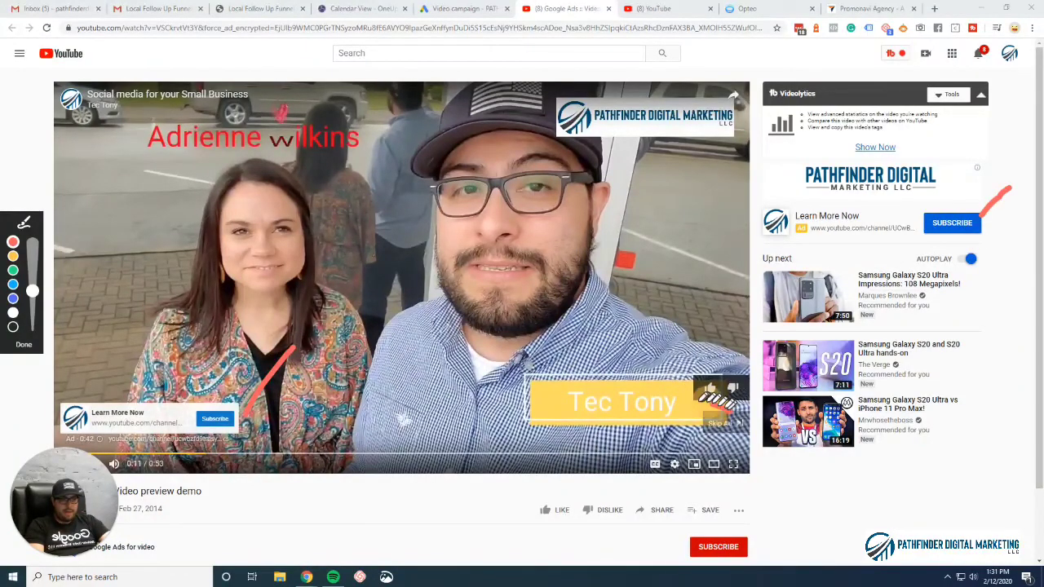
mouse_move(730, 416)
mouse_down()
mouse_move(689, 426)
mouse_move(760, 413)
mouse_up()
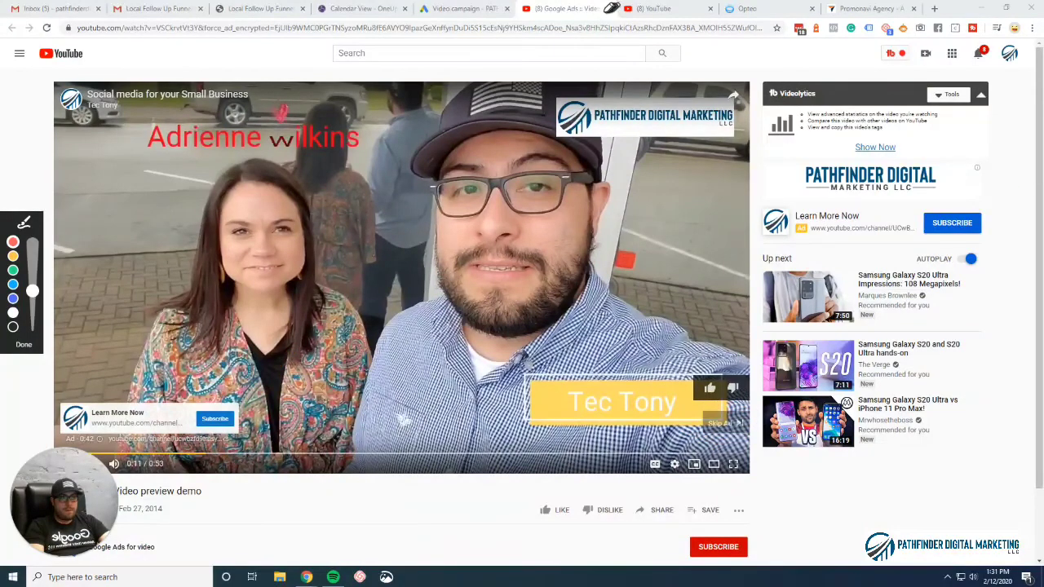
click(33, 342)
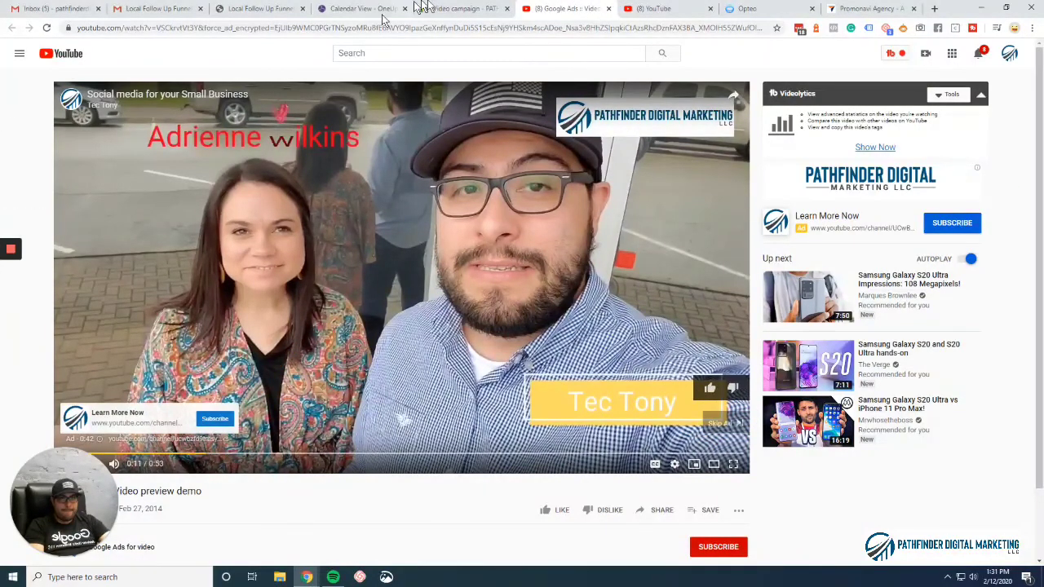
click(473, 8)
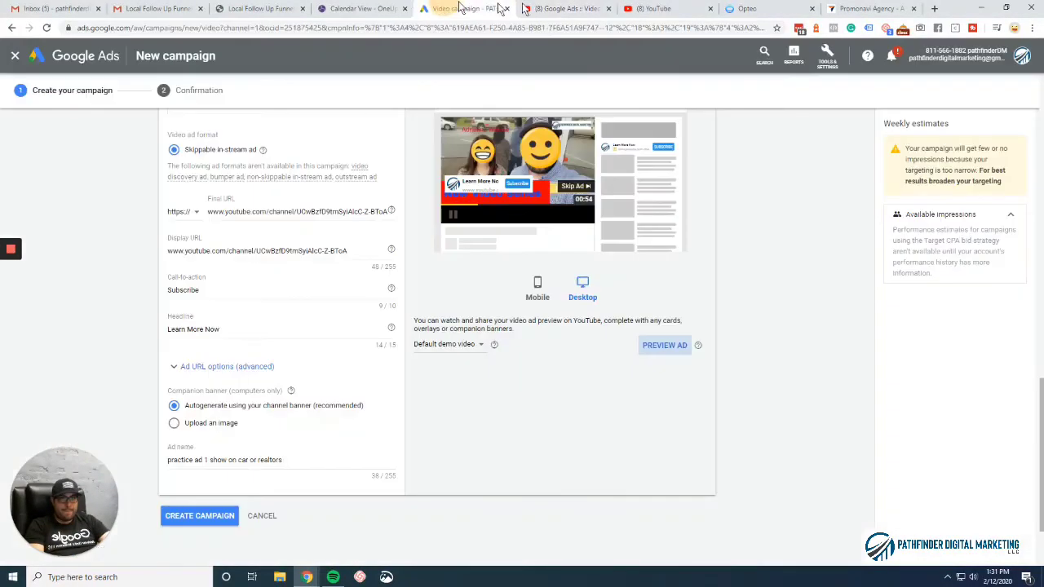
click(608, 9)
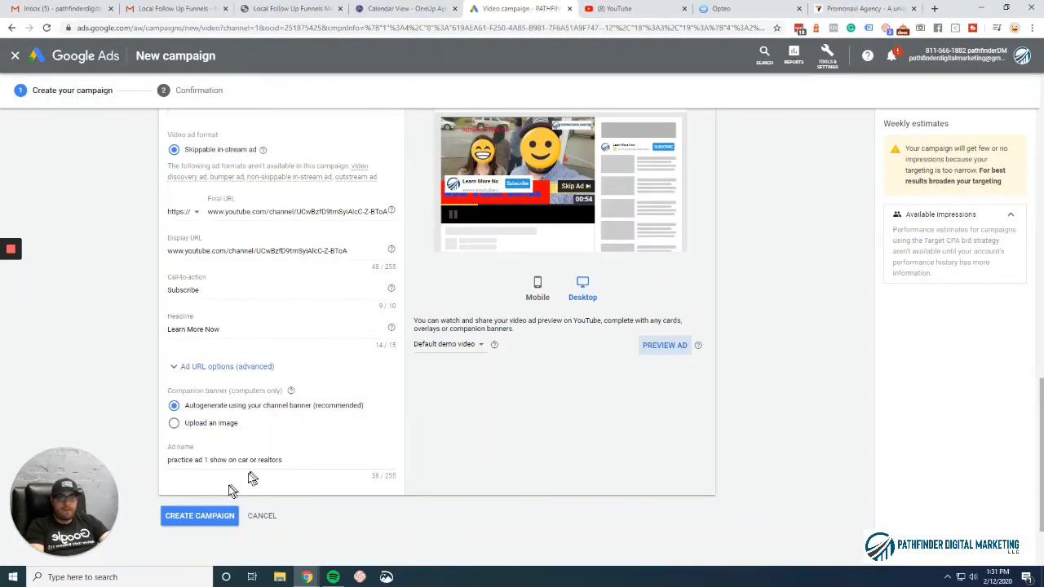
Step: Create the campaign, reviewing its expanded ad group and ad summary before continuing to the campaign
click(213, 521)
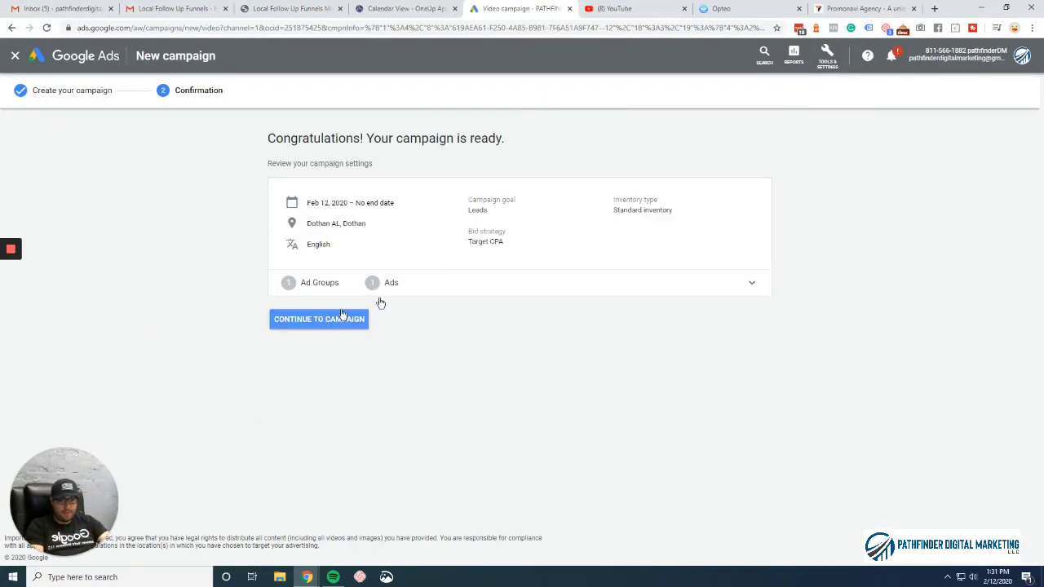
click(754, 280)
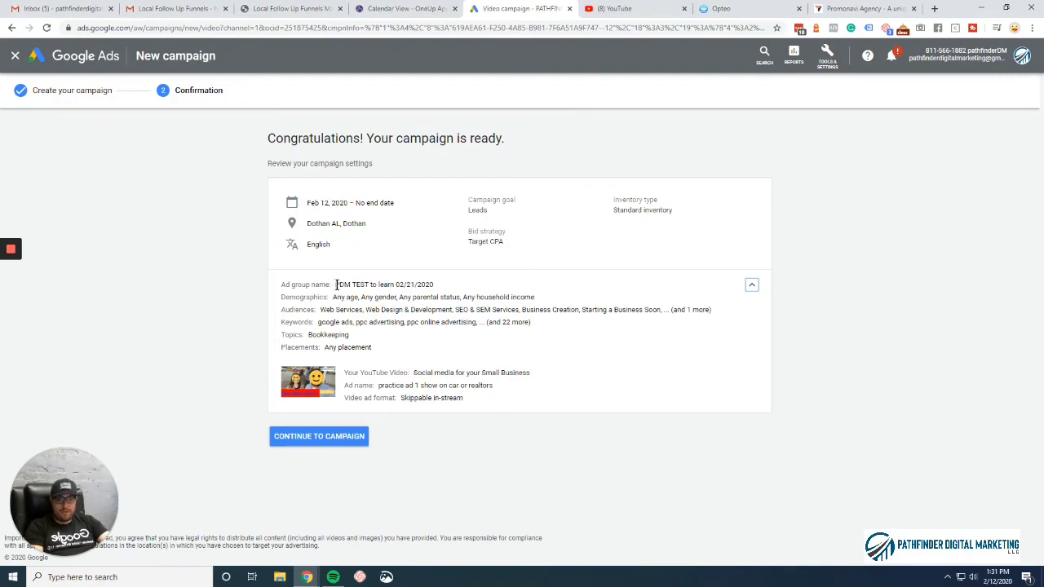
drag(334, 287, 675, 342)
click(672, 340)
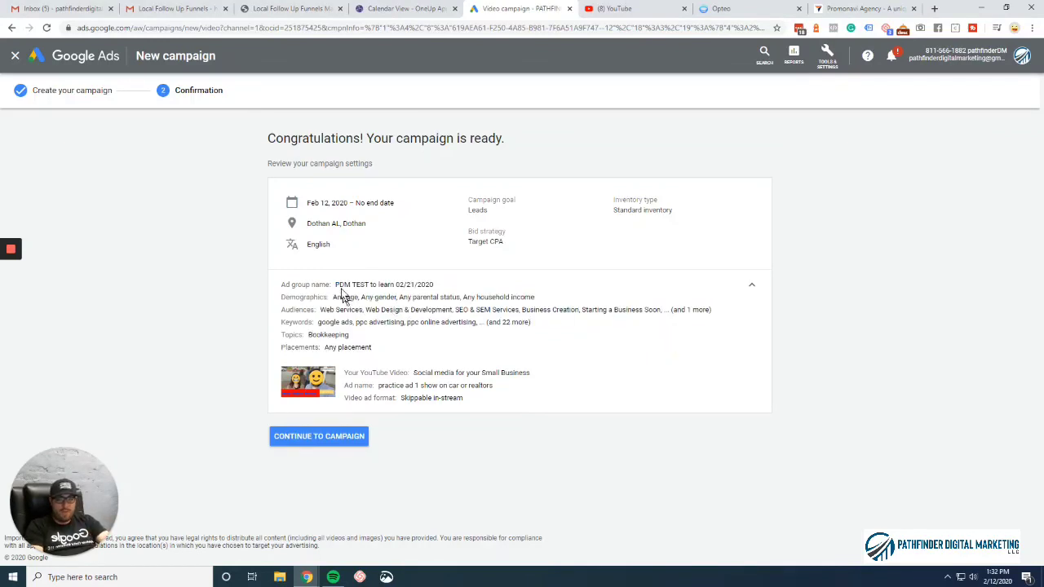
drag(338, 286, 550, 341)
click(547, 339)
click(327, 444)
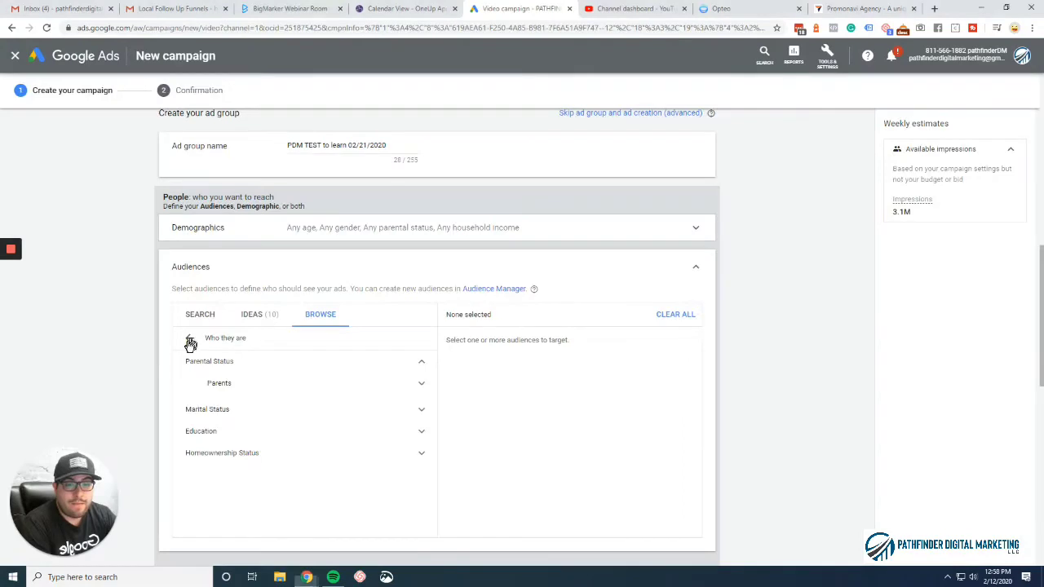
Step: Browse the ad group's audience categories and examine the affinity audiences under interests and habits
click(190, 341)
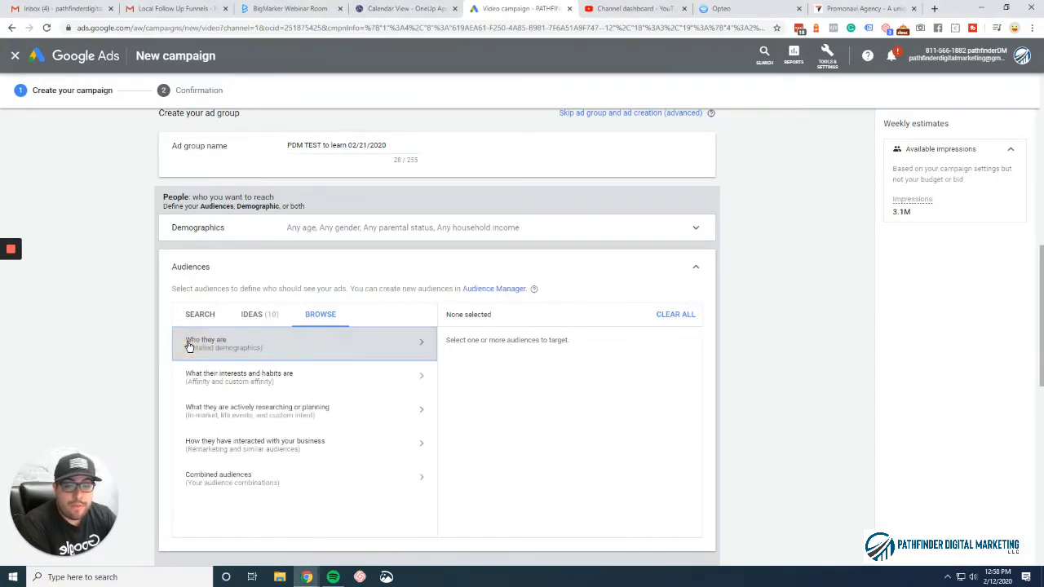
click(284, 379)
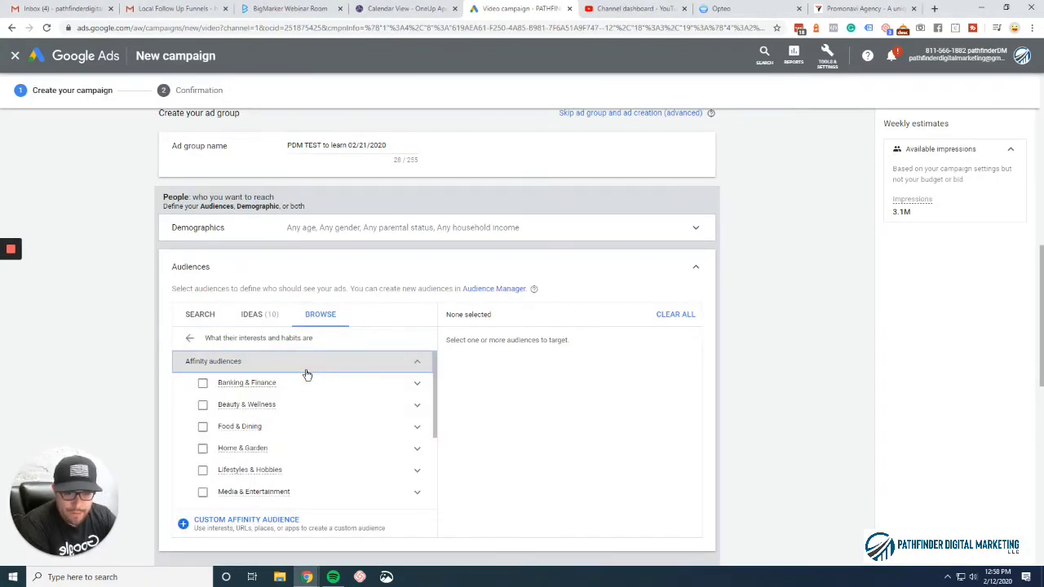
click(188, 337)
mouse_move(12, 275)
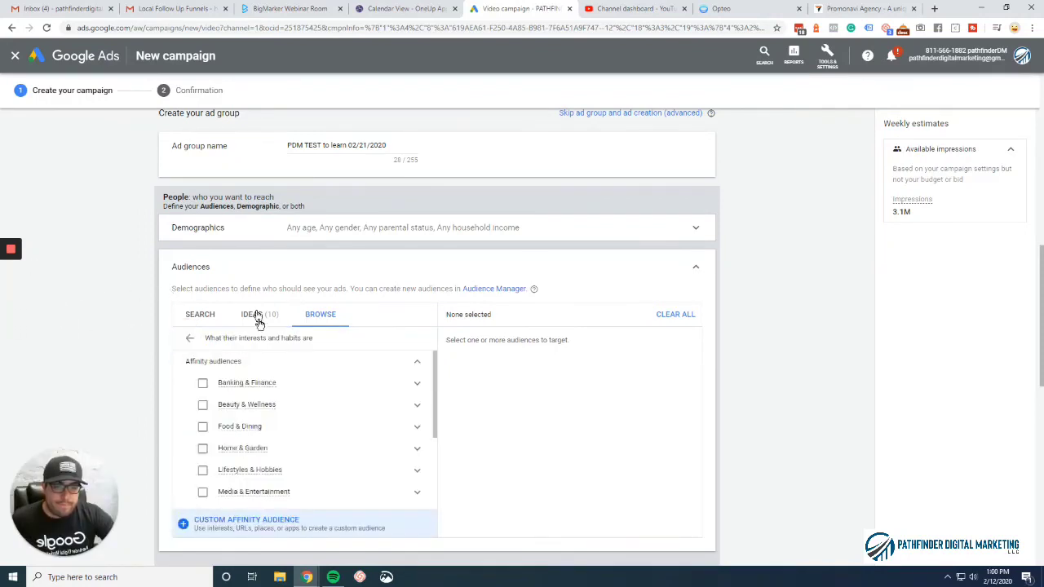
click(186, 338)
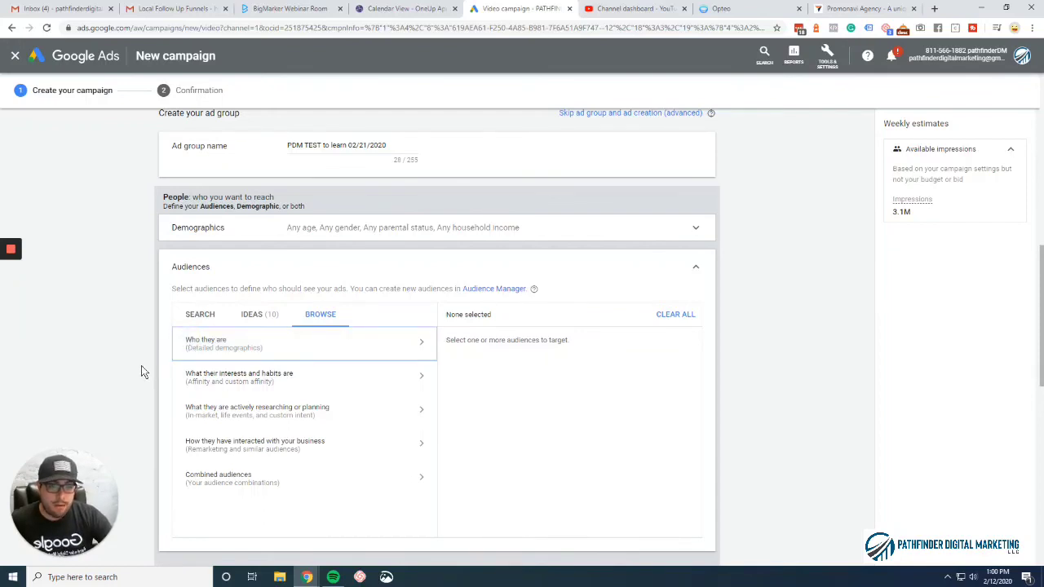
click(225, 380)
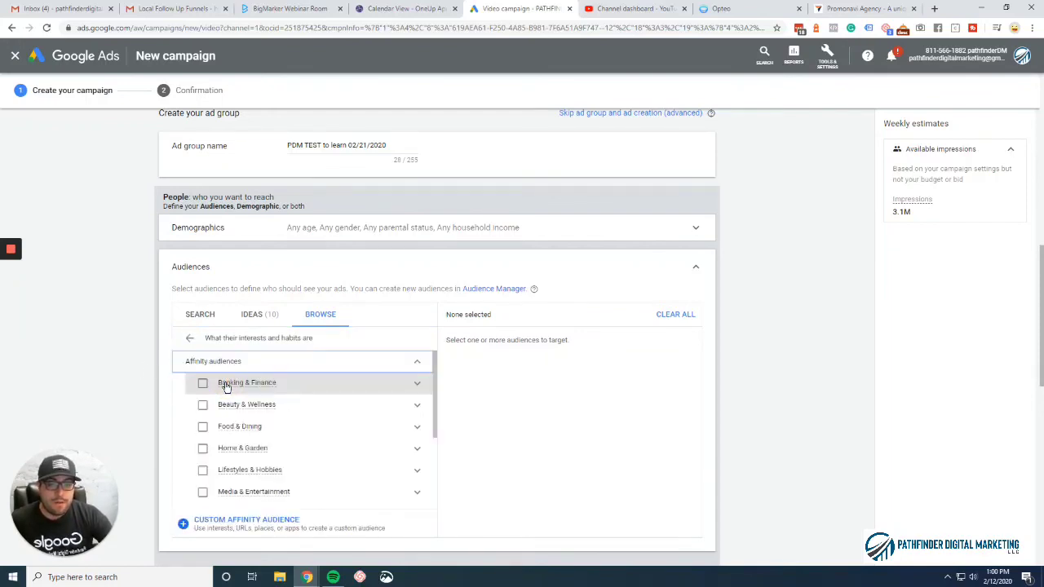
click(189, 338)
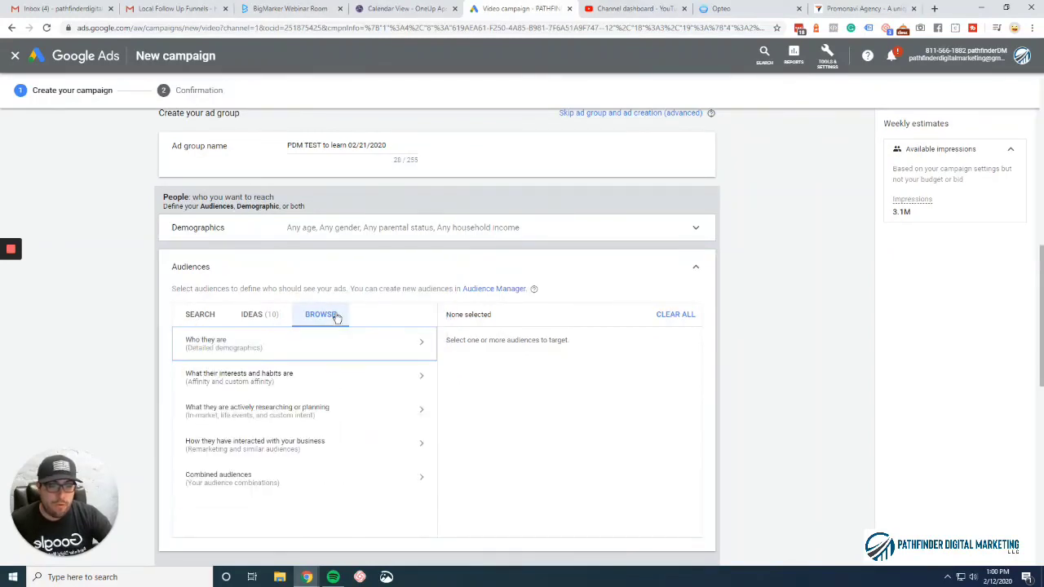
Step: Start a new custom affinity audience from the interests and habits category and name it "Google search practice"
click(281, 391)
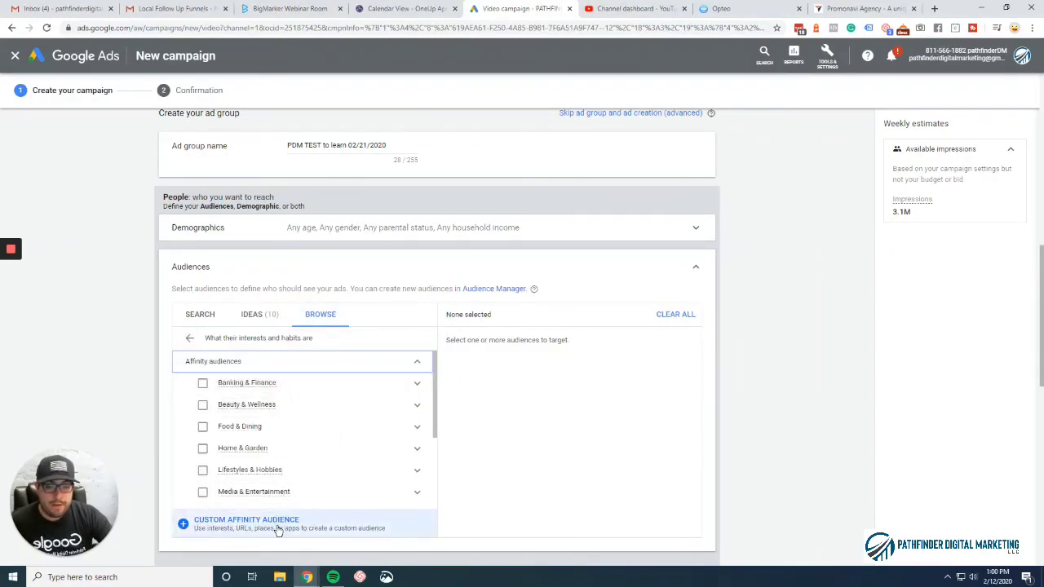
click(194, 532)
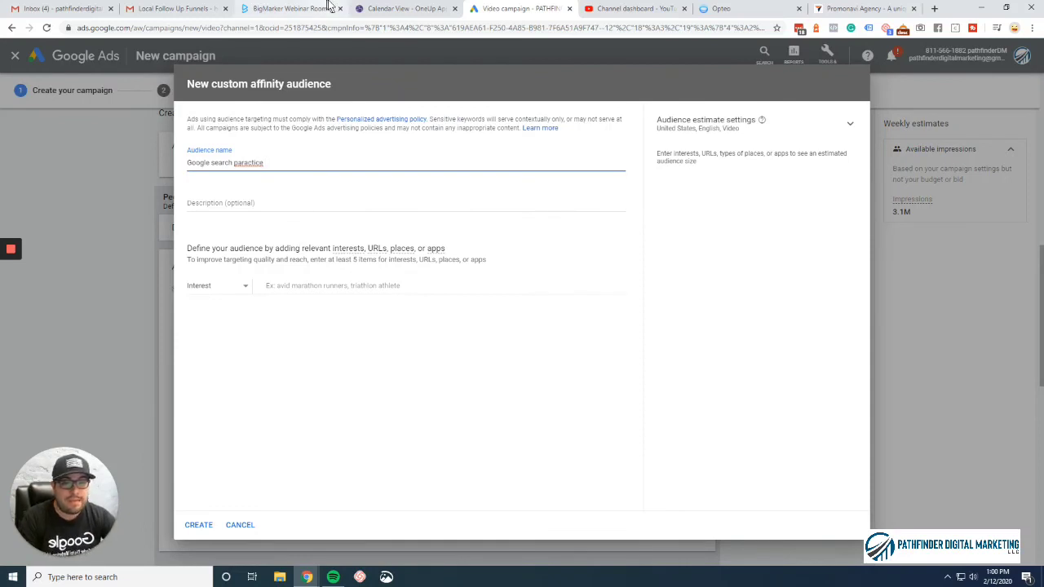
right_click(246, 164)
click(271, 172)
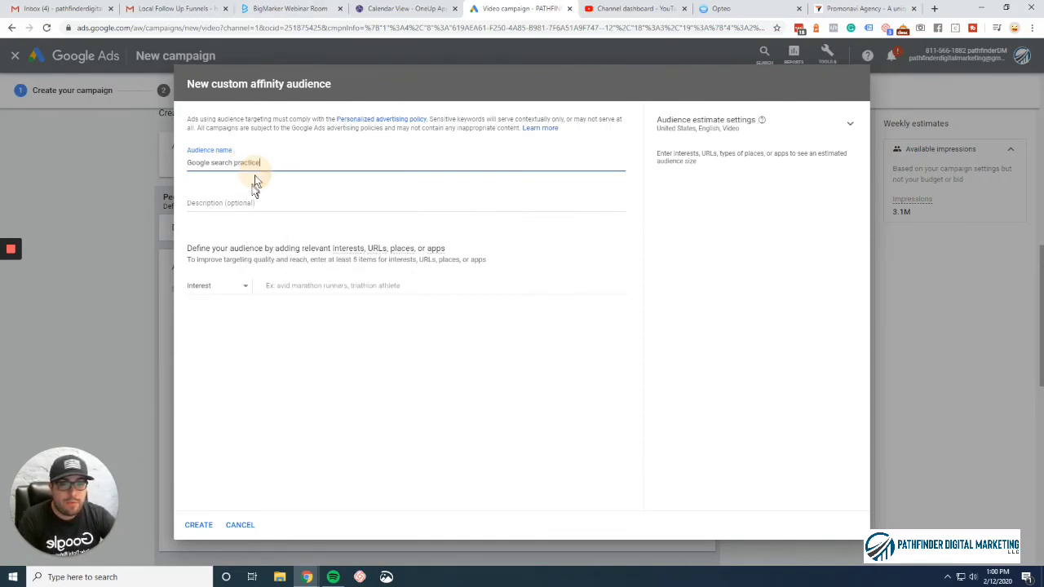
Step: Add the interests "PPC" and "hot to use google" to the custom affinity audience
click(246, 295)
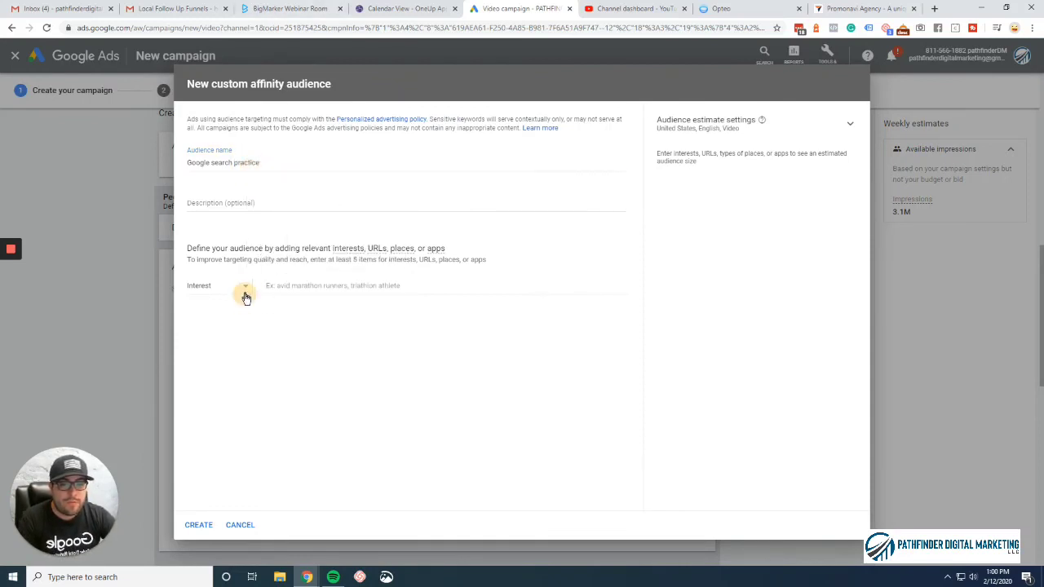
click(286, 285)
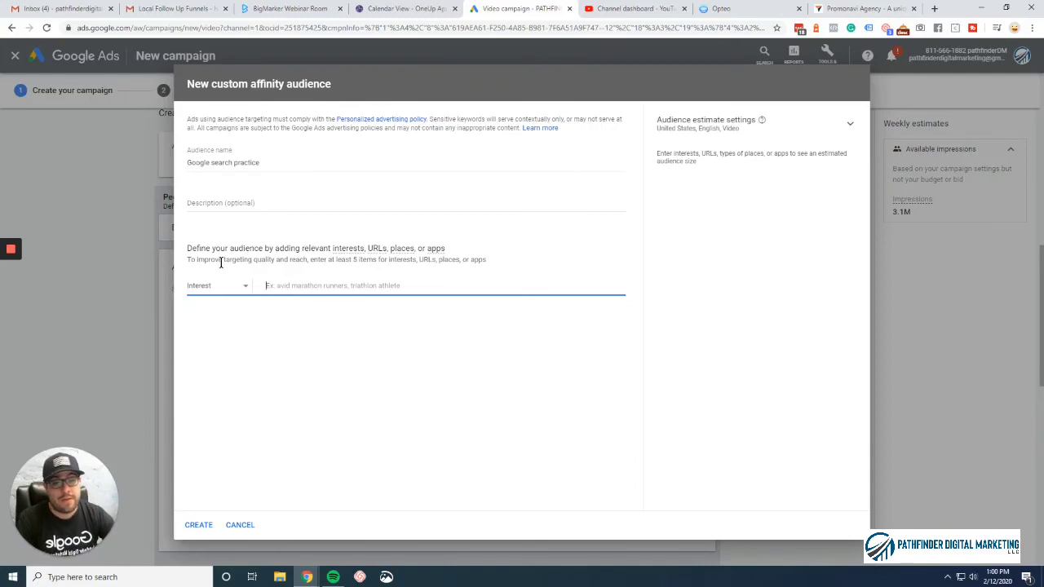
click(241, 288)
click(280, 286)
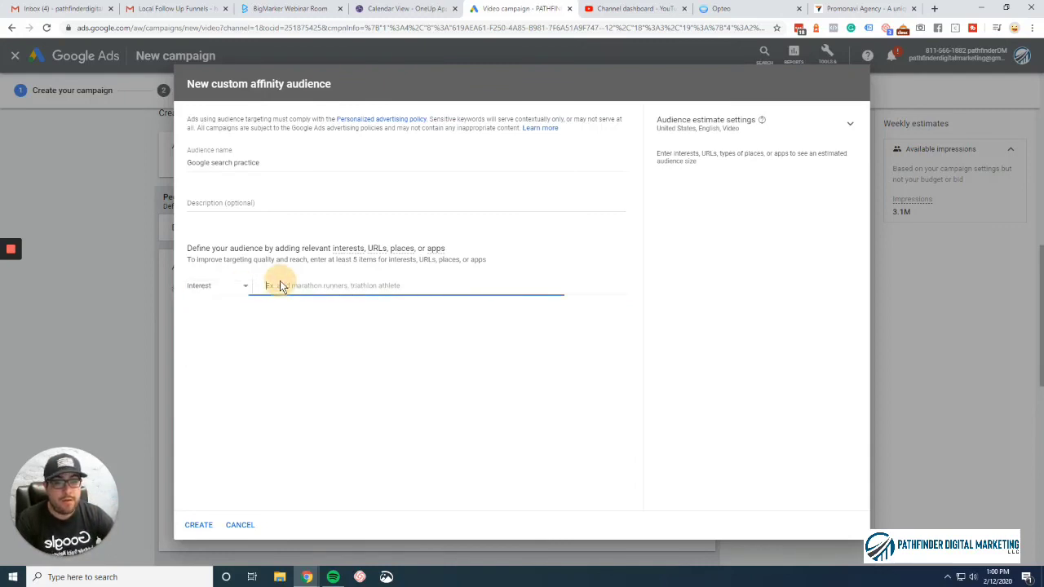
text(PPC)
key(Return)
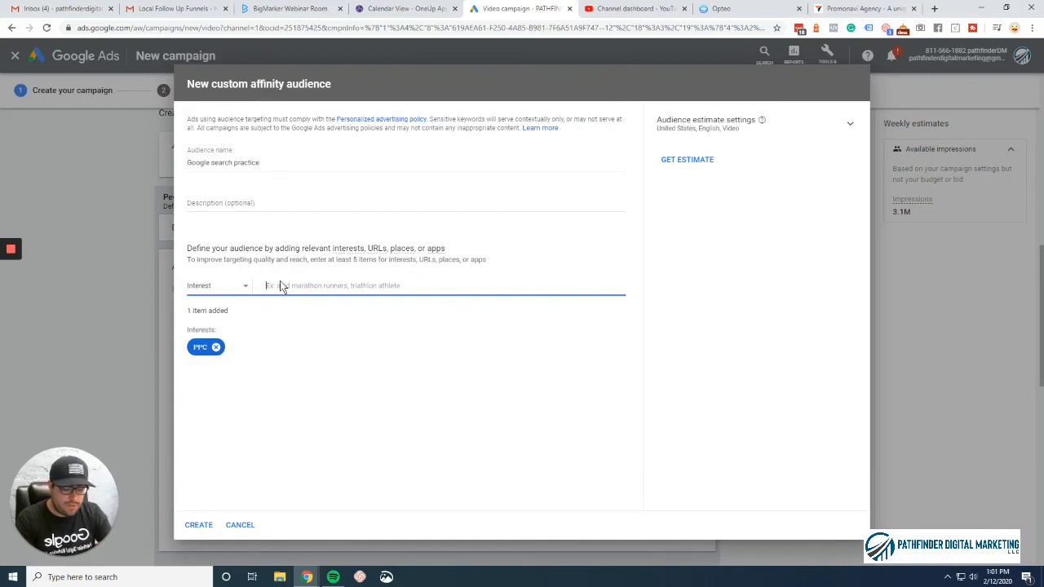
text(hot to use)
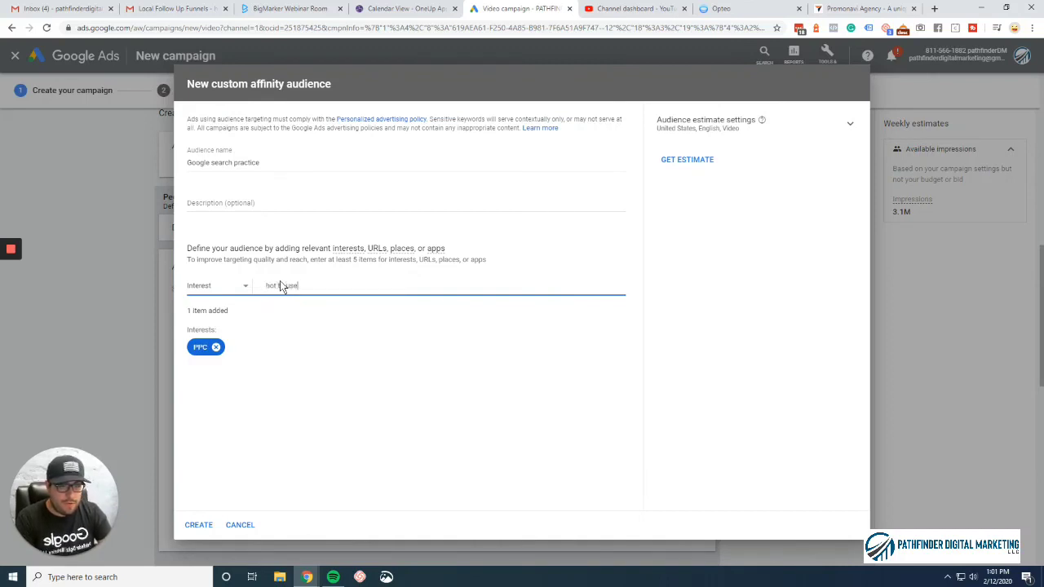
text( google)
key(Return)
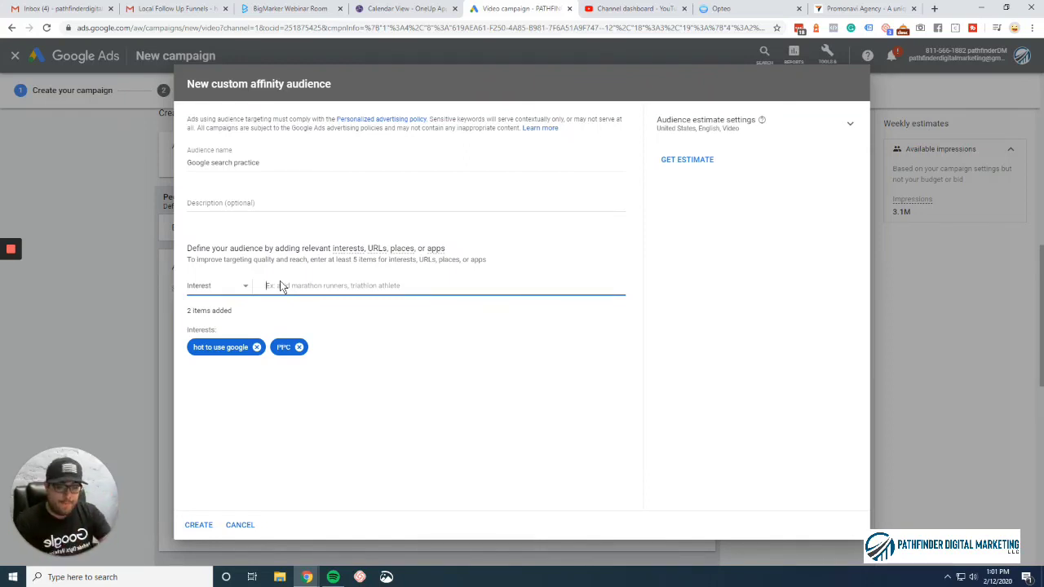
Step: Replace the misspelled "hot to use google" interest with "how to use google"
click(256, 347)
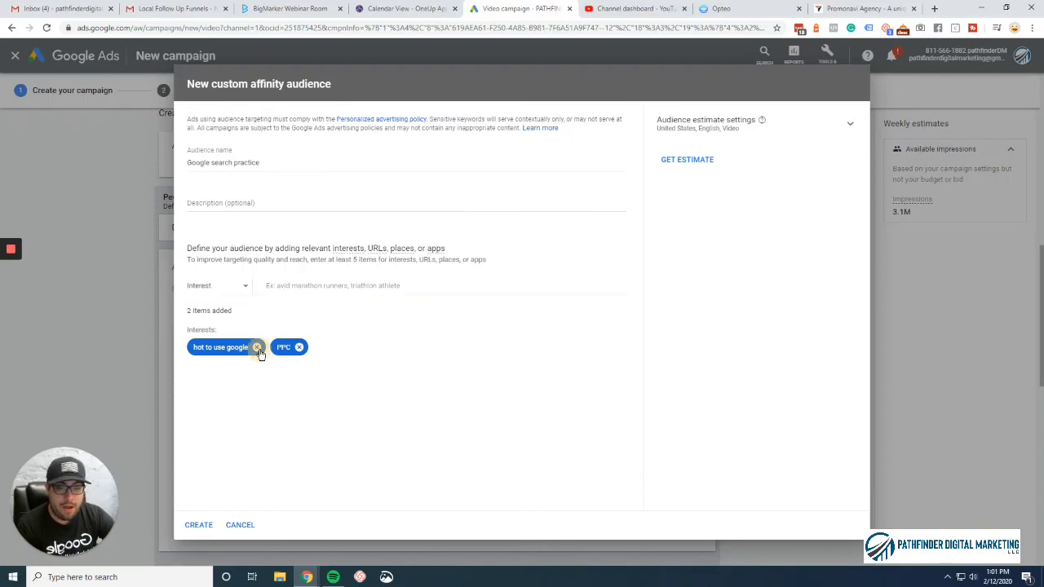
click(297, 286)
text(how to)
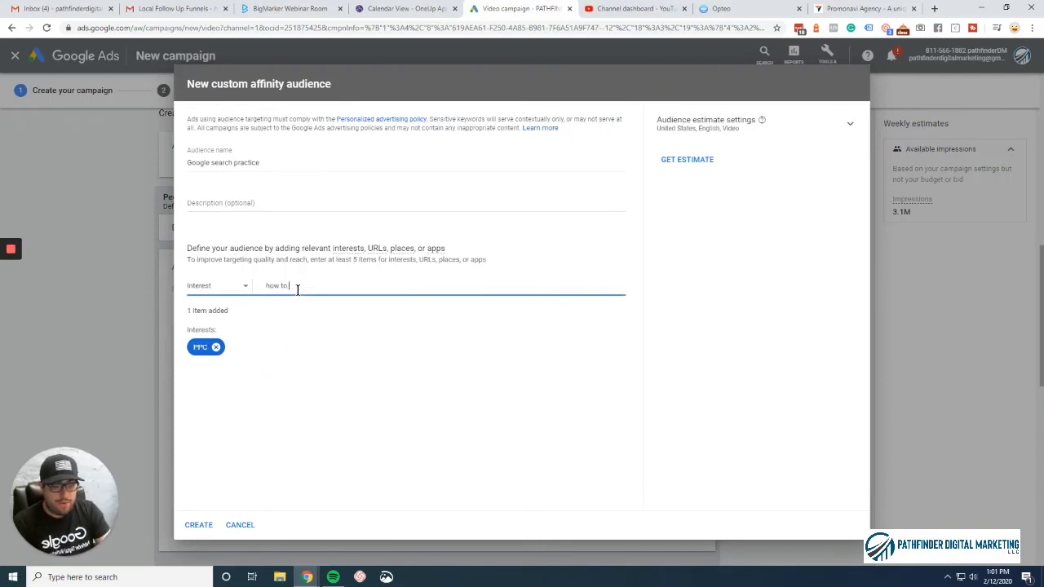
text( use google)
key(Return)
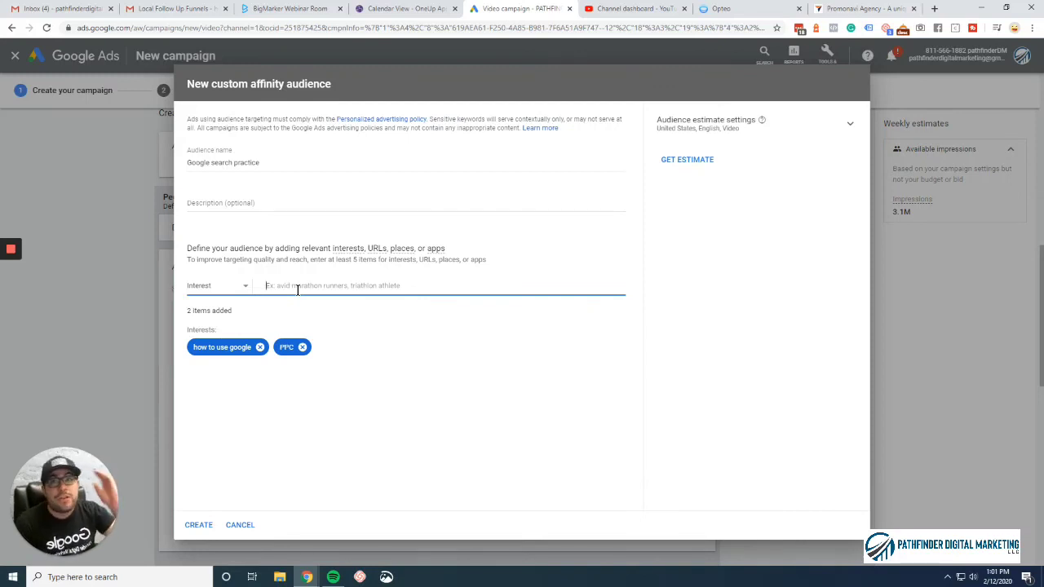
Step: Add "best fishing tours" as an example interest, remove it, and cancel the custom affinity audience
text(best fishi)
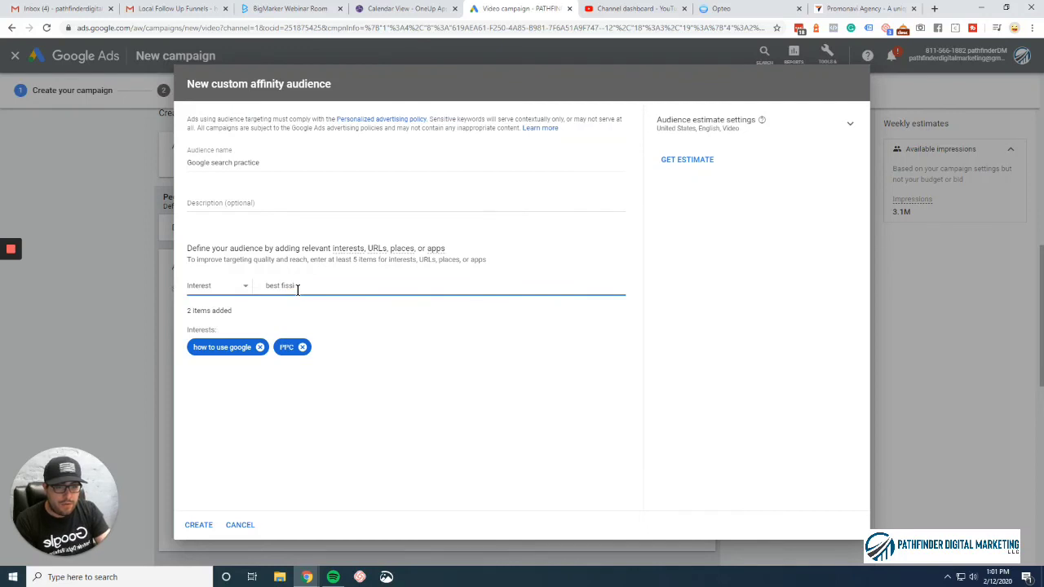
text(ng lour)
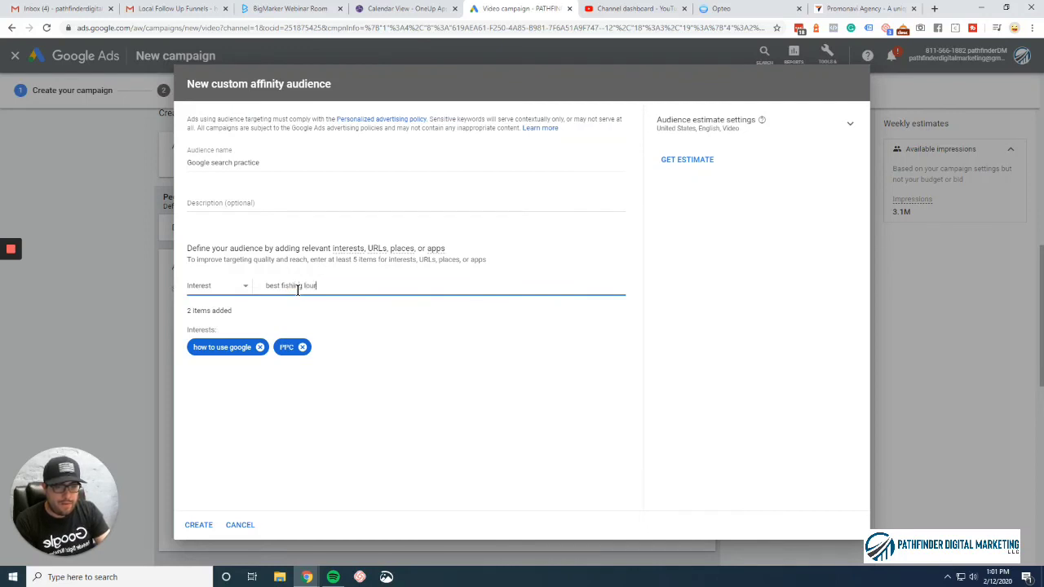
text(s)
key(Return)
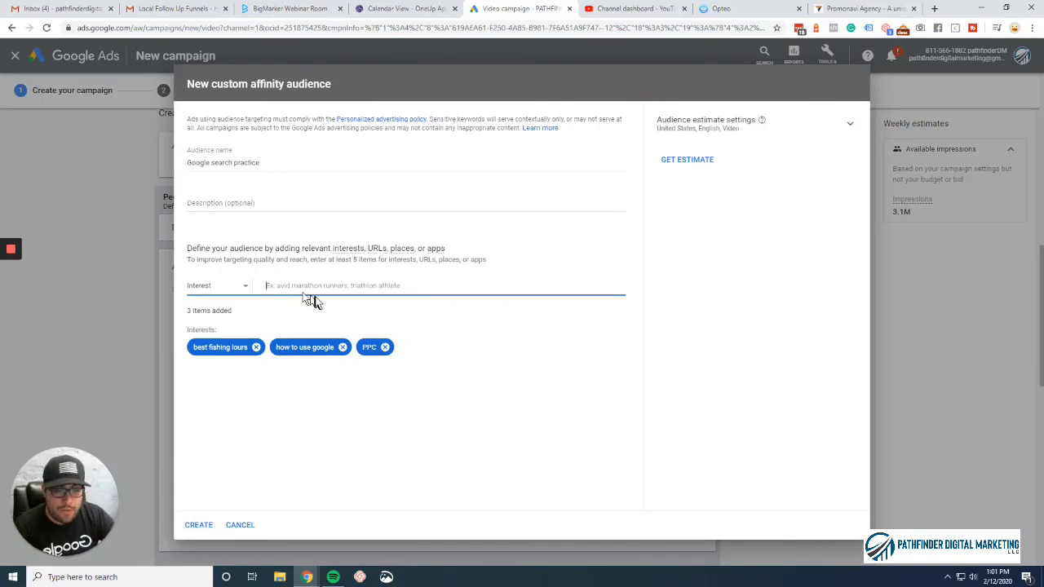
click(258, 347)
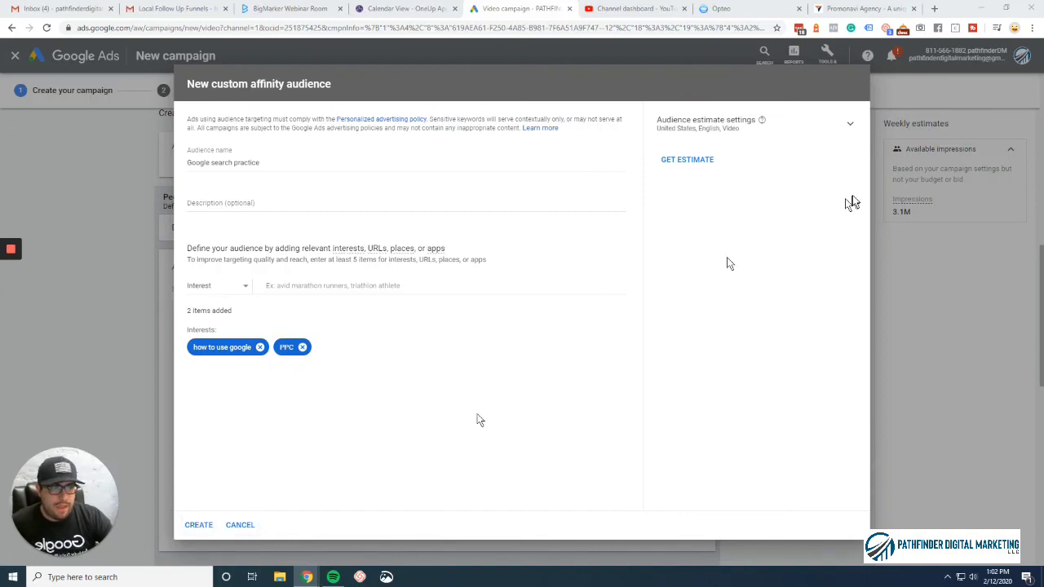
click(240, 524)
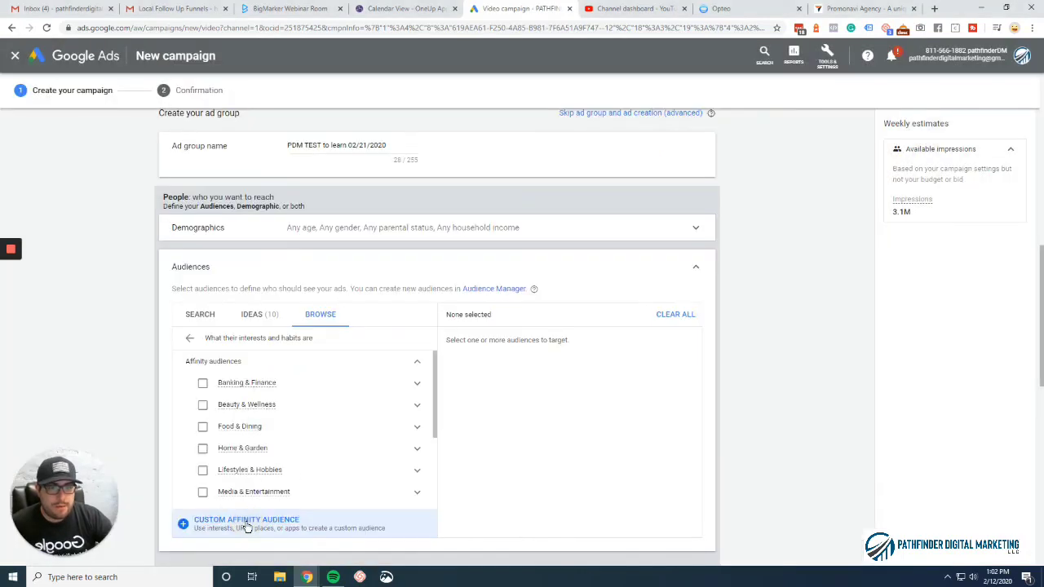
Step: Look over the suggested audience ideas and search the ad group's audiences for "business"
click(200, 314)
click(318, 314)
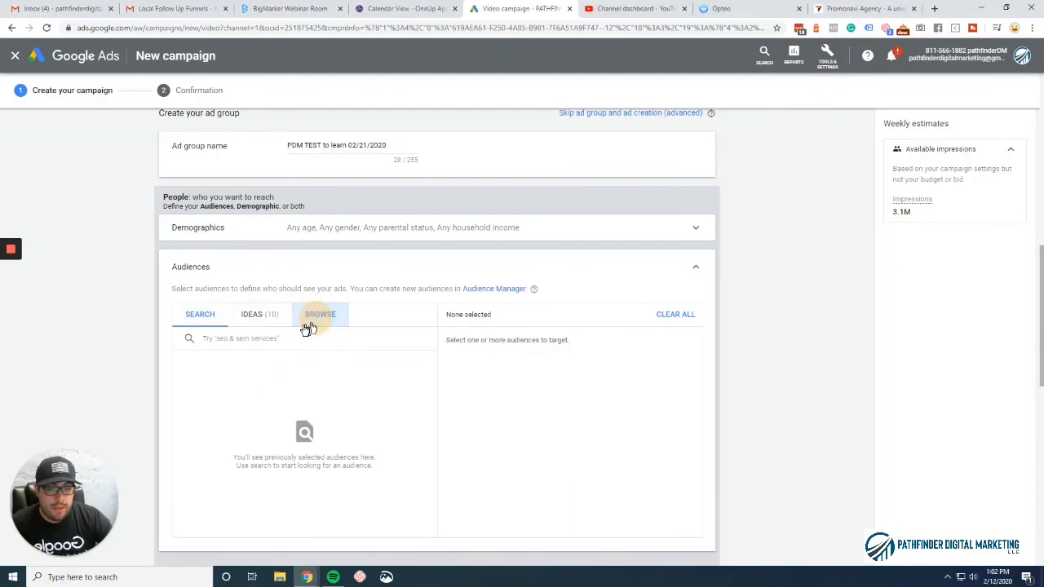
click(254, 314)
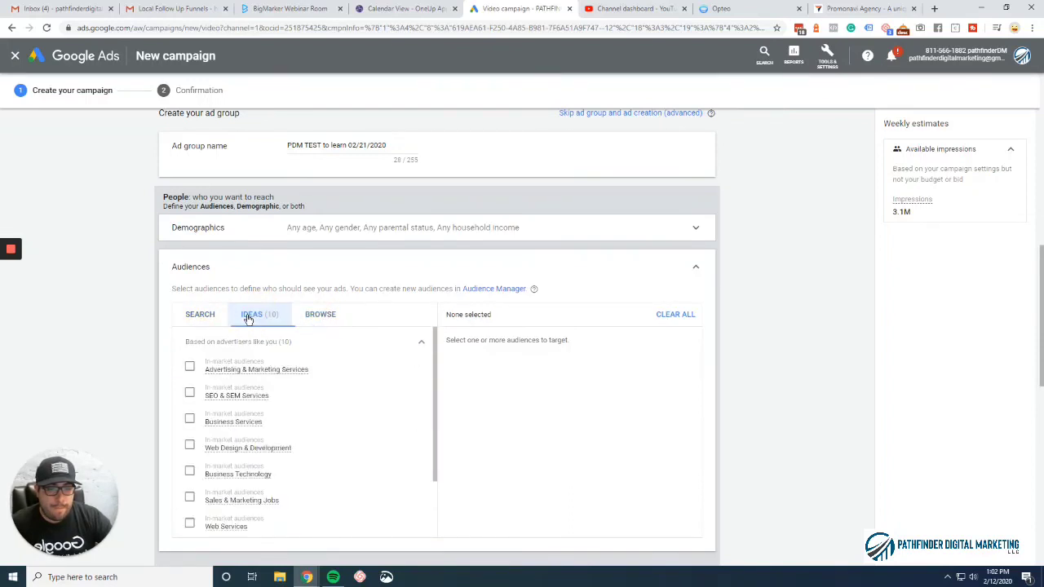
click(191, 322)
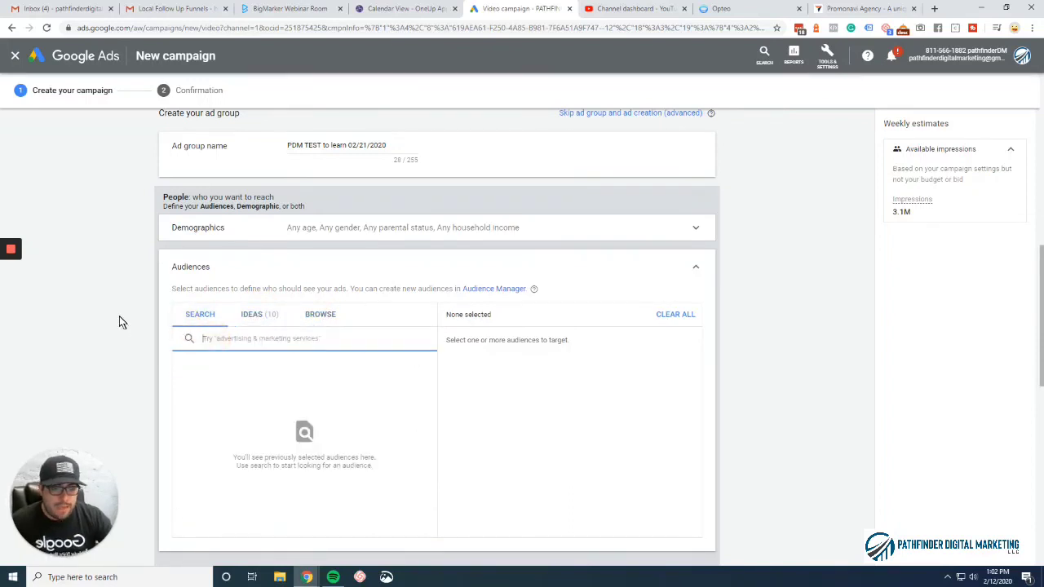
text(bu)
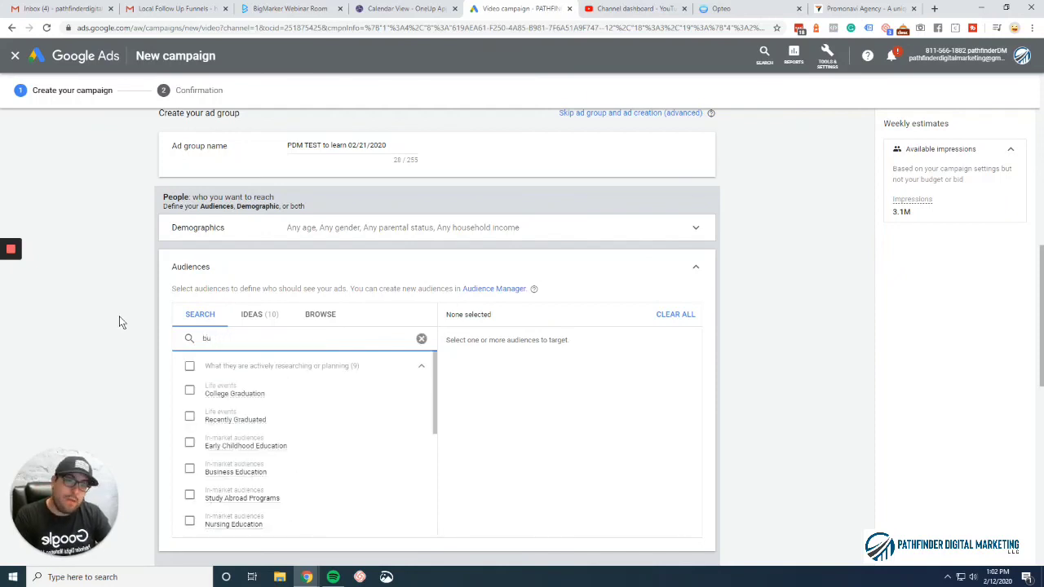
text(s)
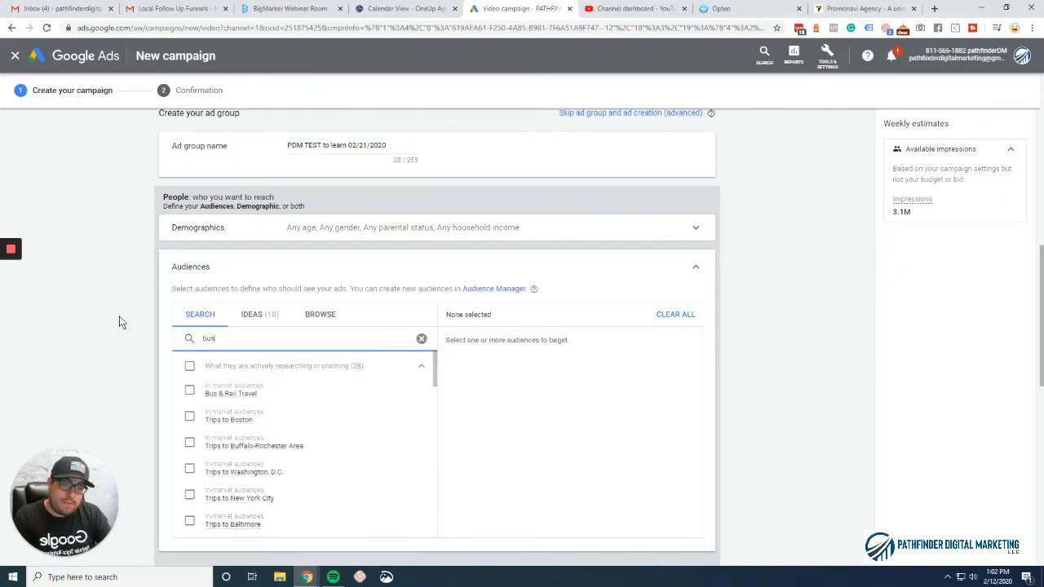
key(BackSpace)
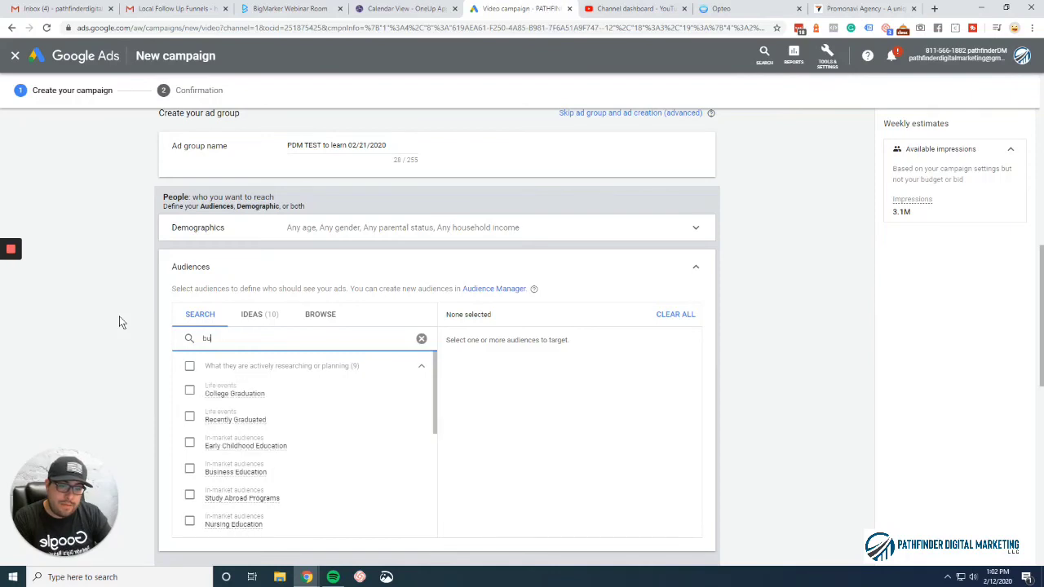
text(siness)
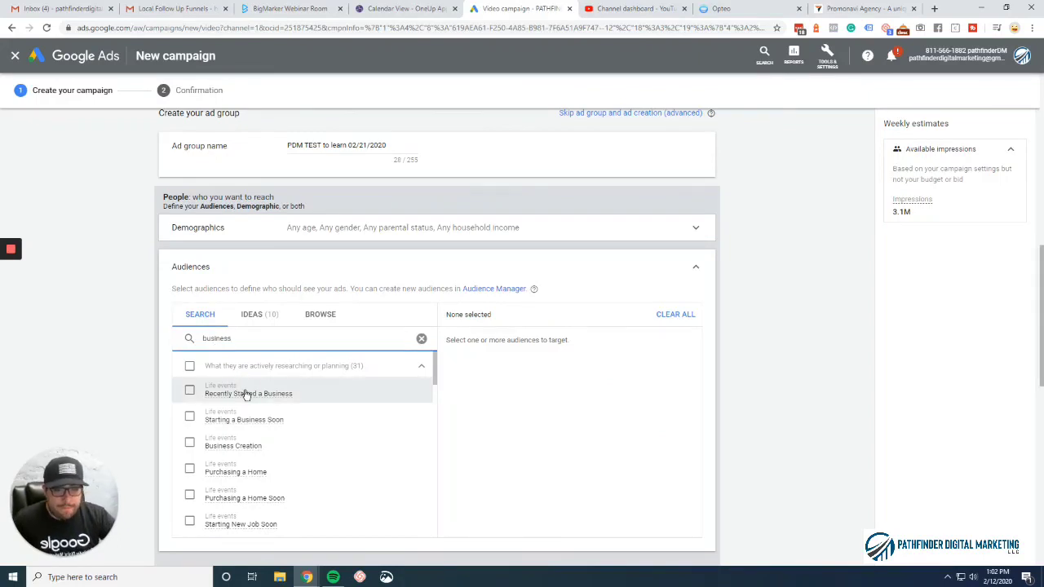
Step: Target the life events Recently Started a Business, Starting a Business Soon and Business Creation, and check their audience details
mouse_move(245, 394)
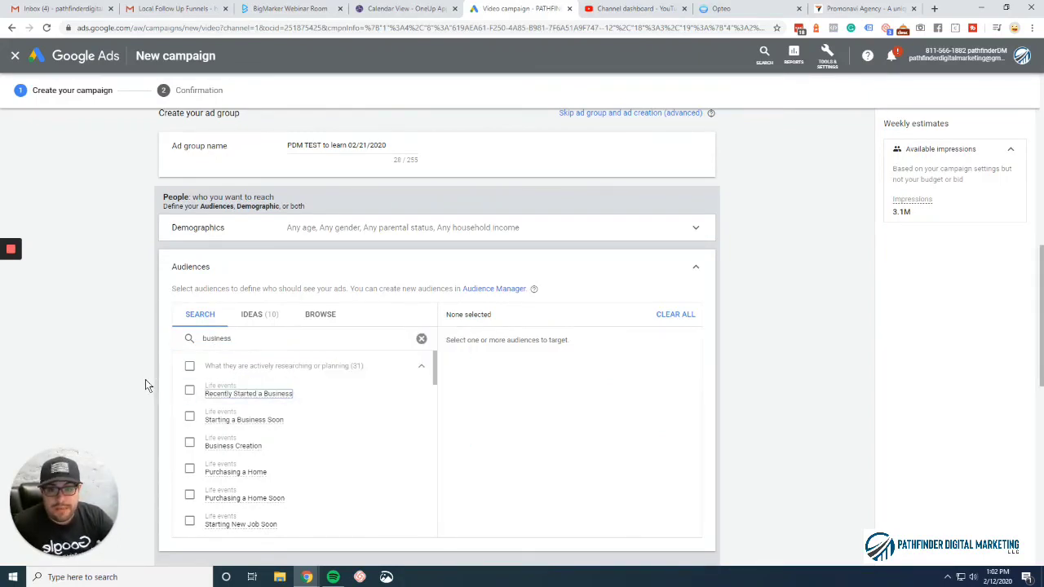
click(188, 392)
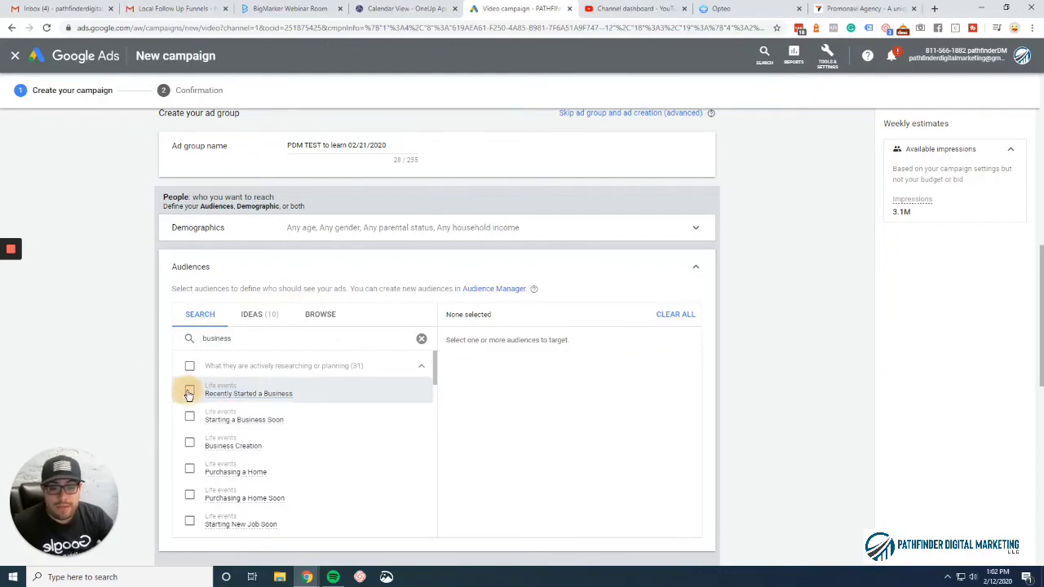
click(189, 418)
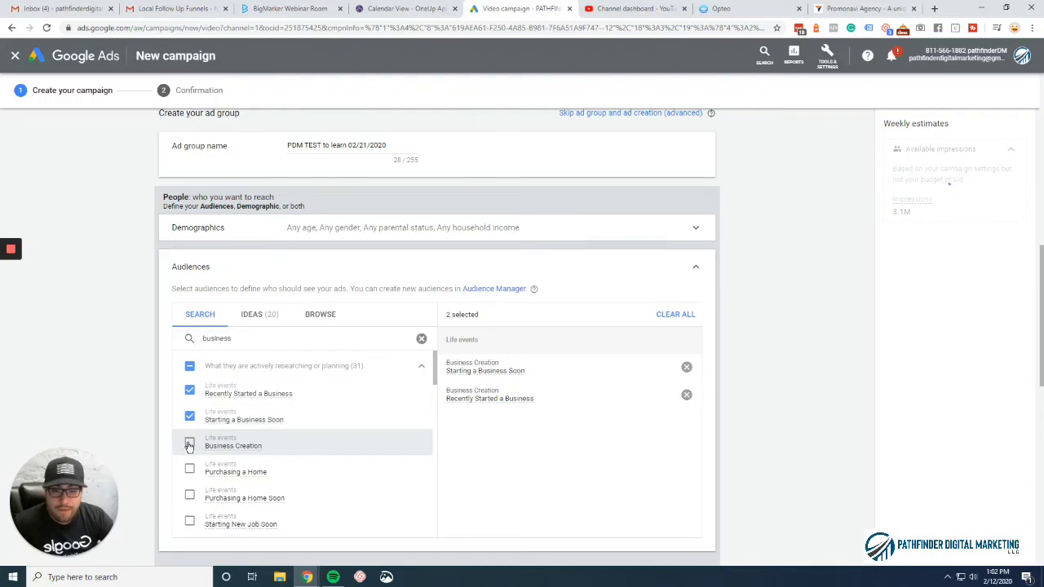
click(190, 445)
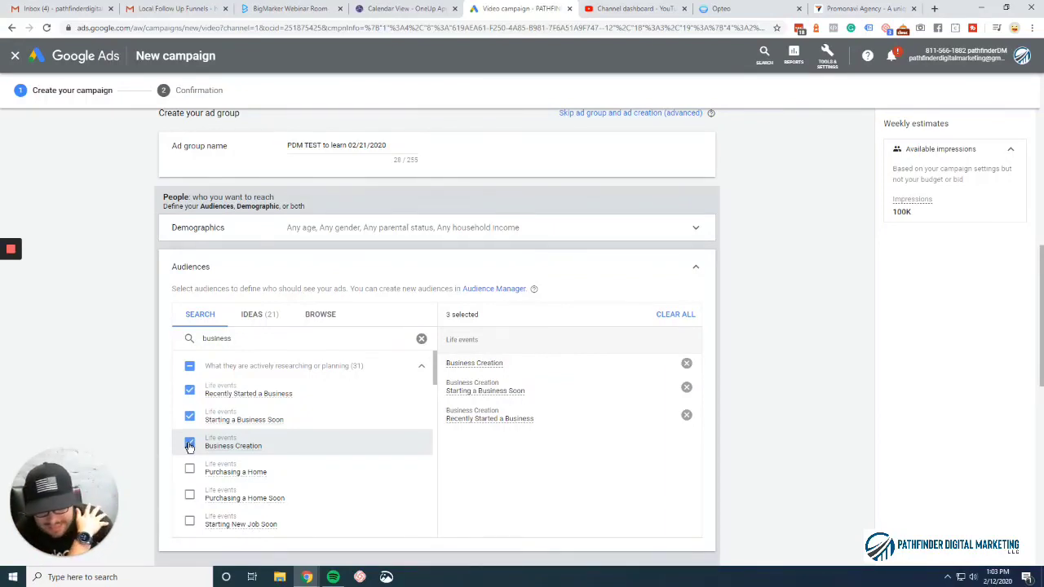
mouse_move(245, 424)
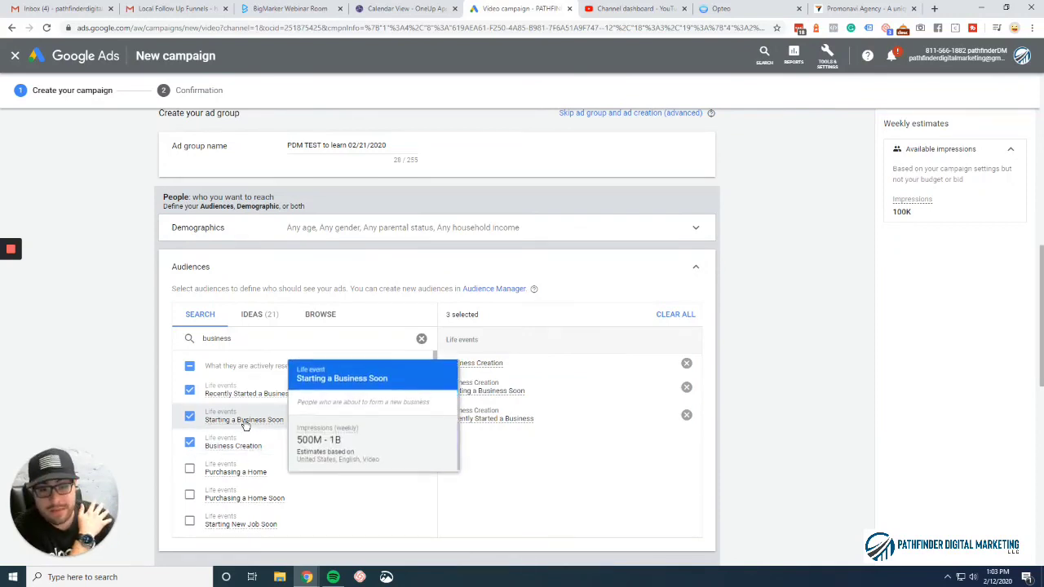
mouse_move(234, 400)
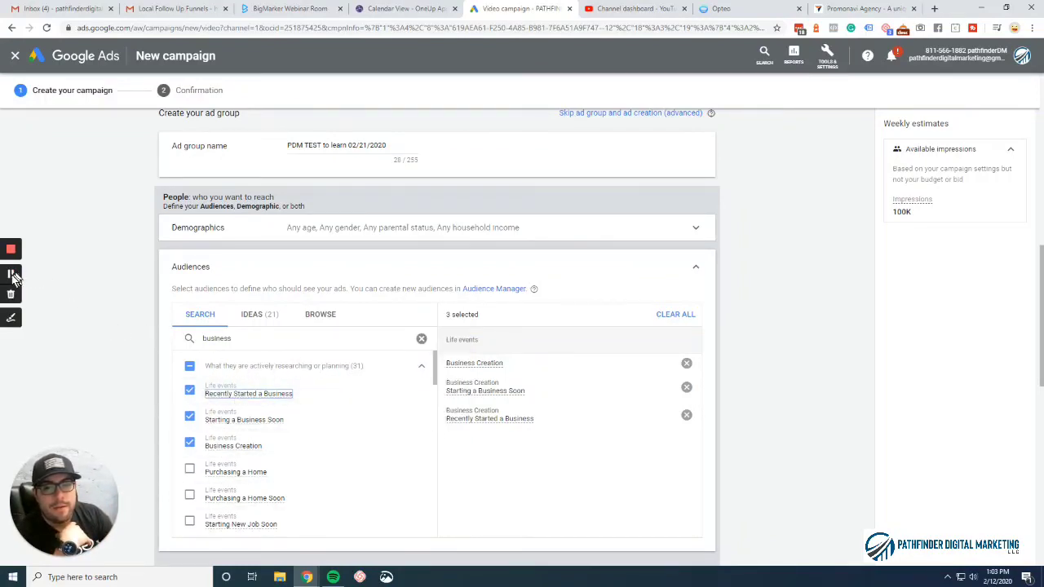
Step: Search the audiences for "seo" and target the in-market audiences SEO & SEM Services and Web Design & Development
click(12, 277)
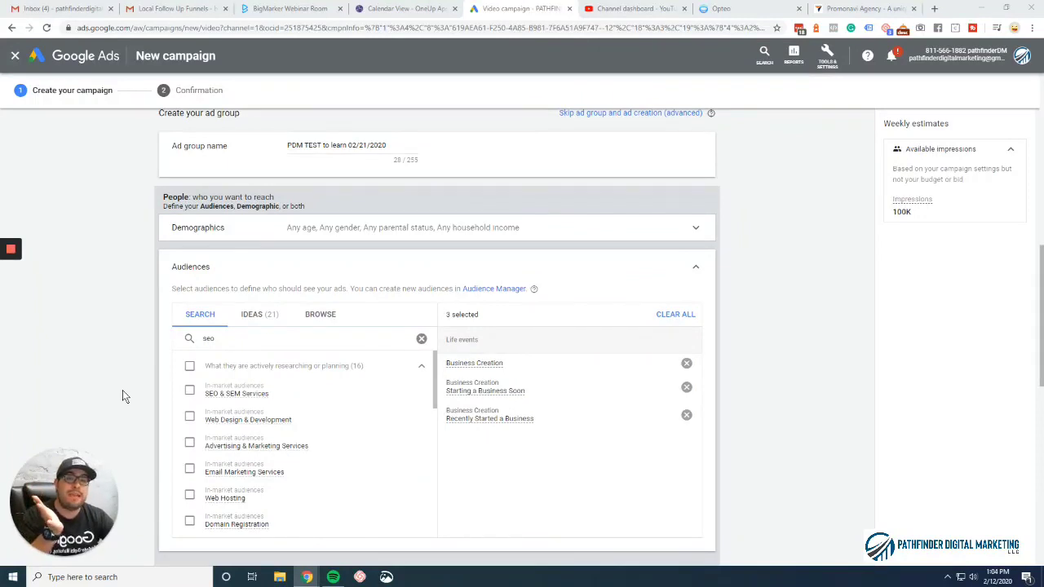
click(190, 391)
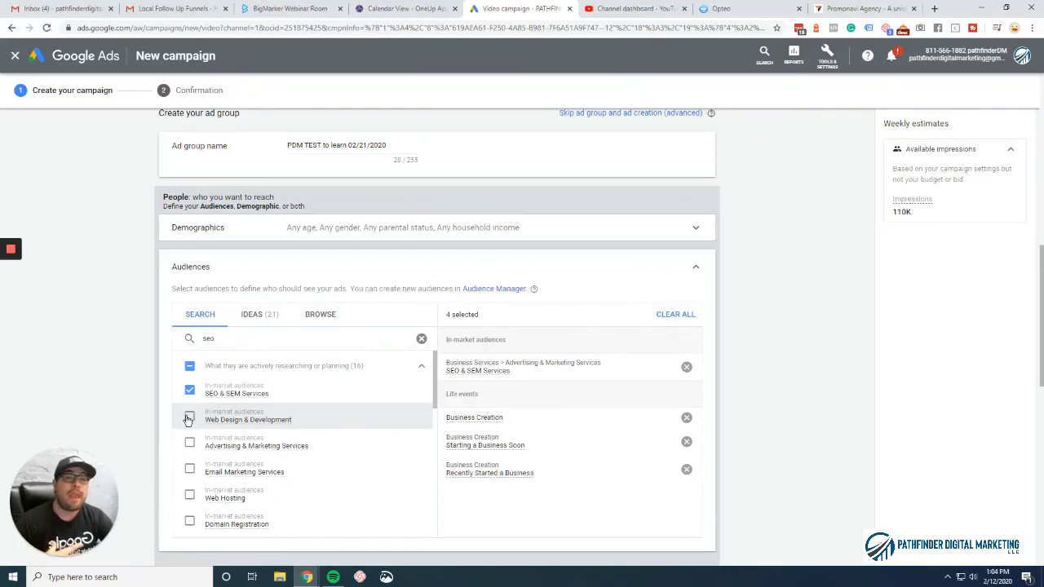
click(188, 418)
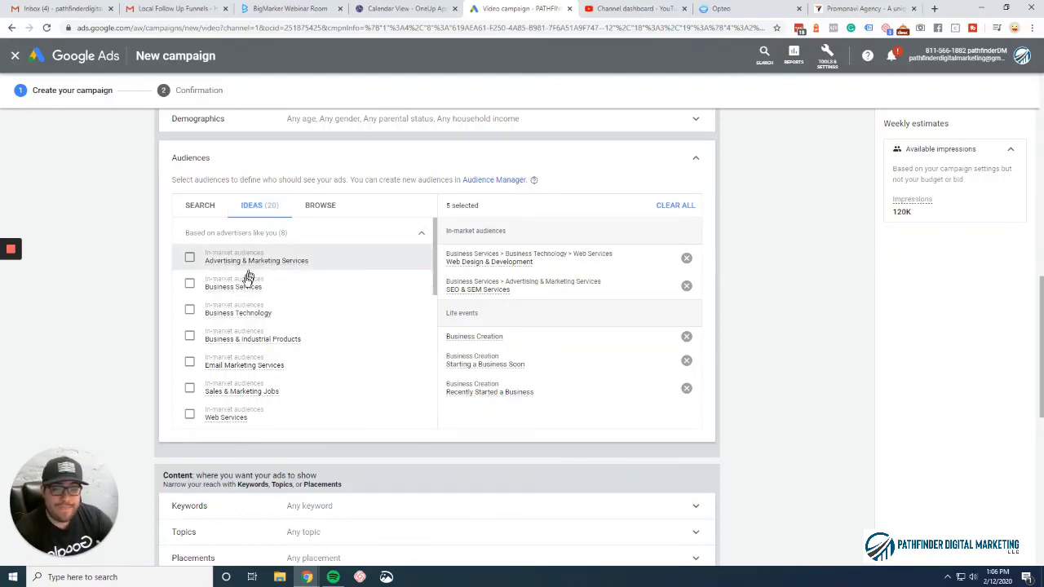
Step: Add the Web Services in-market audience from the suggested ideas and look through the ideas similar to the selection
mouse_move(238, 419)
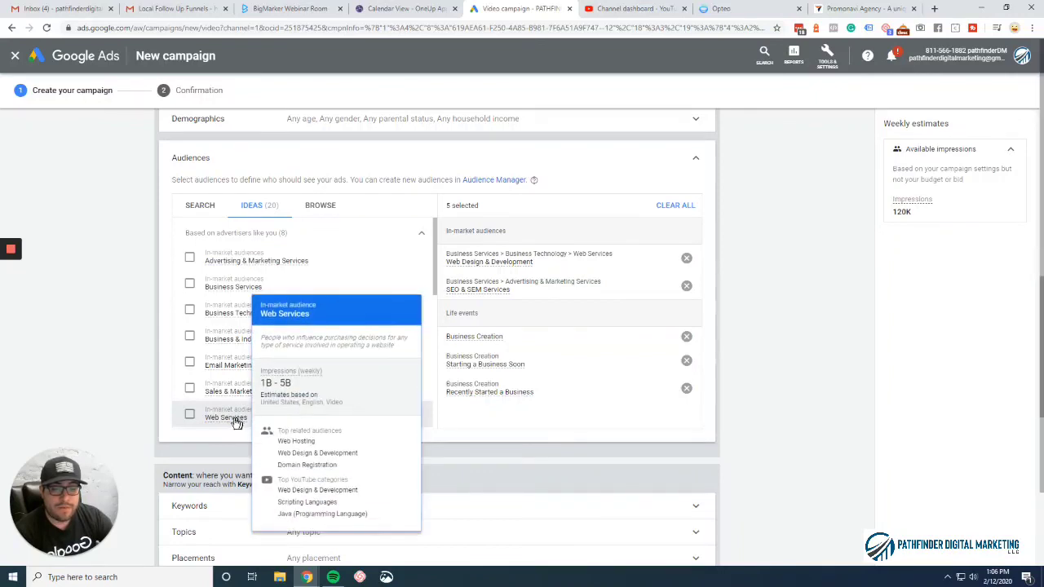
click(192, 416)
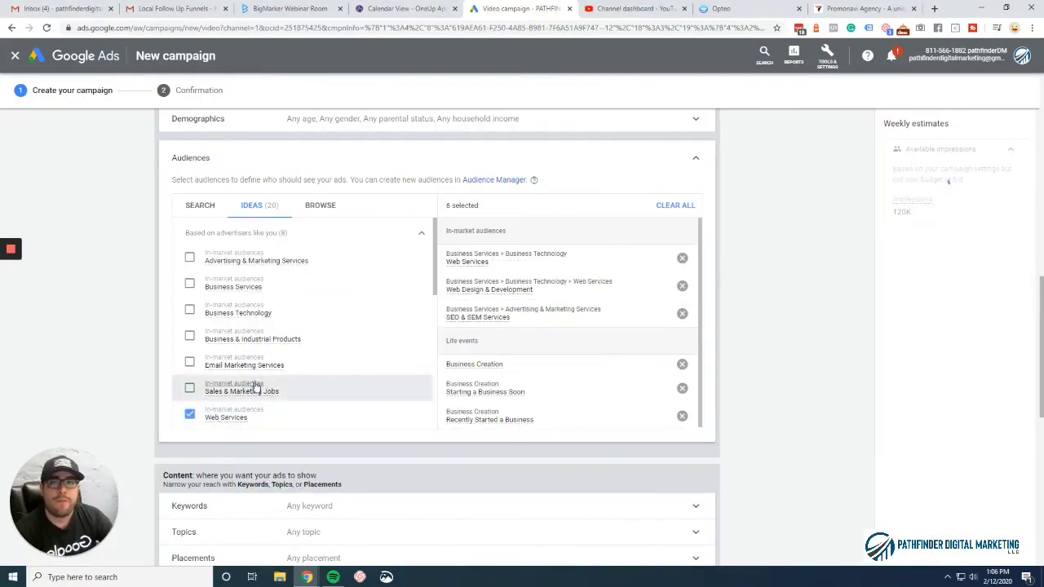
scroll(342, 326, down, 1)
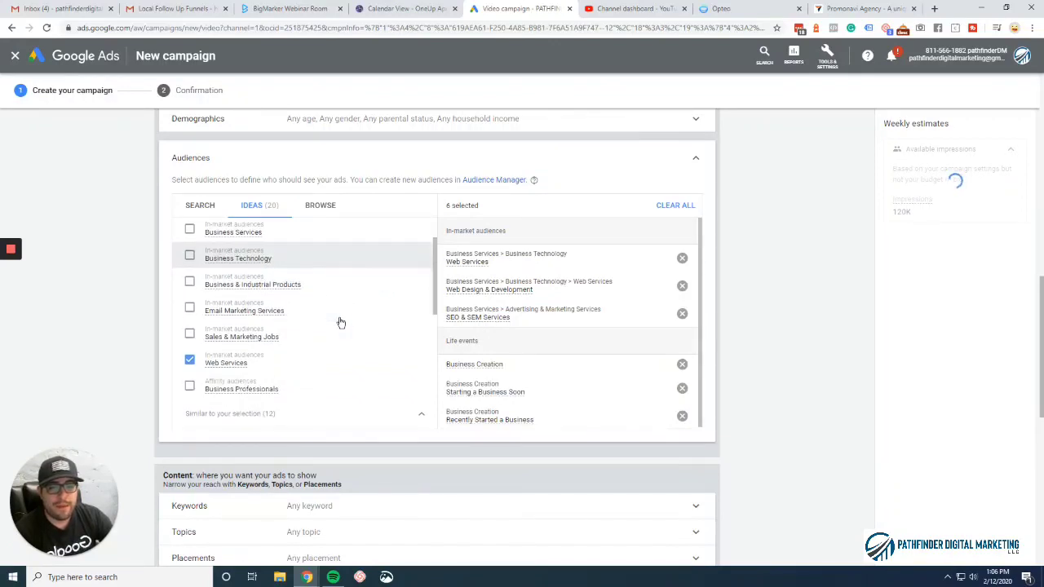
scroll(310, 330, down, 1)
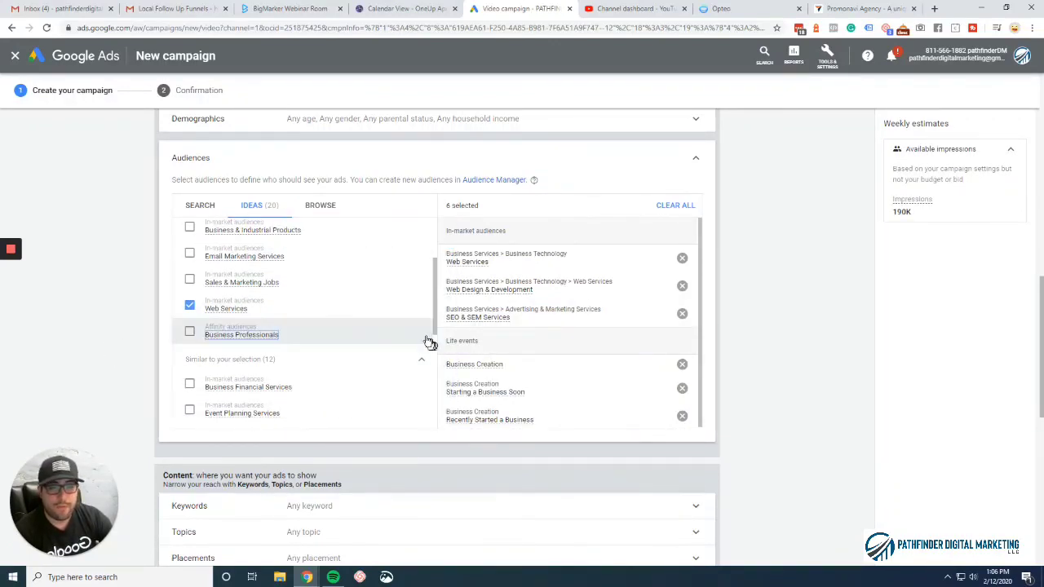
scroll(415, 330, down, 1)
scroll(417, 329, down, 3)
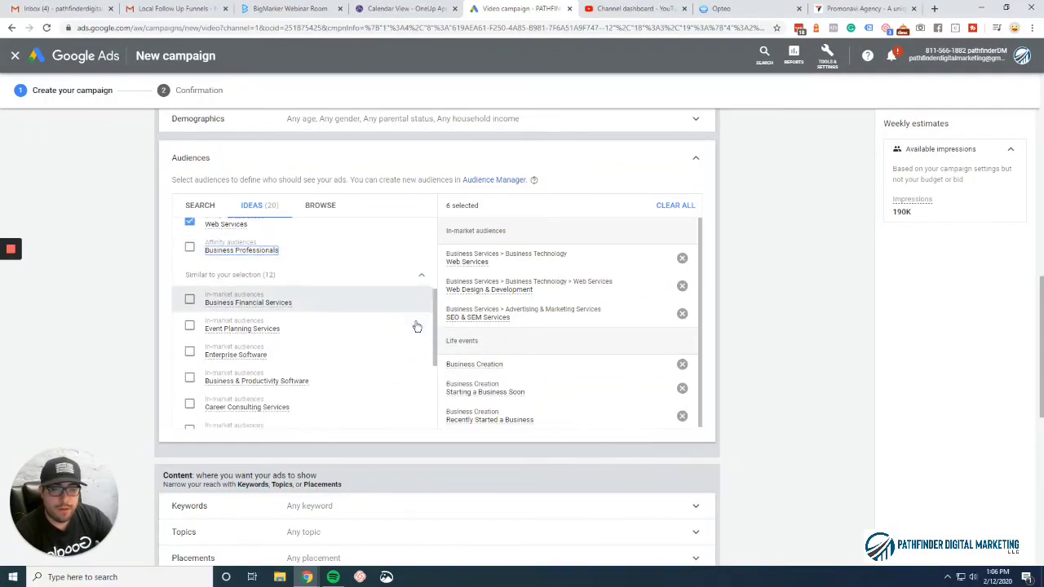
Step: Look over the remaining audience ideas similar to the selection, down to the affinity audiences such as Banking & Finance
scroll(361, 328, down, 3)
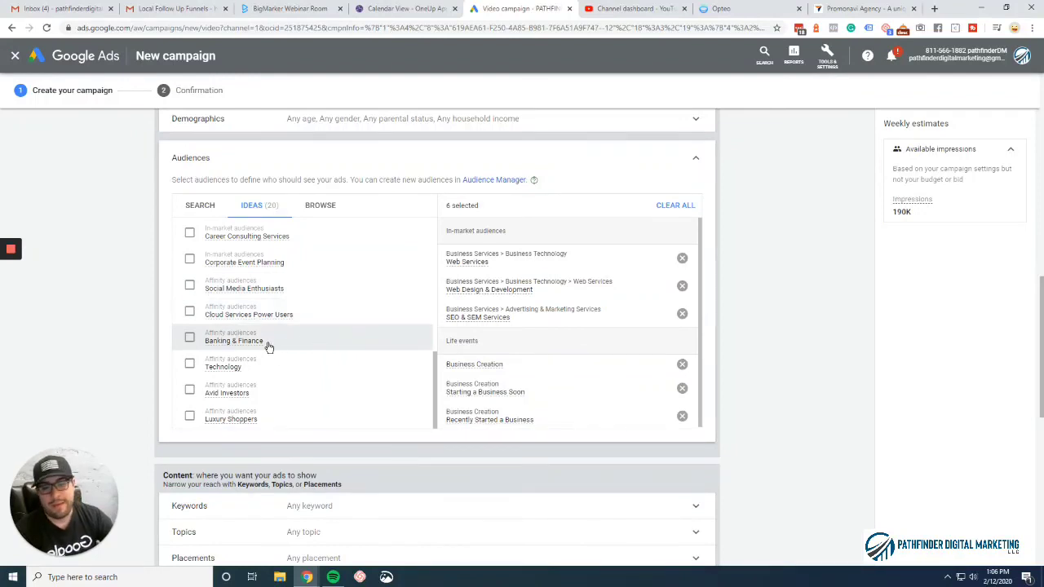
mouse_move(236, 345)
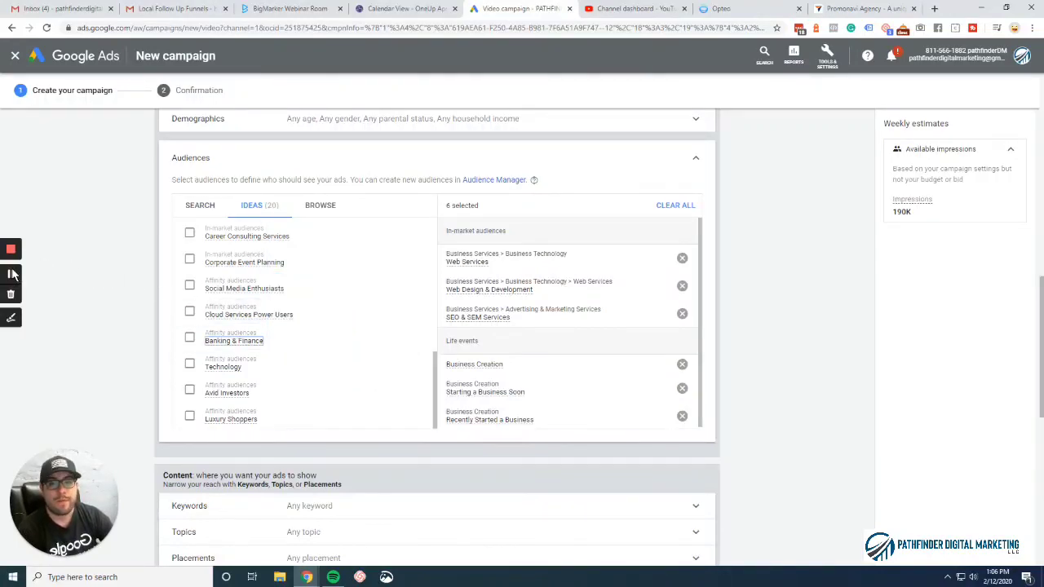
click(13, 275)
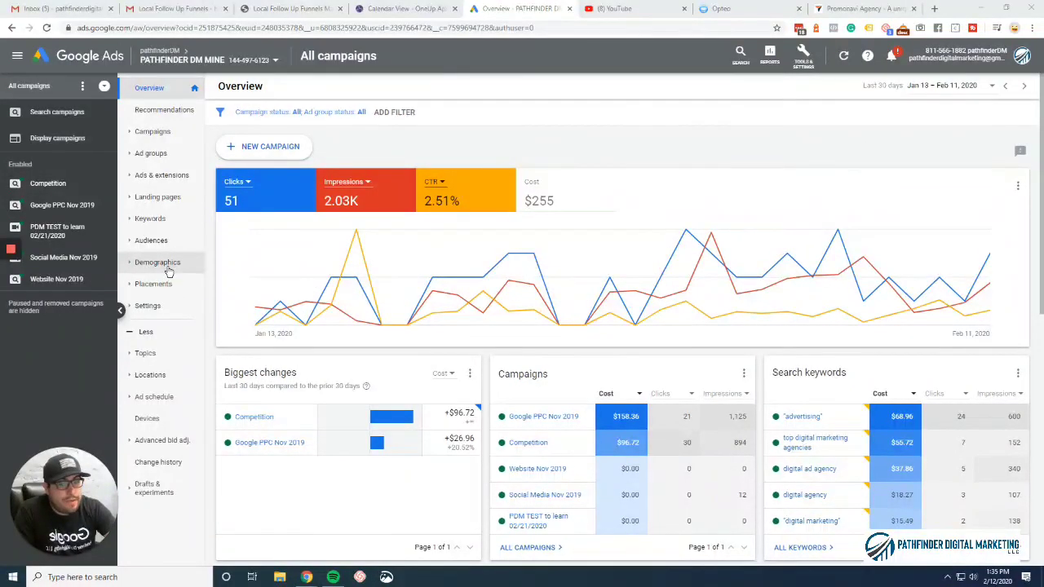
Step: Open the ad groups of the video campaign PDM TEST to learn 02/21/2020 and start a new ad group, keeping its suggested name
click(59, 231)
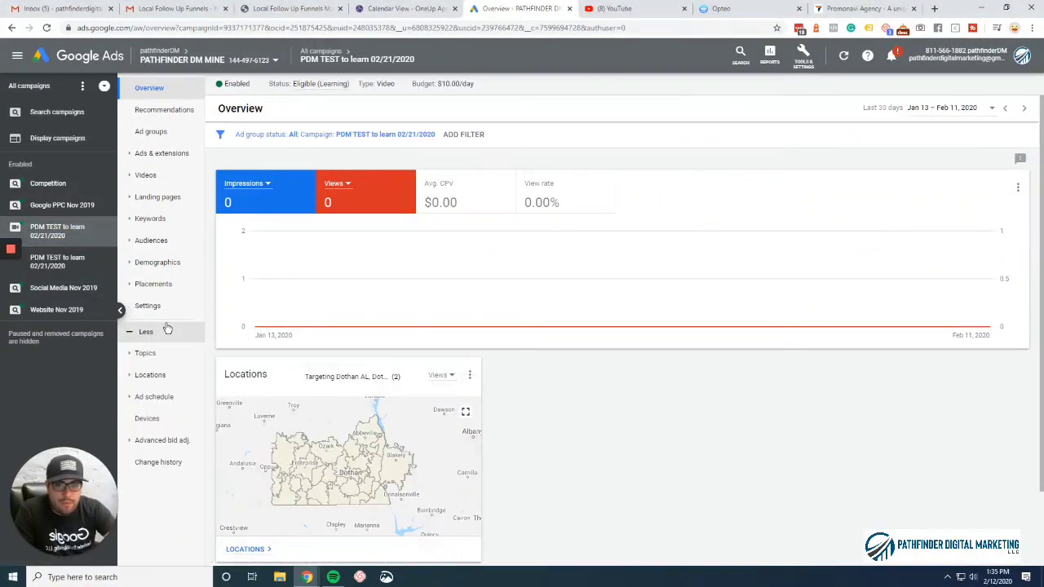
click(153, 136)
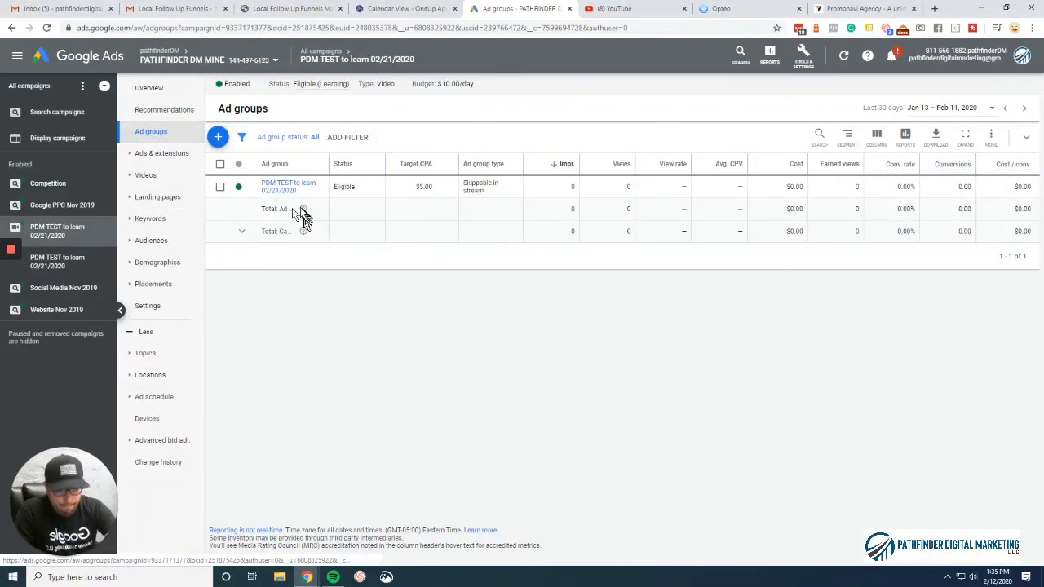
click(219, 138)
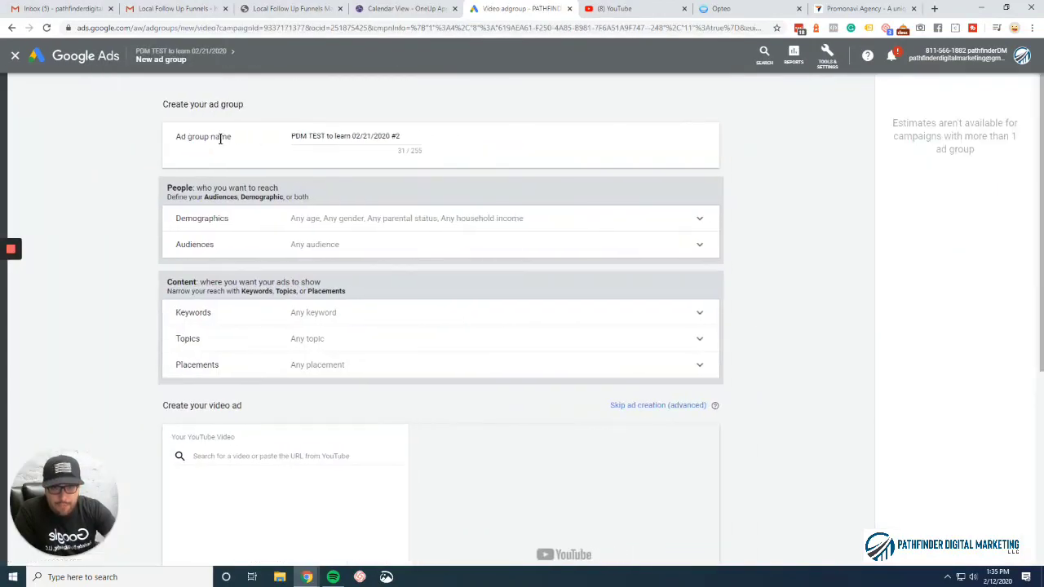
click(400, 136)
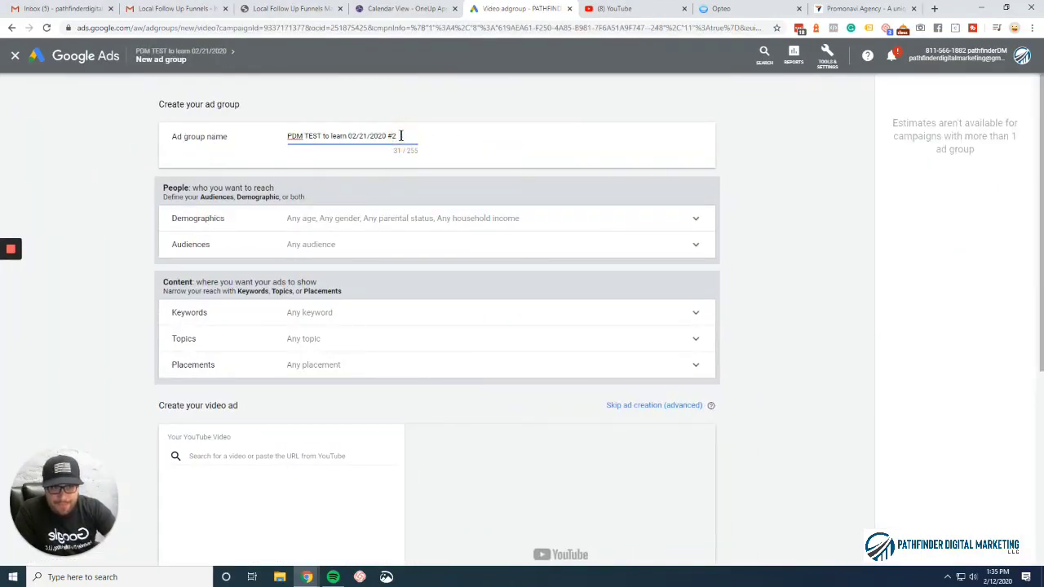
drag(401, 136, 279, 133)
click(275, 137)
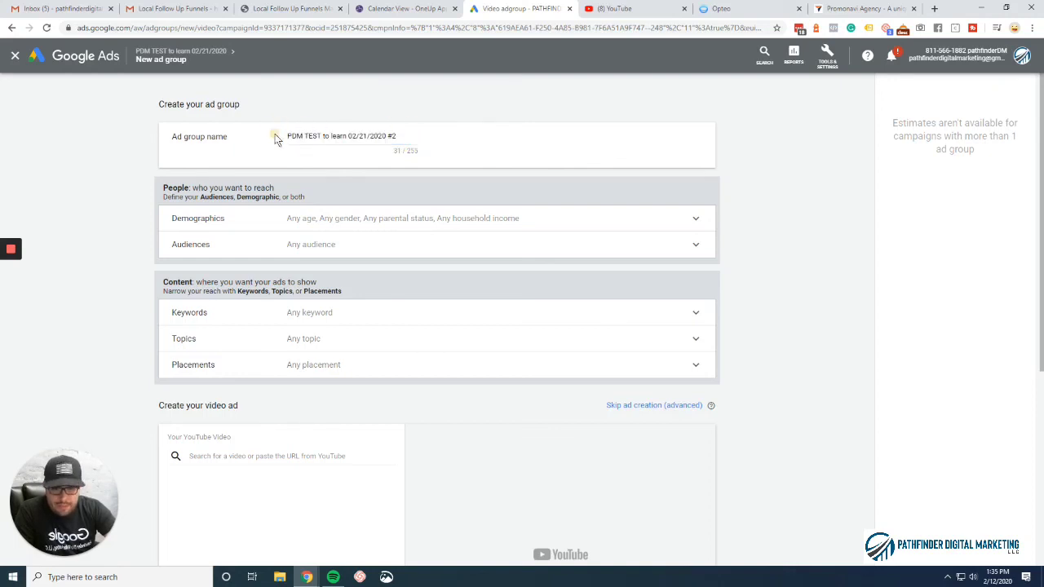
Step: Exclude the ages 45 - 54, 55 - 64, 65+ and Unknown from the new ad group's demographic targeting
click(379, 229)
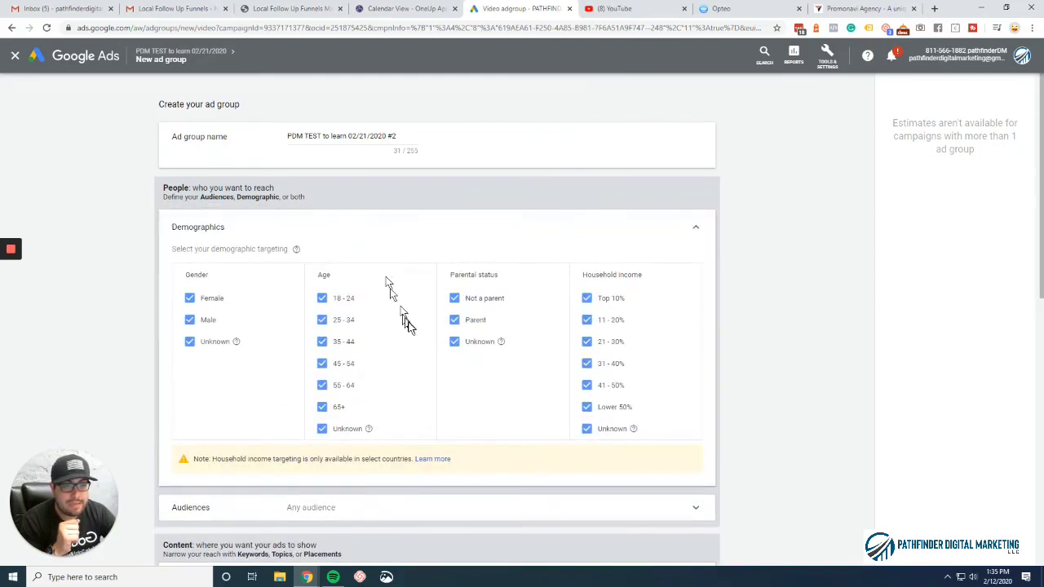
click(323, 428)
click(322, 406)
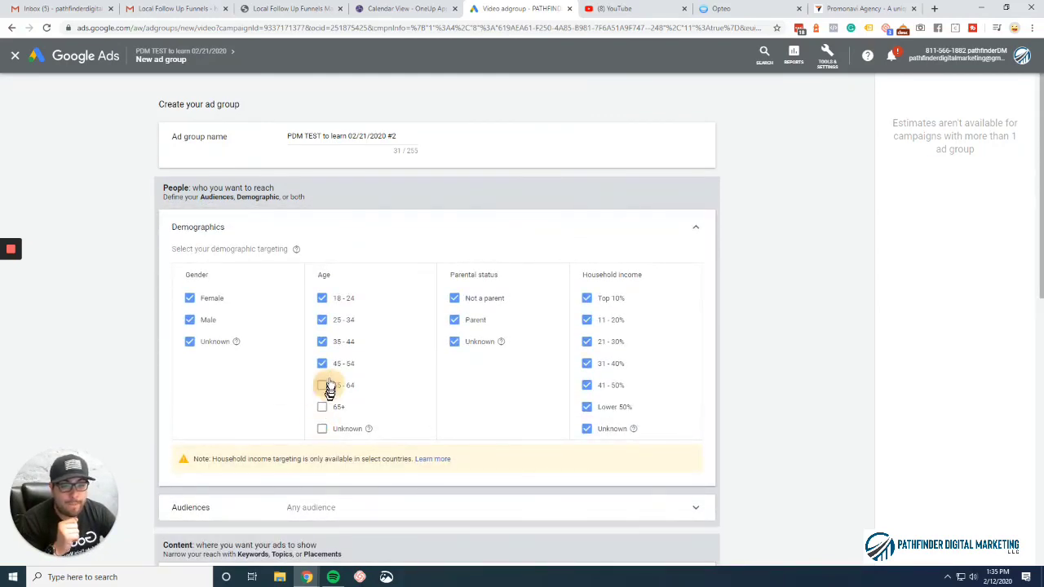
click(322, 385)
click(322, 363)
Step: Look over the rest of the ad group form and also exclude the ages 18 - 24 and 25 - 34
scroll(555, 383, down, 4)
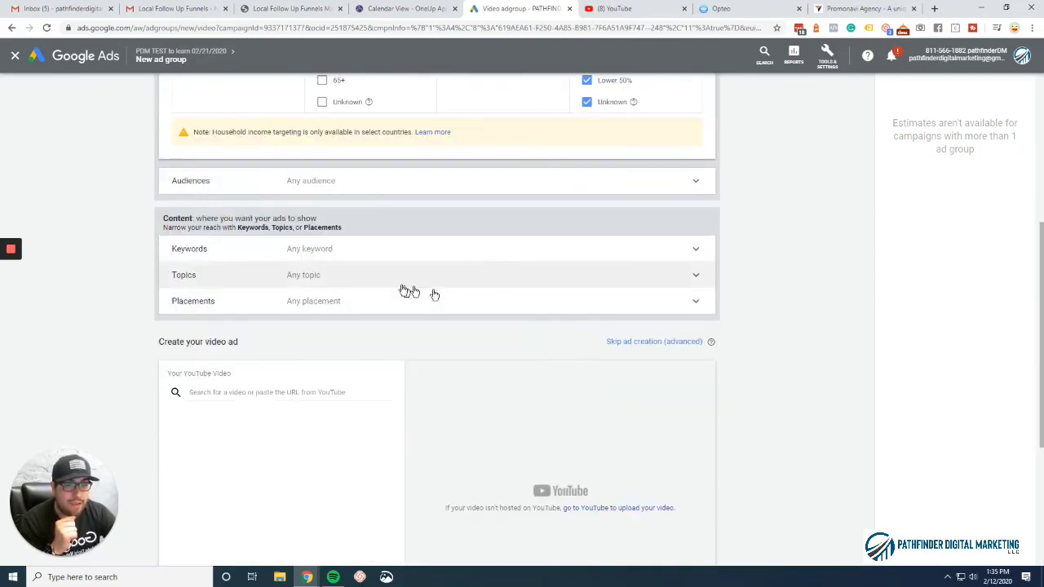
scroll(489, 350, down, 3)
scroll(268, 449, up, 2)
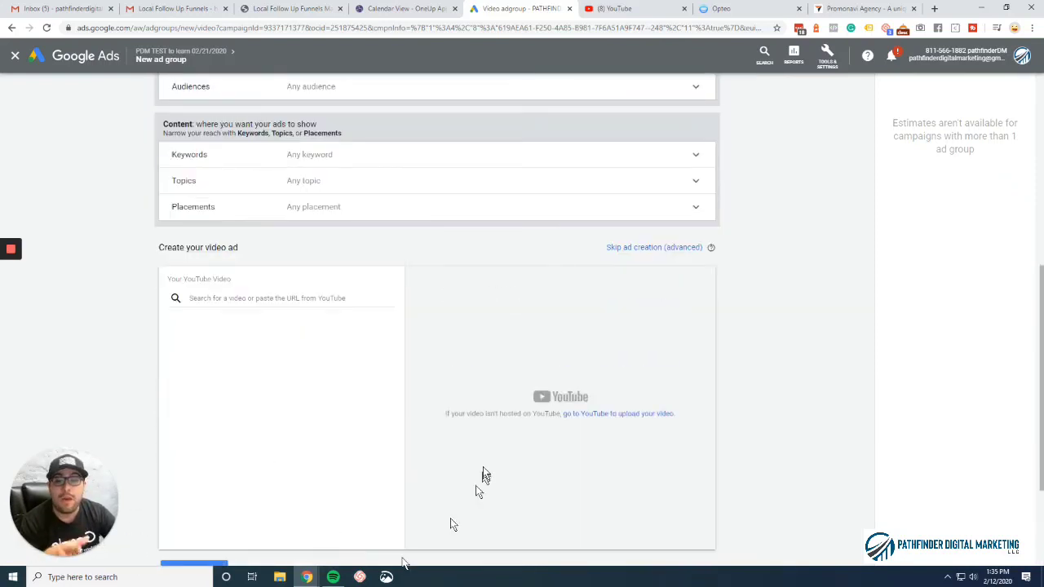
scroll(384, 398, down, 2)
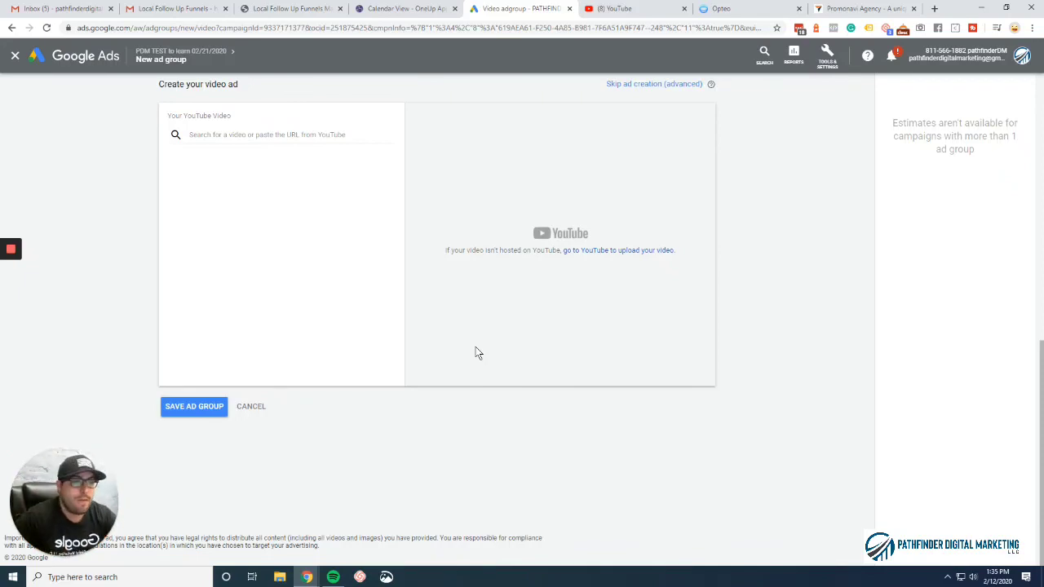
scroll(477, 352, up, 10)
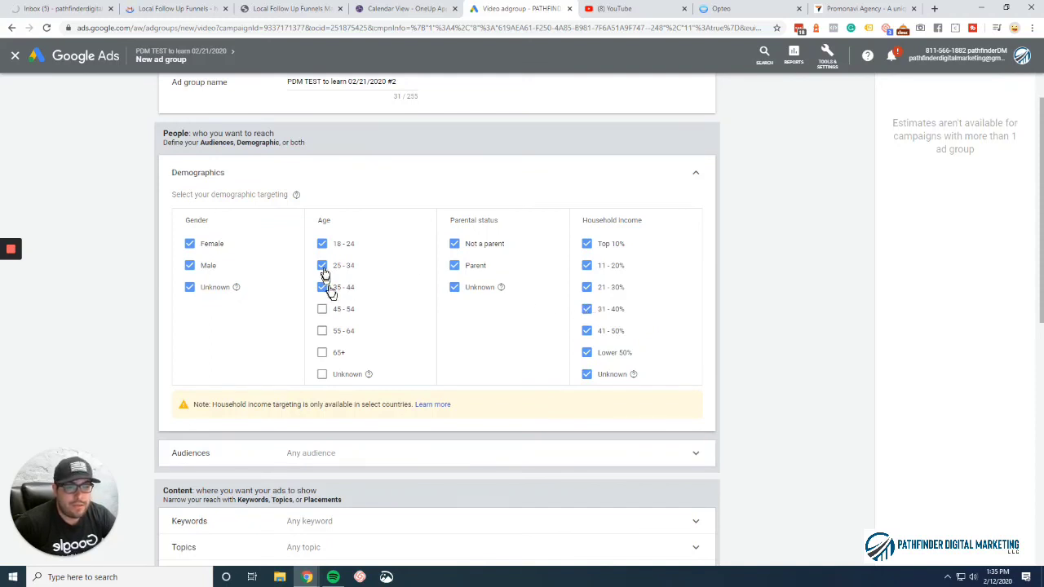
click(322, 243)
click(323, 265)
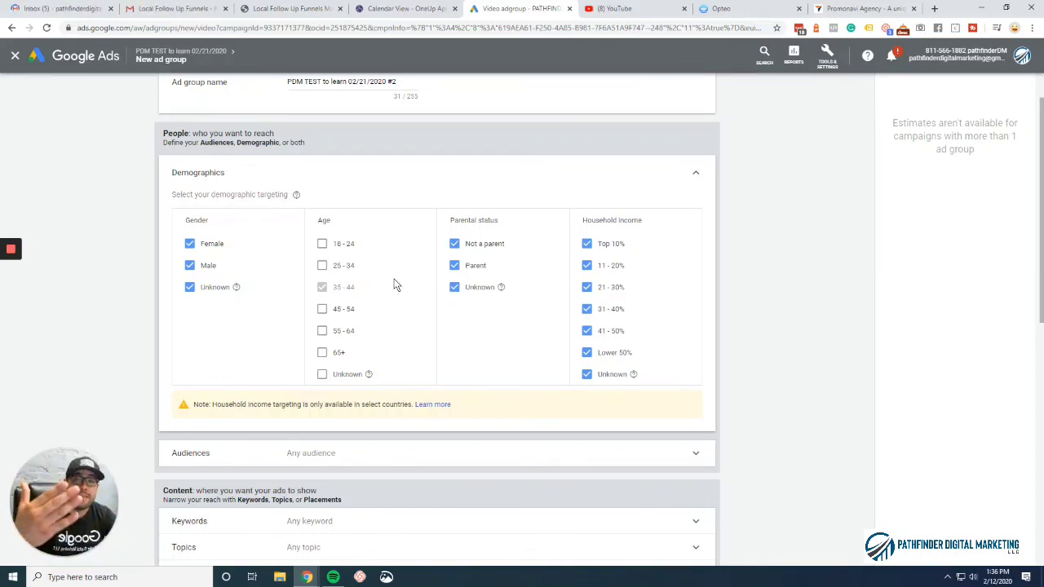
Step: Cancel the new ad group and discard its changes
scroll(269, 457, down, 7)
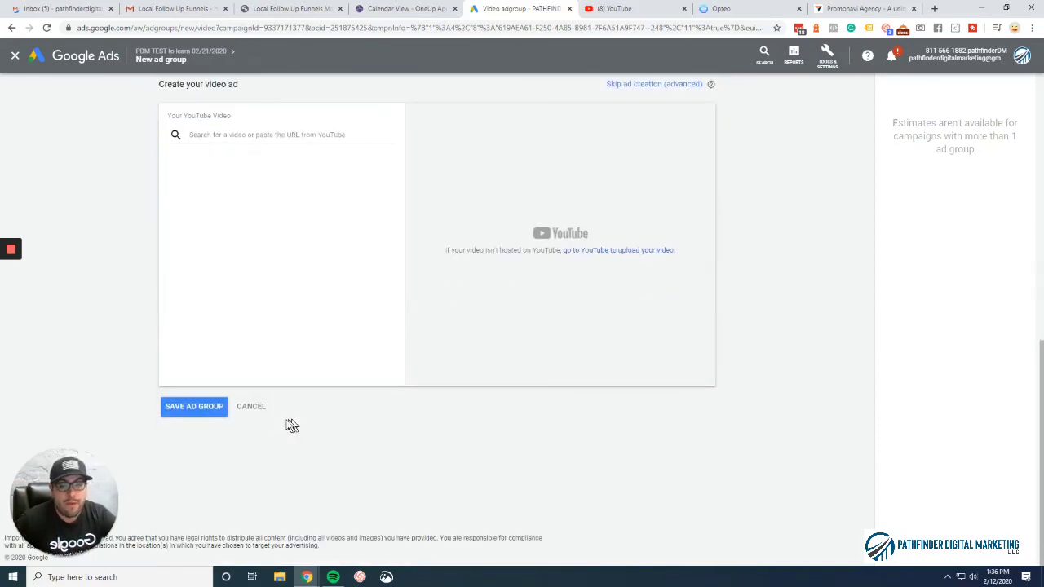
click(249, 407)
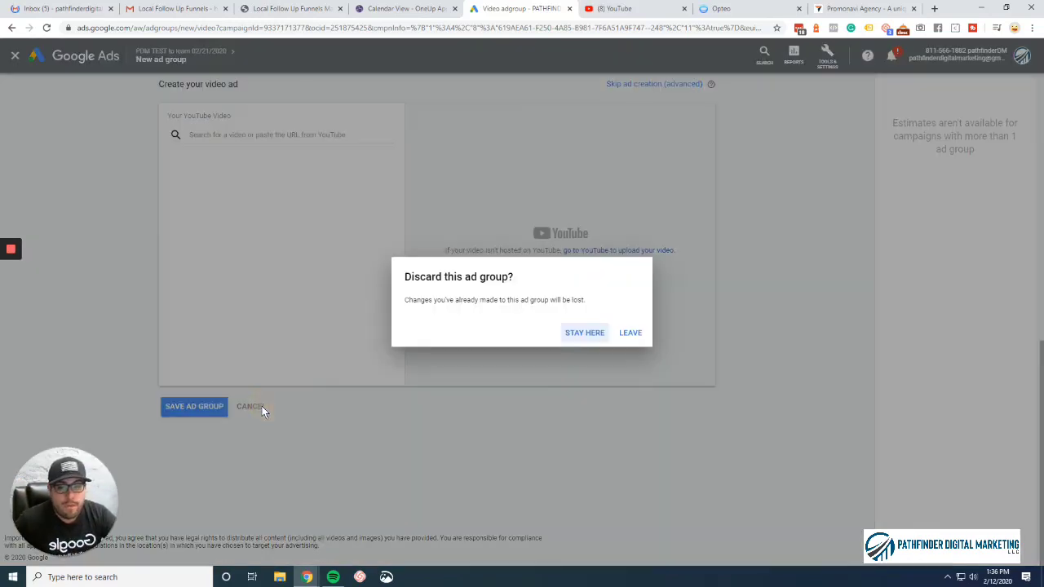
click(626, 334)
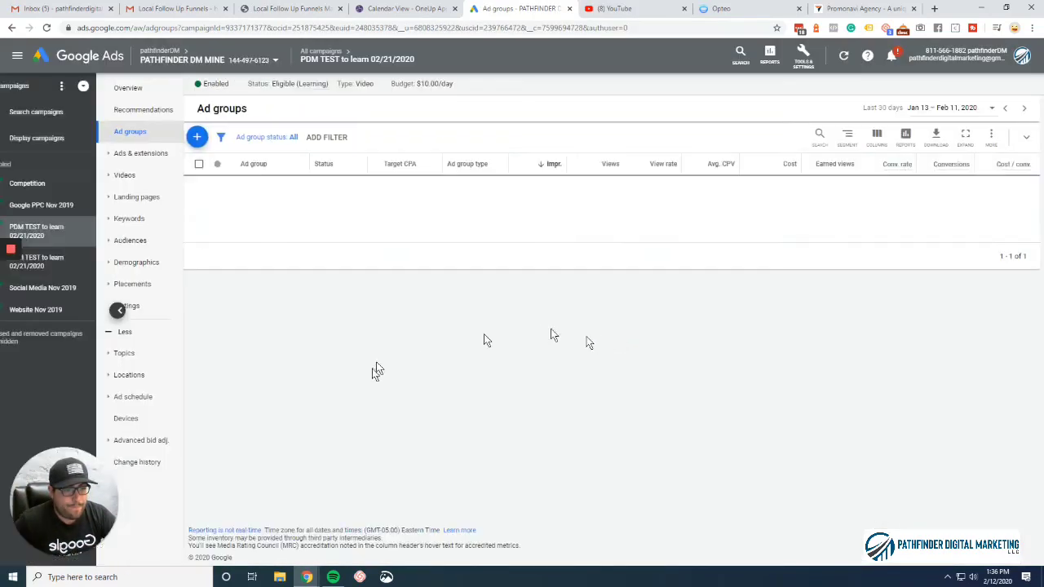